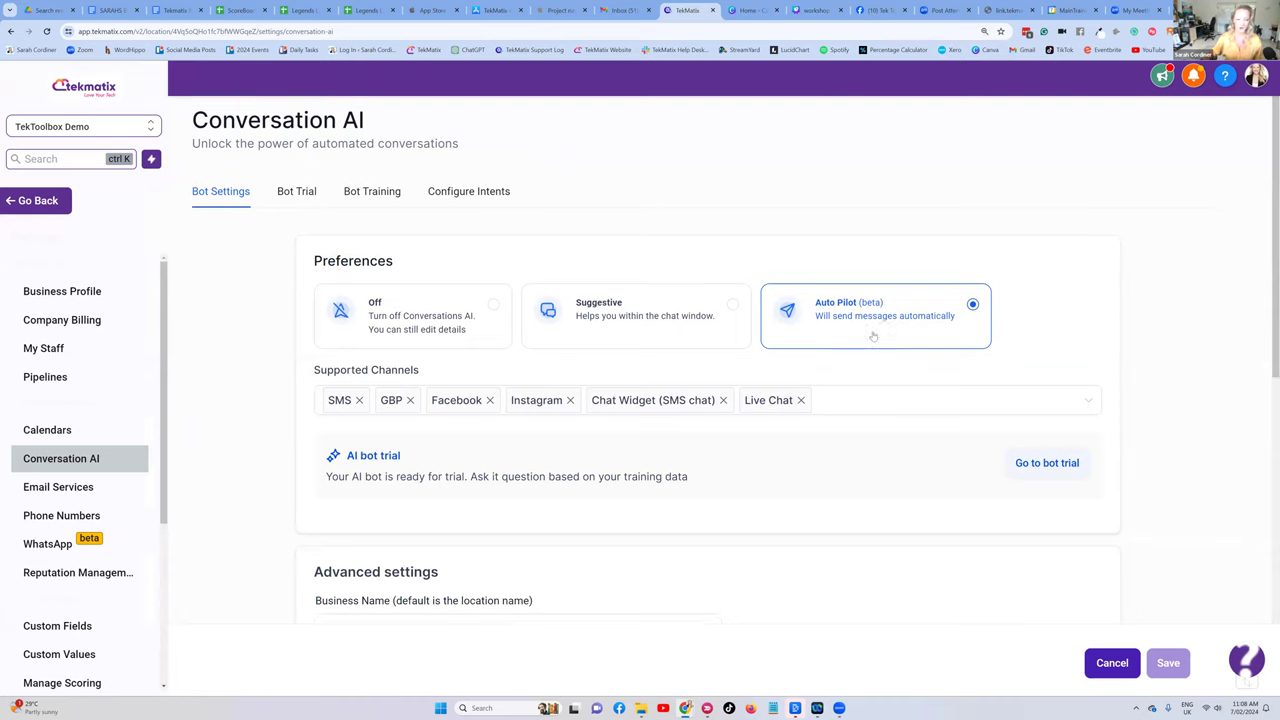
scroll(865, 320, "down", 1)
left_click(880, 311)
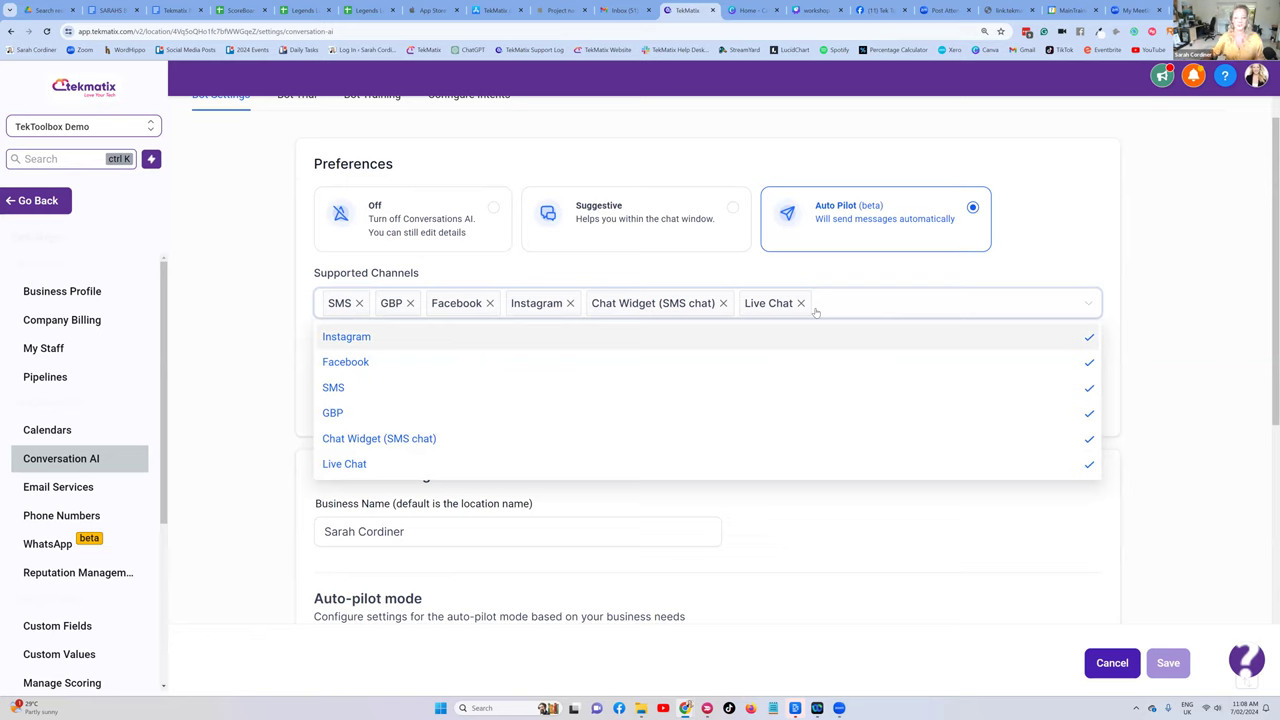
left_click(1077, 226)
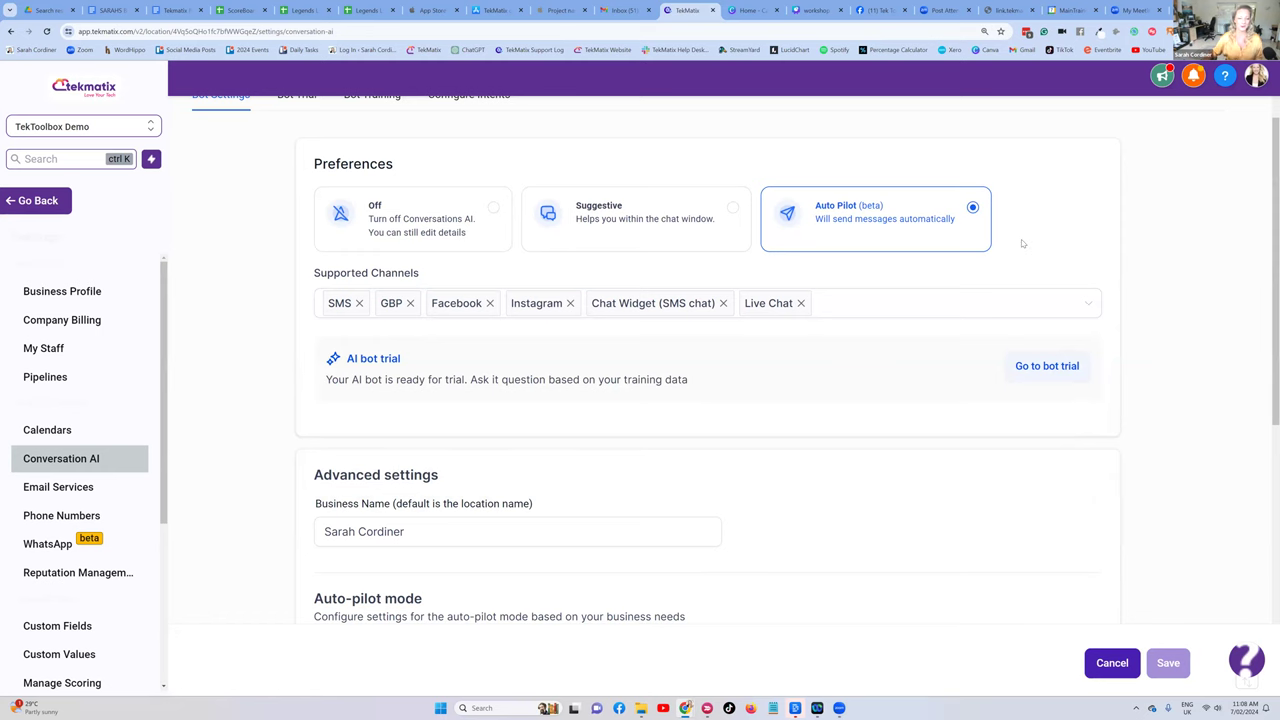
scroll(1021, 239, "down", 2)
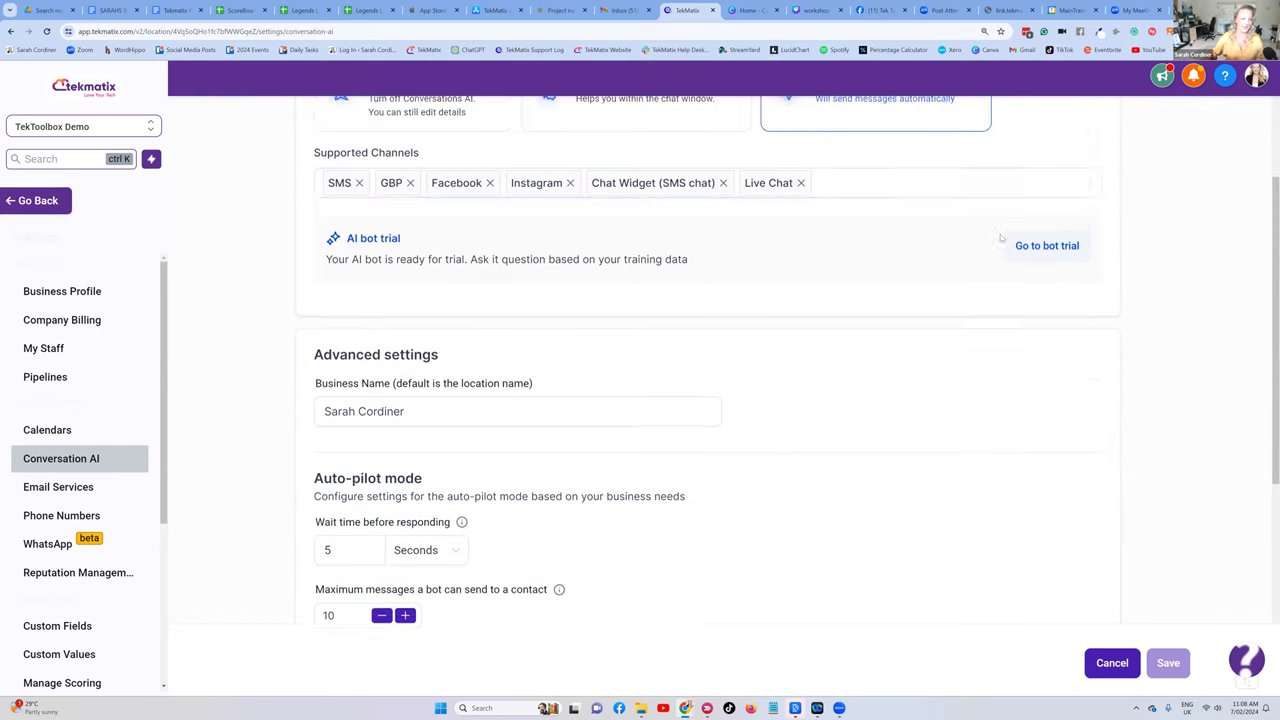
scroll(700, 360, "up", 4)
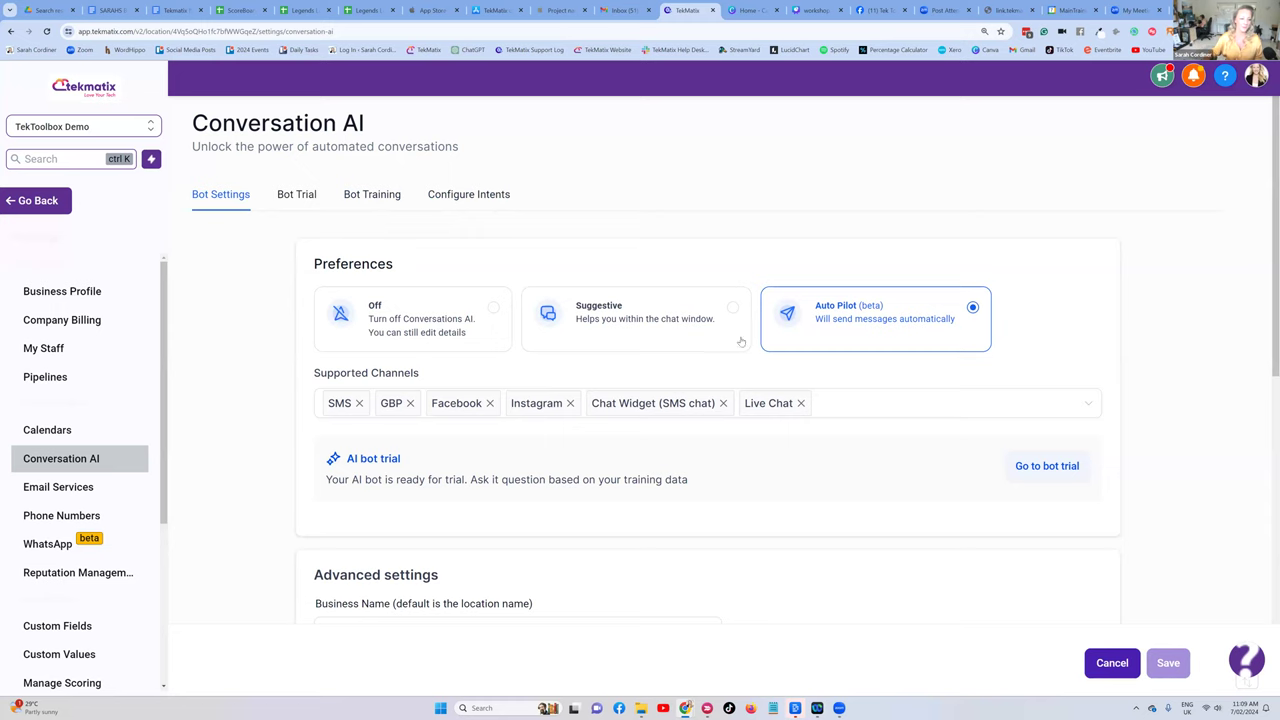
- In Auto-pilot mode, adjust the wait time and lower Maximum messages per contact to 8
scroll(500, 280, "down", 3)
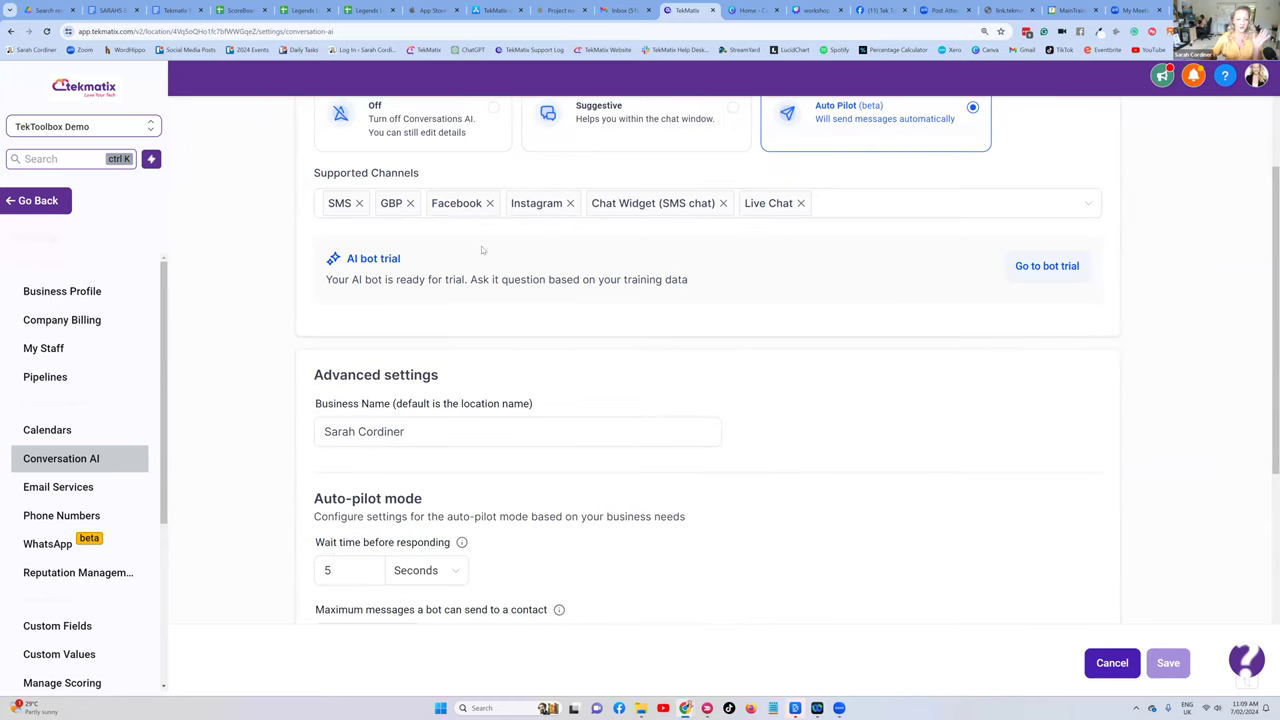
scroll(884, 214, "down", 1)
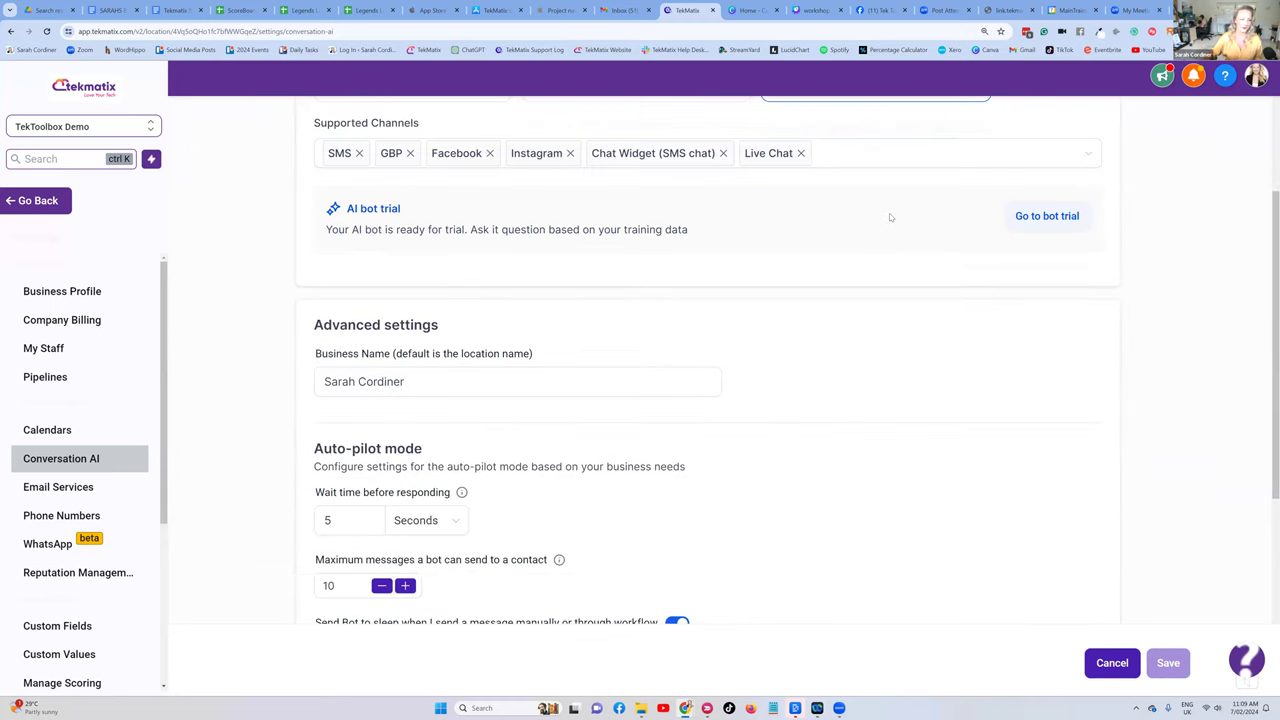
scroll(886, 220, "down", 1)
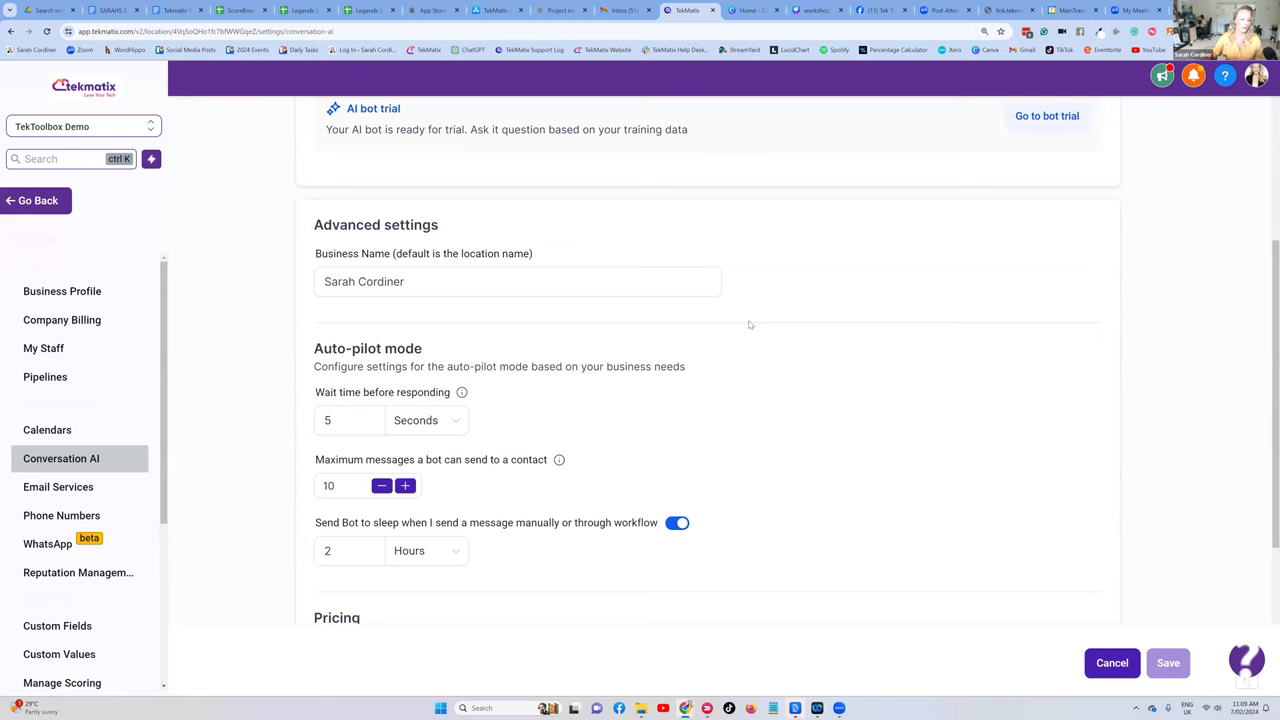
scroll(749, 324, "down", 1)
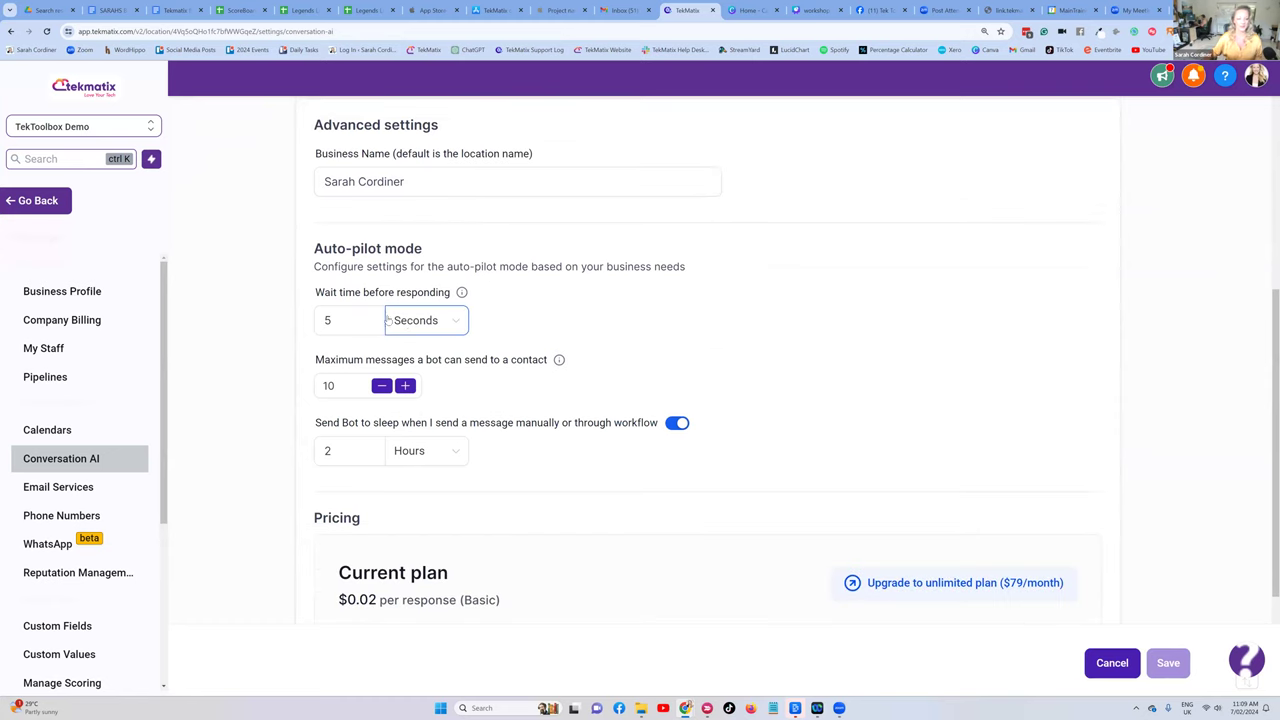
scroll(410, 330, "up", 1)
left_click_drag(452, 347, 397, 347)
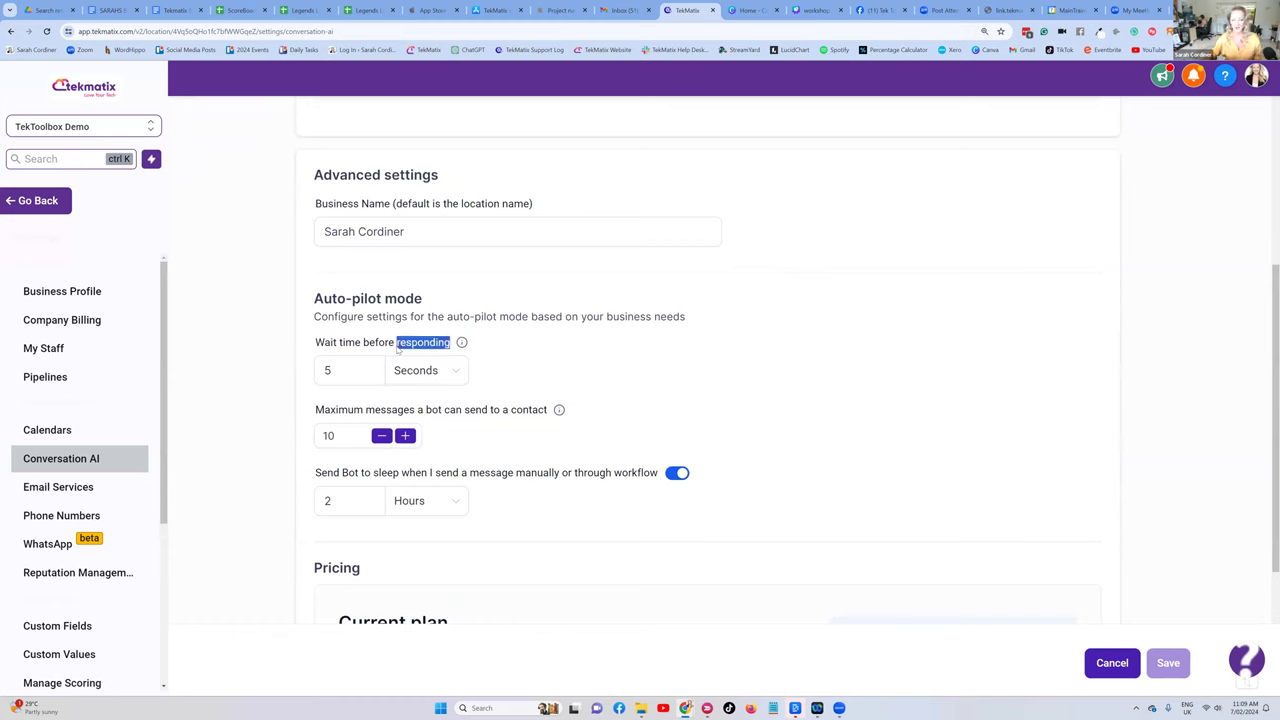
left_click(341, 372)
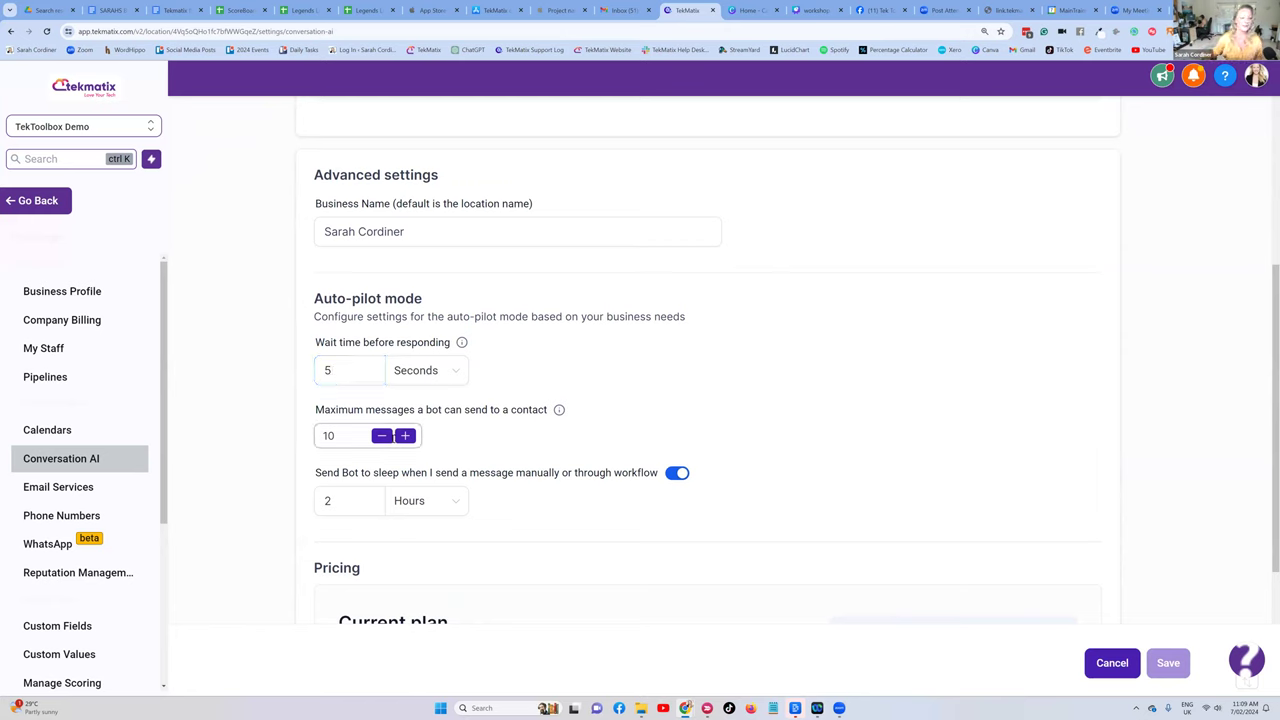
left_click(381, 437)
left_click(381, 437)
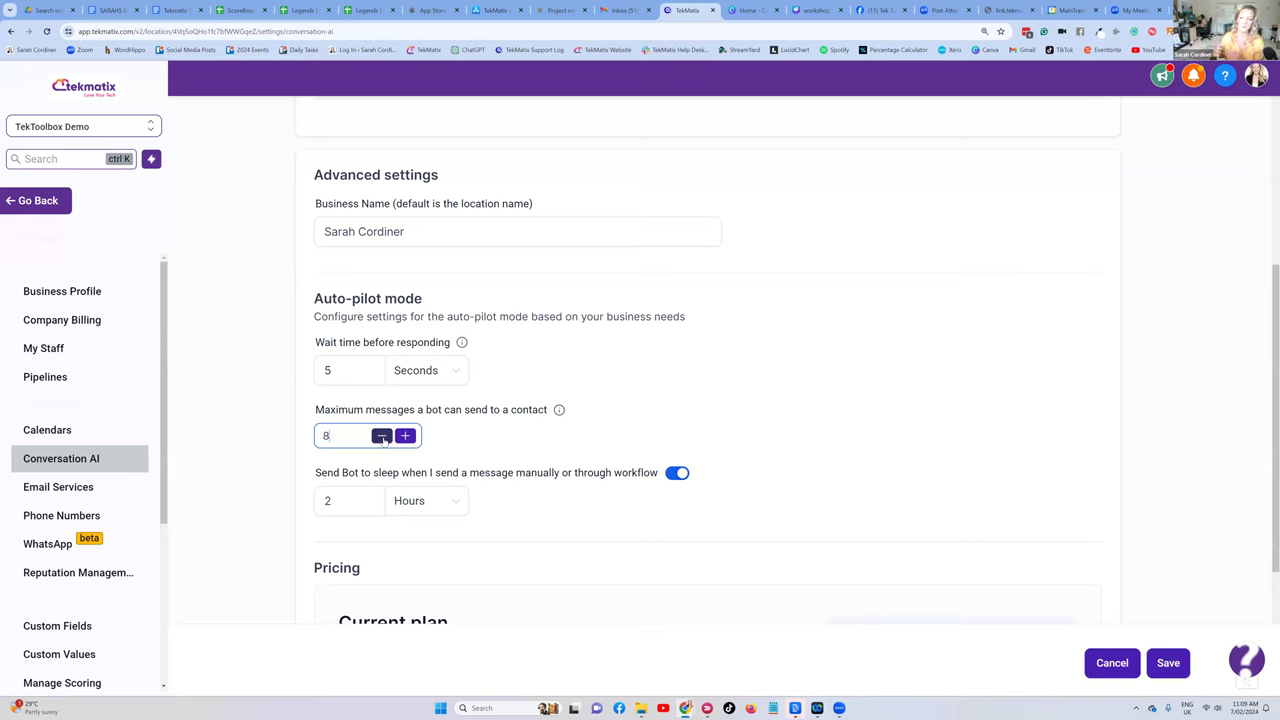
- Recheck the 5-second wait time and 8-message maximum, and save the Conversation AI settings
scroll(570, 385, "down", 2)
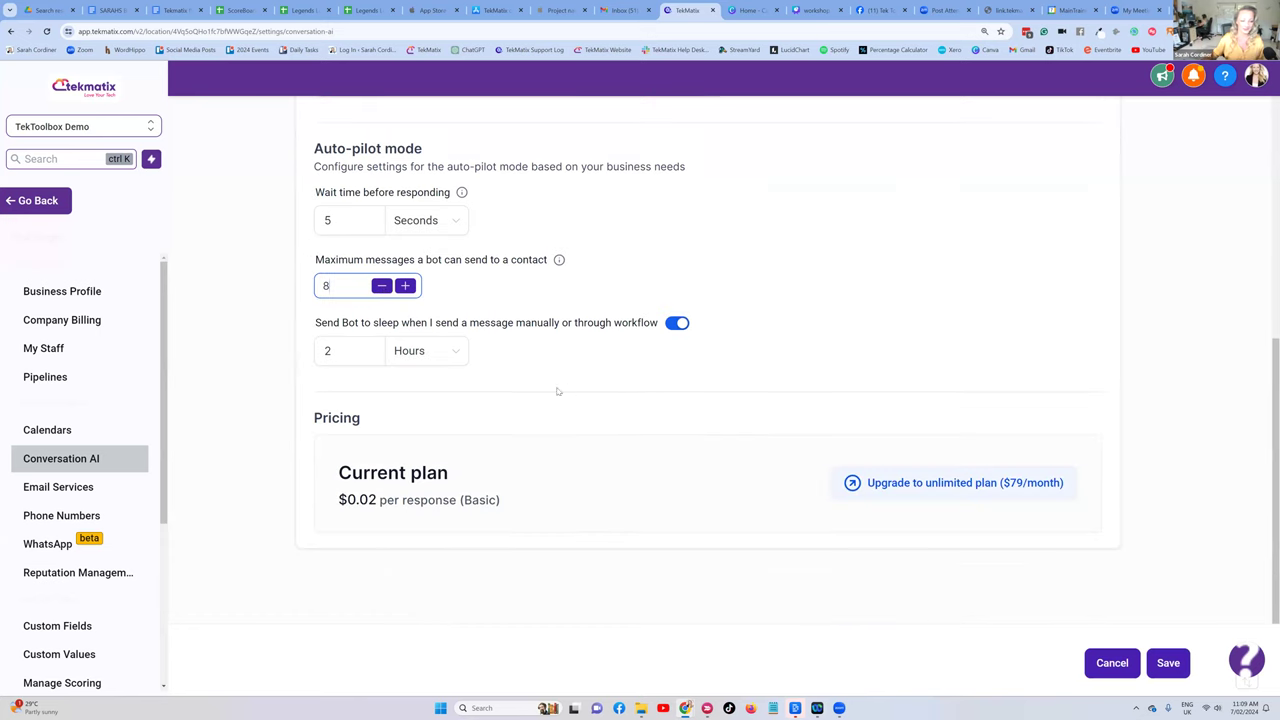
scroll(480, 400, "up", 2)
left_click(348, 370)
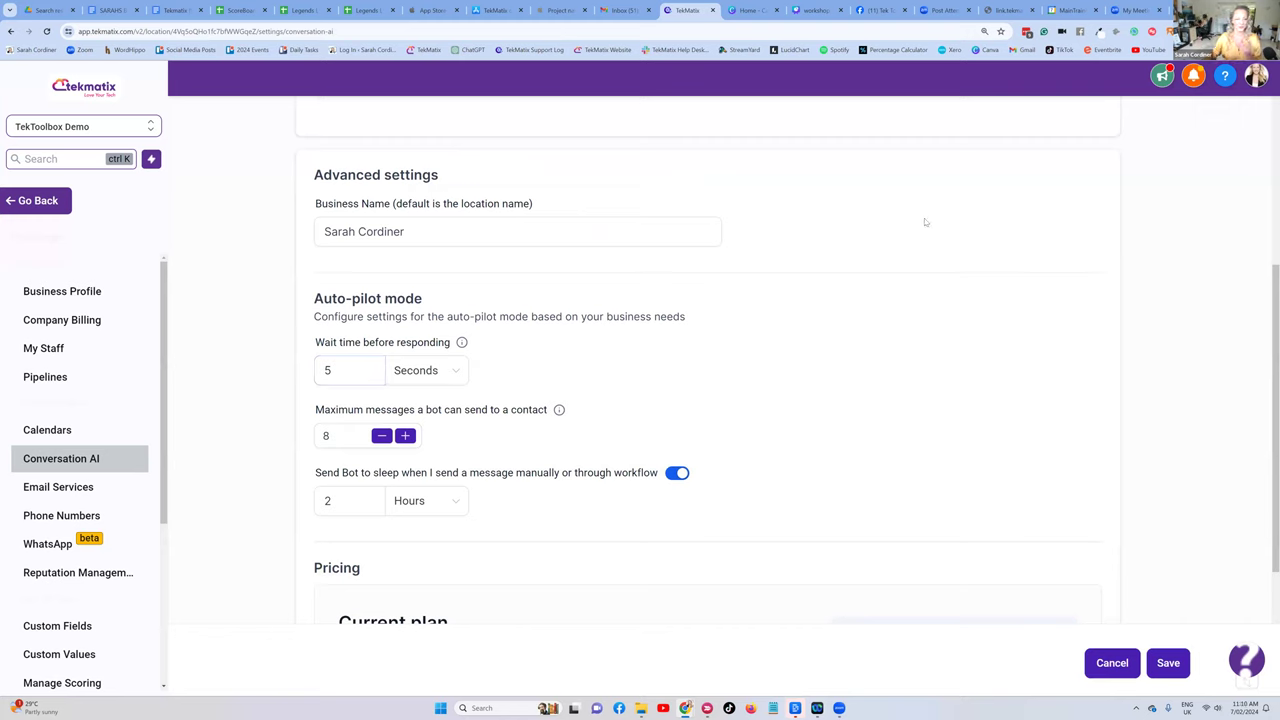
left_click(326, 435)
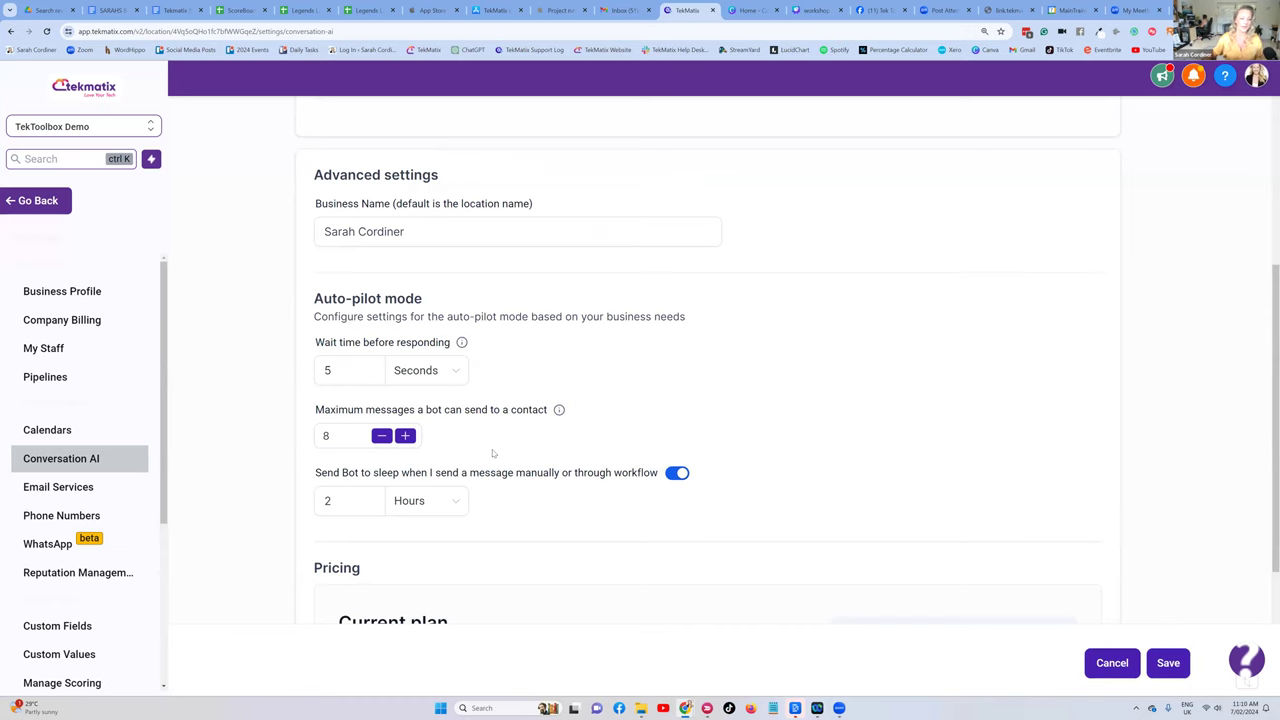
scroll(705, 165, "up", 3)
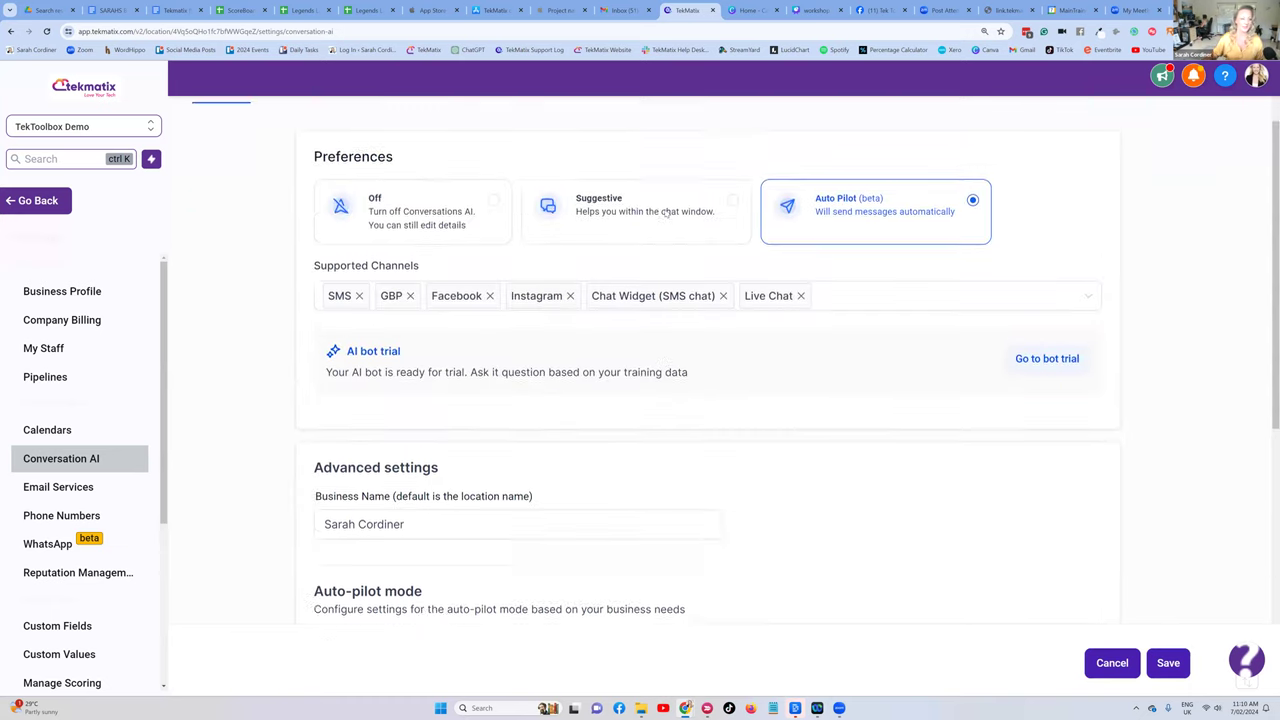
scroll(1134, 363, "down", 4)
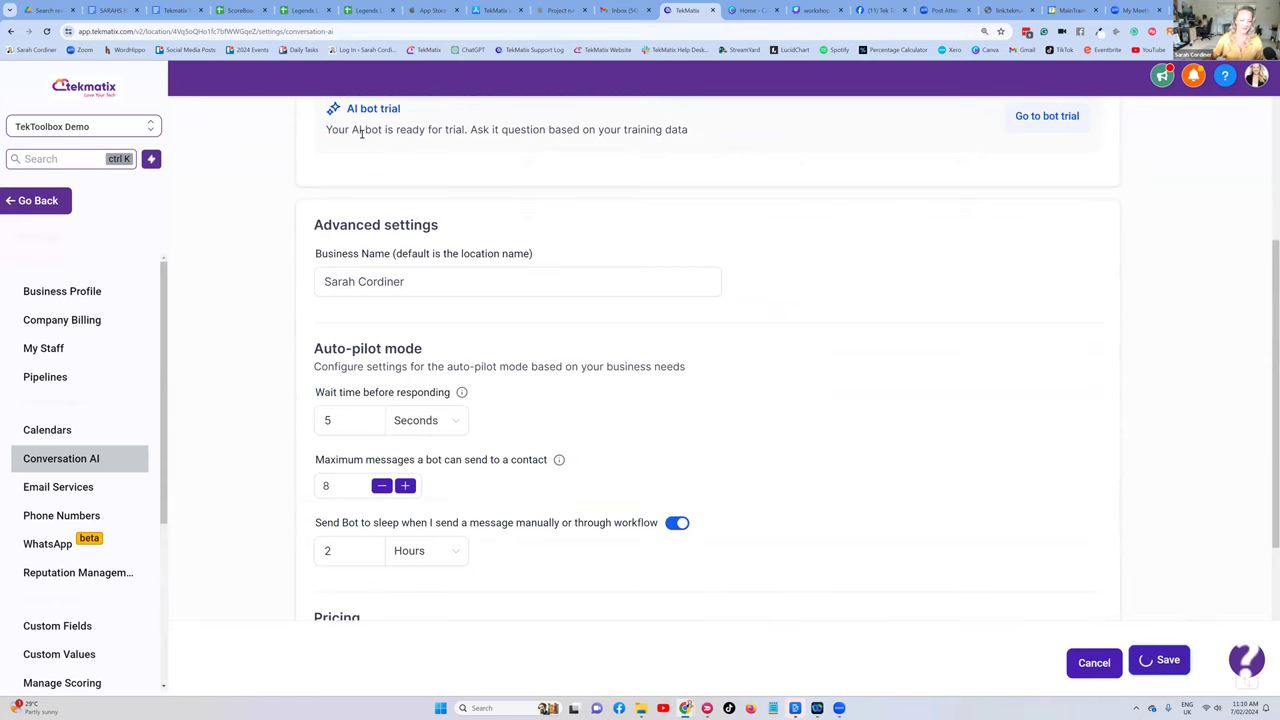
scroll(320, 150, "up", 4)
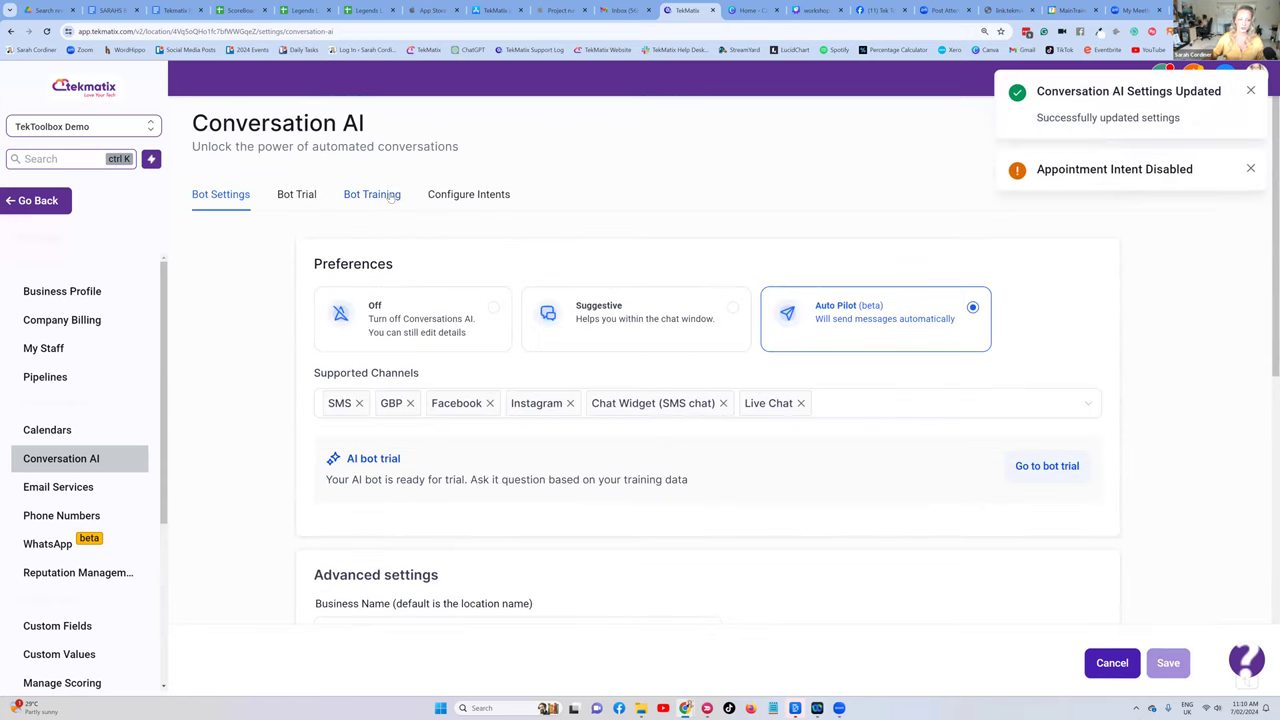
- Go to Bot Training and clear the old website address from the web crawler field
left_click(390, 196)
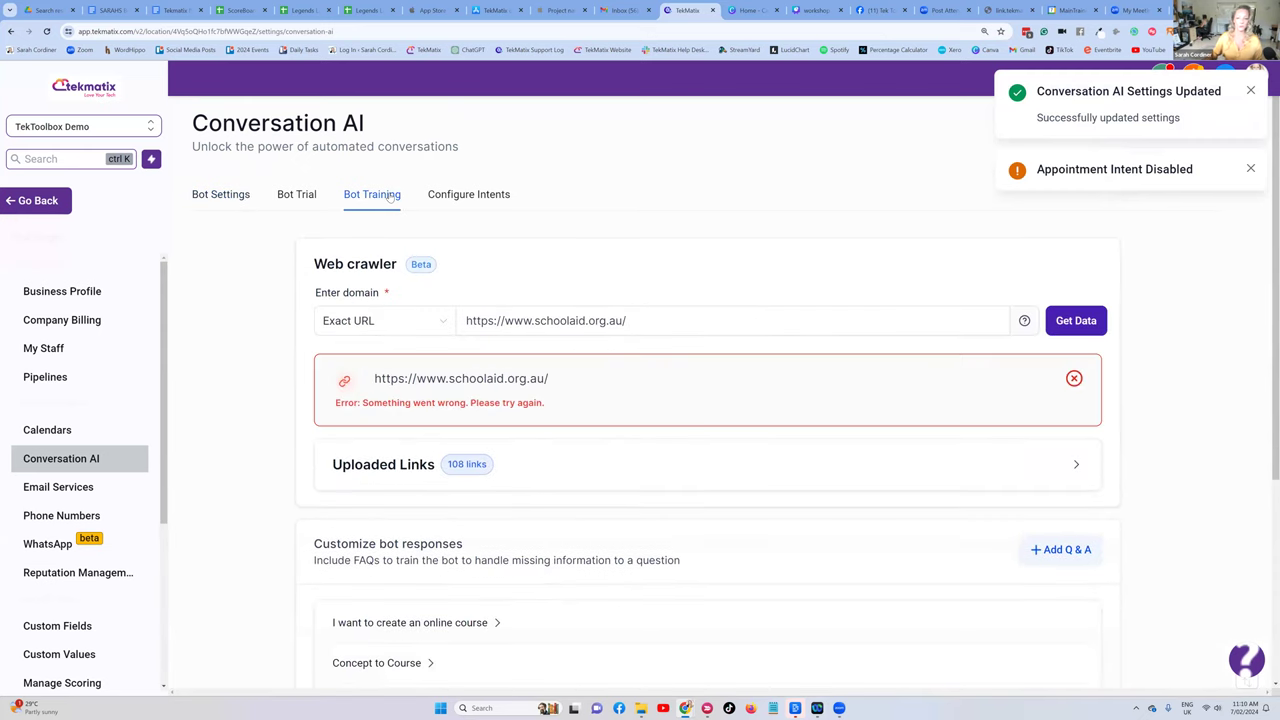
scroll(578, 279, "down", 1)
left_click_drag(651, 270, 468, 279)
key("BackSpace")
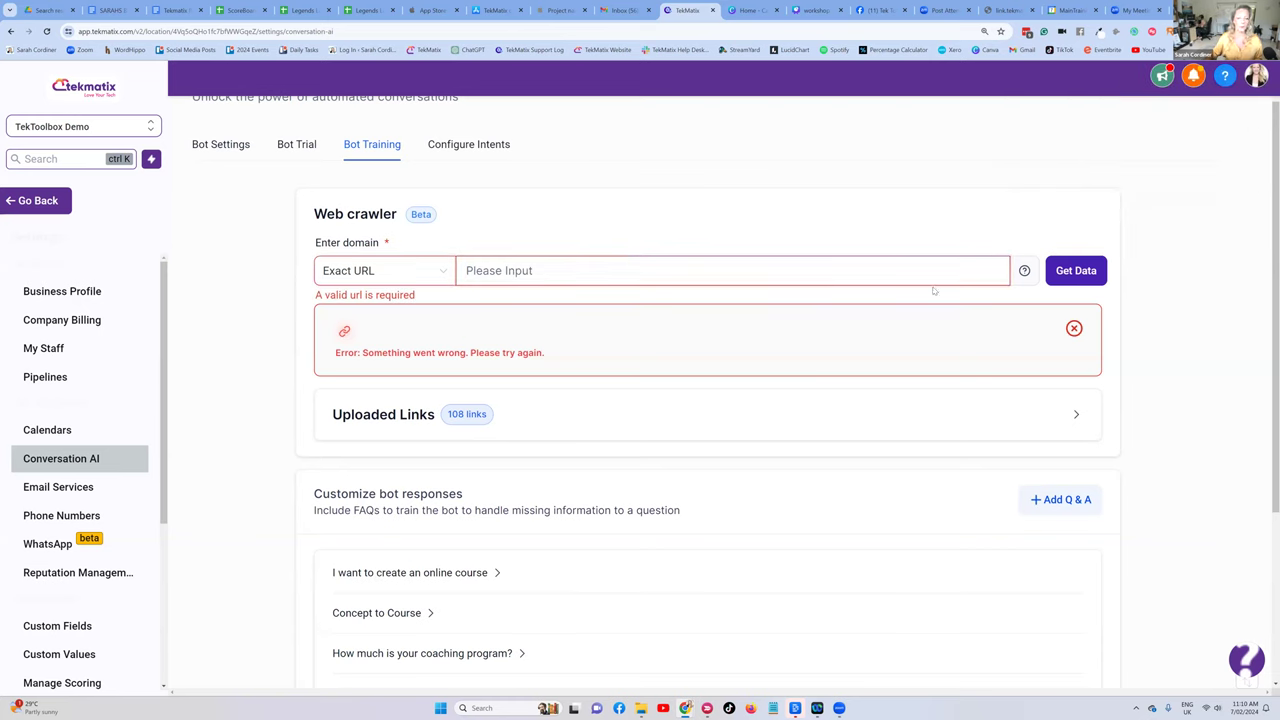
- Set the crawl scope to 'All URL in this domain' and select the domain field
left_click(445, 275)
left_click(370, 351)
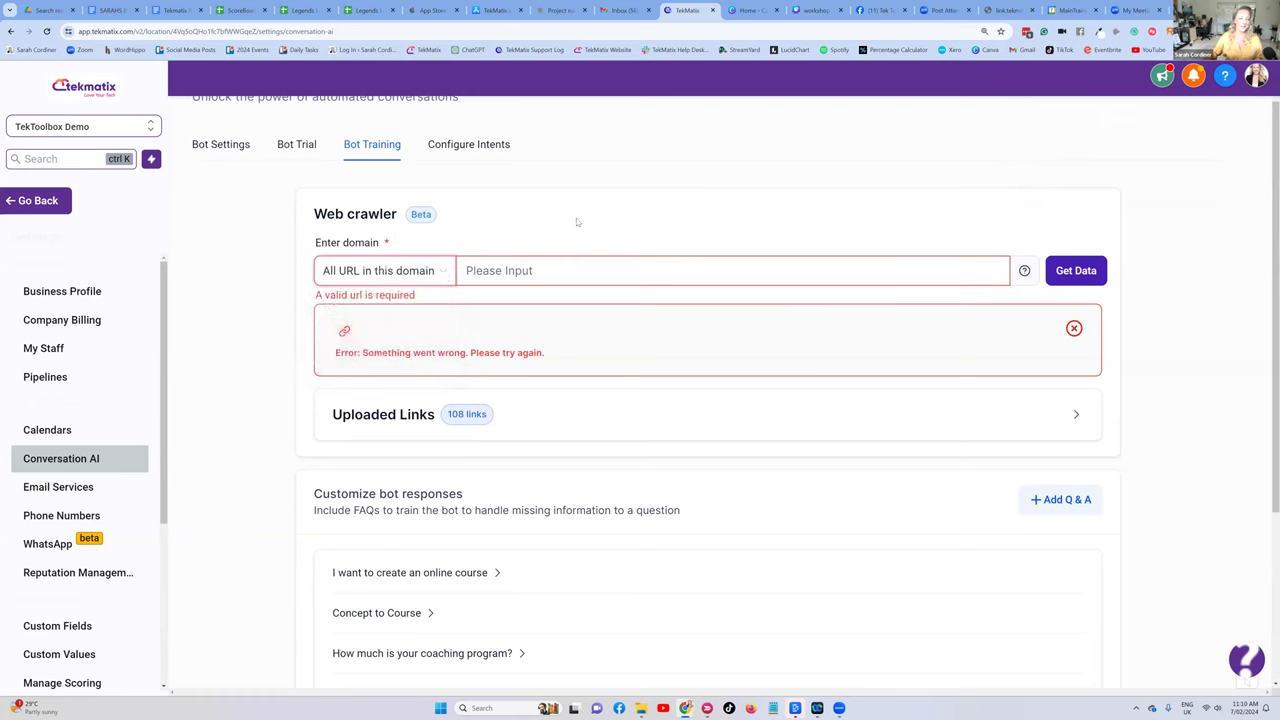
left_click(492, 277)
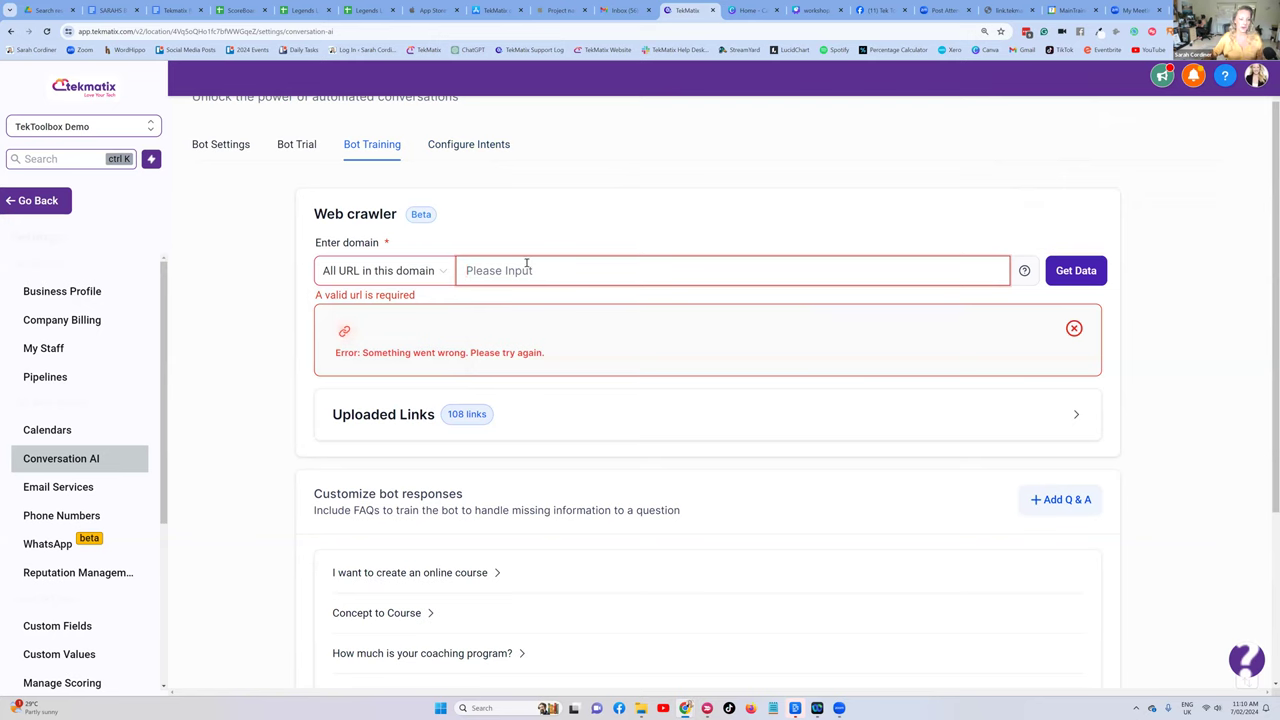
- Load the sarahcordiner.com free-stuff page in a new tab, then return to the TekMatix Bot Training tab
key("ctrl+t")
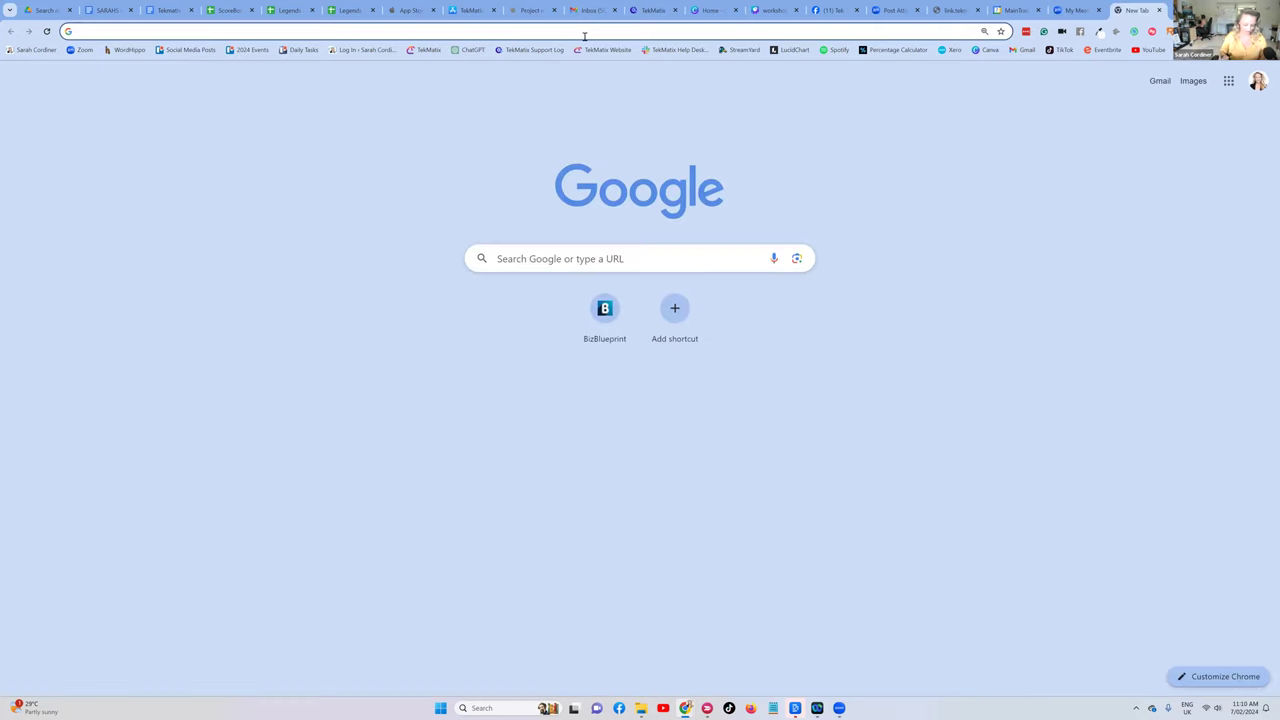
type("sarahcordiner.com")
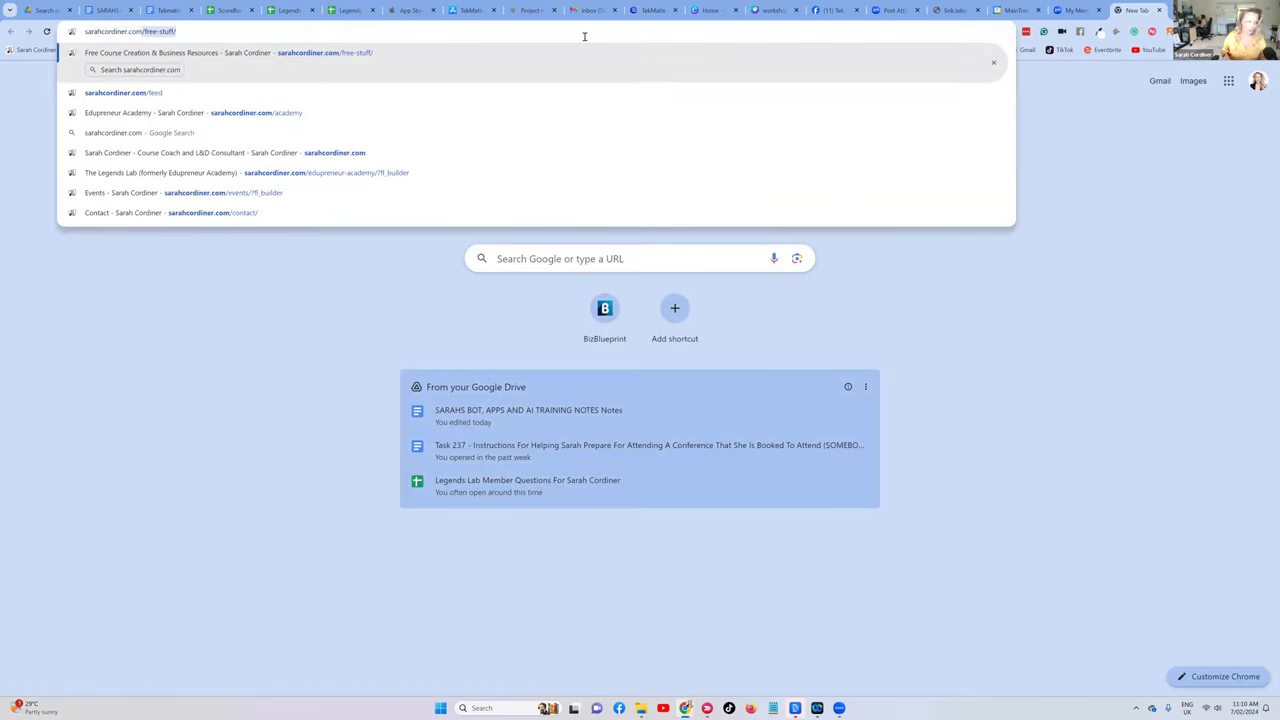
key("Return")
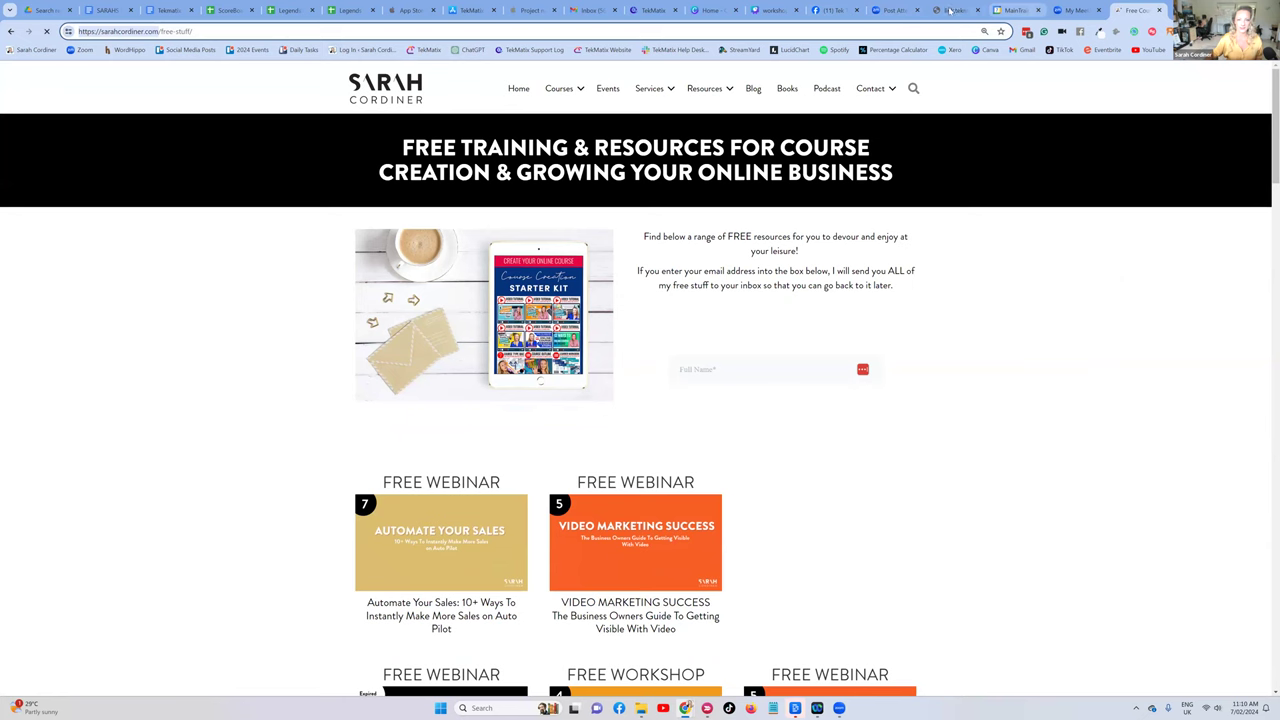
left_click(877, 12)
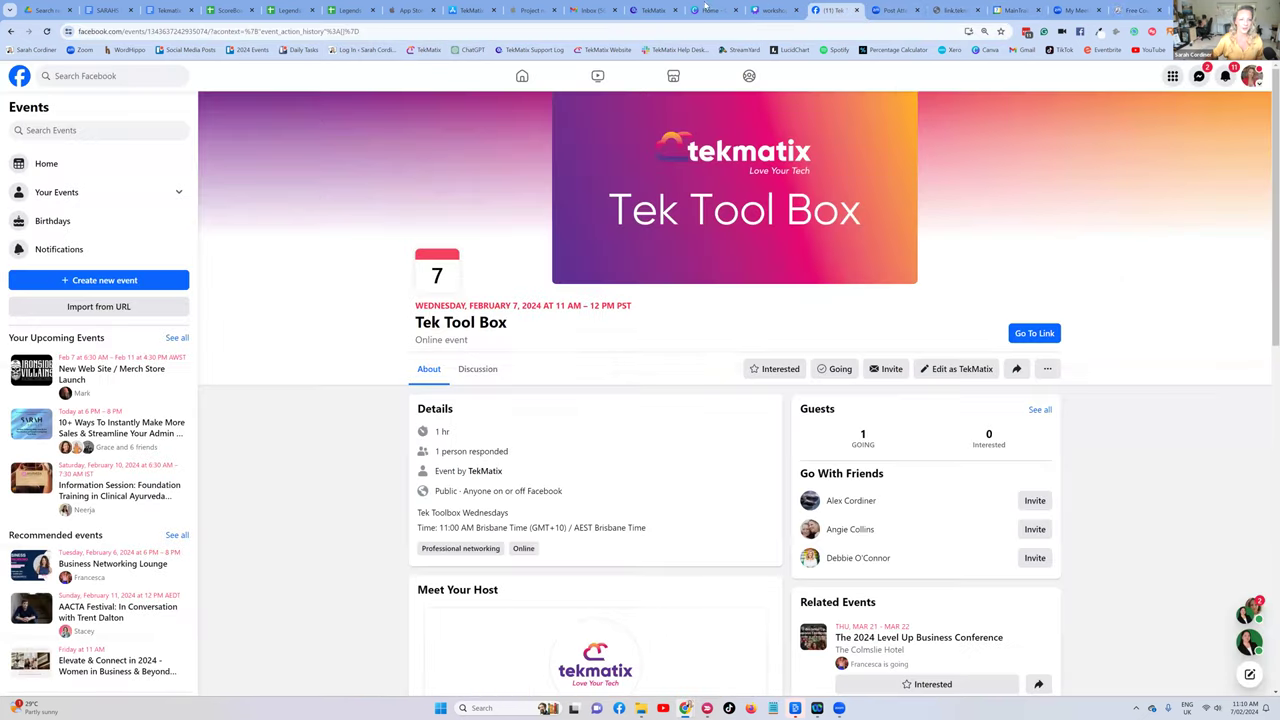
left_click(652, 10)
left_click(495, 271)
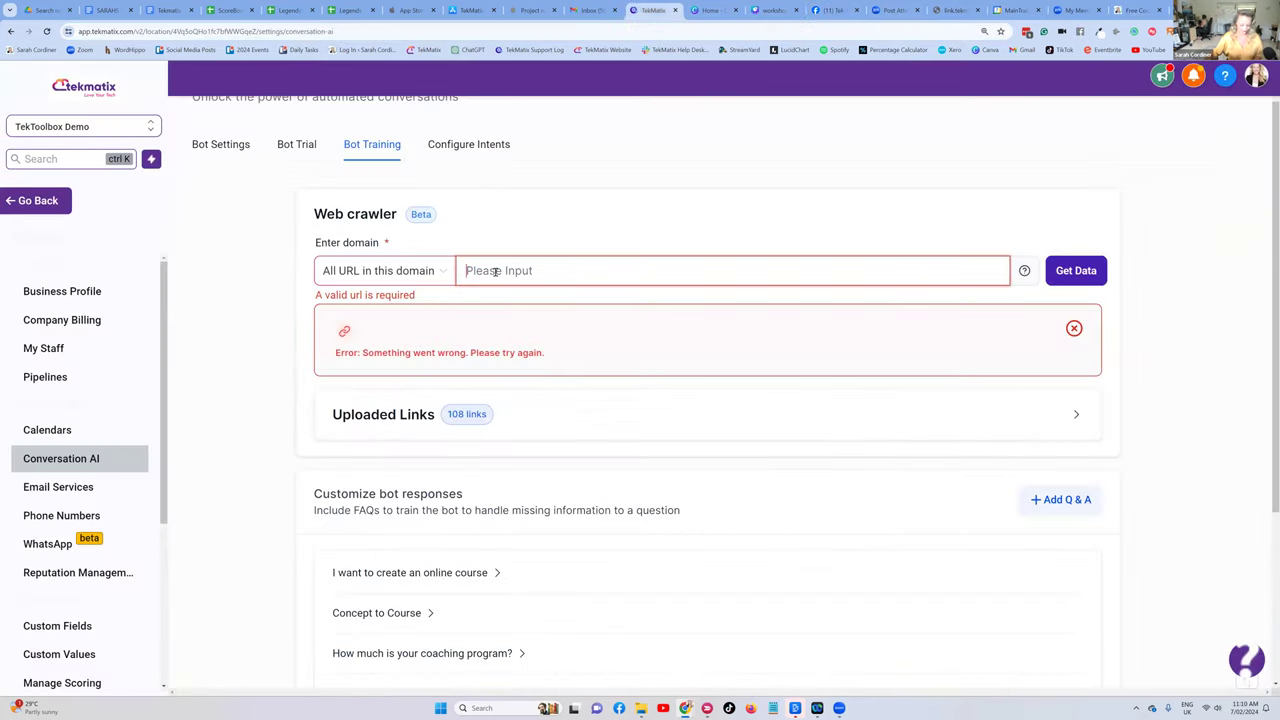
type("https://sarahcordiner.com/")
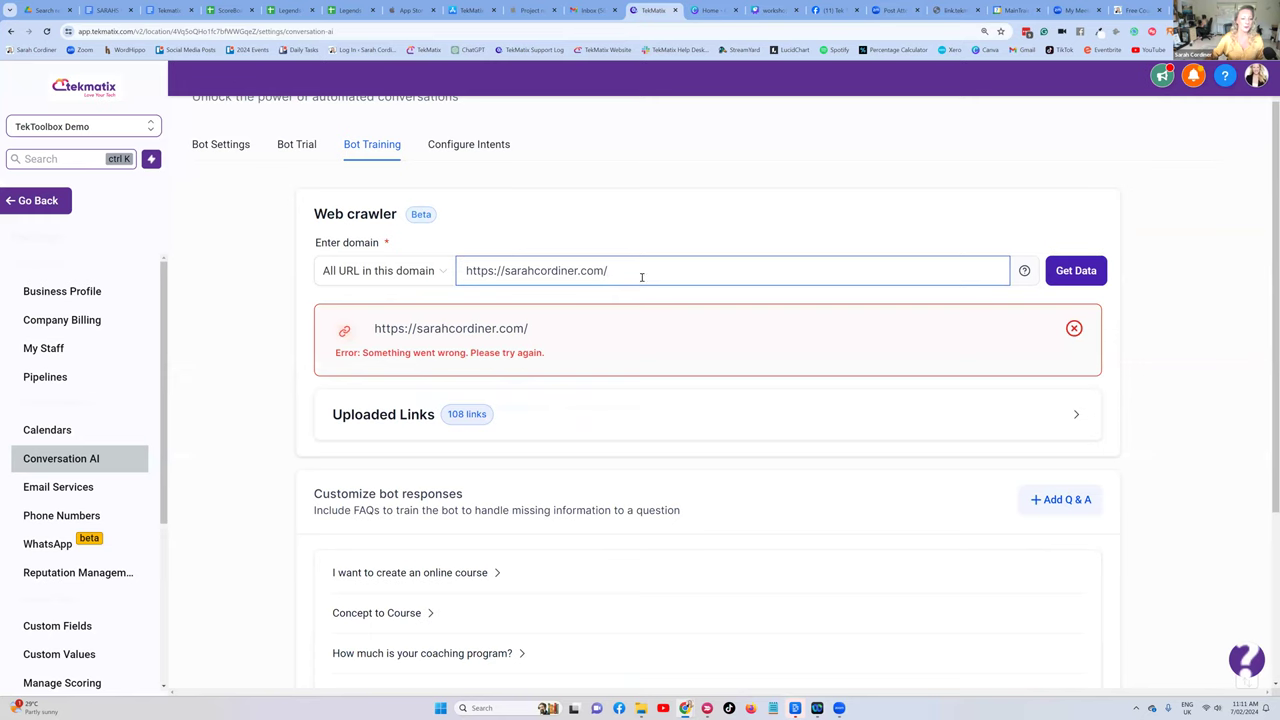
left_click(1076, 270)
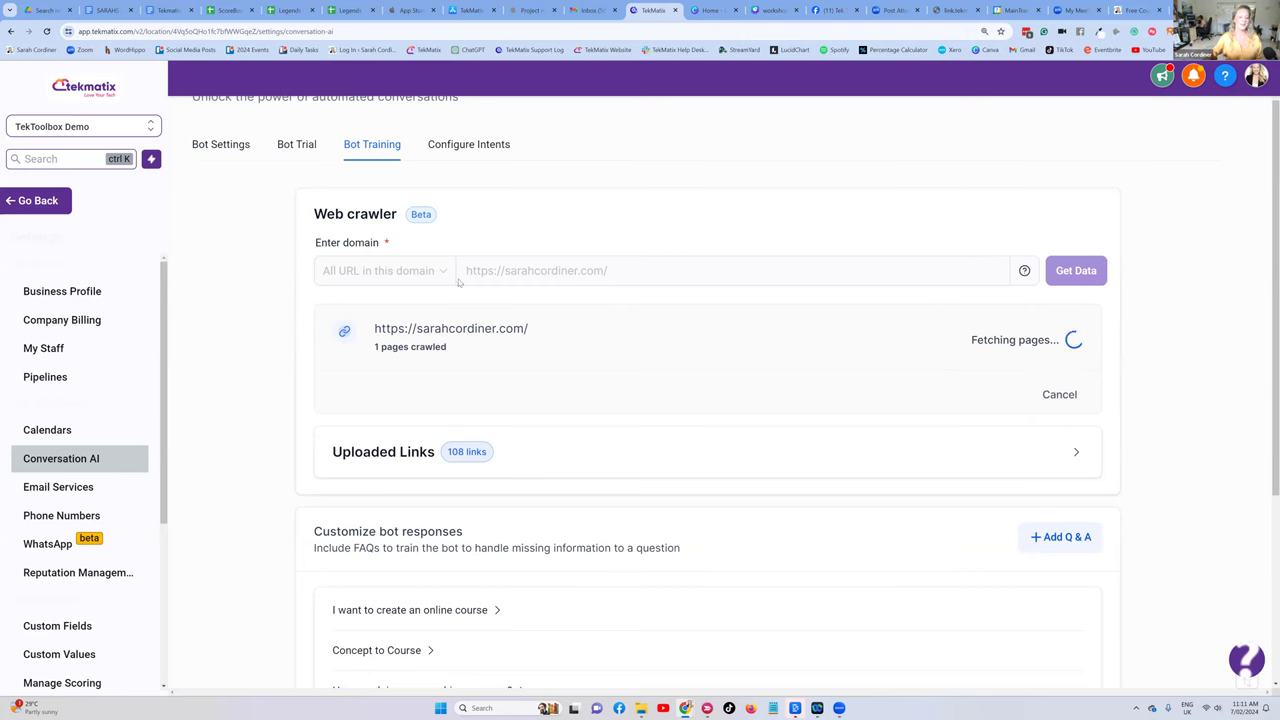
scroll(507, 331, "down", 3)
scroll(559, 326, "up", 2)
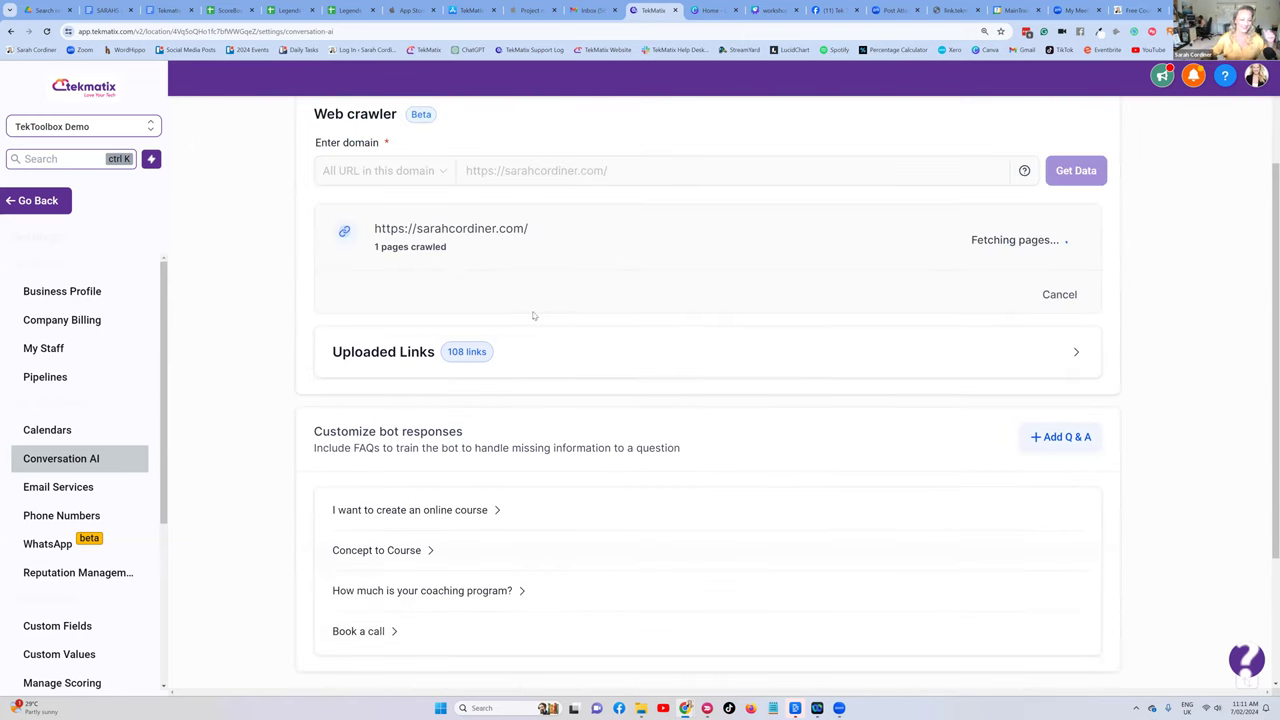
scroll(505, 312, "down", 1)
scroll(498, 313, "up", 2)
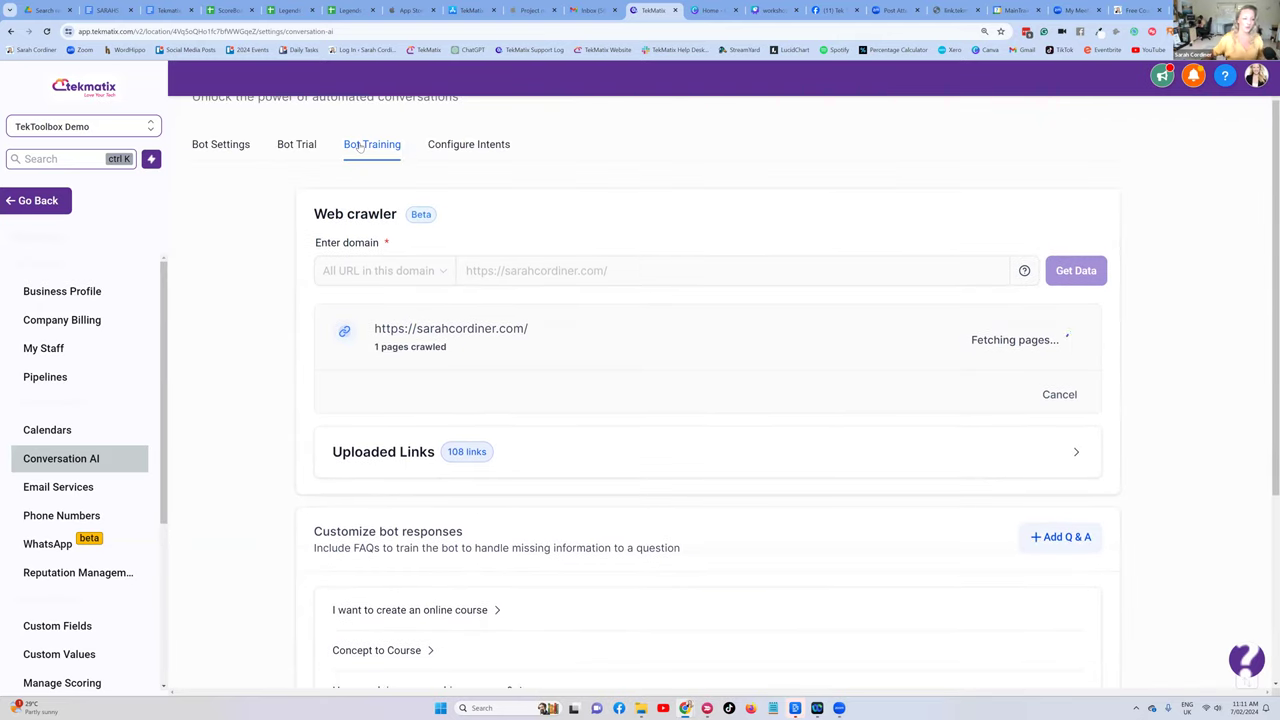
scroll(500, 343, "down", 2)
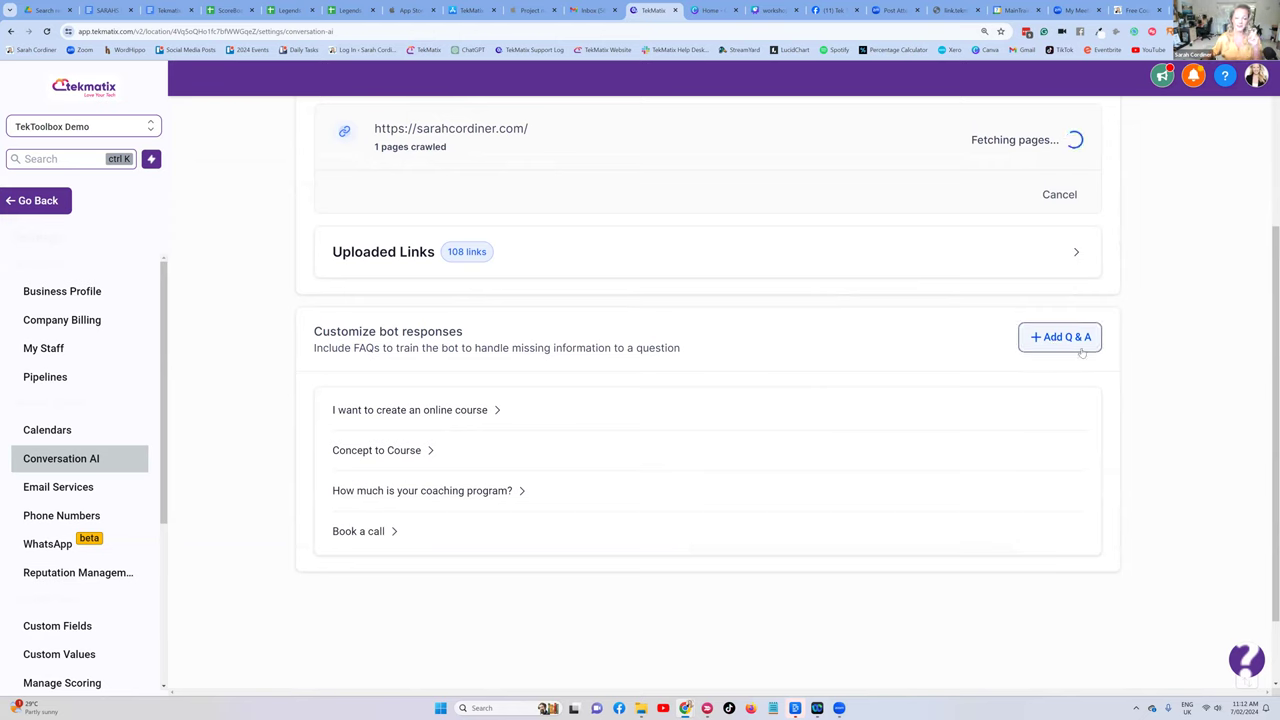
- Start a new custom Q & A entry, then cancel the empty form
left_click(1057, 340)
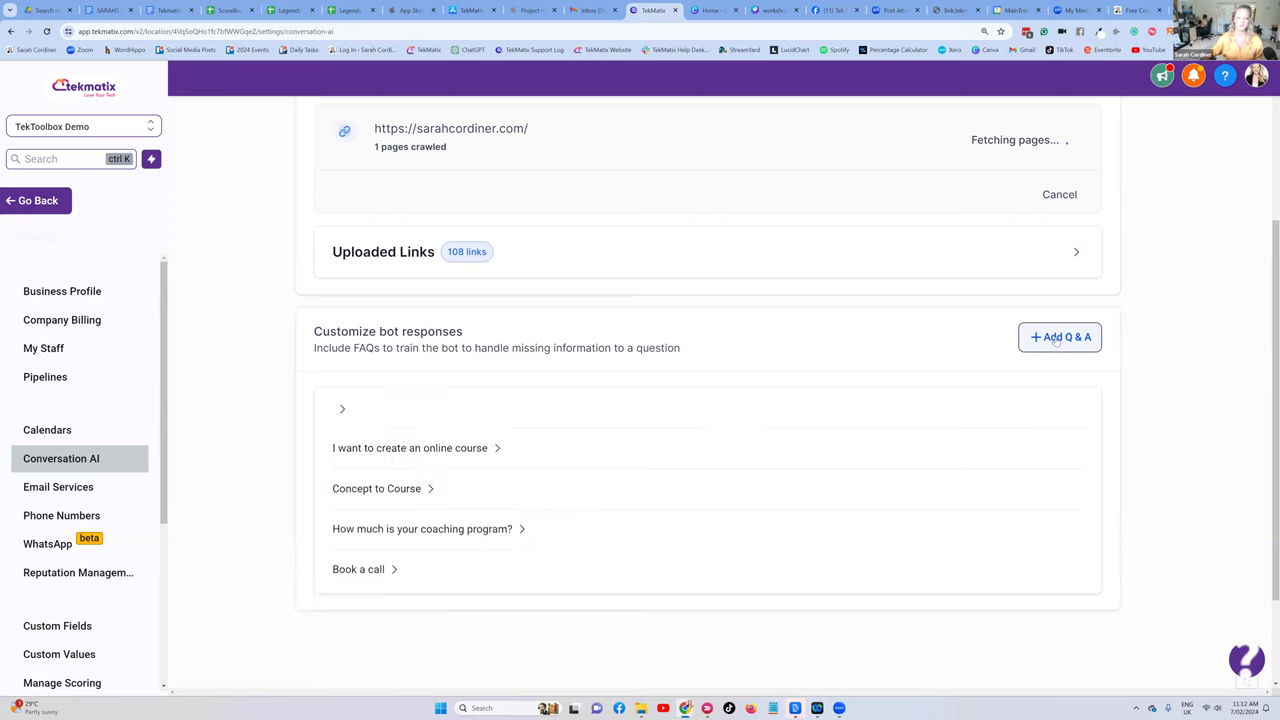
scroll(700, 350, "down", 1)
left_click(406, 343)
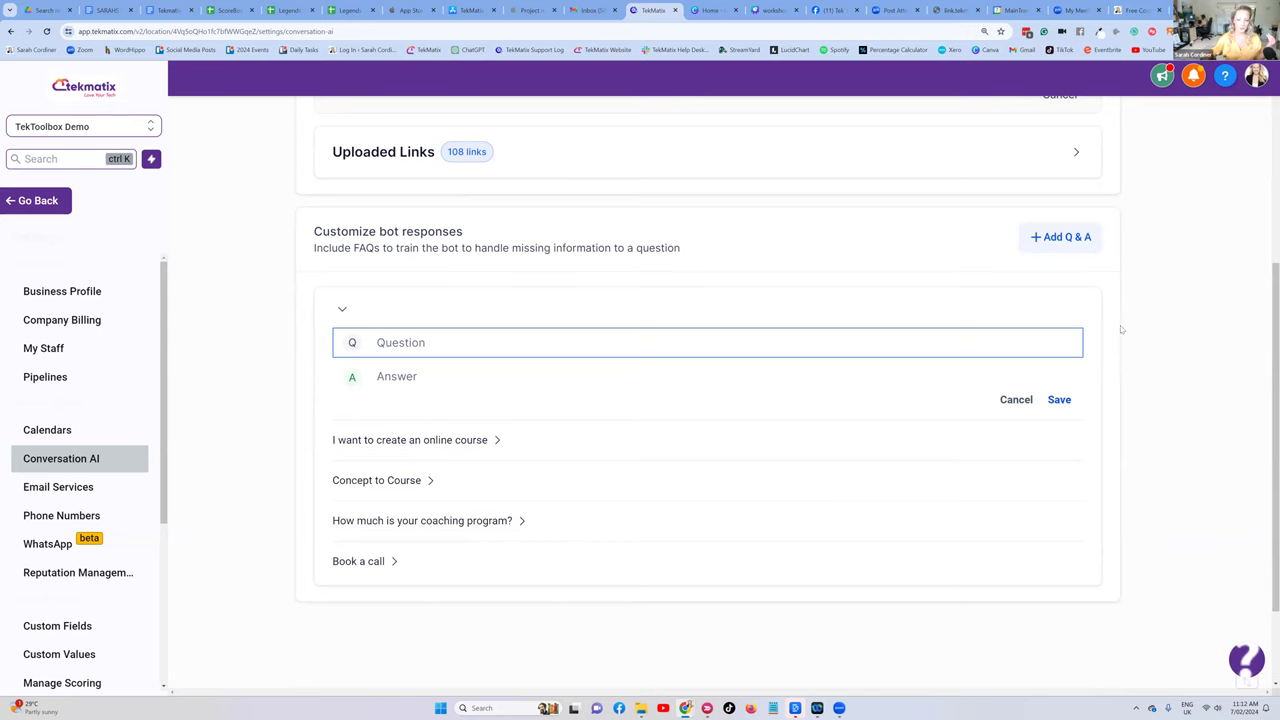
left_click(1018, 401)
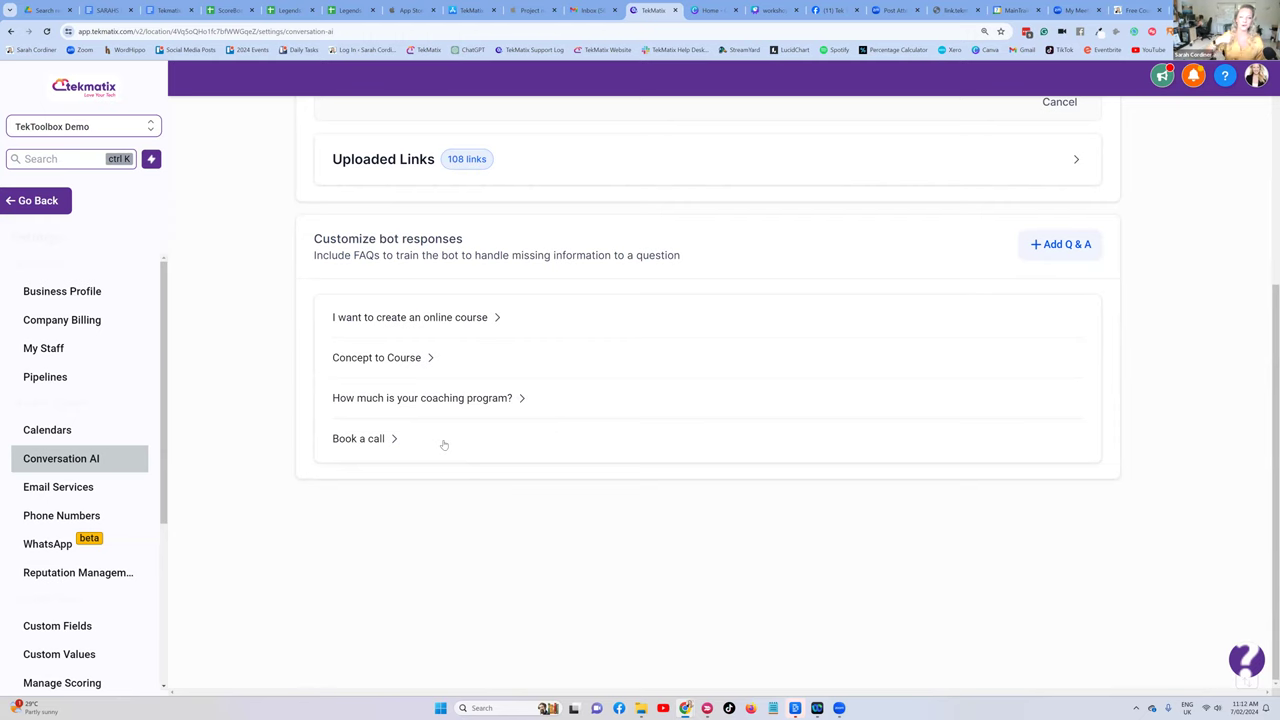
- Check the crawl progress at 26 pages and switch to the Canva workshop slides
scroll(698, 315, "up", 2)
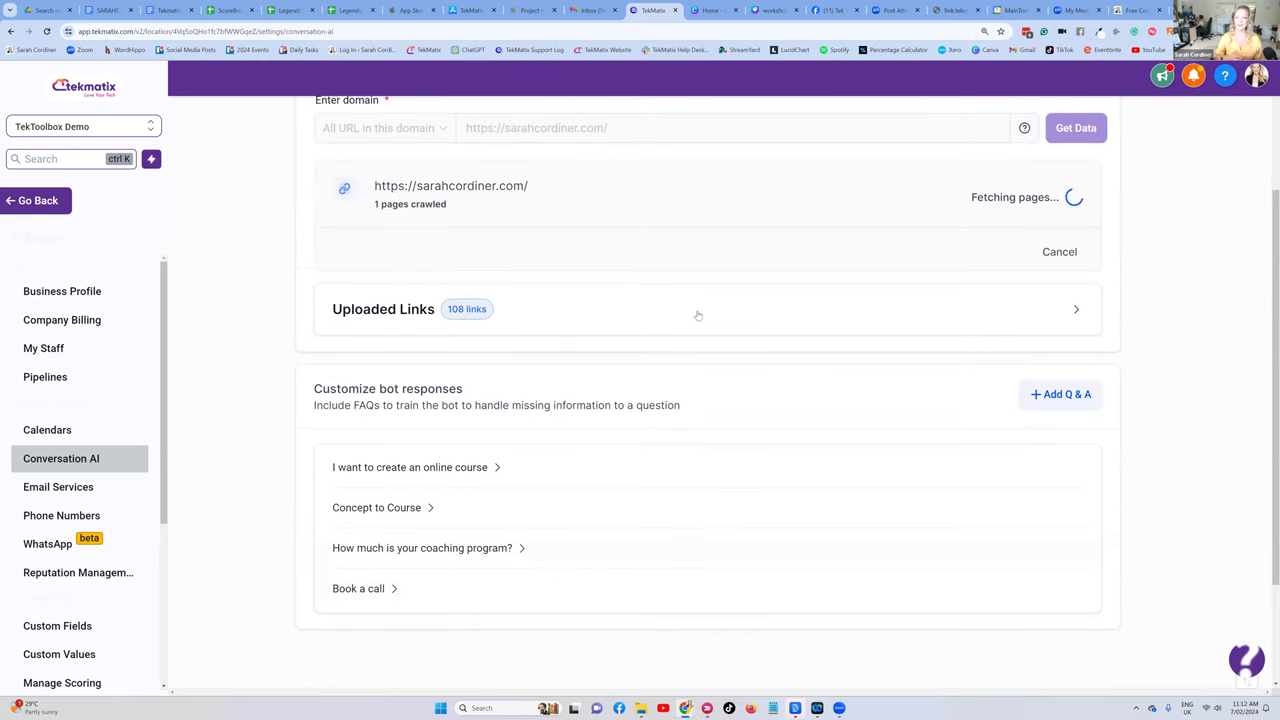
scroll(880, 314, "up", 2)
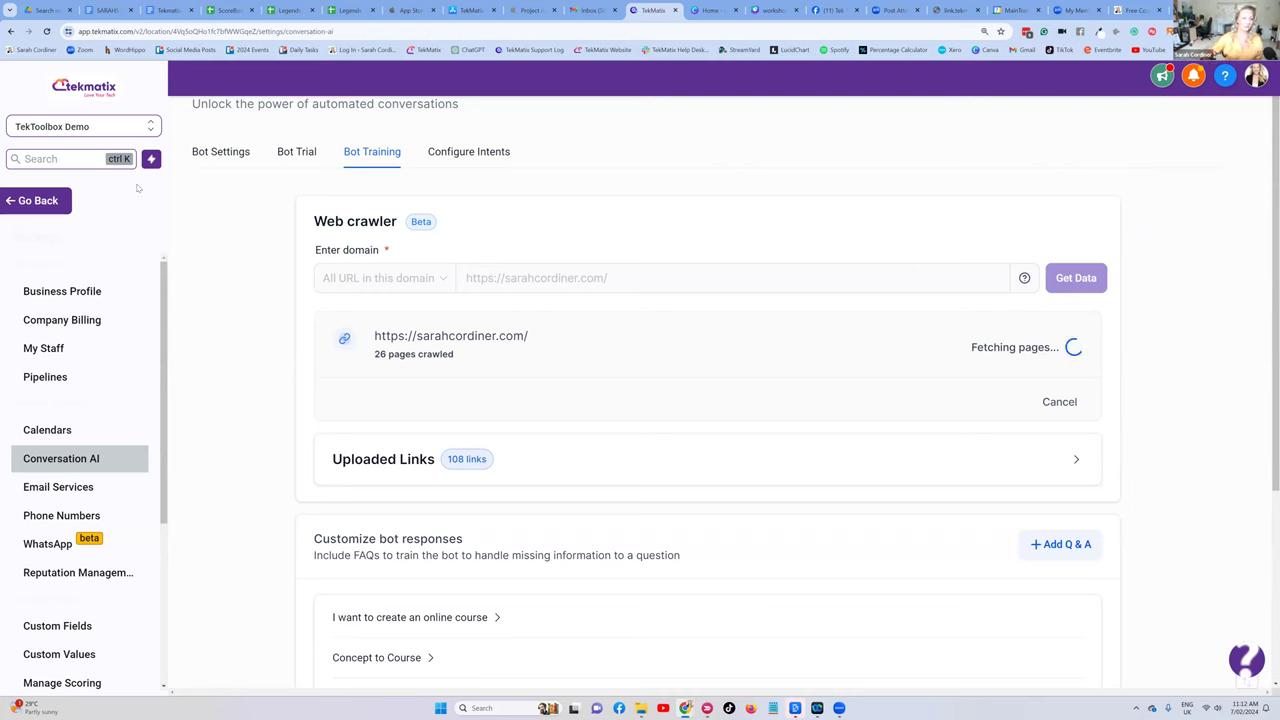
left_click(778, 10)
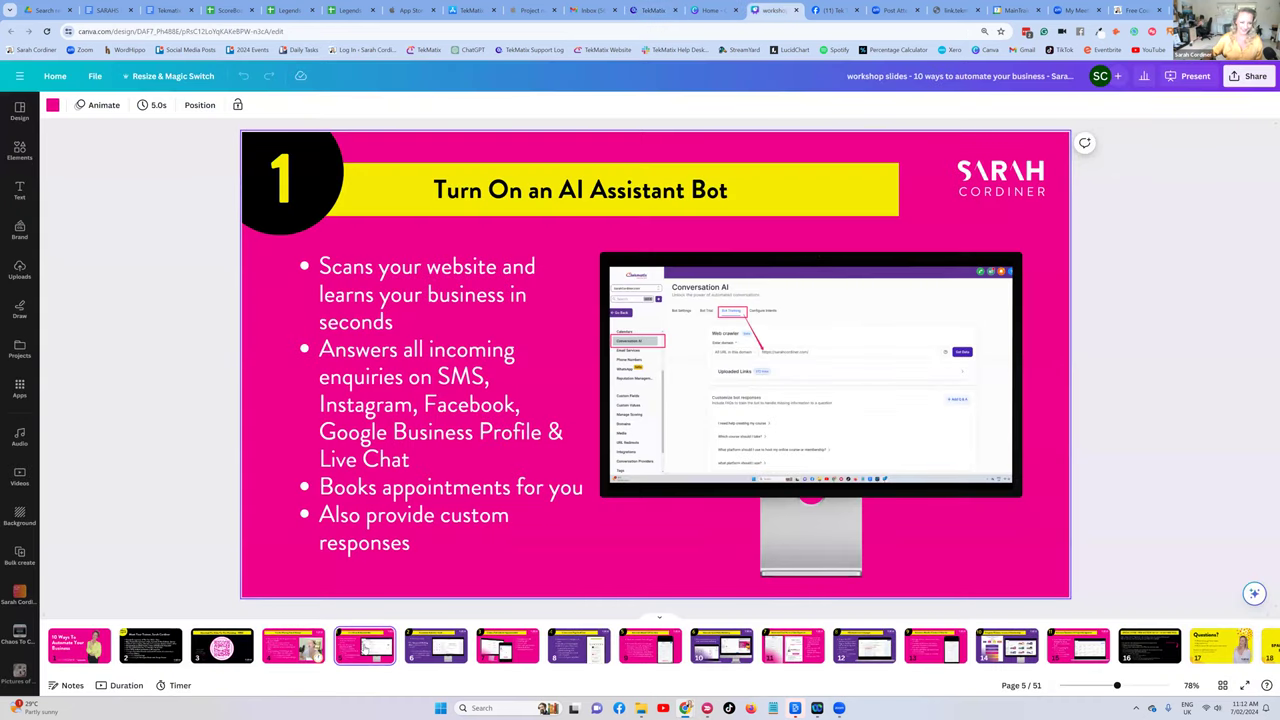
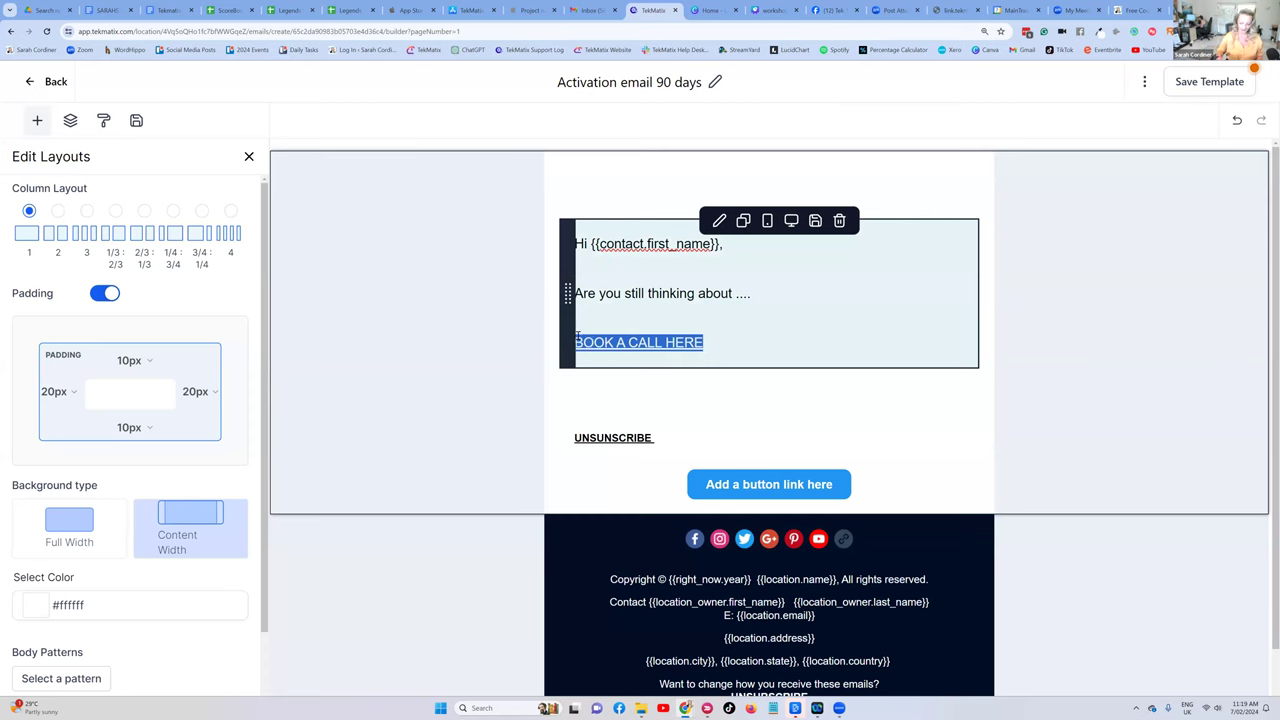
- Add the sender's first name as the email sign-off with a blank line above it
type("Sarah")
left_click(753, 295)
key("Return")
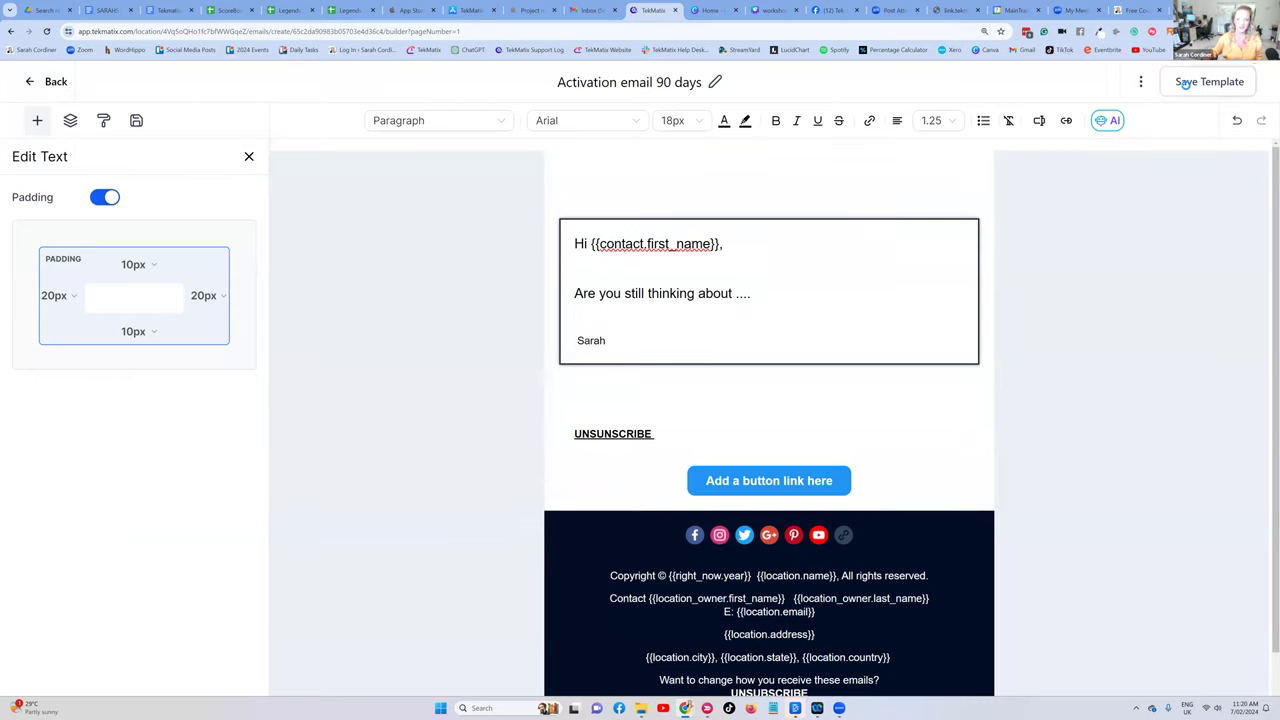
- Save the email template, glance at the workshop slides, and return to TekMatix Marketing
left_click(1185, 84)
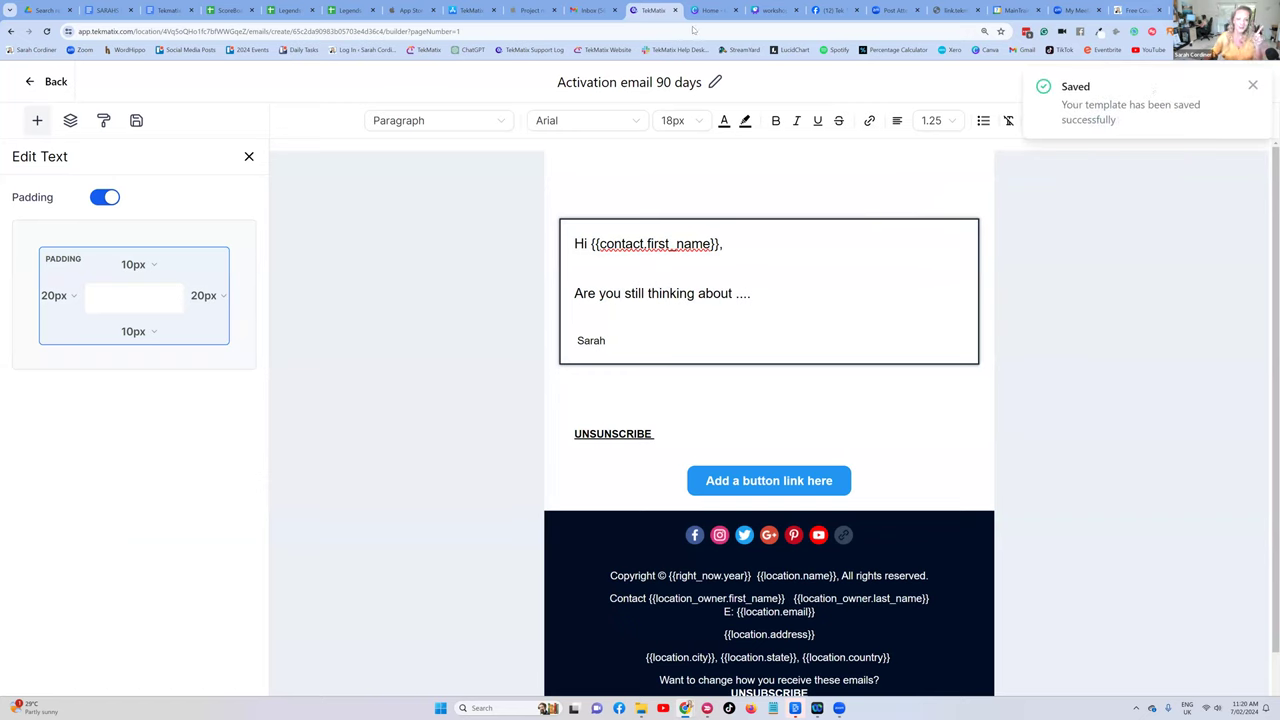
key("ctrl+Tab")
key("ctrl+Tab")
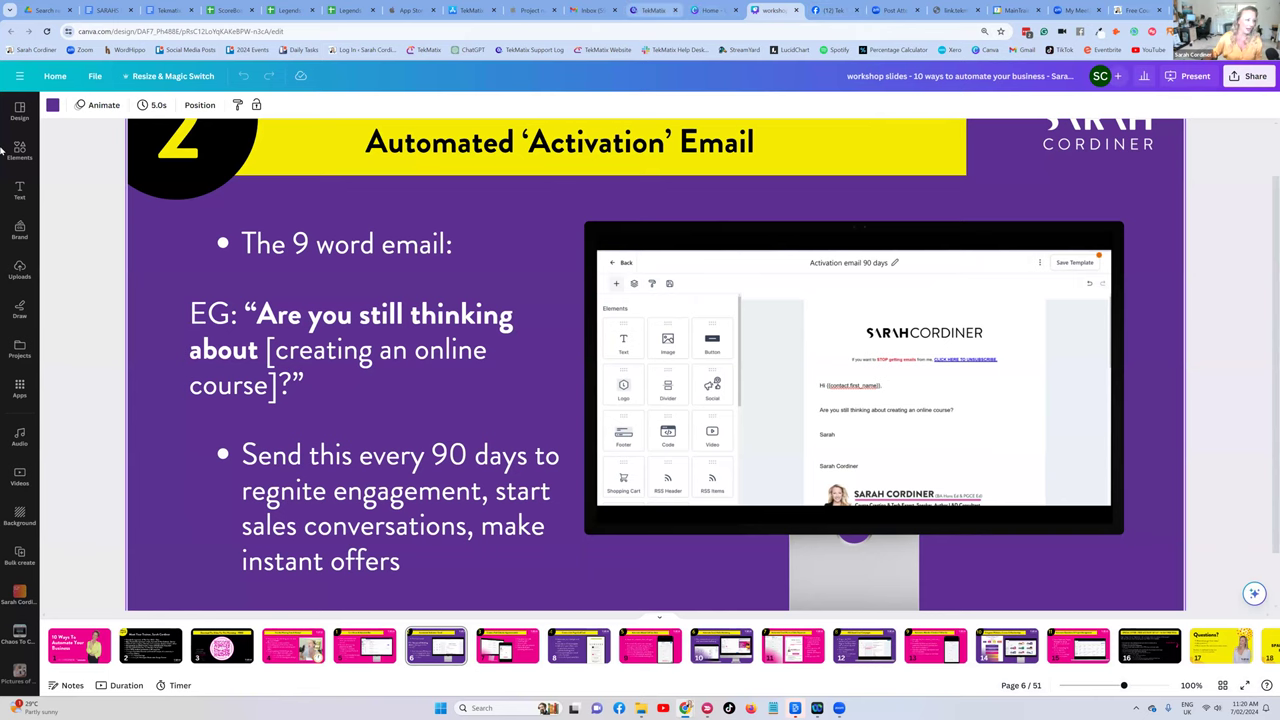
key("ctrl+shift+Tab")
key("ctrl+shift+Tab")
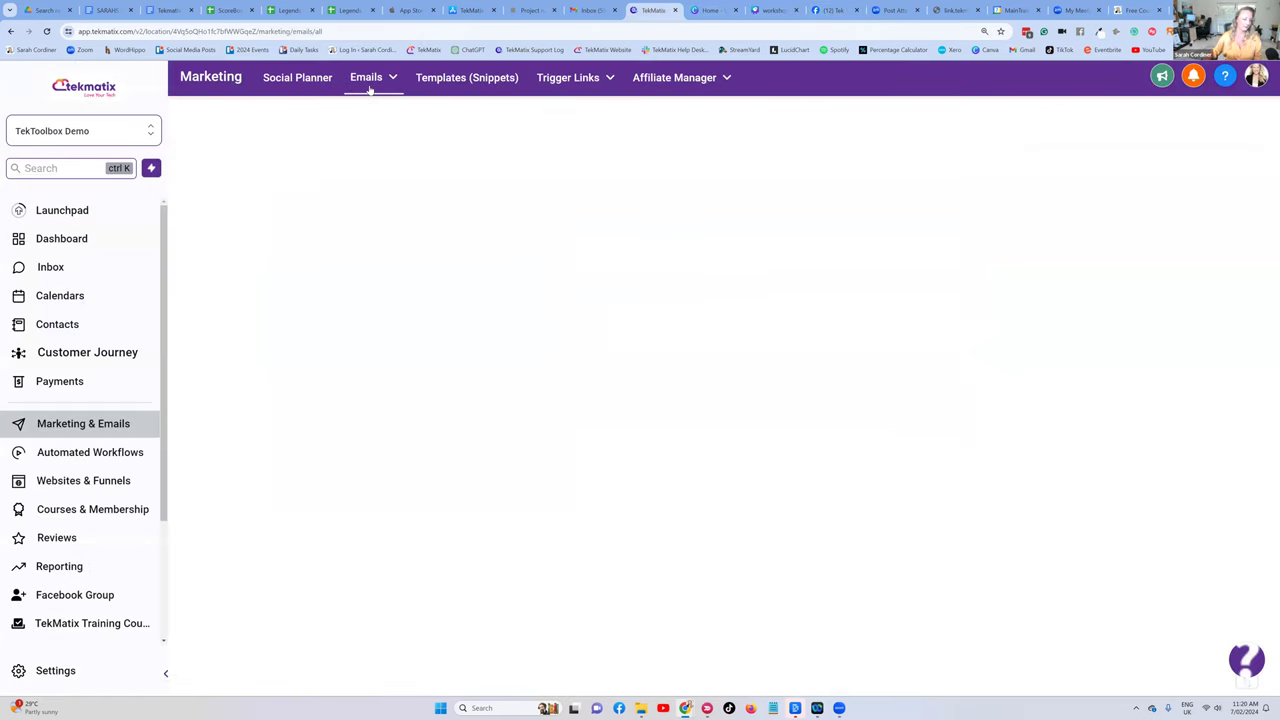
- Open Email Campaigns and search it for 'activ', then clear the search
mouse_move(368, 88)
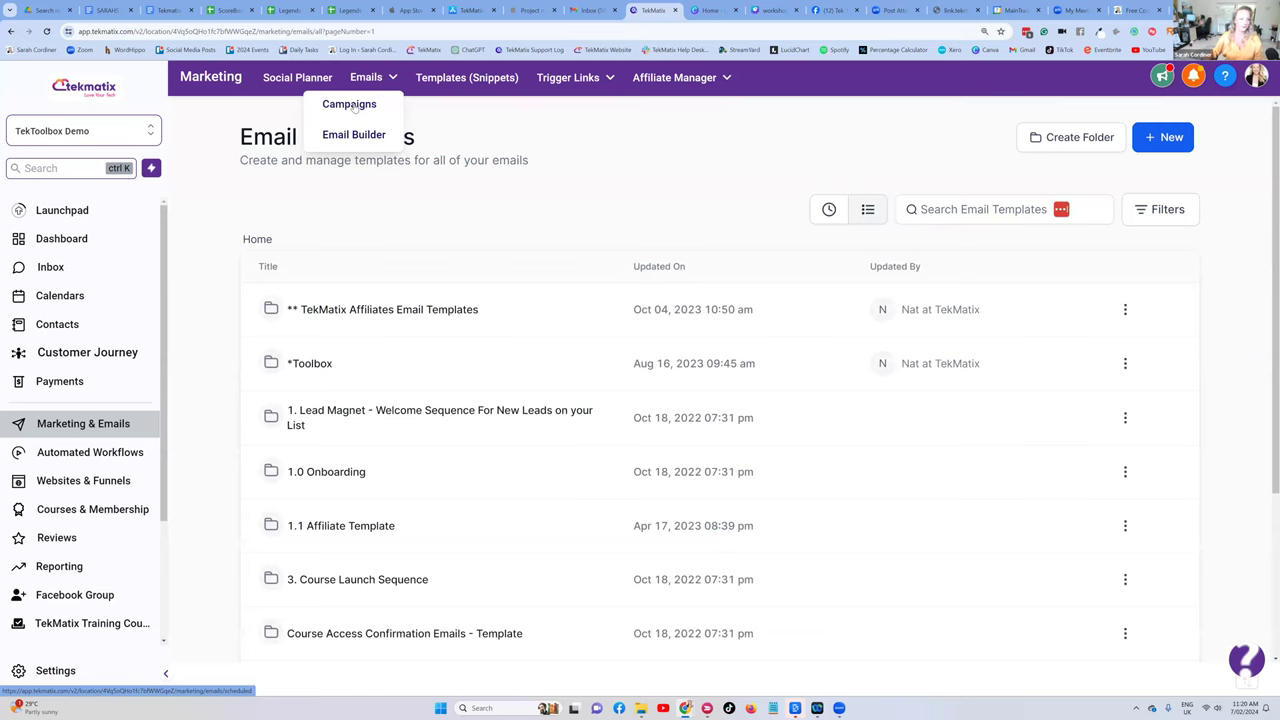
left_click(355, 106)
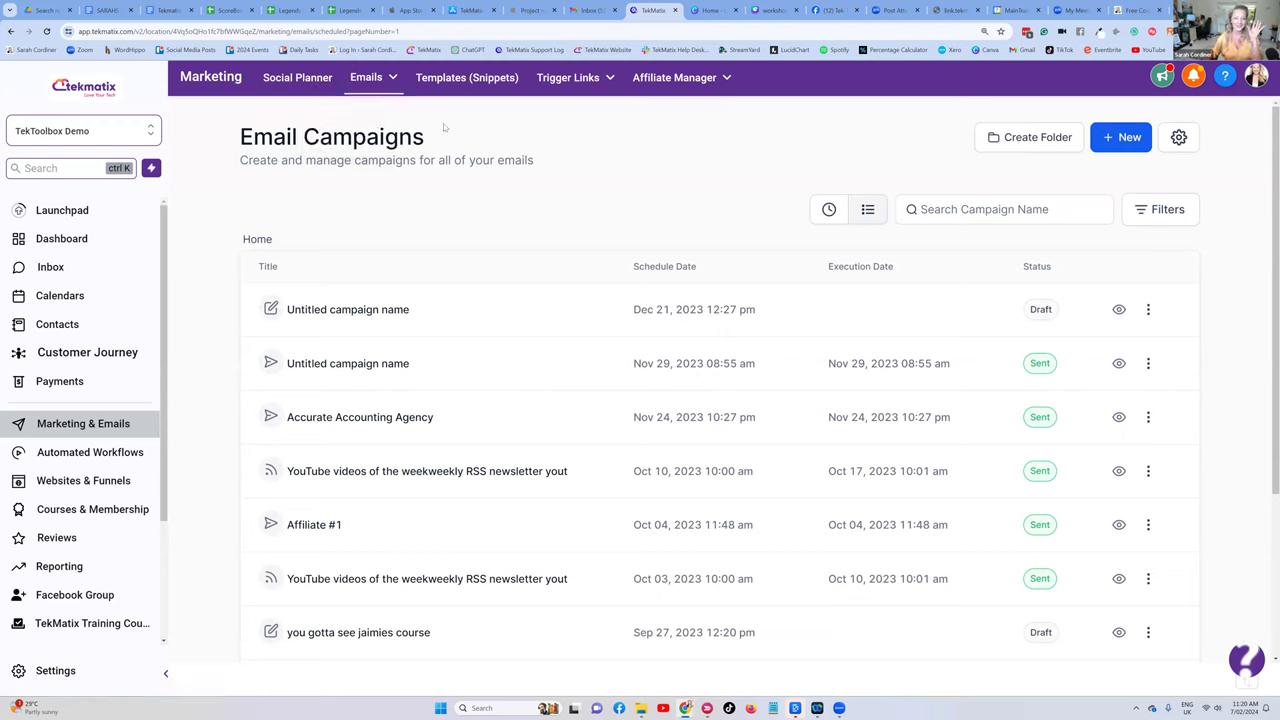
left_click(957, 208)
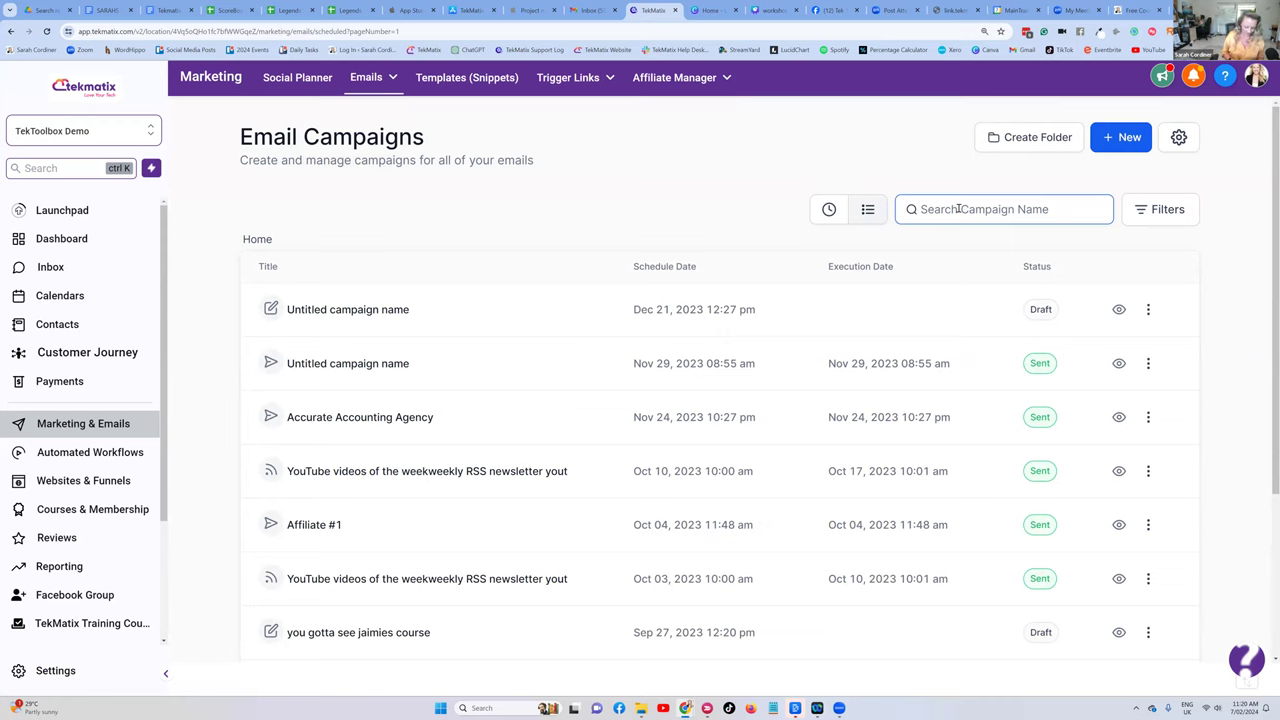
type("activ")
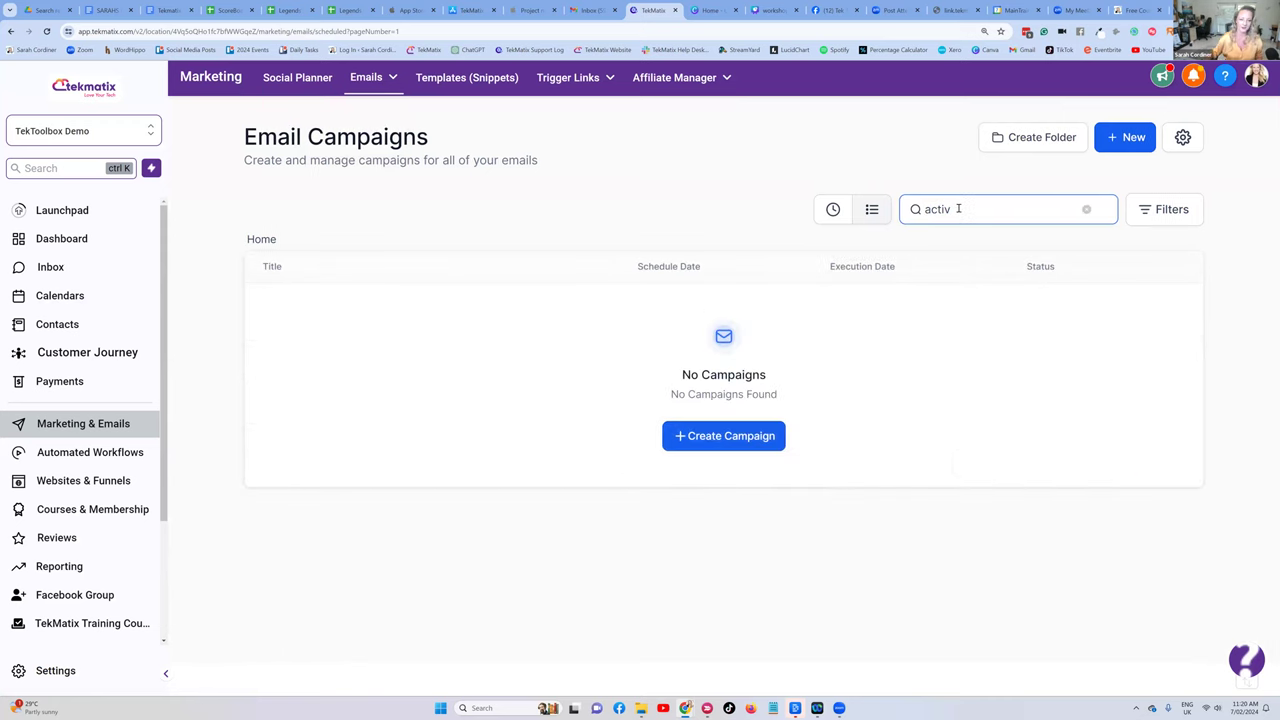
key("BackSpace")
key("BackSpace")
key("BackSpace")
key("BackSpace")
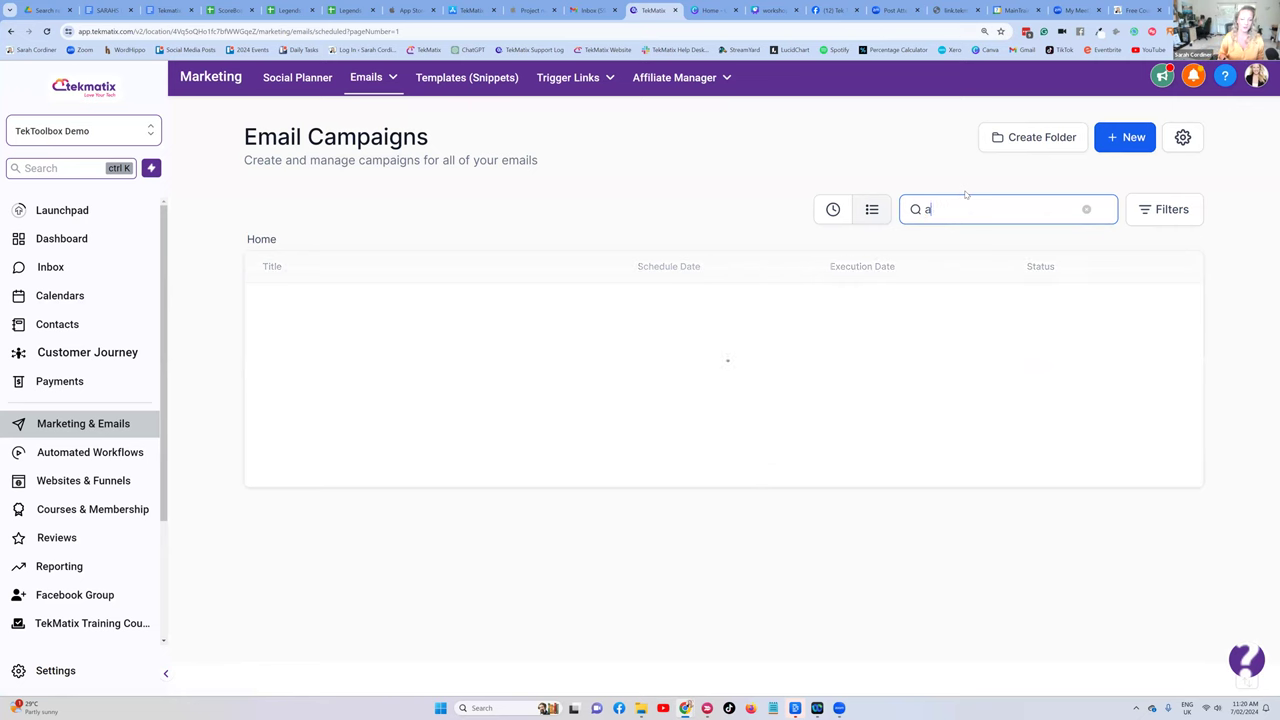
- Create a new campaign from the 'Activation email 90 days' template
left_click(1127, 139)
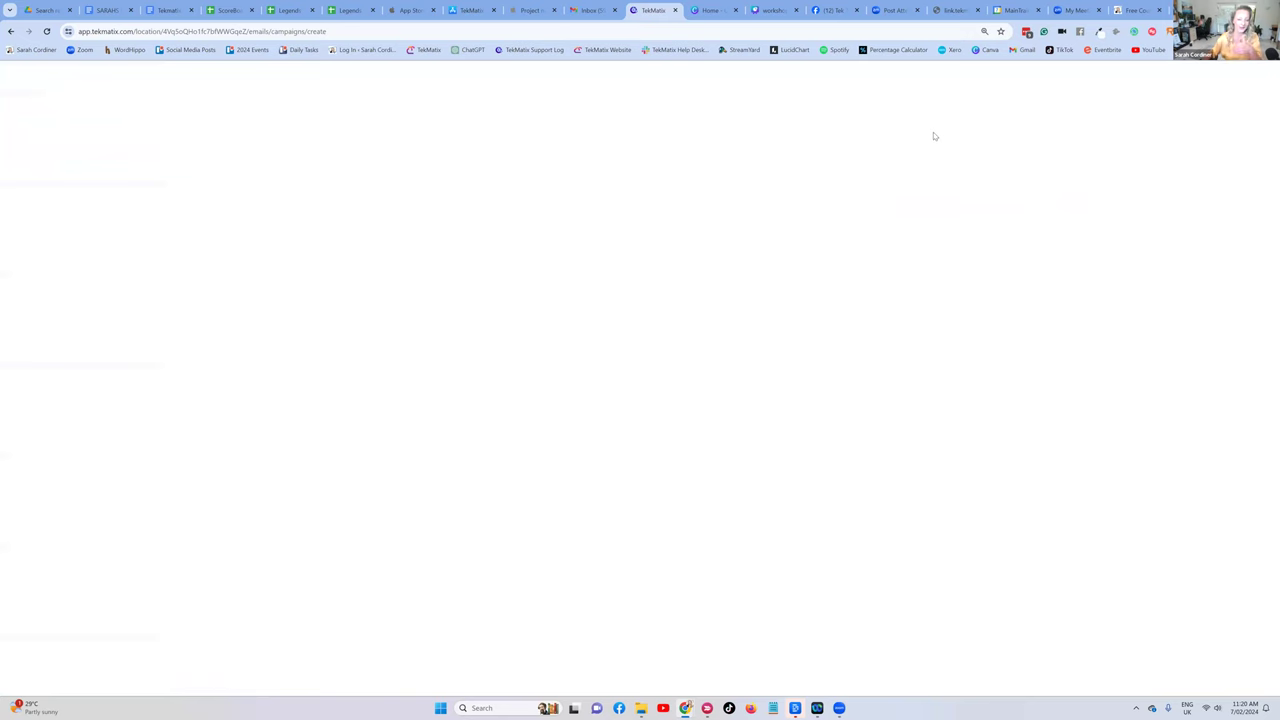
left_click(874, 195)
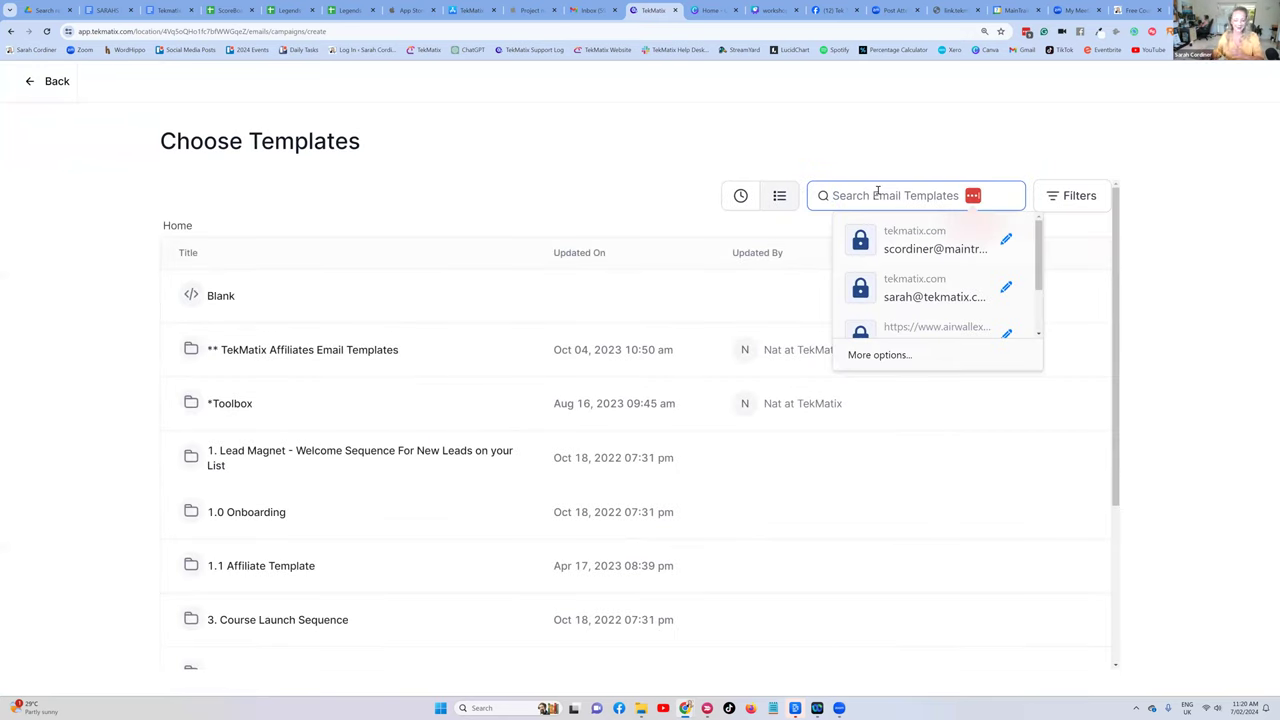
type("activ")
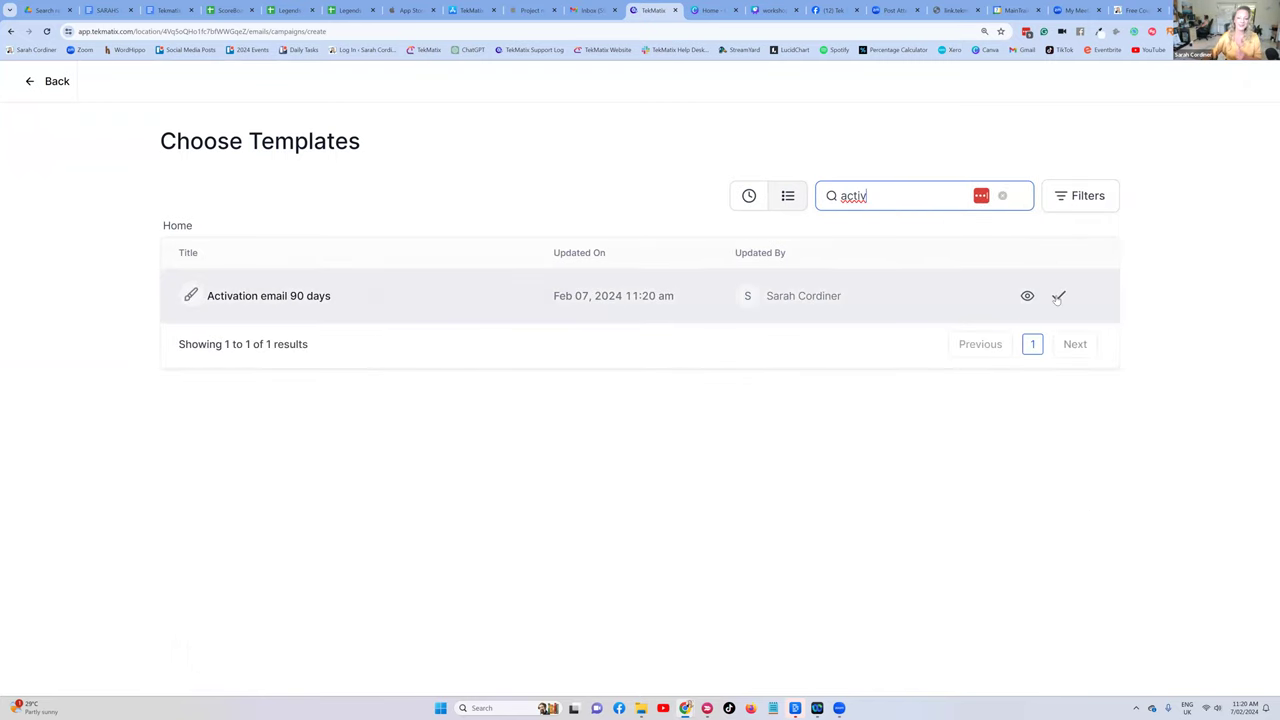
left_click(1059, 296)
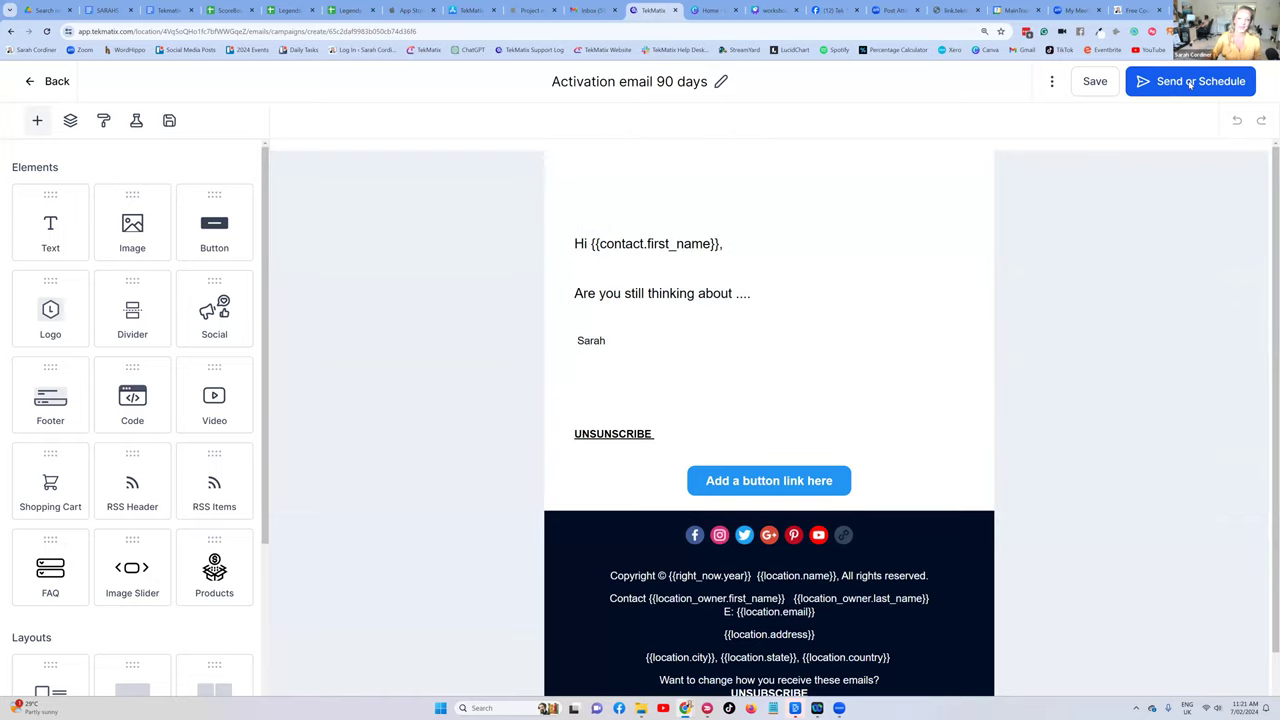
- Open the campaign's send options and look at the Schedule option
left_click(1190, 84)
scroll(700, 155, "down", 1)
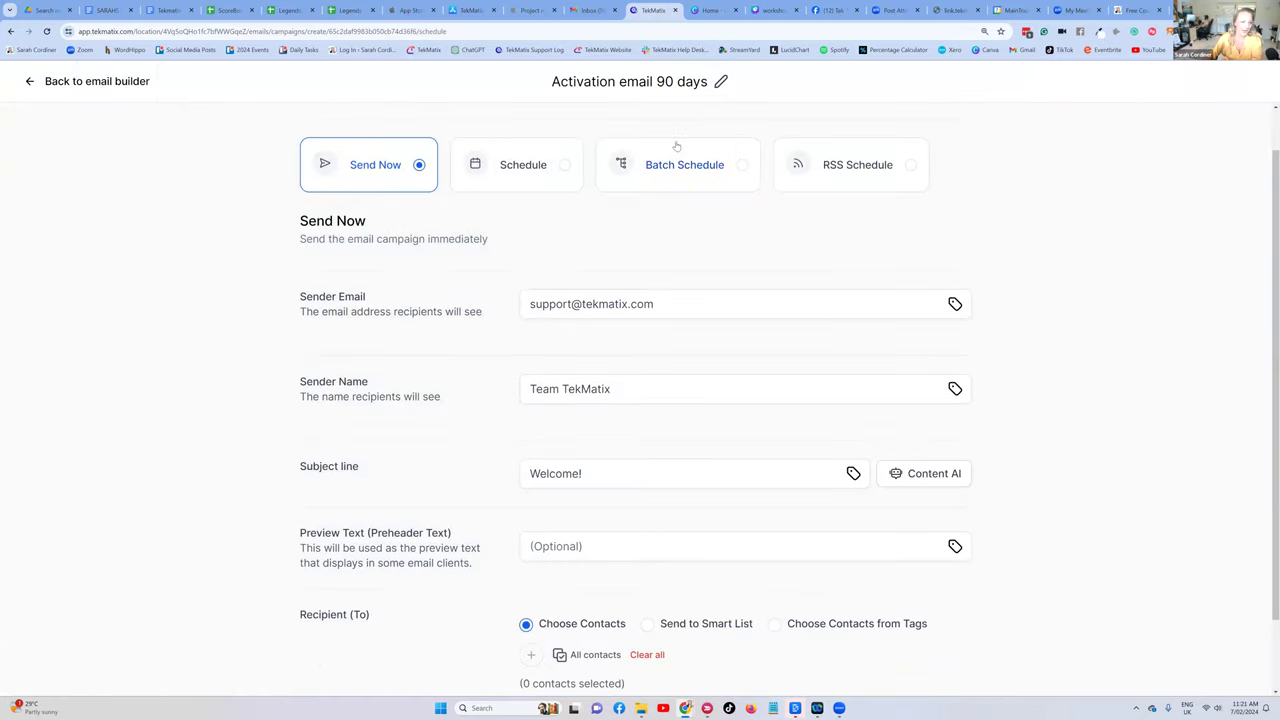
scroll(710, 220, "down", 1)
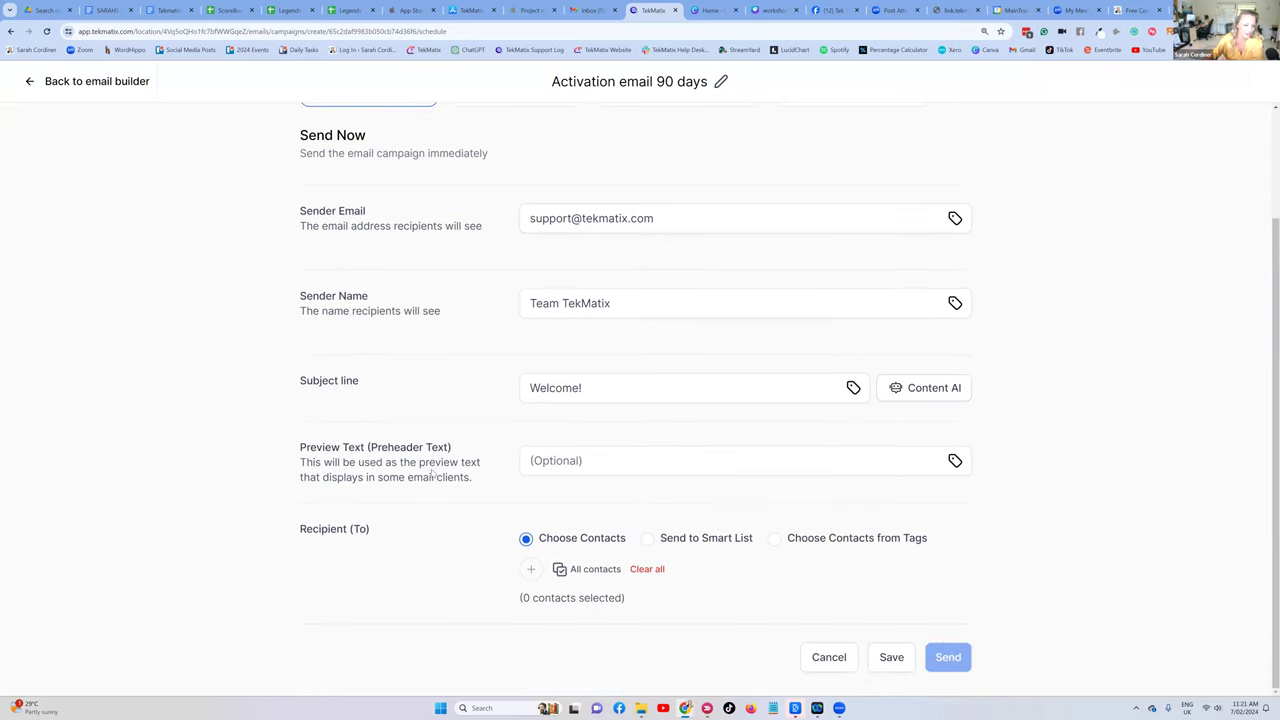
scroll(380, 384, "up", 1)
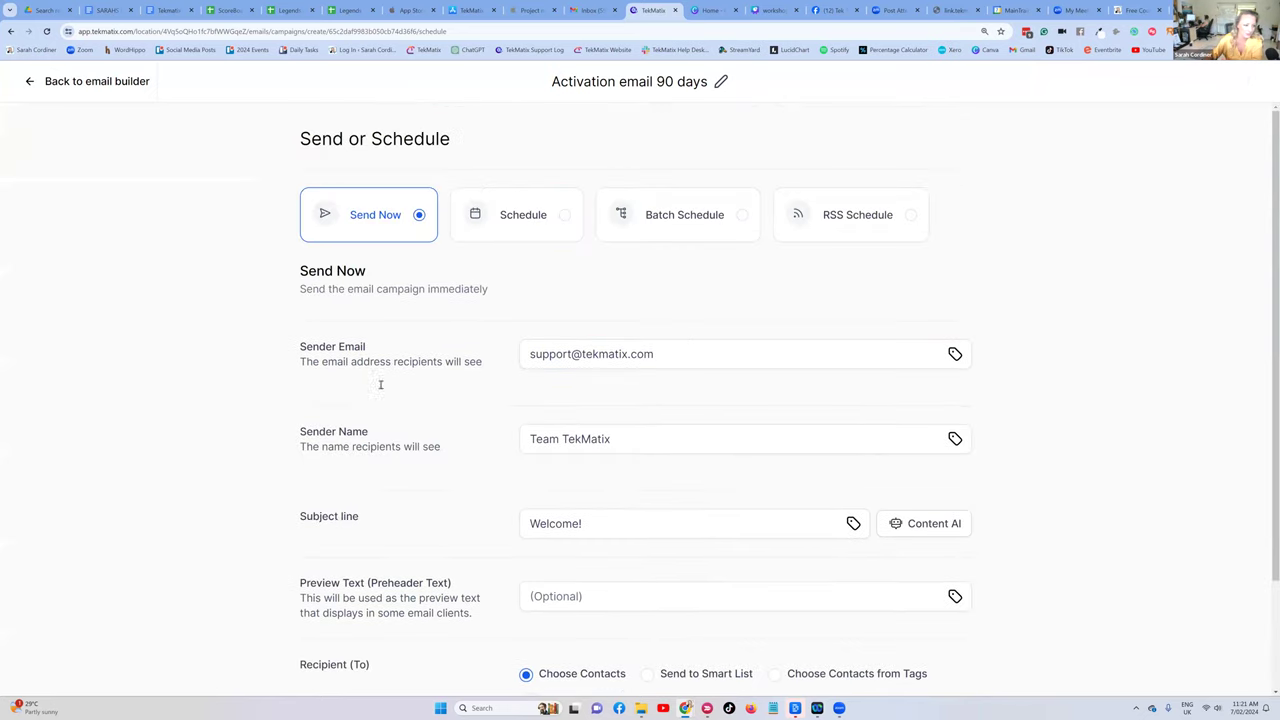
left_click(530, 218)
scroll(400, 343, "down", 2)
scroll(407, 346, "up", 2)
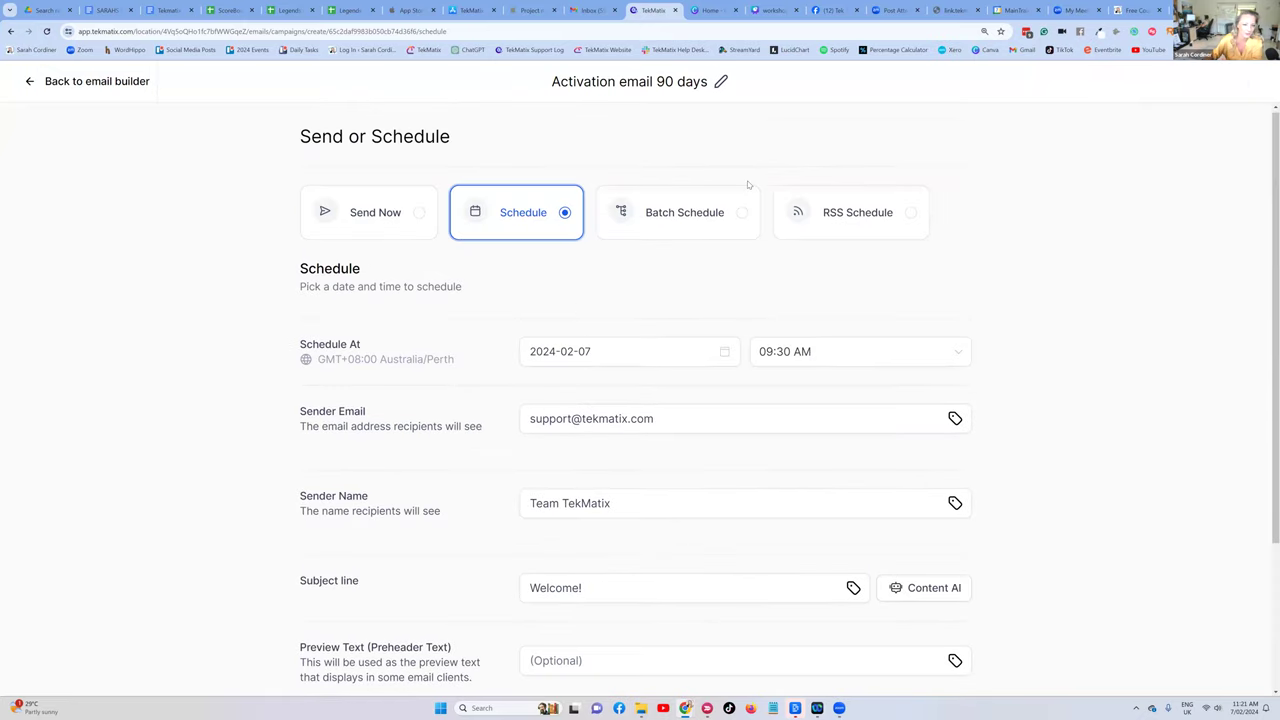
- Try RSS Schedule with Every month frequency, then leave without sending to the Email Campaigns list
left_click(845, 212)
scroll(345, 420, "down", 3)
scroll(365, 408, "down", 2)
scroll(368, 404, "up", 3)
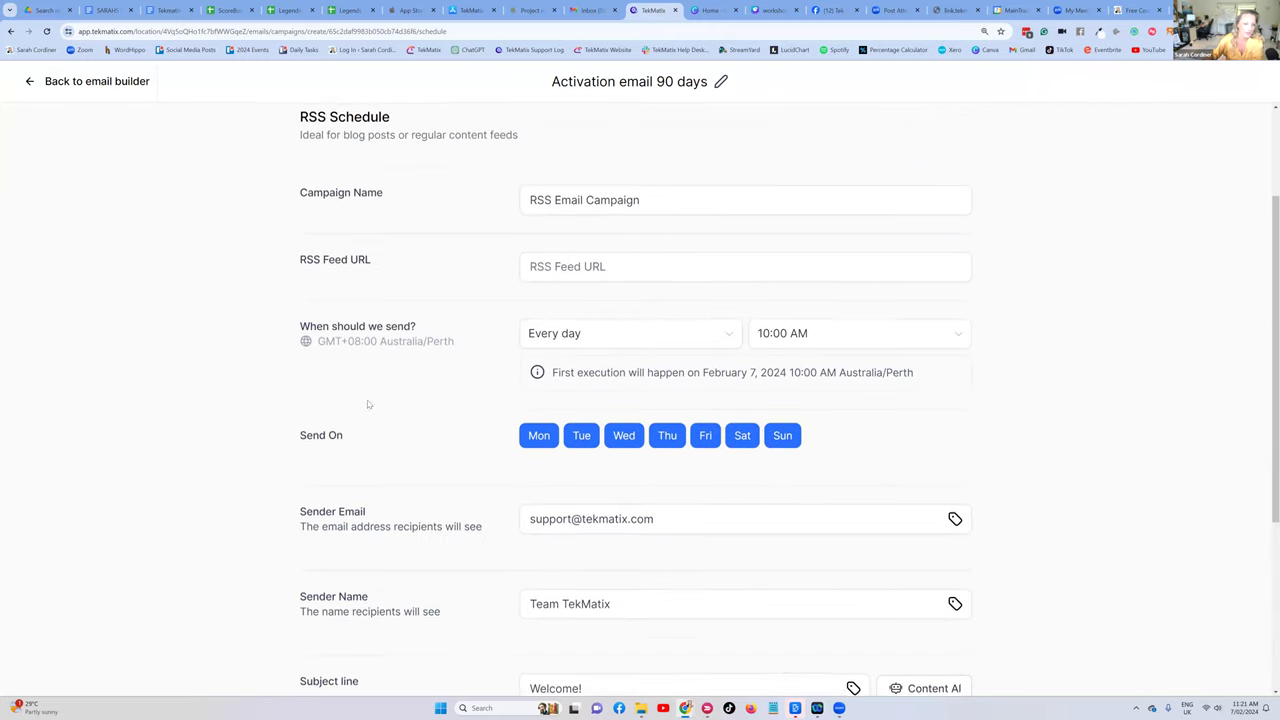
scroll(368, 404, "up", 2)
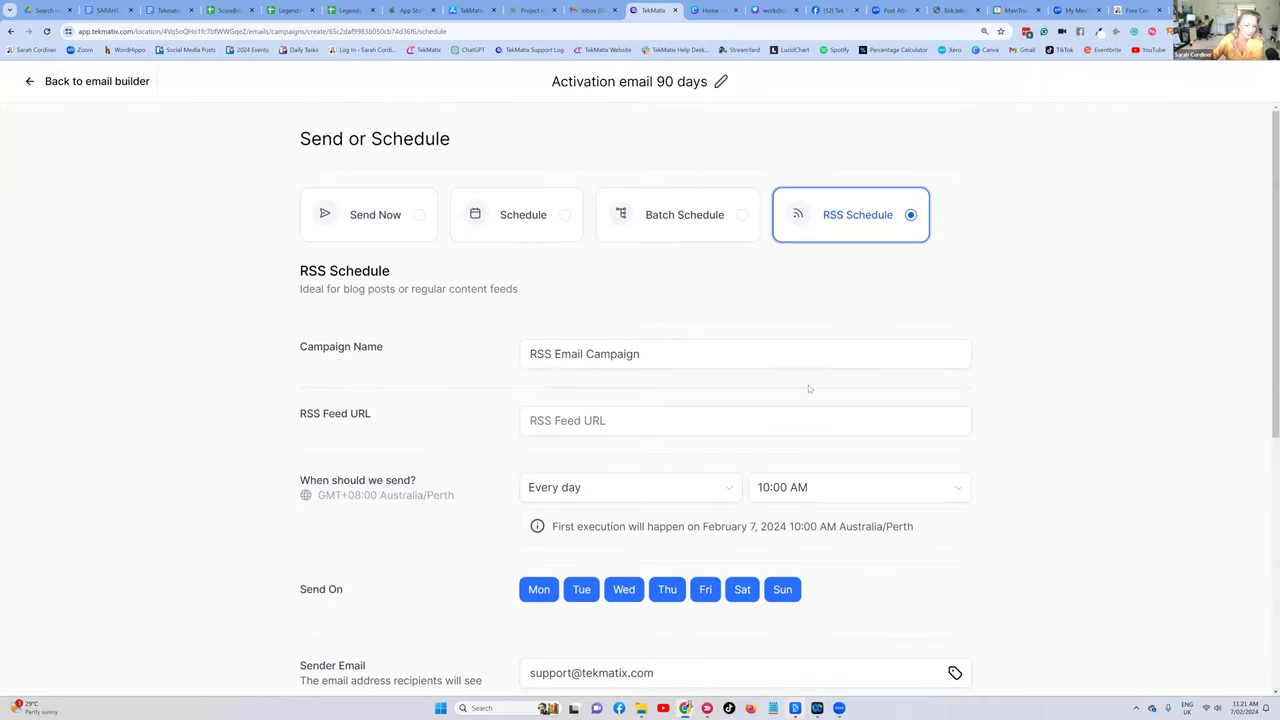
scroll(563, 471, "down", 1)
left_click(680, 385)
scroll(680, 385, "down", 2)
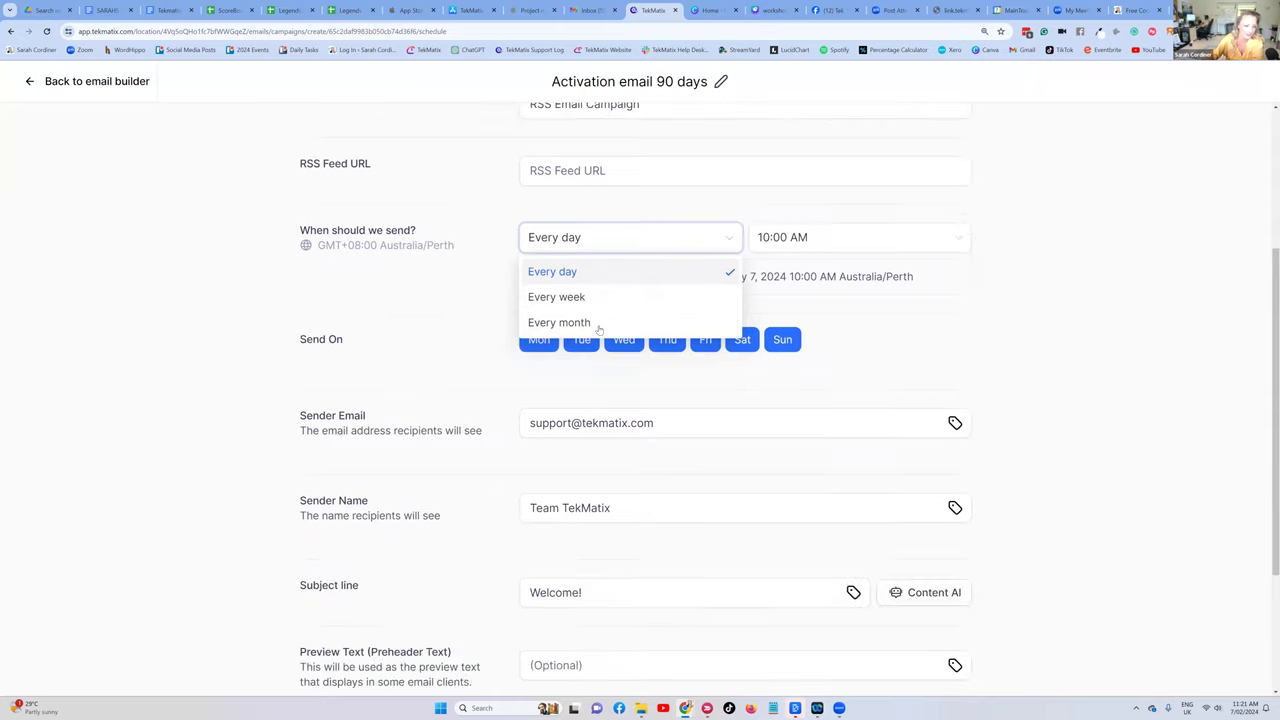
left_click(696, 318)
scroll(790, 281, "down", 1)
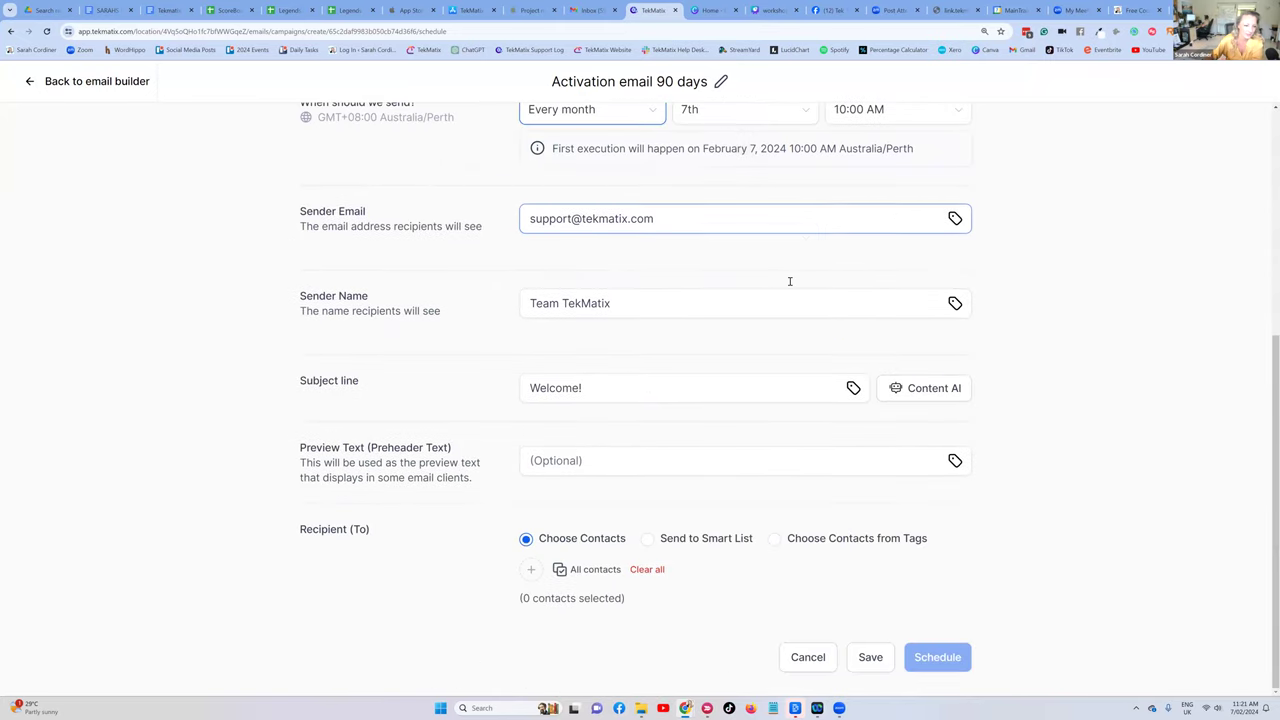
scroll(790, 281, "up", 3)
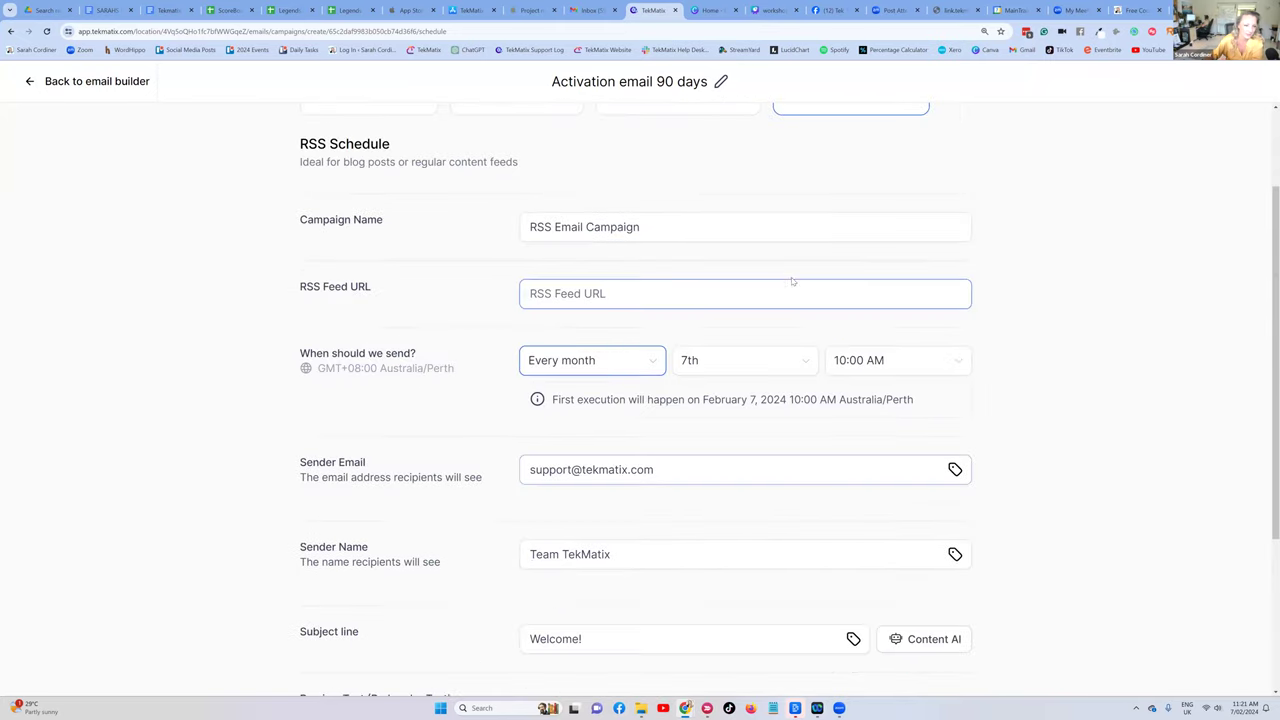
left_click(60, 84)
left_click(40, 81)
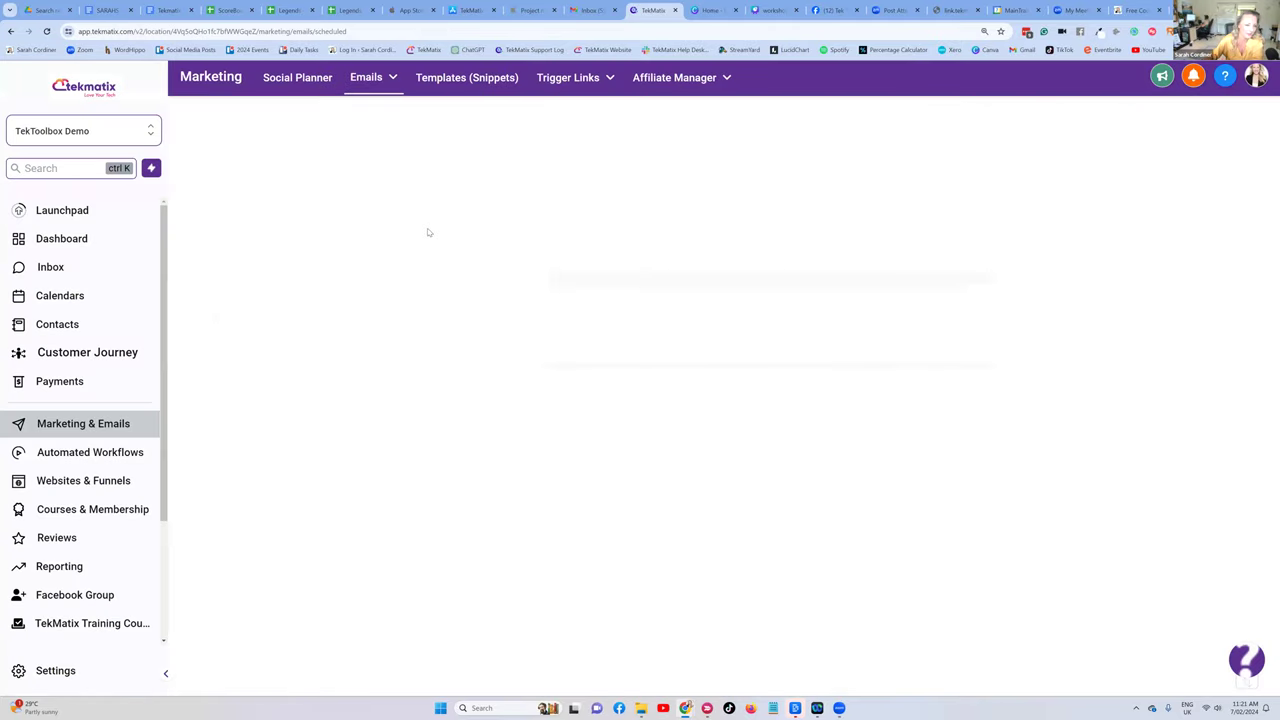
- Create a new automated workflow from scratch
left_click(87, 455)
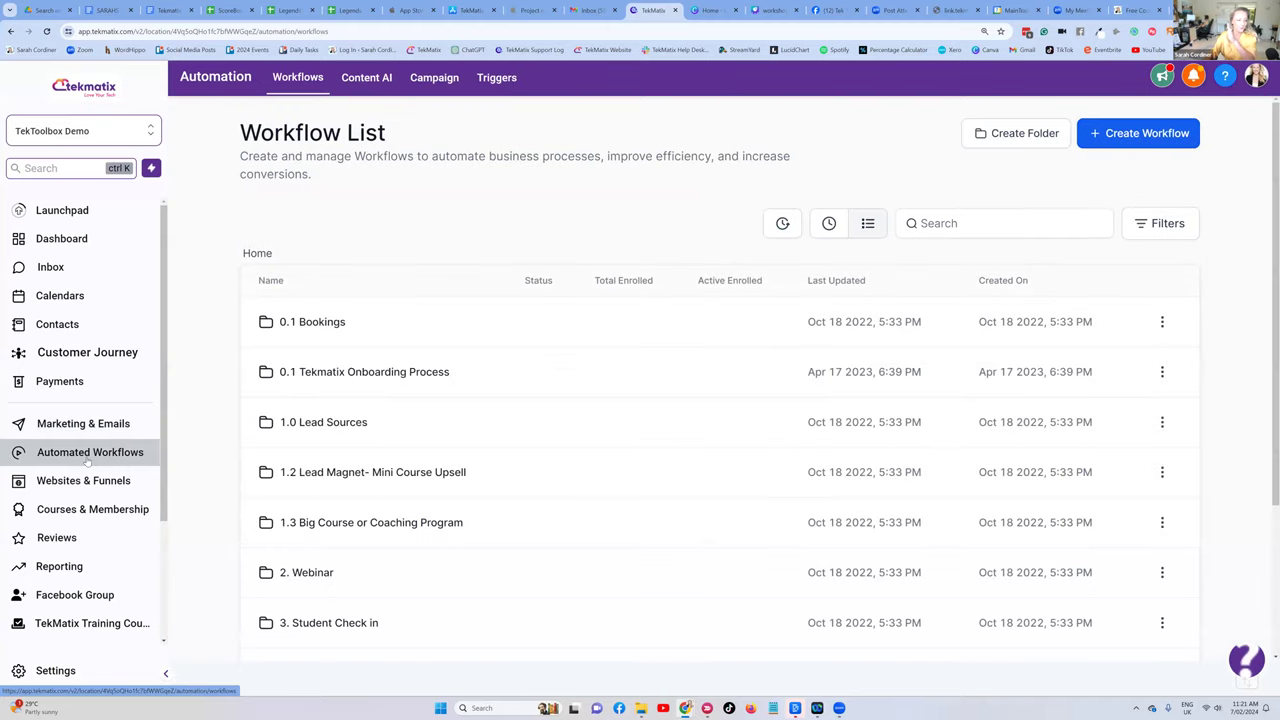
left_click(1135, 135)
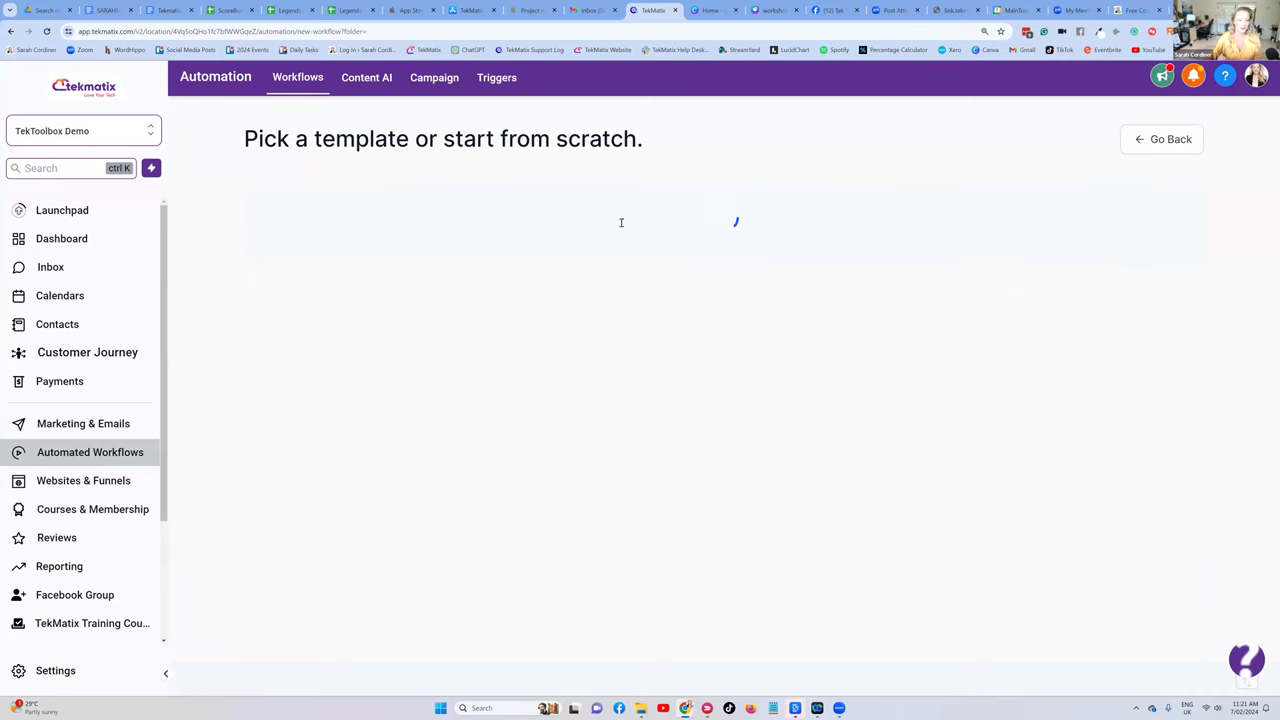
left_click(487, 353)
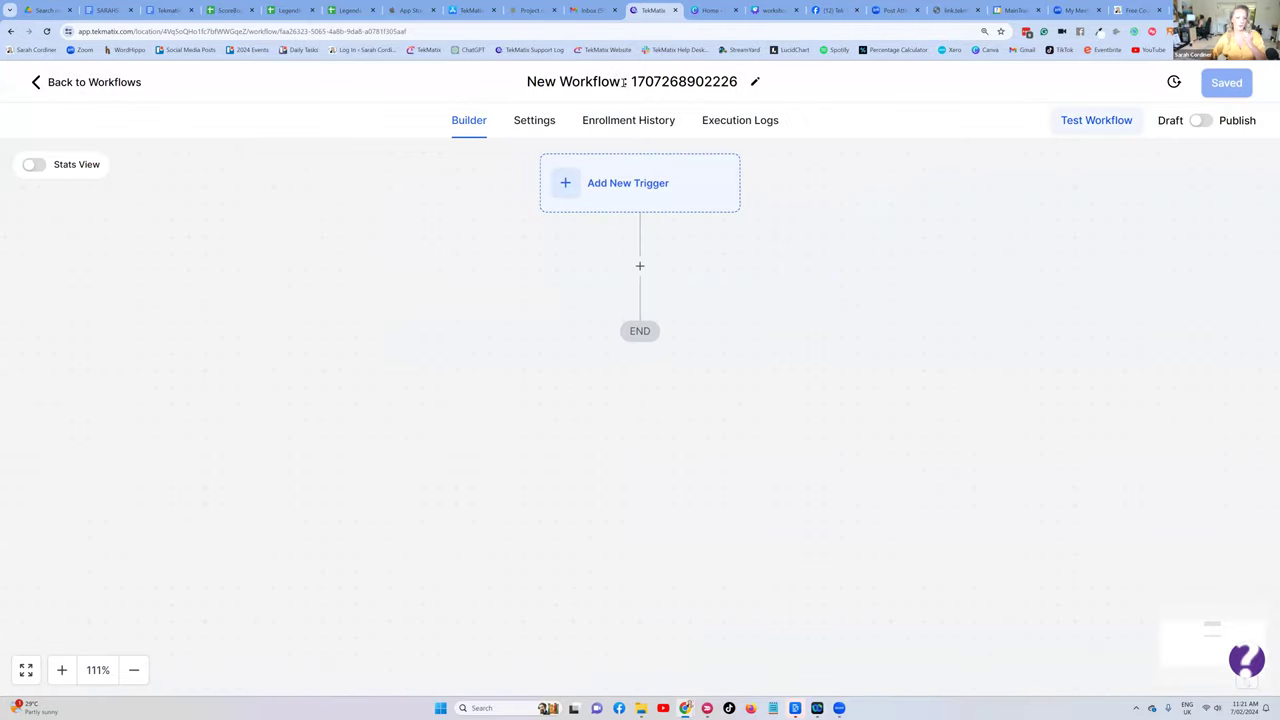
- Replace the default 'New Workflow' title with '90 day activation email'
left_click(624, 82)
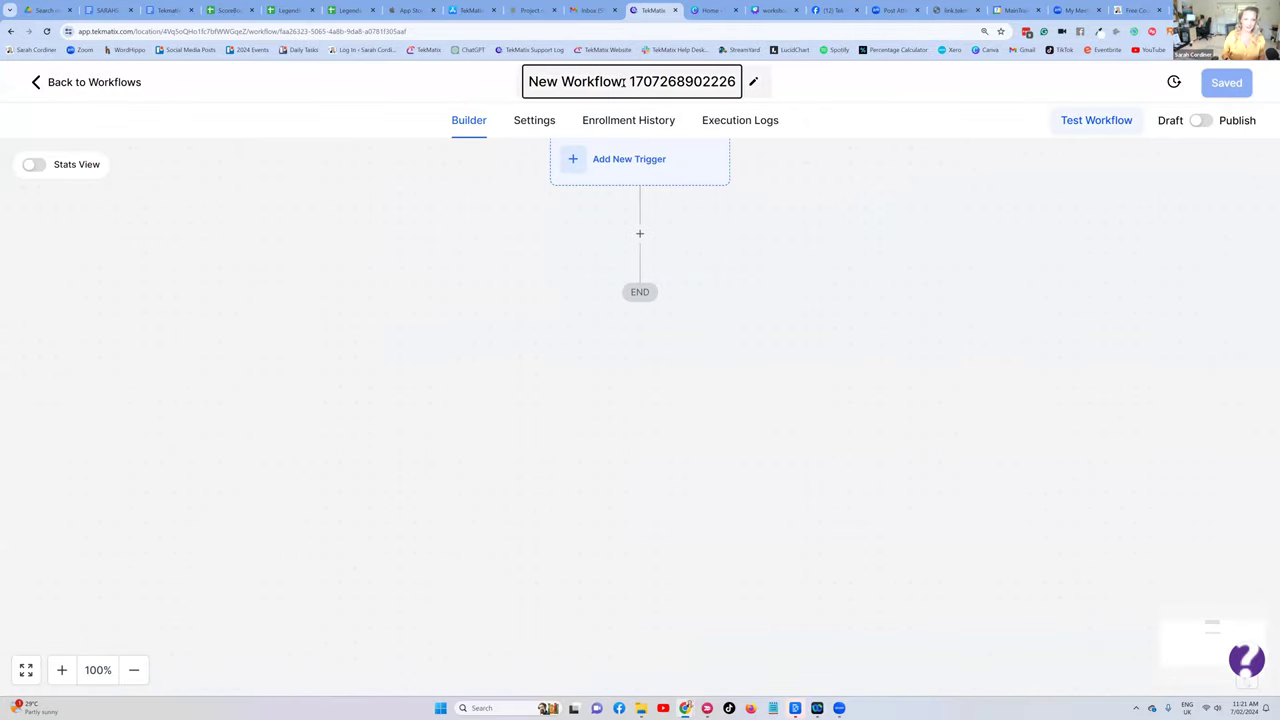
left_click(617, 150)
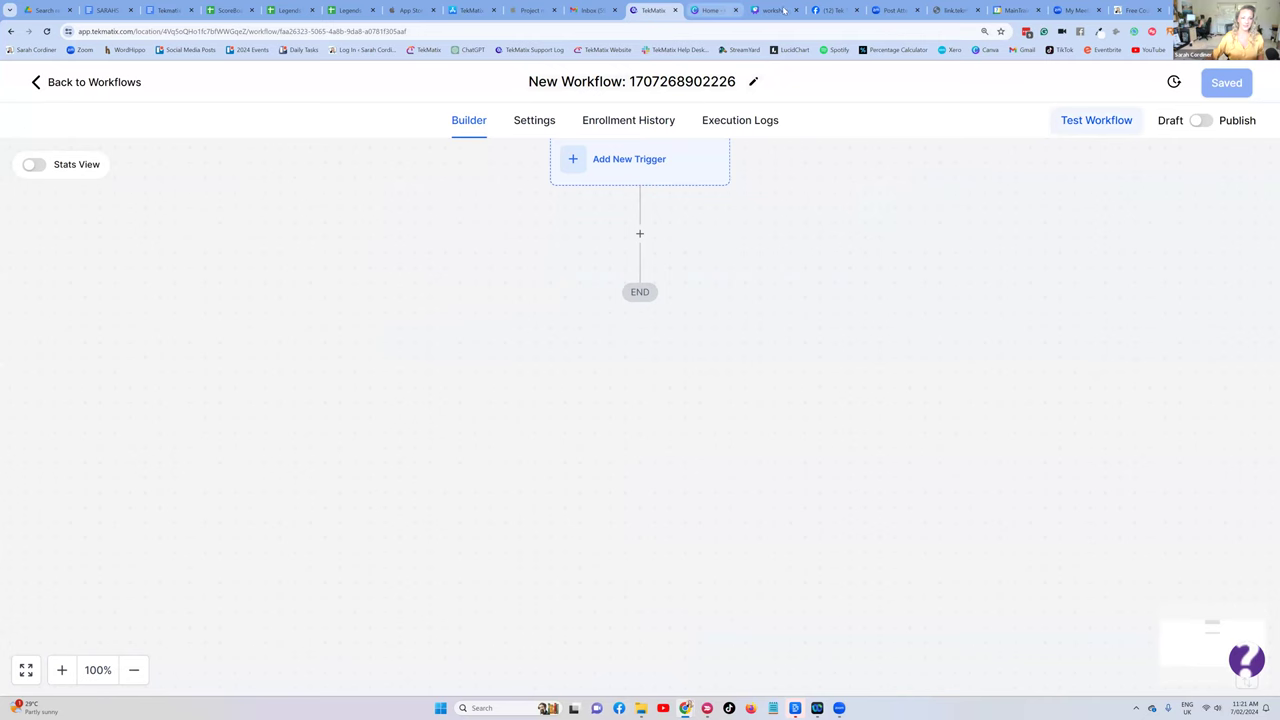
left_click(710, 10)
left_click(773, 10)
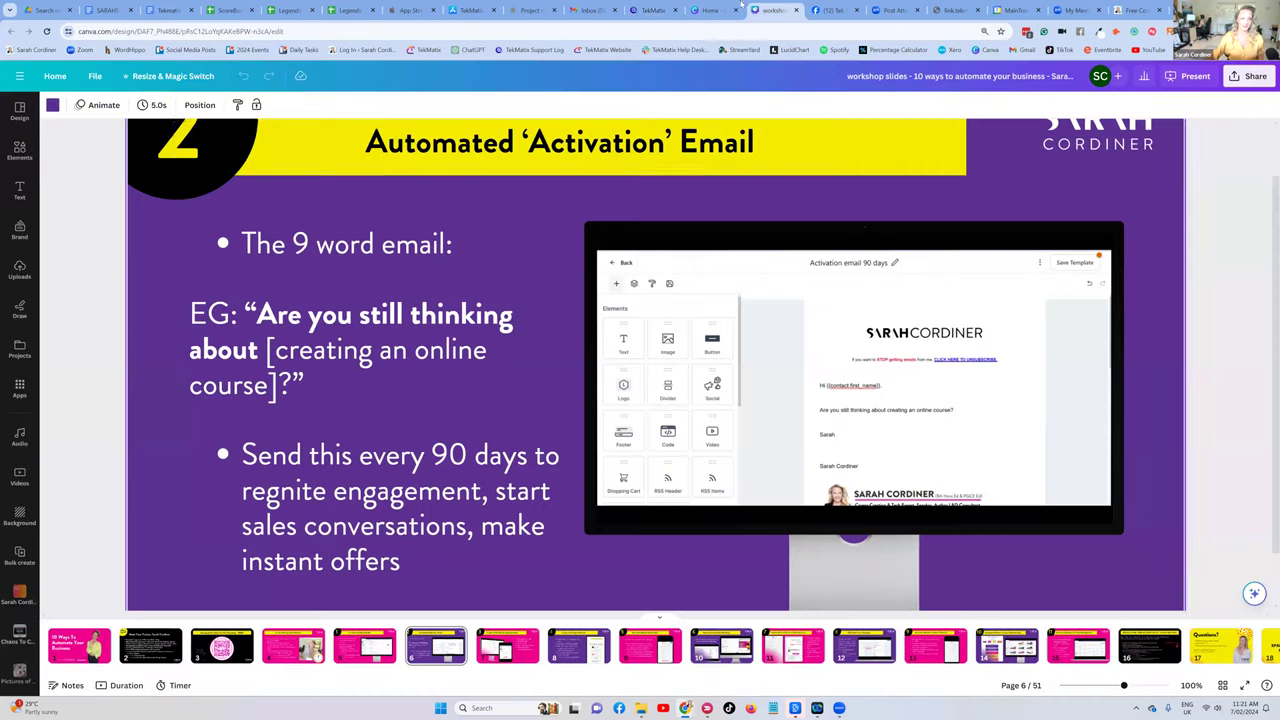
left_click(652, 10)
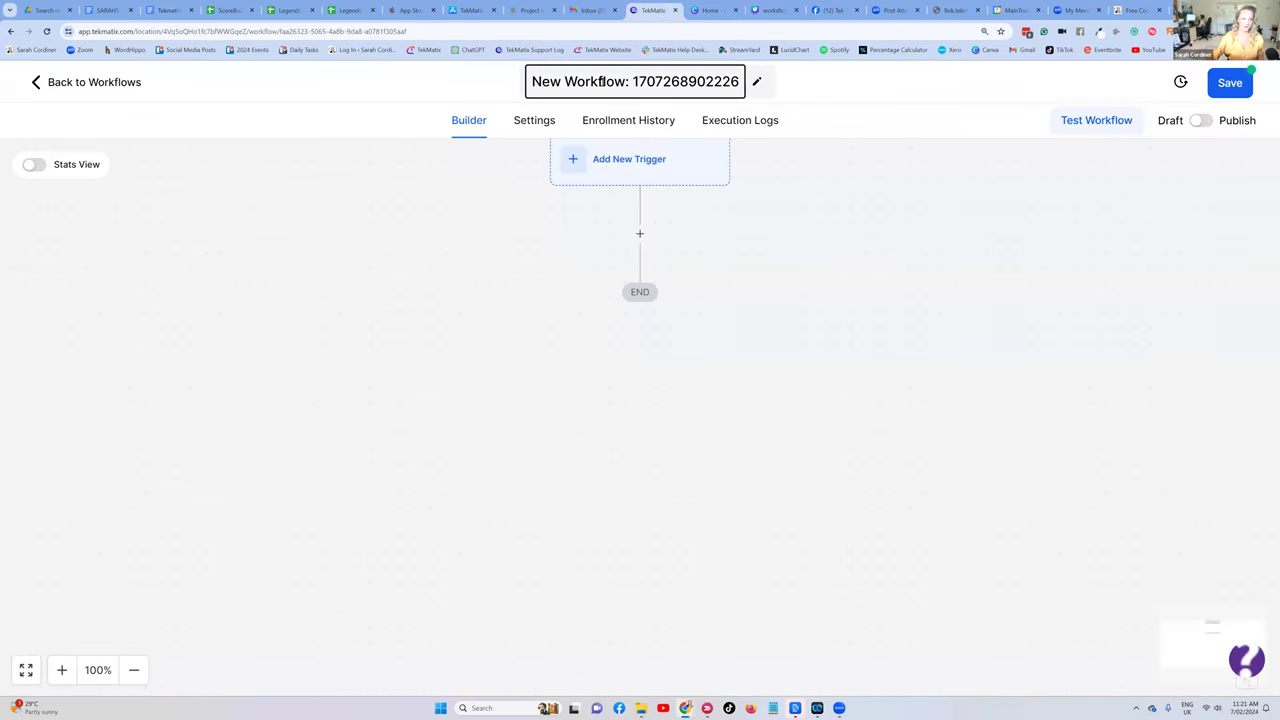
left_click_drag(629, 82, 536, 108)
key("Delete")
key("Delete")
key("Delete")
key("Delete")
key("Delete")
key("Delete")
key("Delete")
key("Delete")
key("Delete")
key("Delete")
key("Delete")
key("Delete")
key("Delete")
key("Delete")
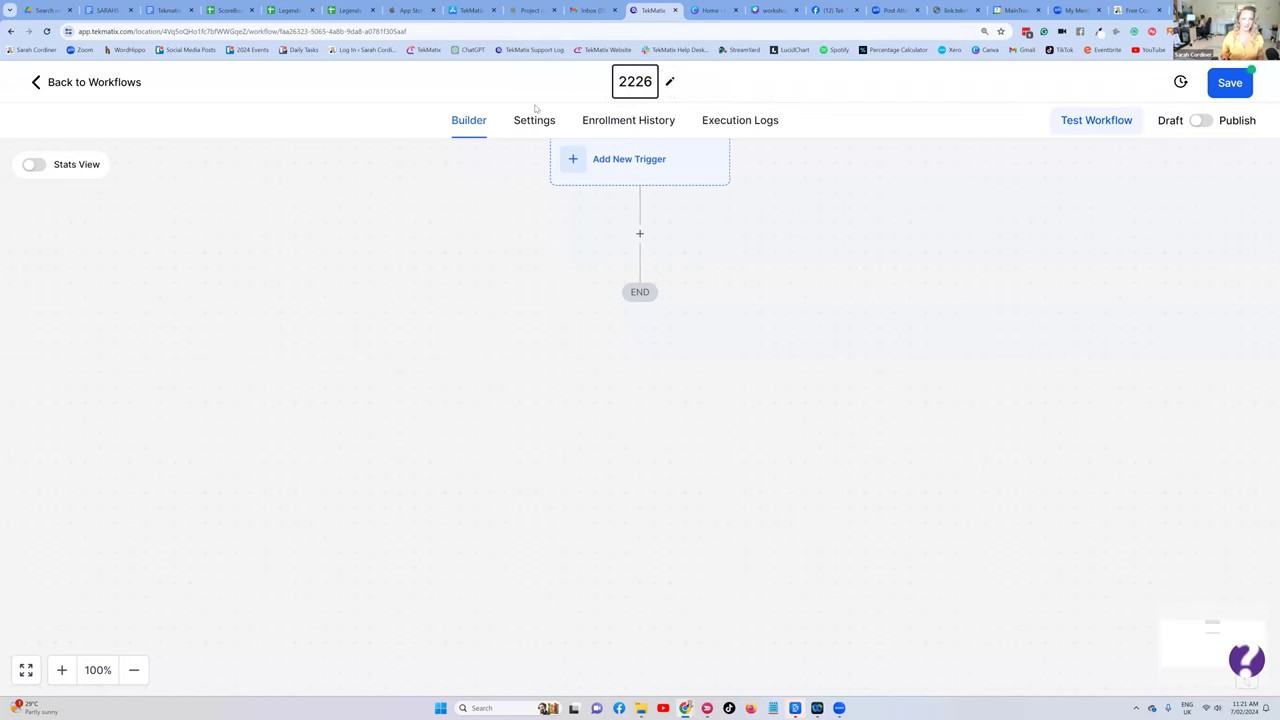
type("90")
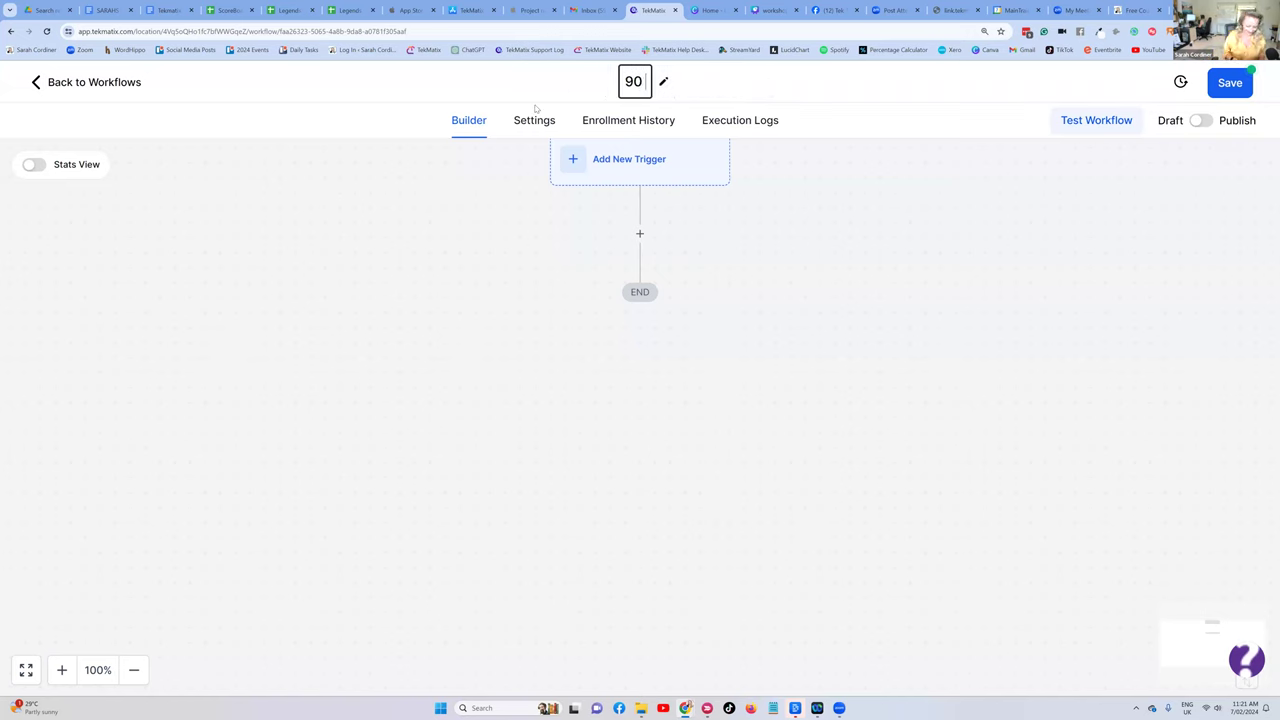
type(" day activation email")
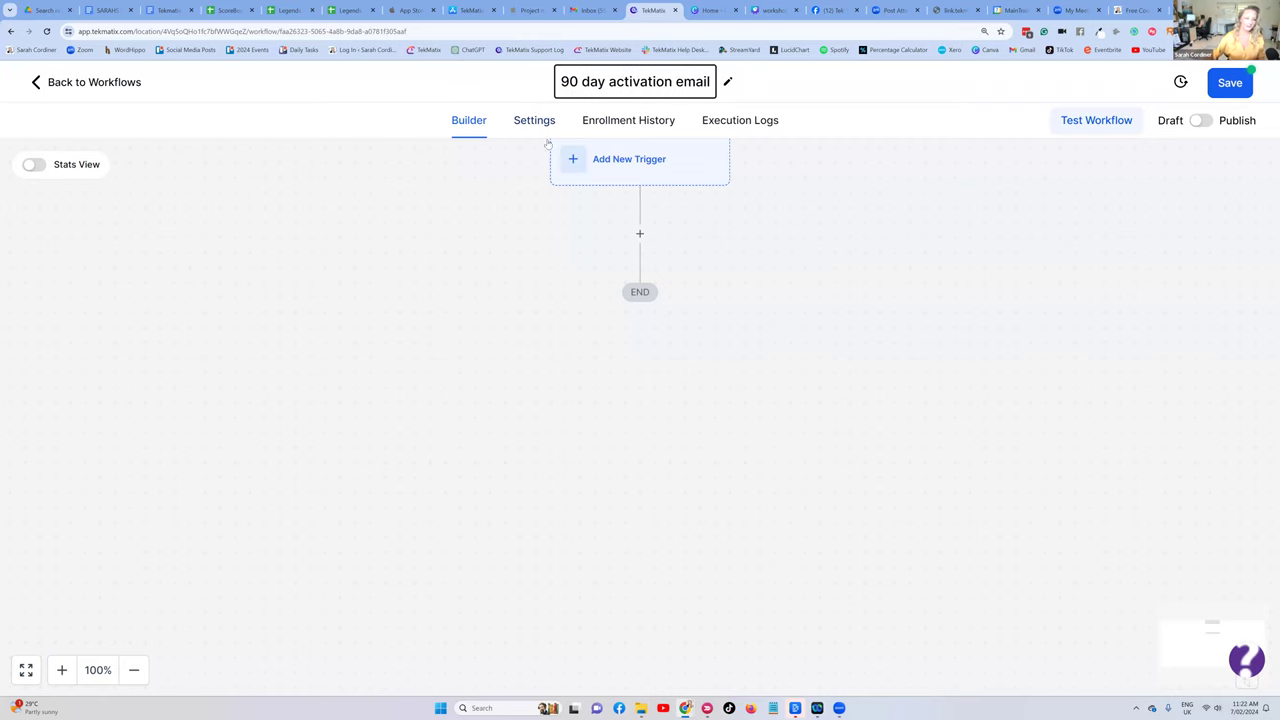
left_click(790, 182)
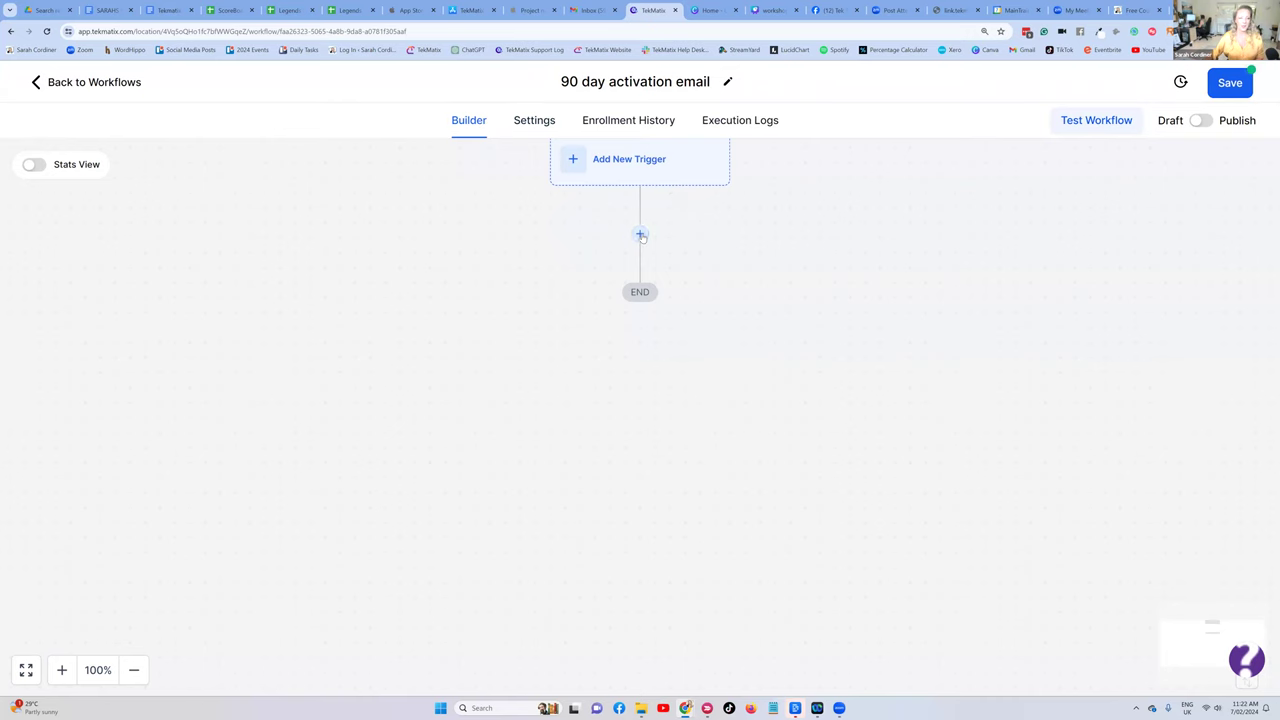
- Add a Send Email action using the 'Activation email 90 days' template
left_click(639, 233)
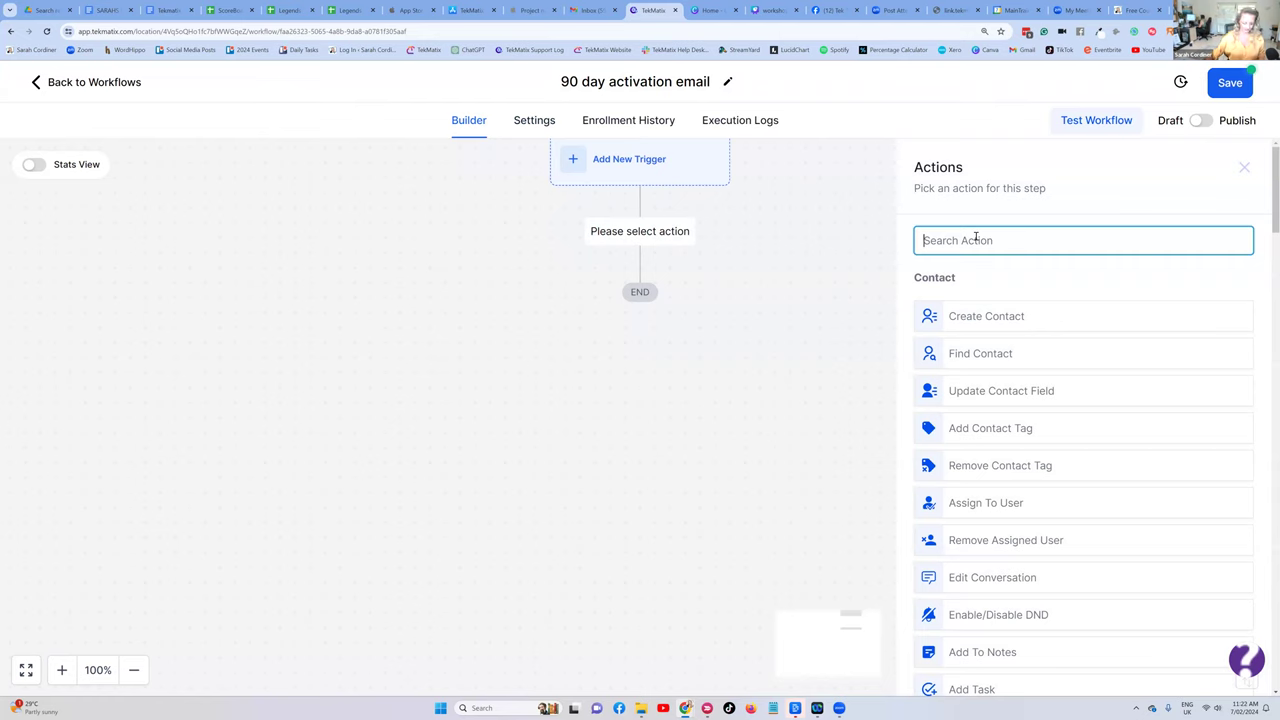
type("email")
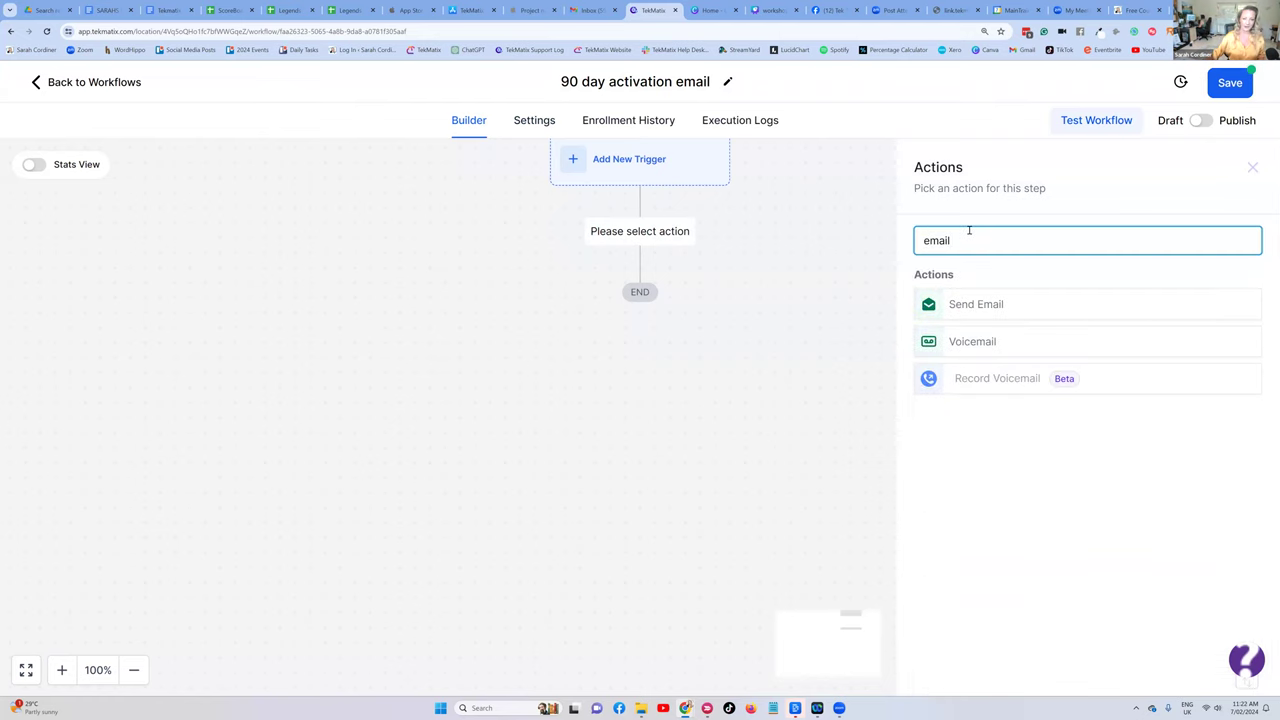
left_click(968, 305)
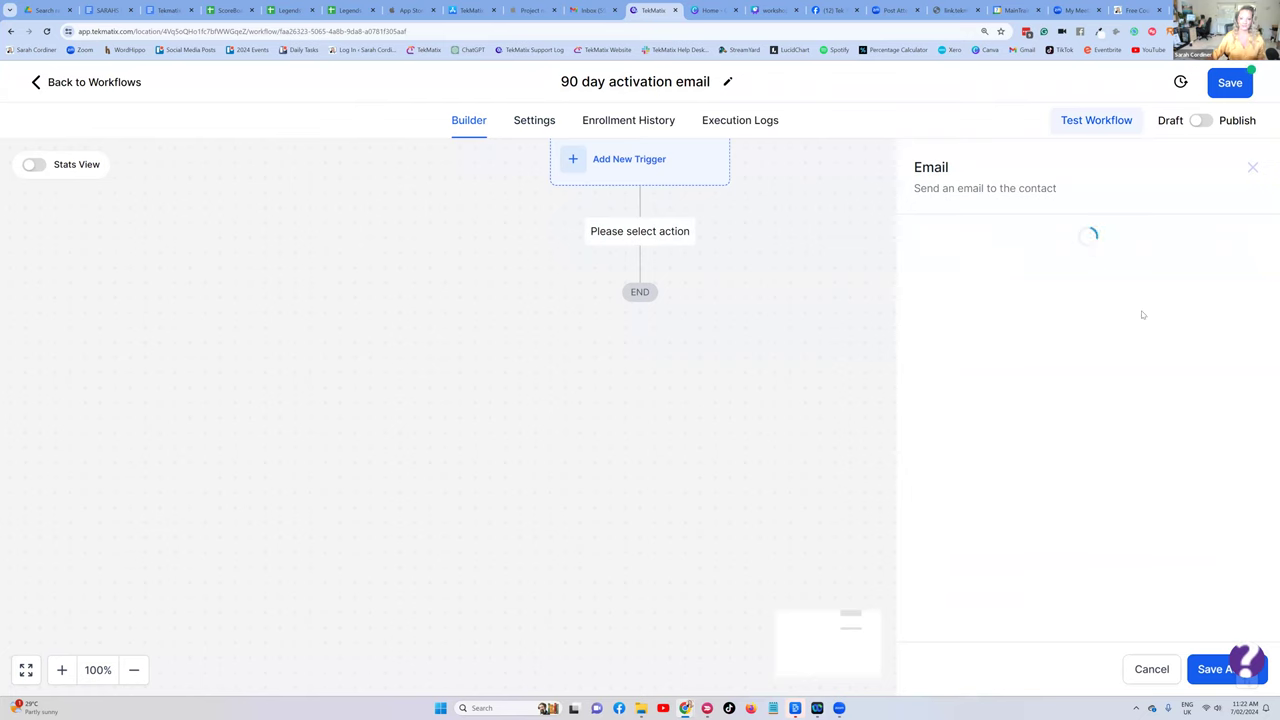
scroll(1030, 322, "down", 3)
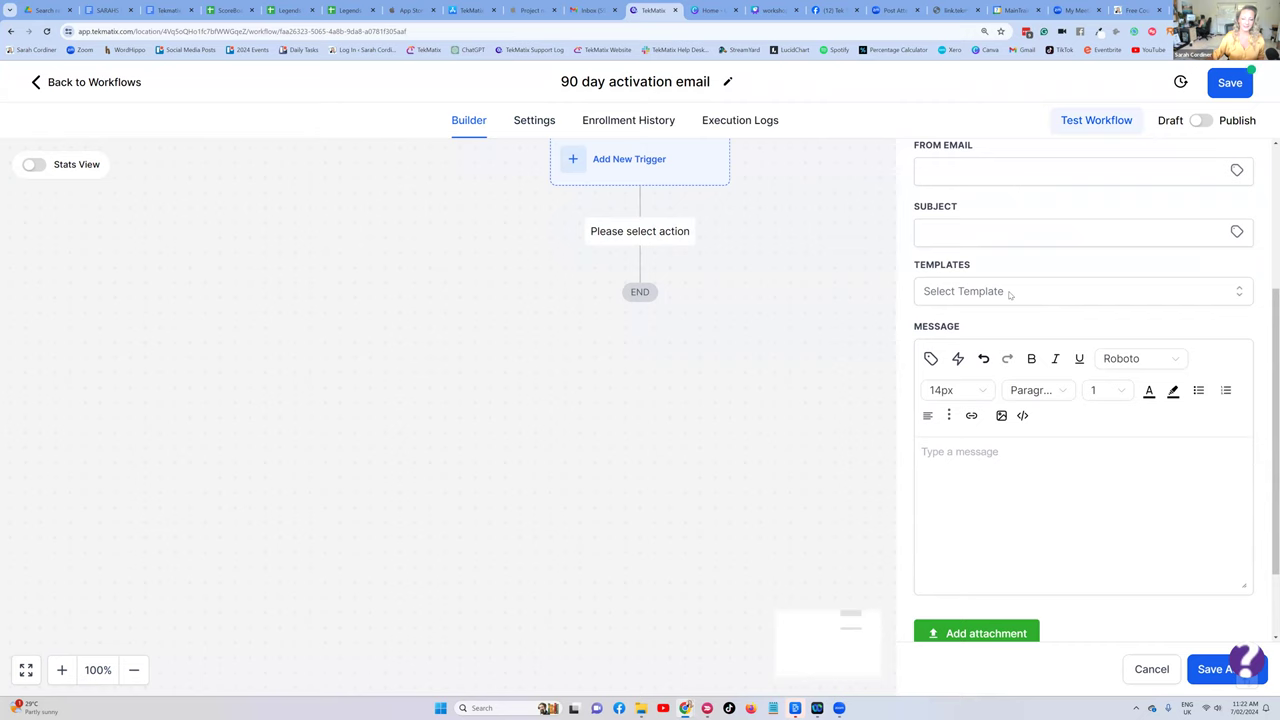
left_click(1010, 294)
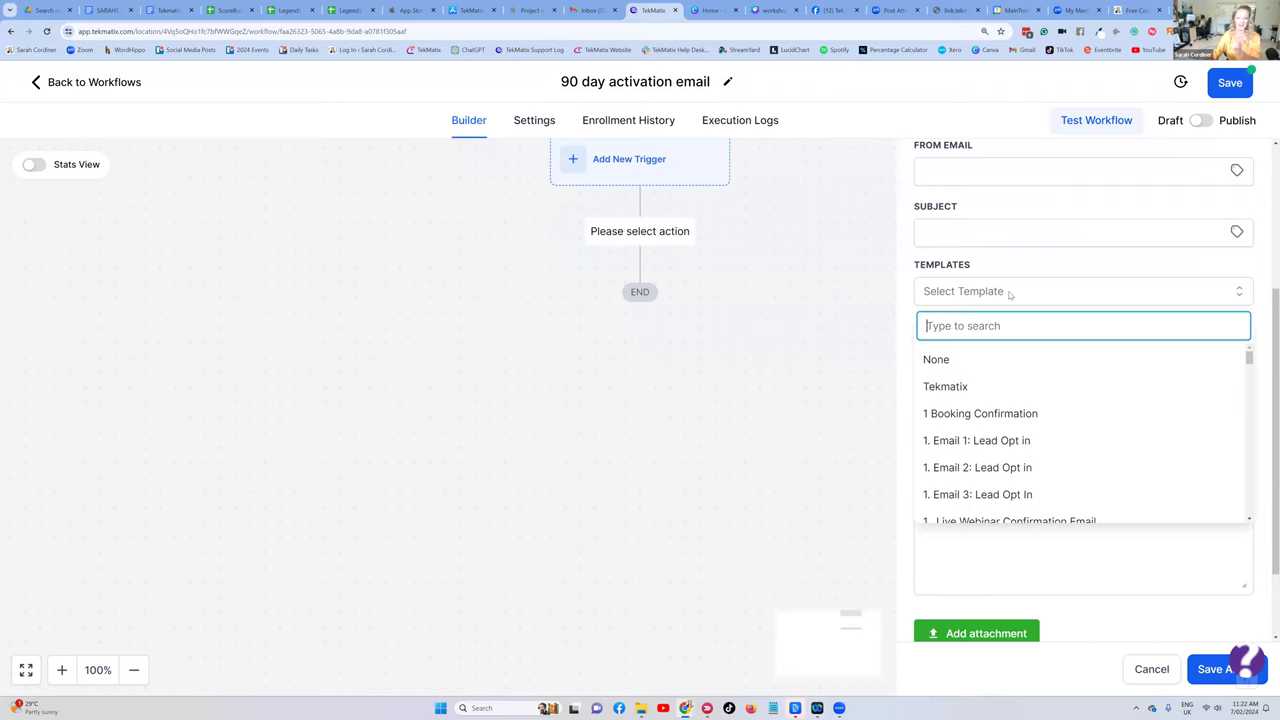
type("acti")
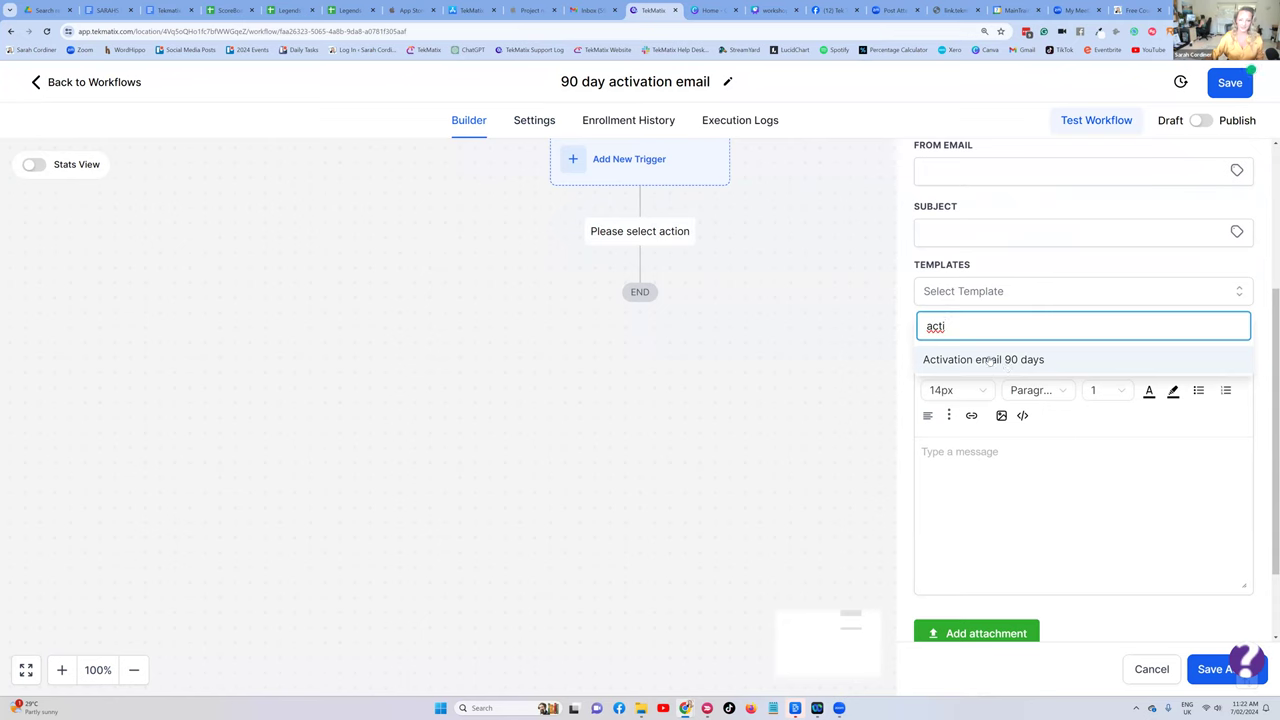
left_click(990, 360)
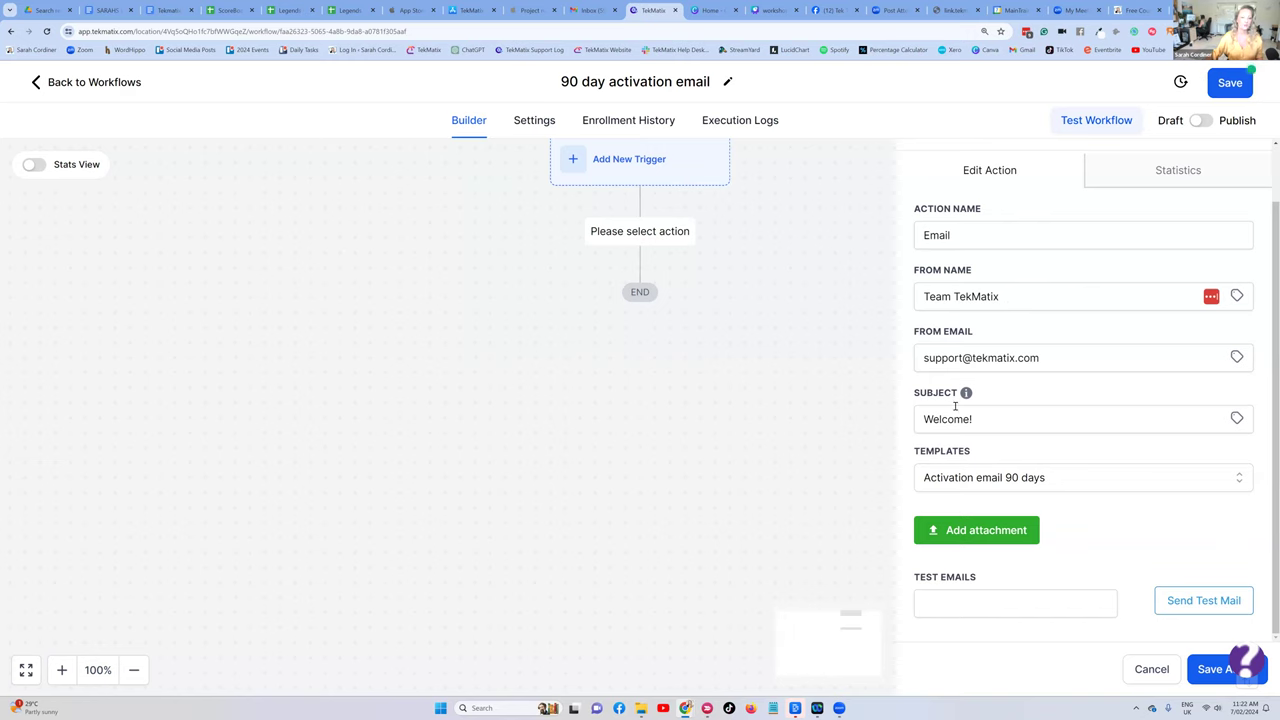
- Change the subject to 'Are you still thinking about.....' and save the email step
left_click_drag(979, 420, 925, 419)
key("BackSpace")
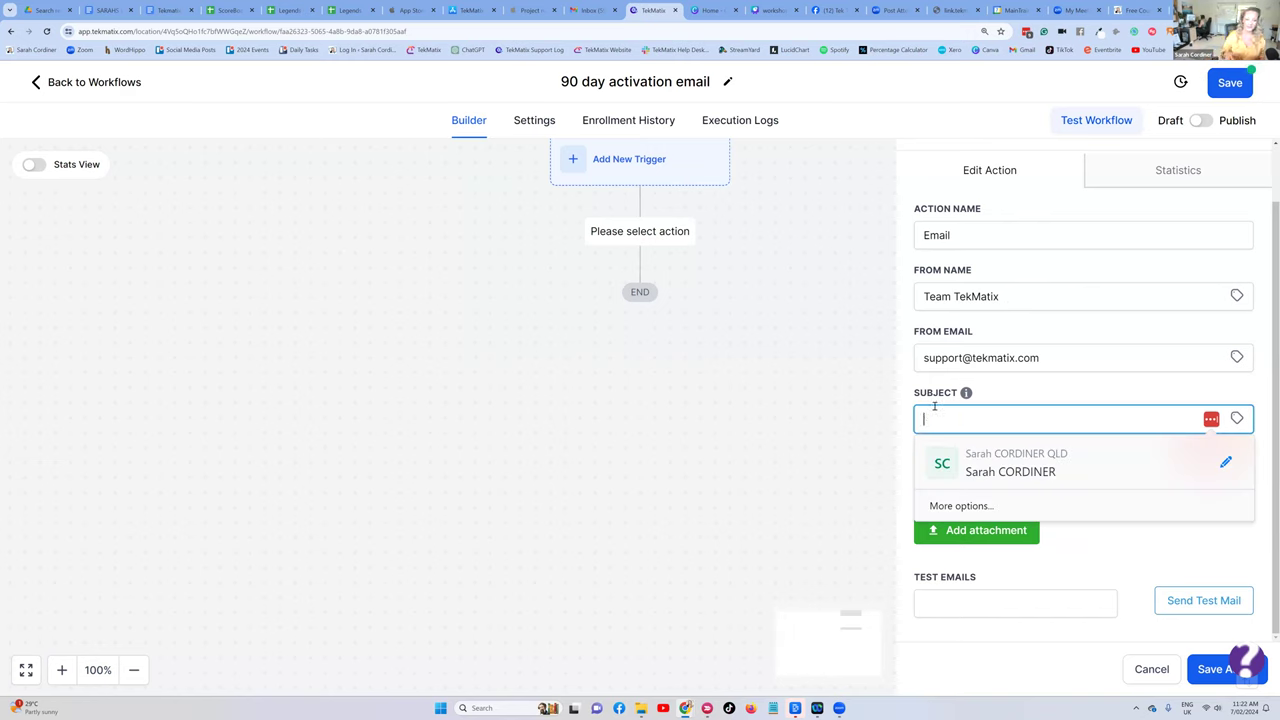
type("A")
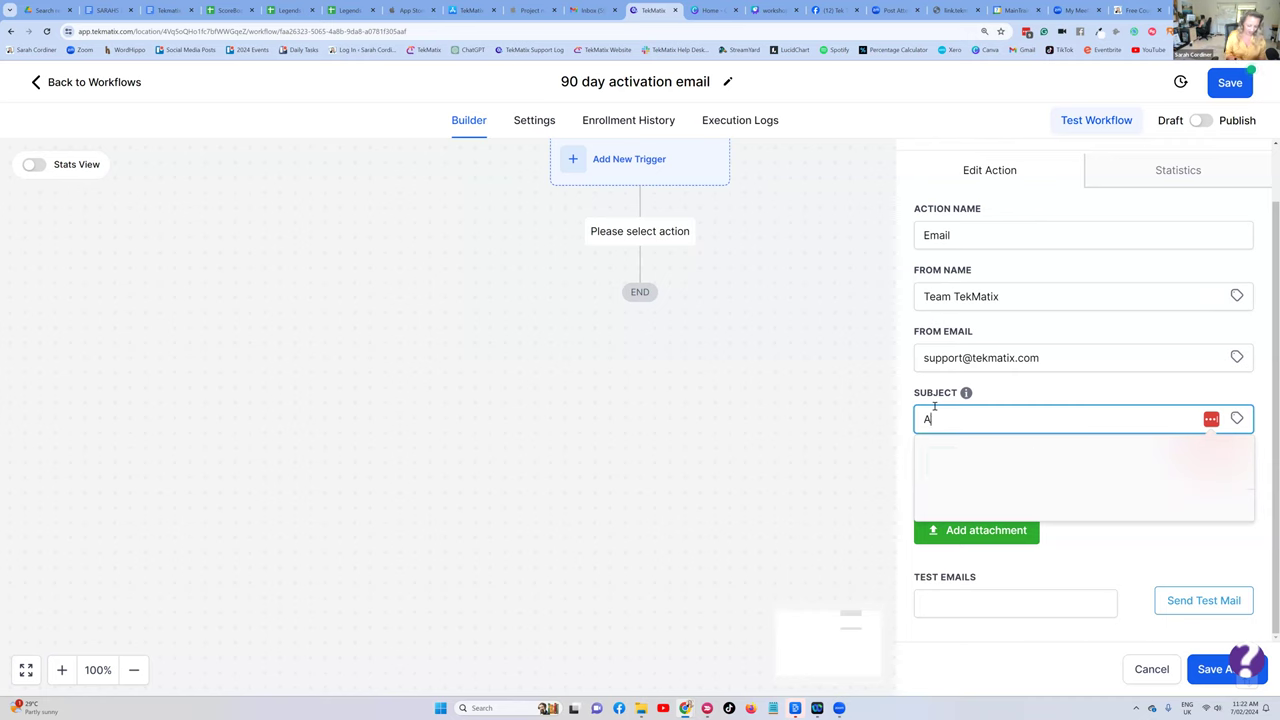
type("ere you still thi")
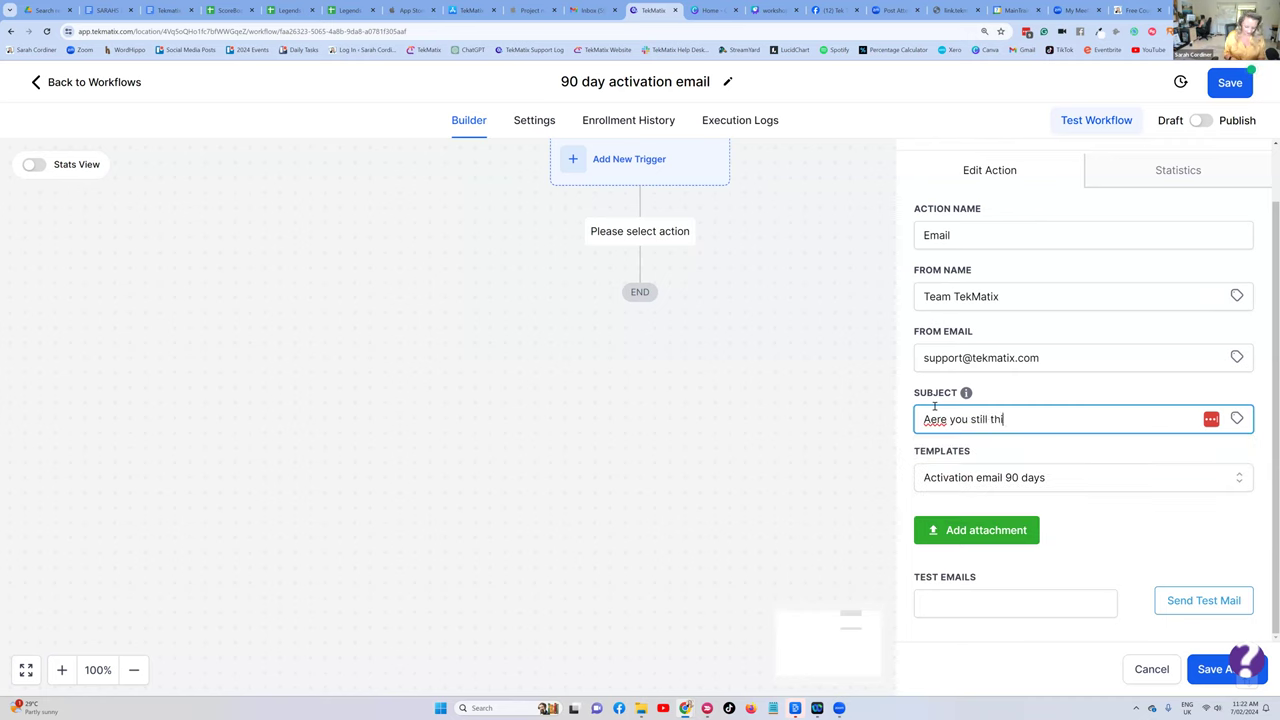
type("ning about")
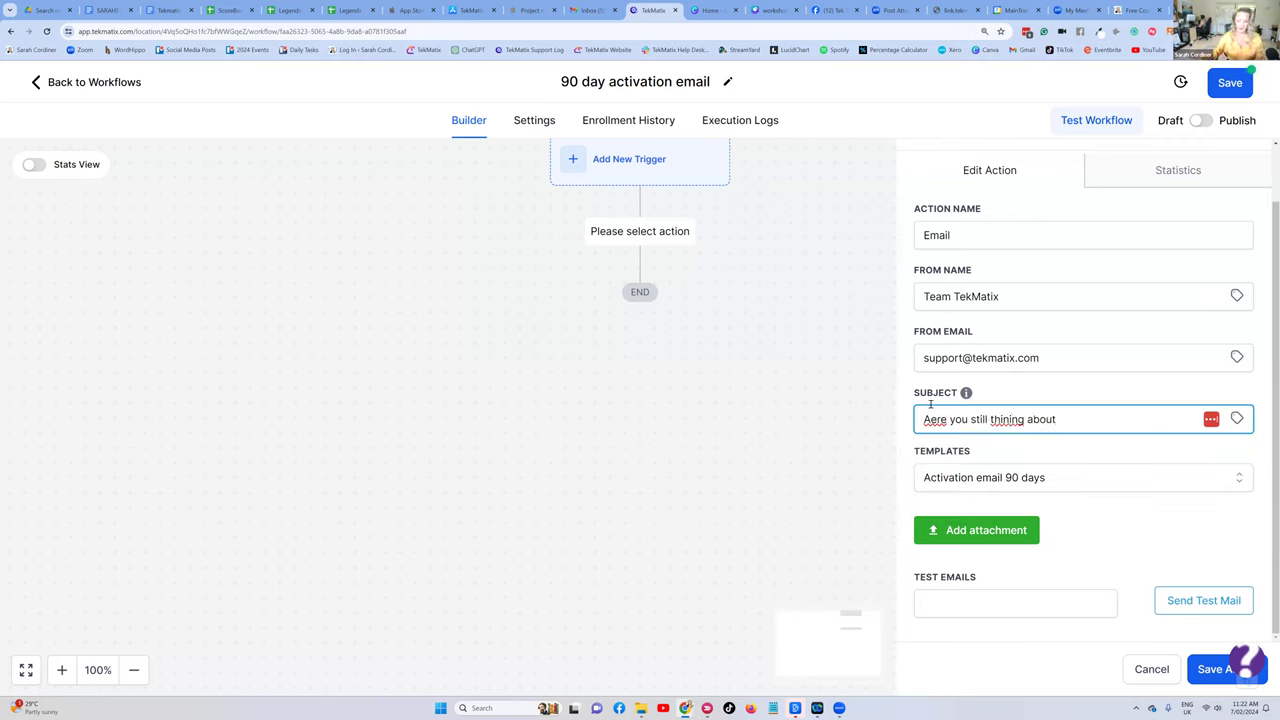
left_click(1008, 420)
type("k")
left_click(933, 420)
key("BackSpace")
left_click(1076, 419)
type(".....")
left_click(1066, 401)
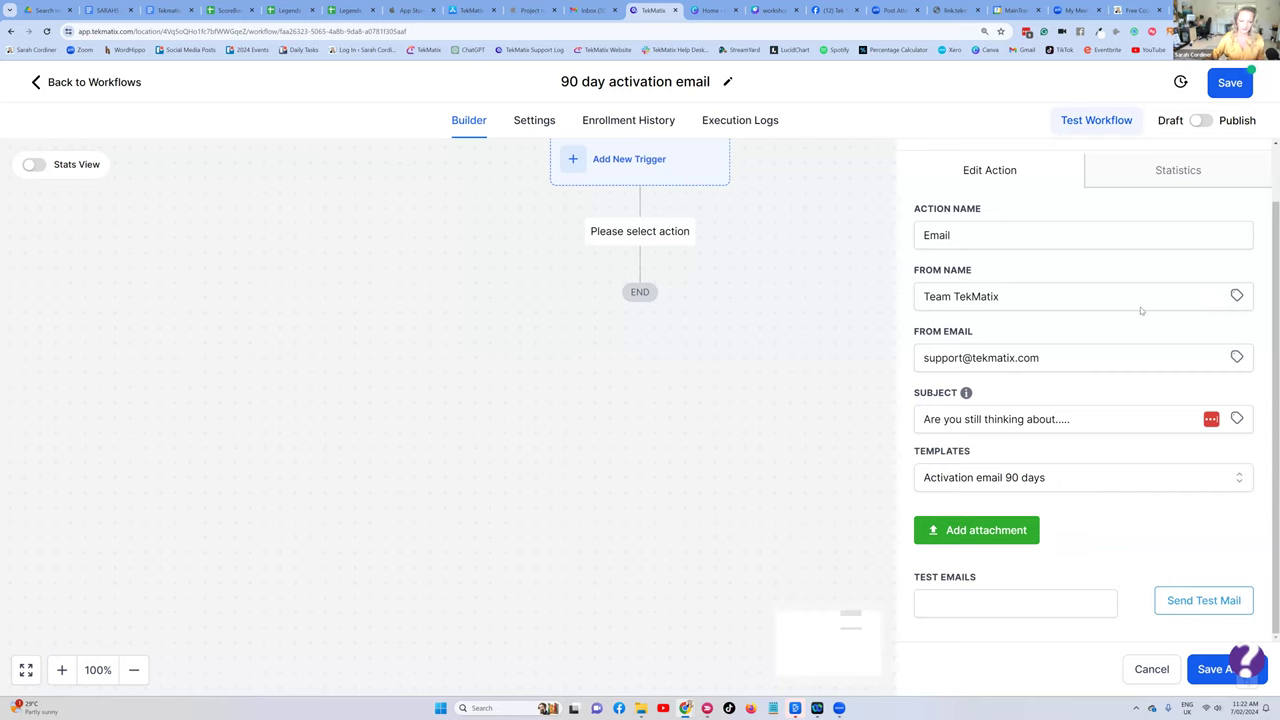
left_click(1208, 670)
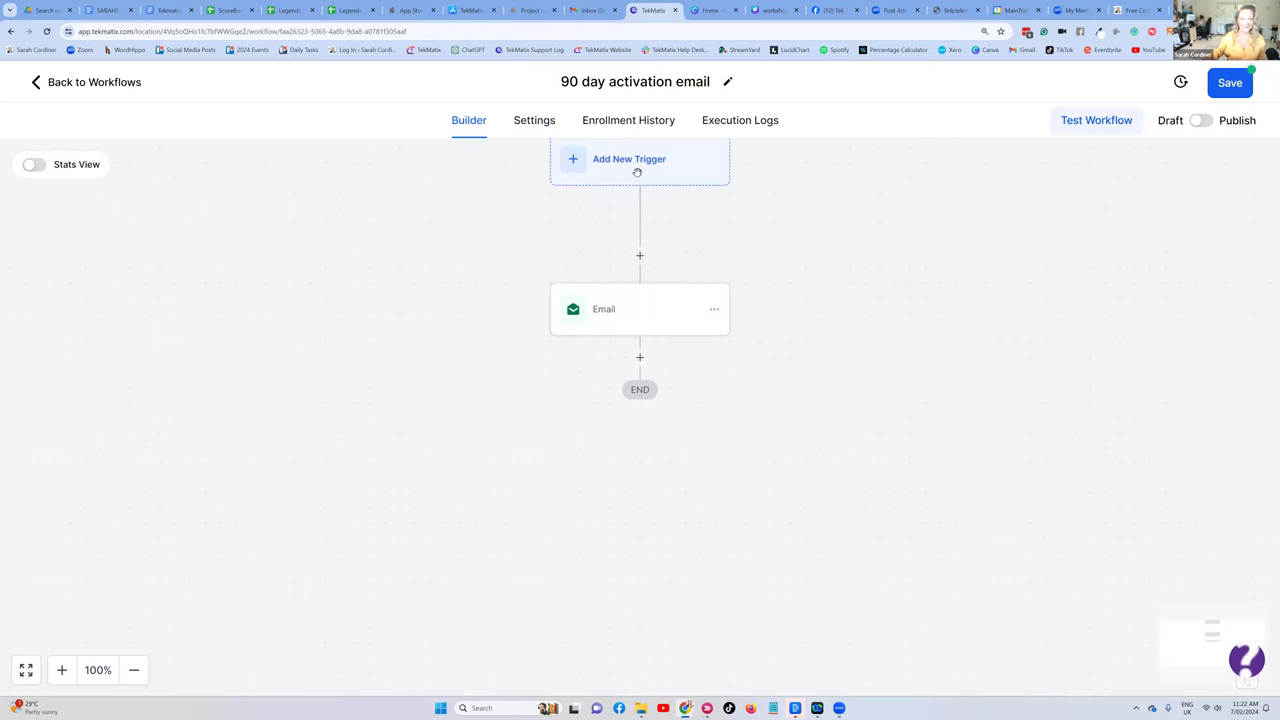
- Add a Wait step after the email and name it 'Wait for 90 days'
scroll(630, 240, "down", 1)
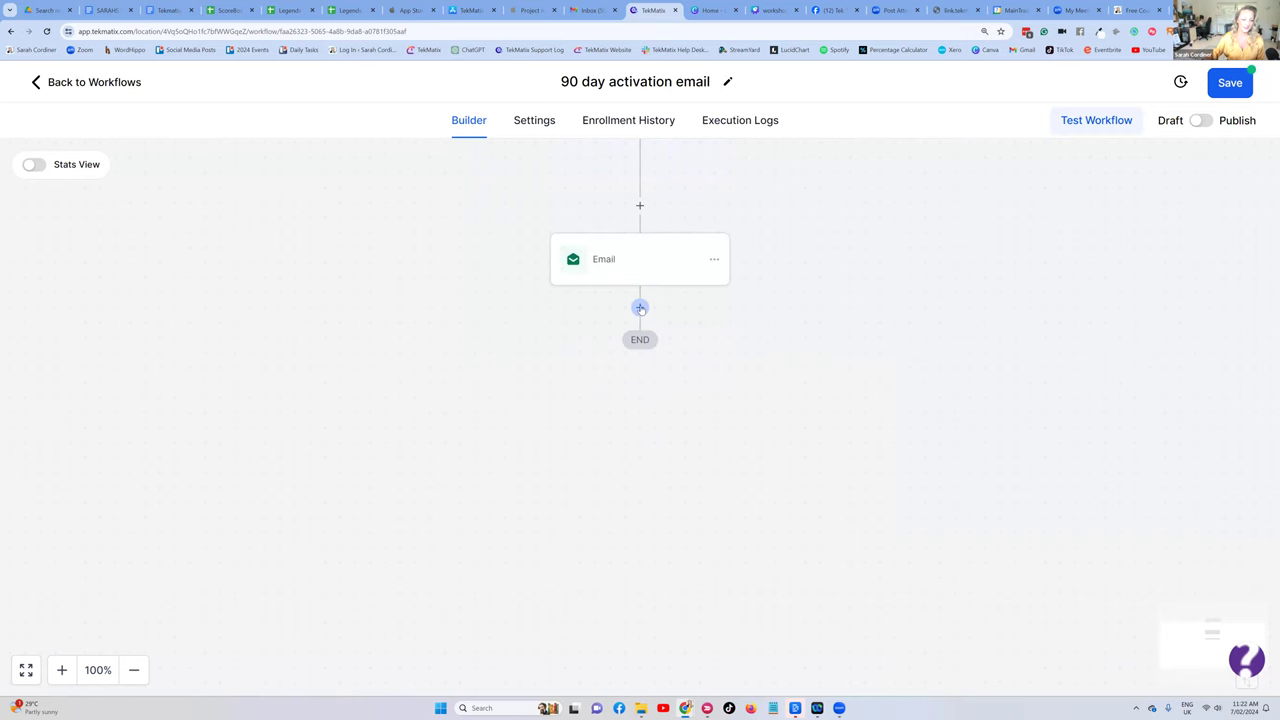
left_click(640, 306)
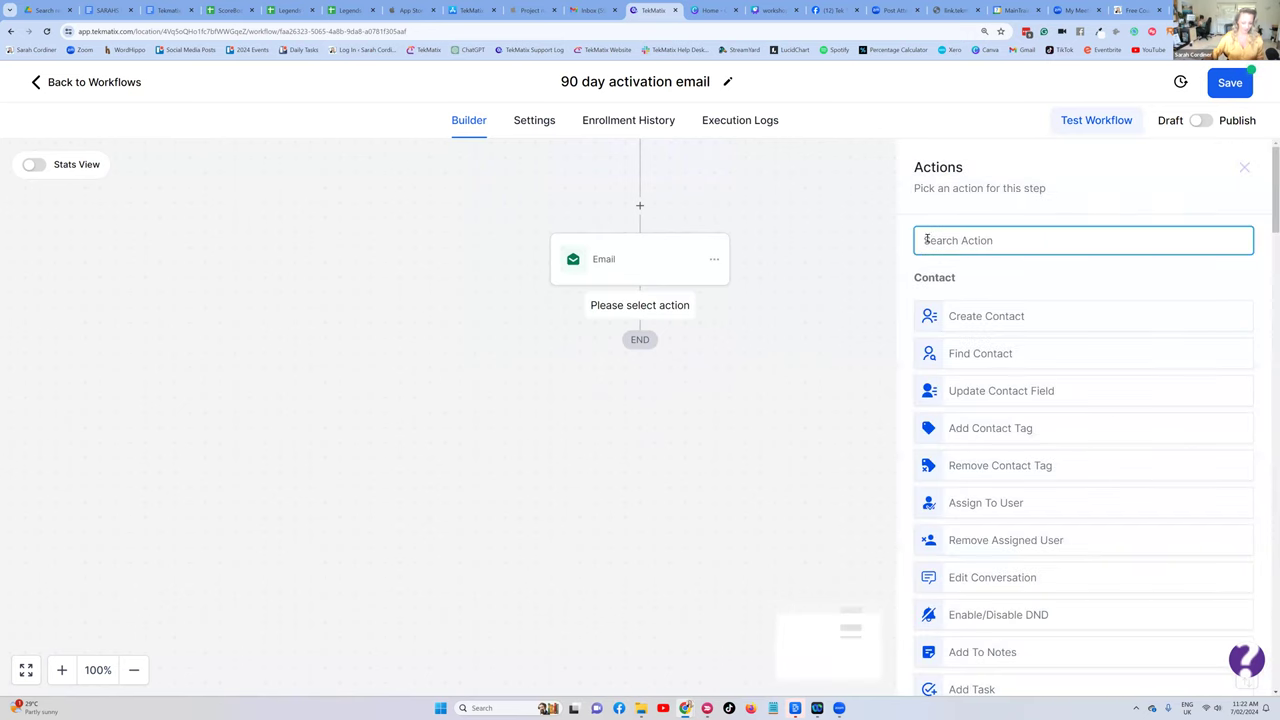
type("wait")
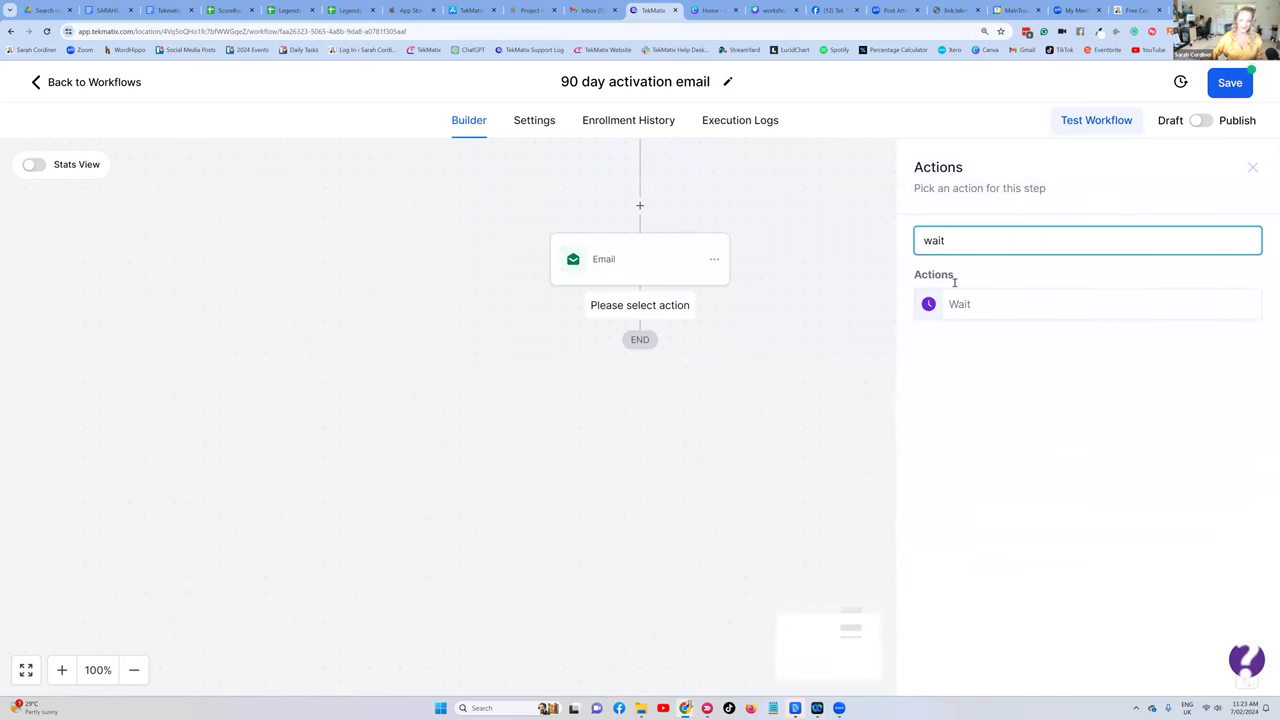
left_click(956, 308)
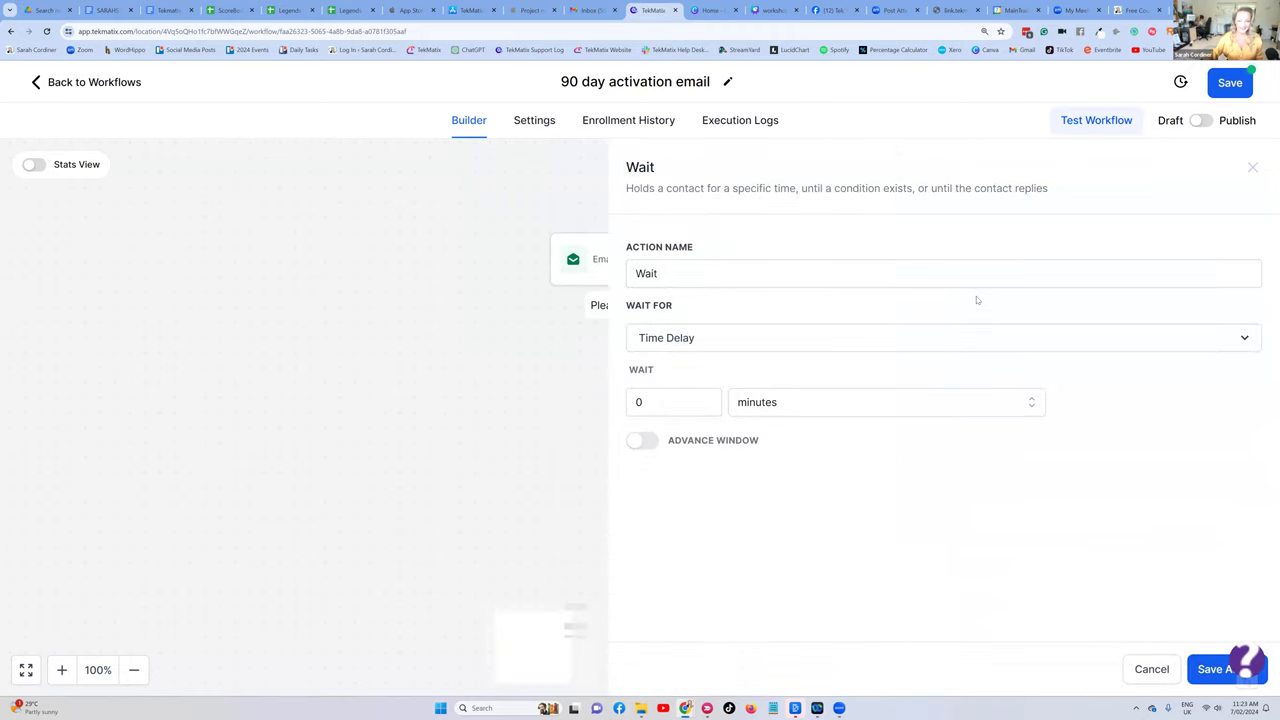
left_click(718, 278)
type("for 90 daysa")
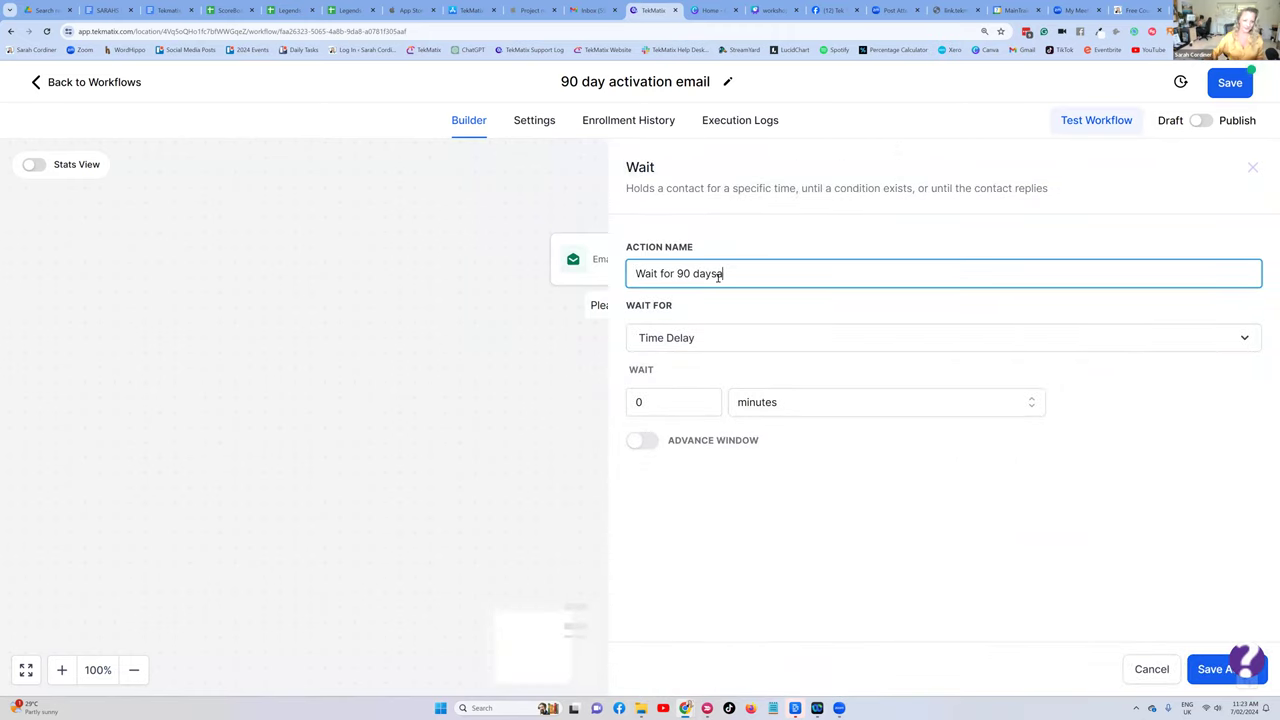
- Set the wait length to 90 days, fix the step name's typo, and save it
left_click(756, 414)
left_click(750, 490)
left_click(688, 404)
key("BackSpace")
type("90")
left_click(726, 277)
key("BackSpace")
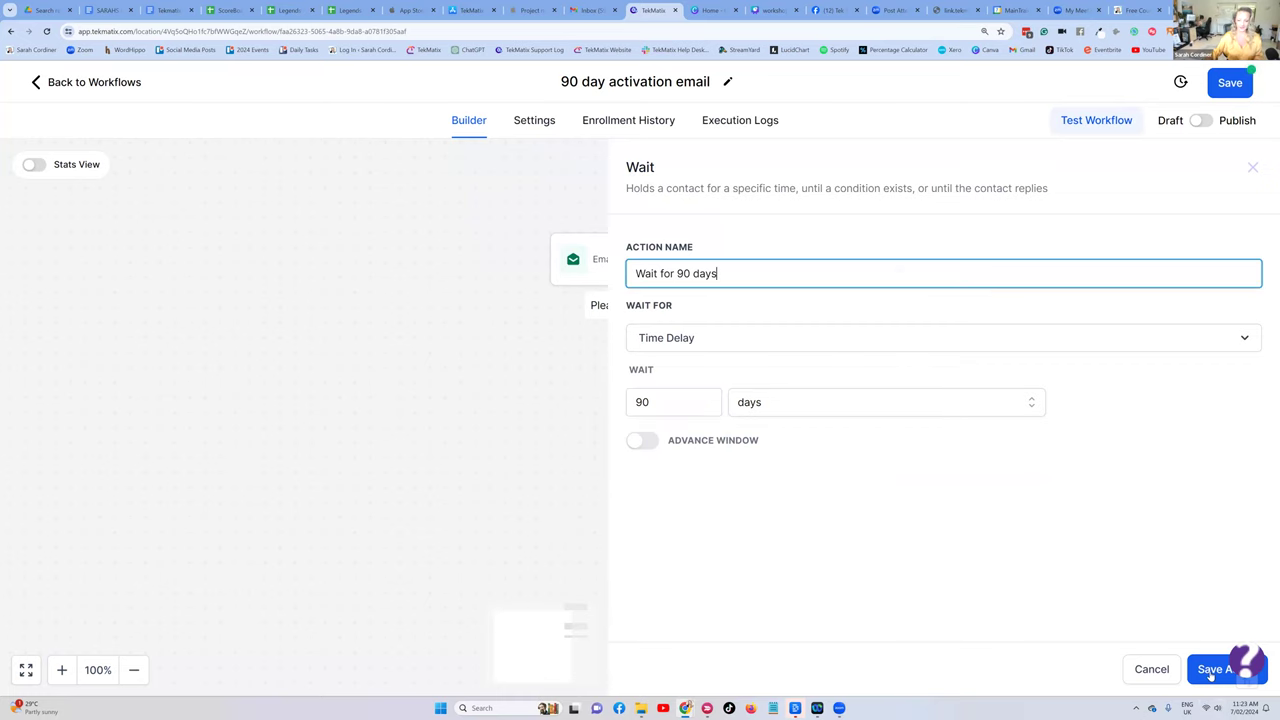
left_click(1212, 669)
scroll(595, 330, "up", 1)
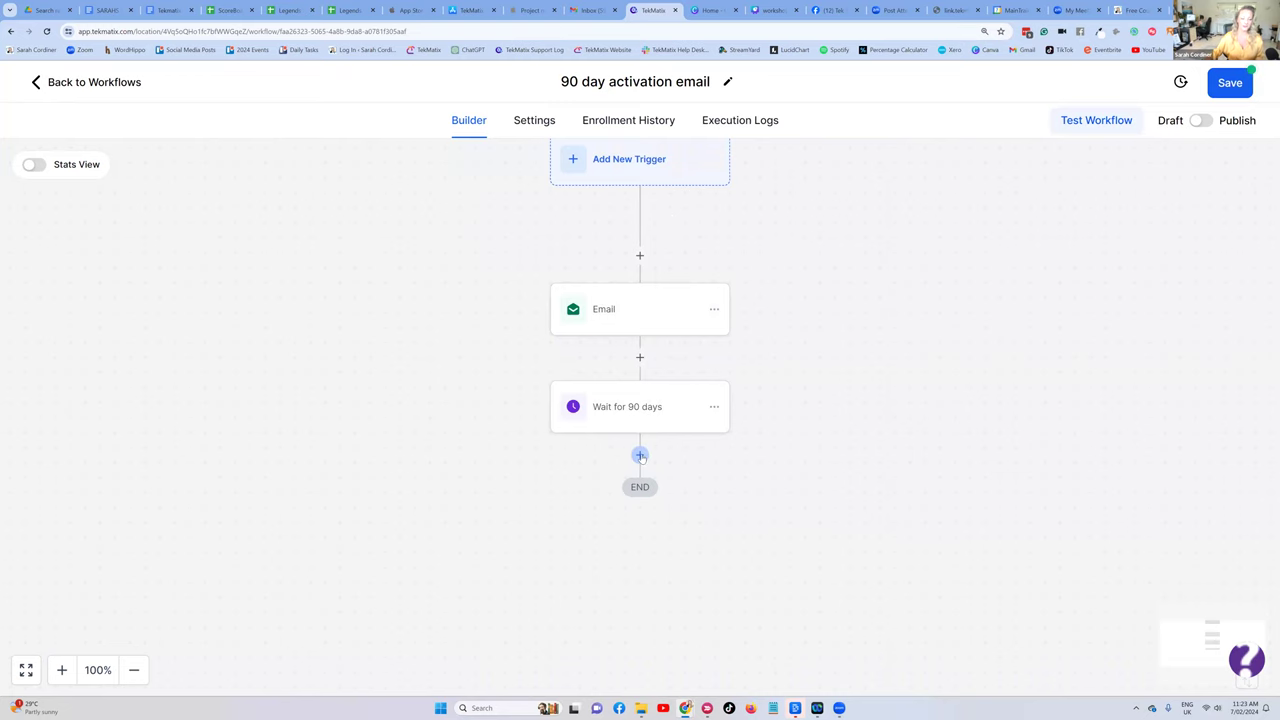
- Add a Go To step after the 90-day wait that loops back to the Email action
left_click(640, 456)
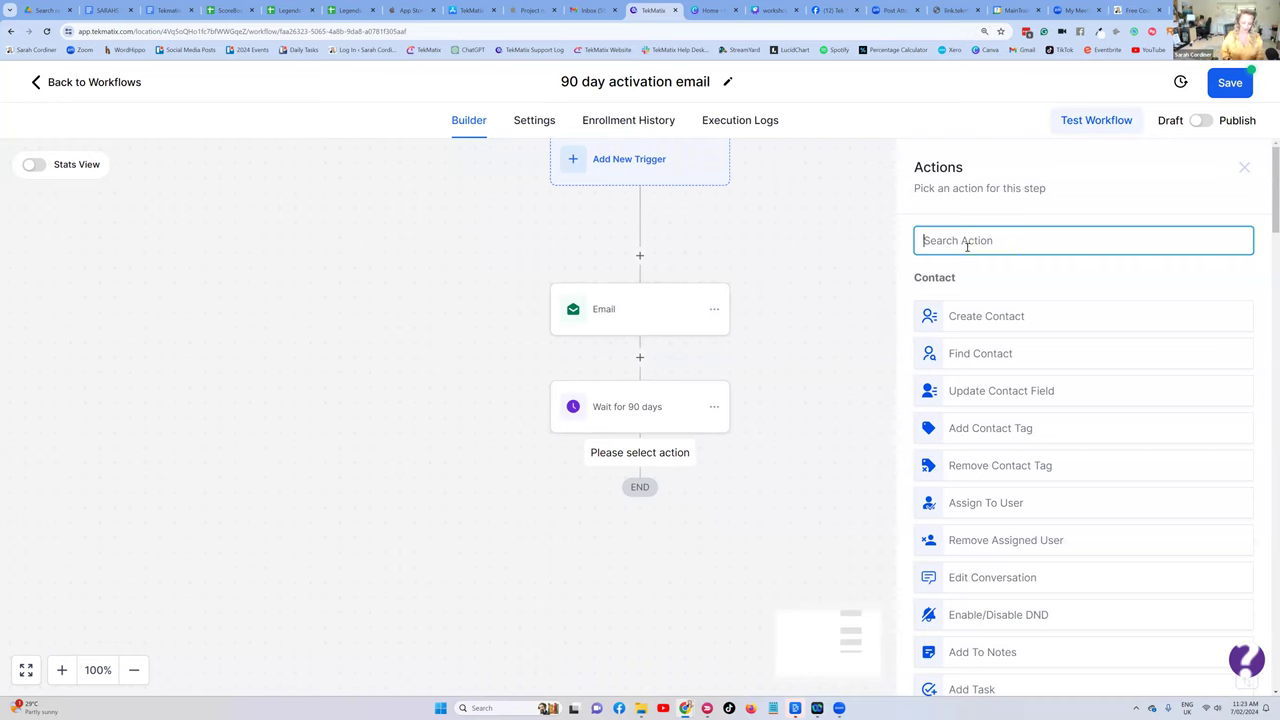
type("go")
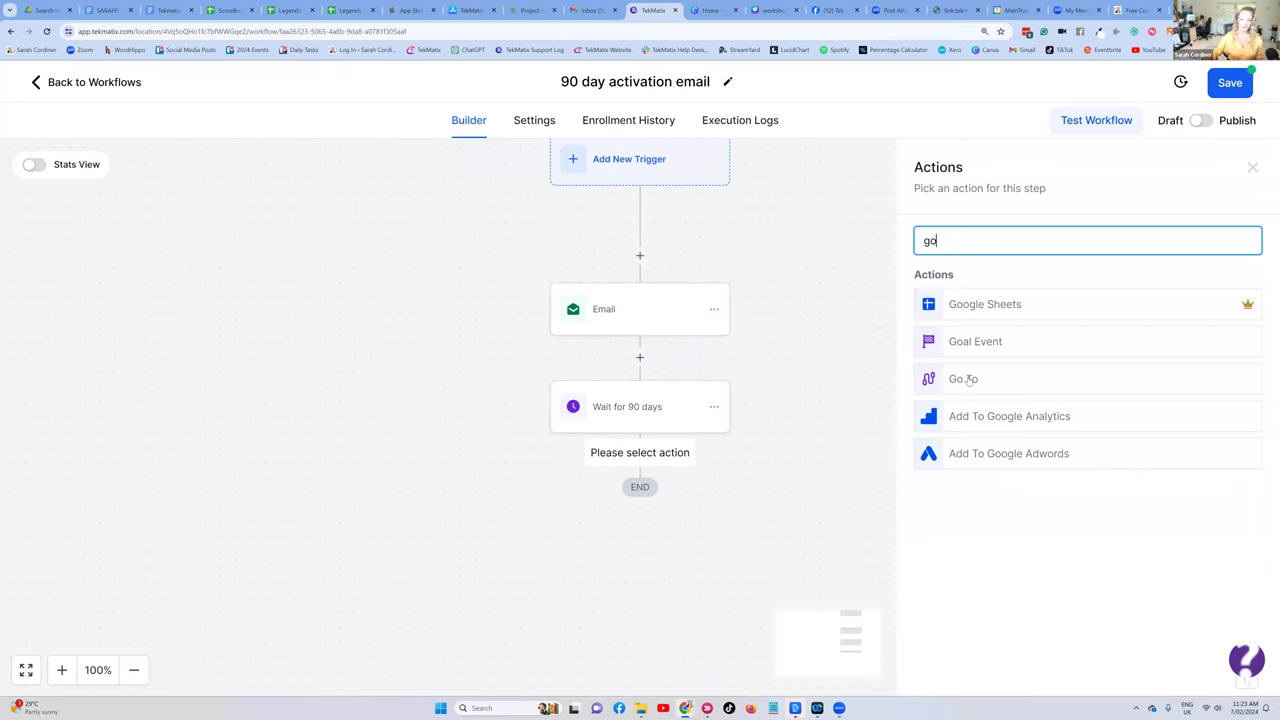
left_click(966, 379)
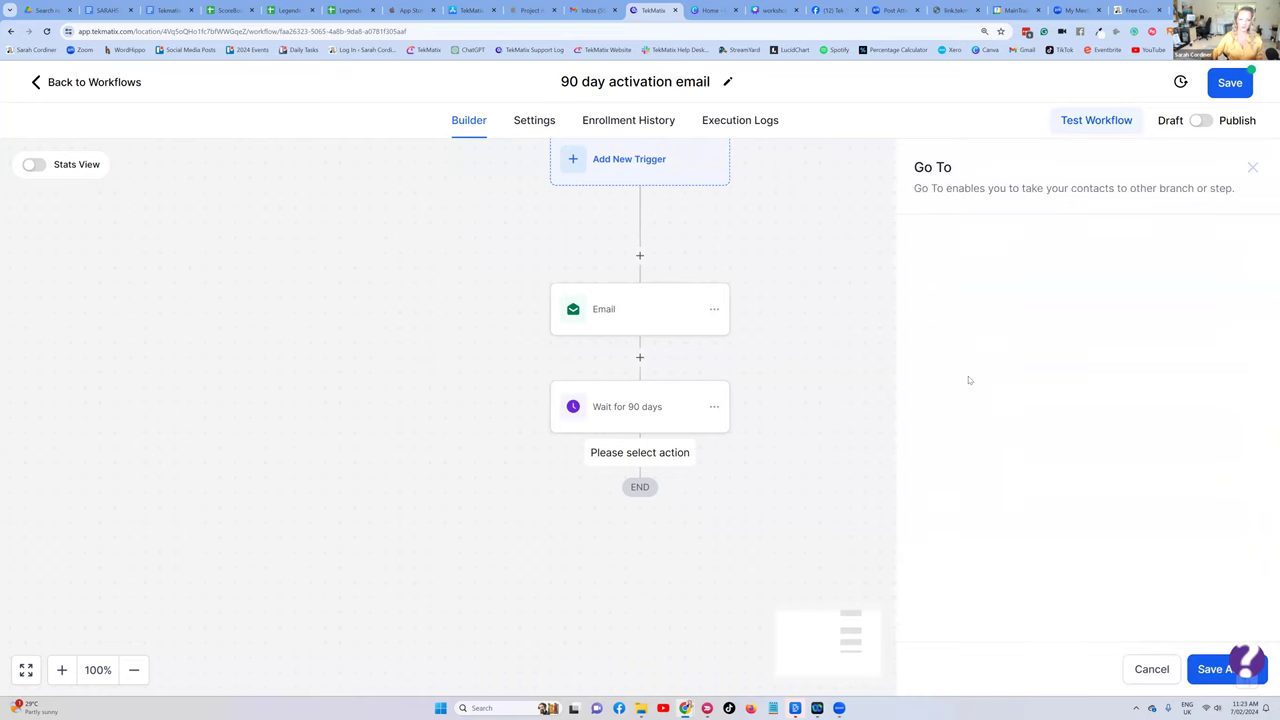
left_click(1218, 673)
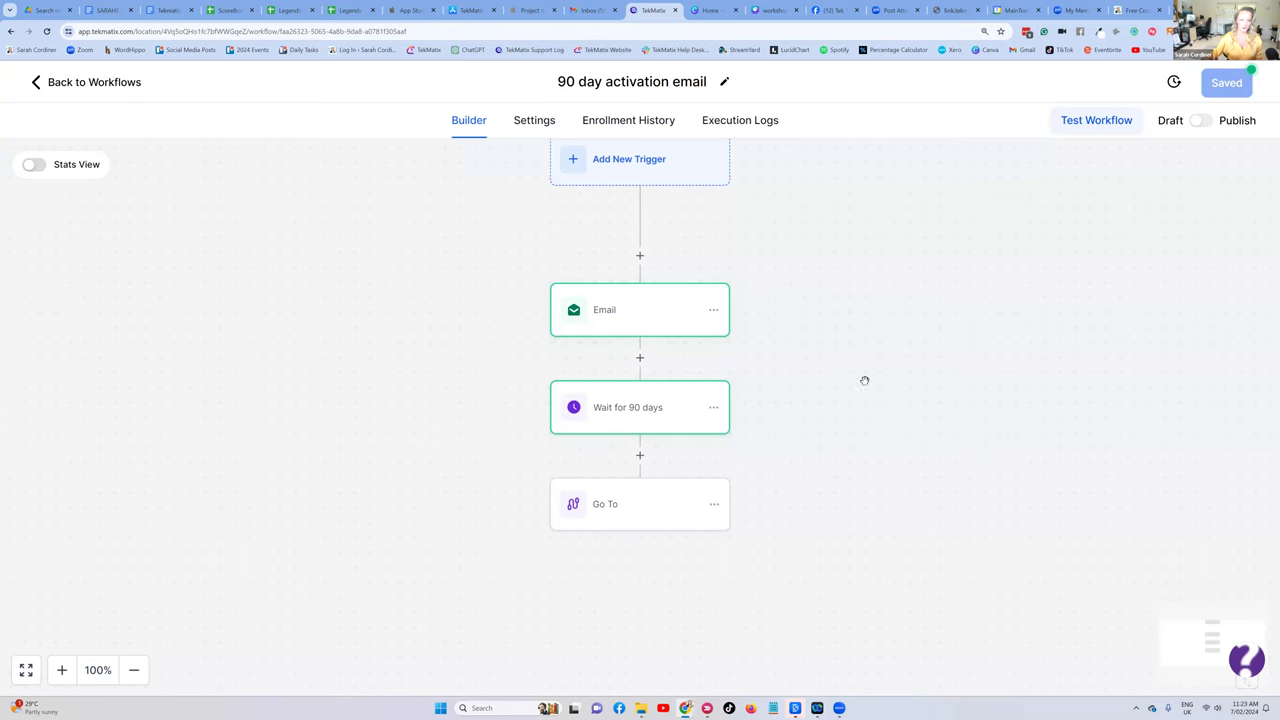
left_click(636, 304)
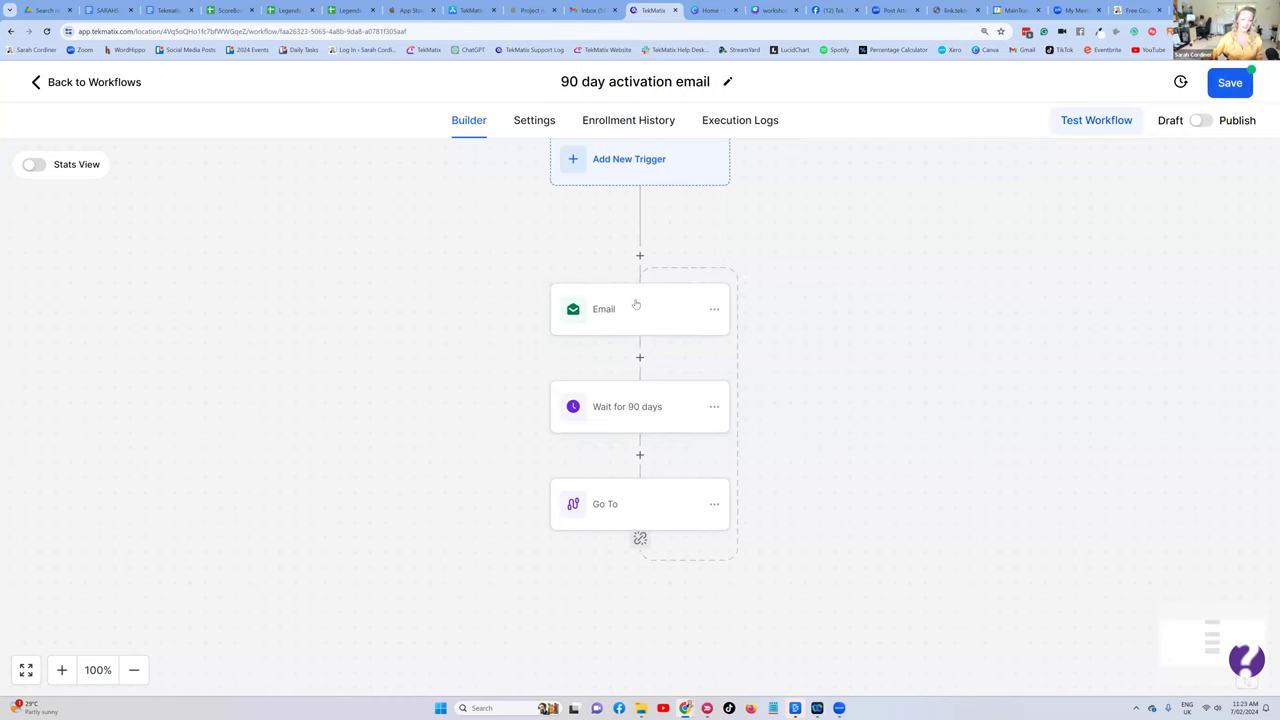
key("ctrl+plus")
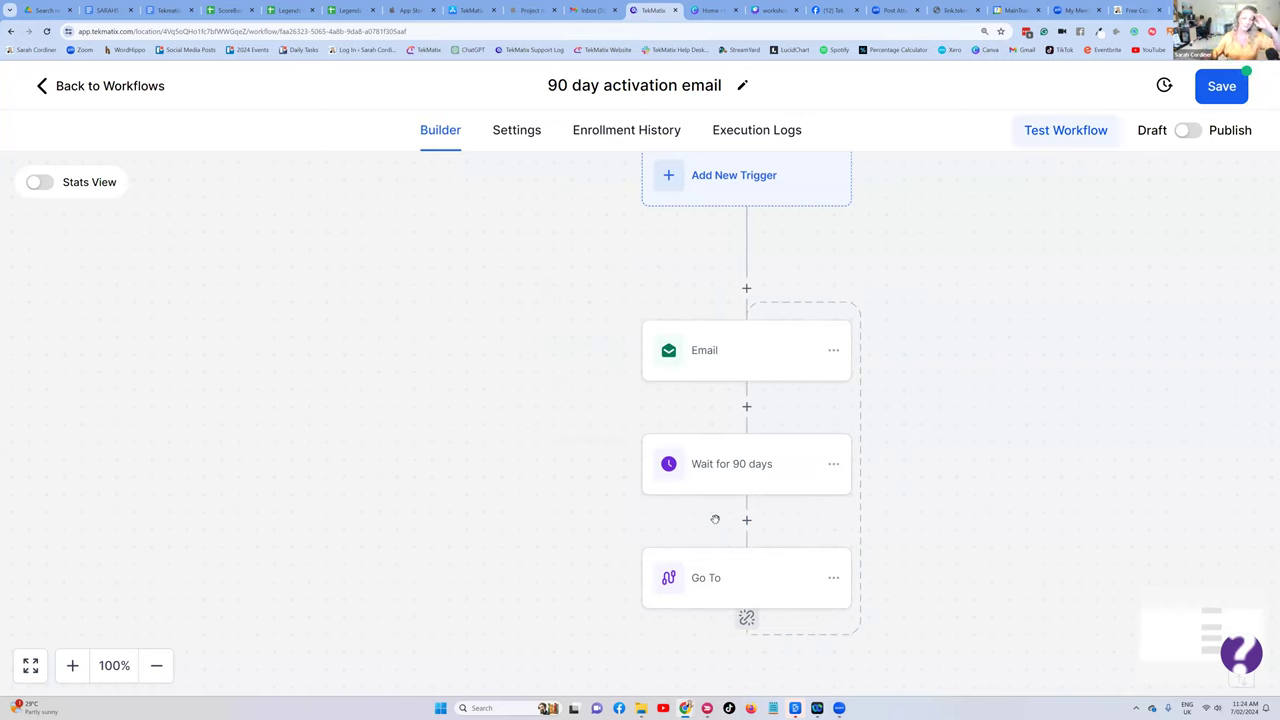
scroll(714, 517, "up", 3)
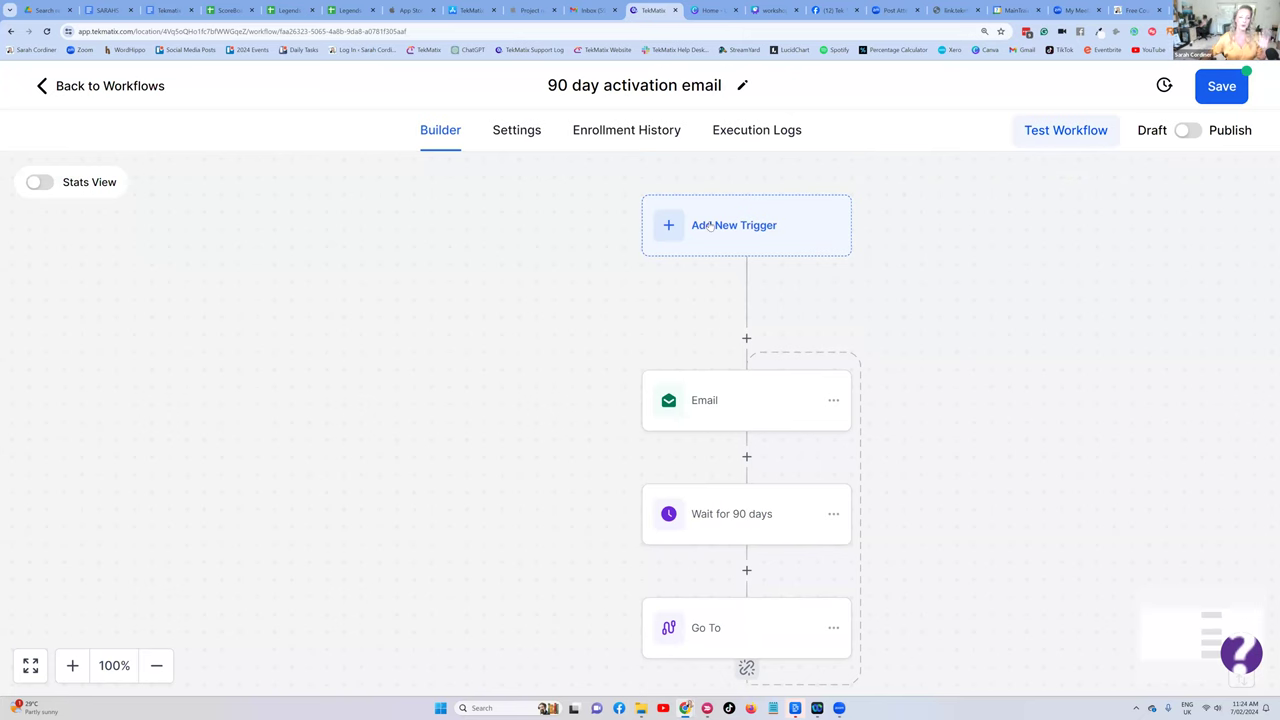
- Add a Contact Created trigger, then save the workflow and dismiss the confirmation
left_click(709, 226)
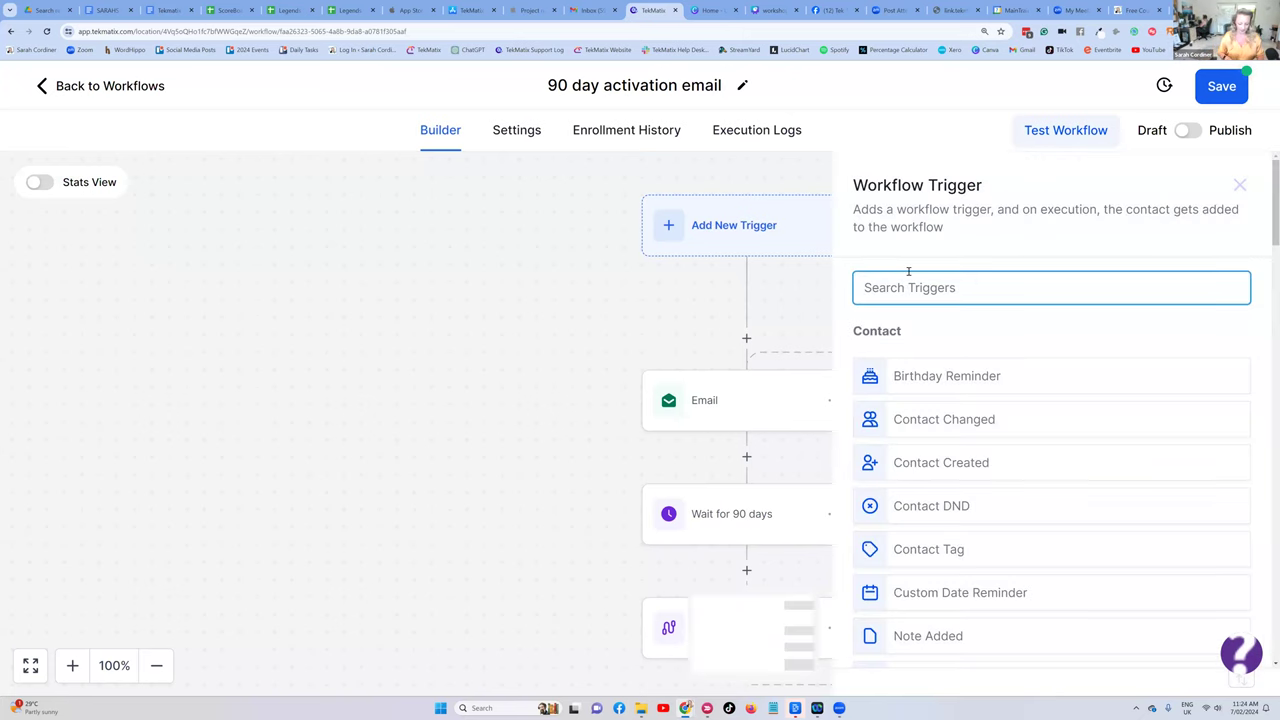
type("new")
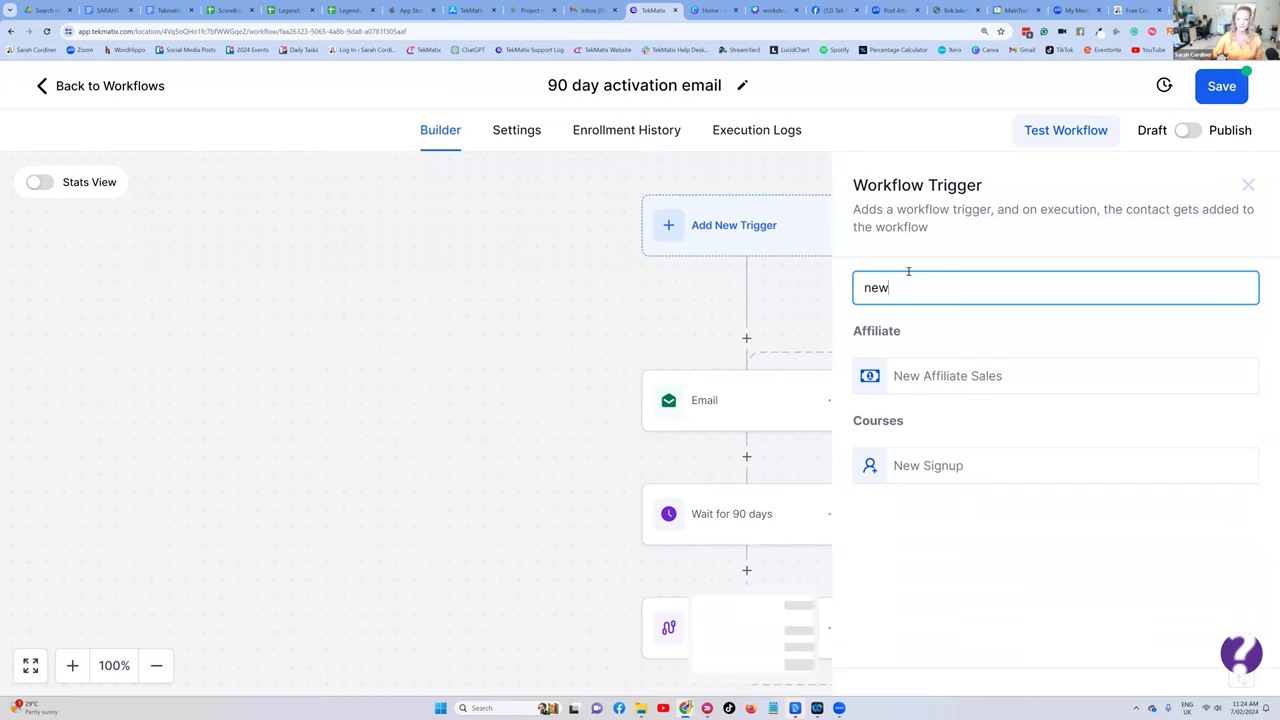
key("BackSpace")
key("BackSpace")
key("BackSpace")
type("cont")
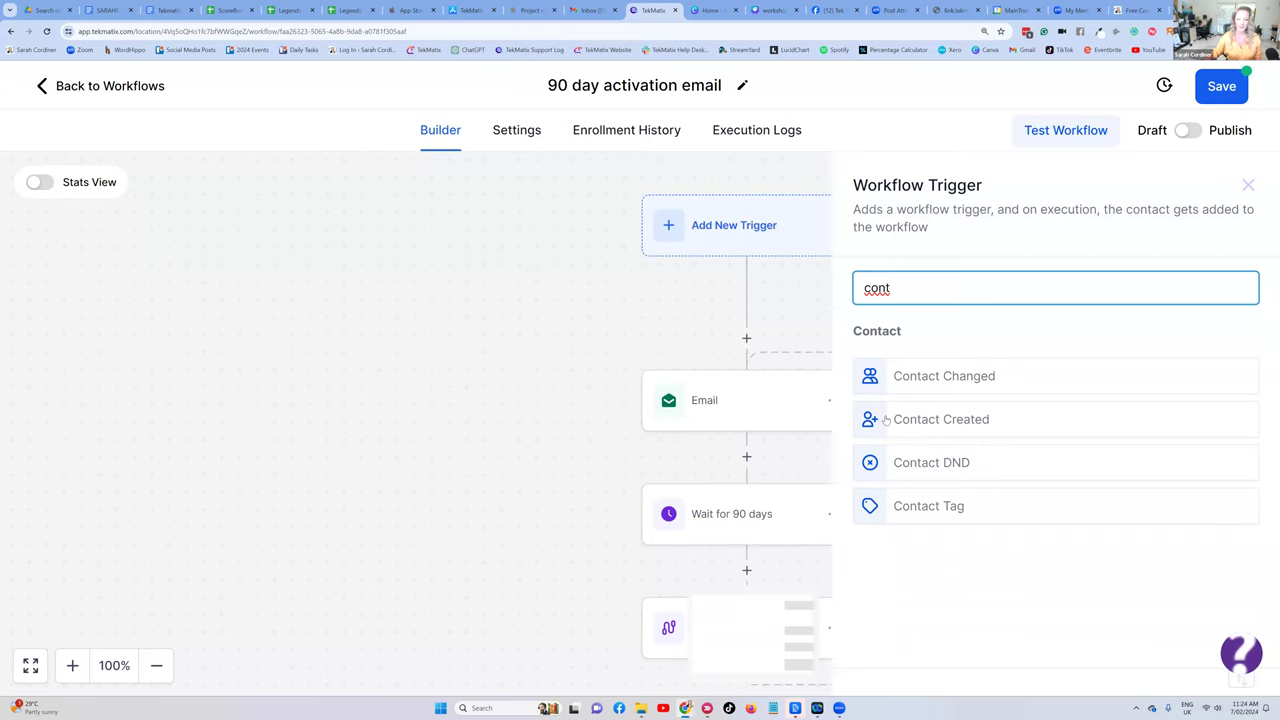
left_click(917, 424)
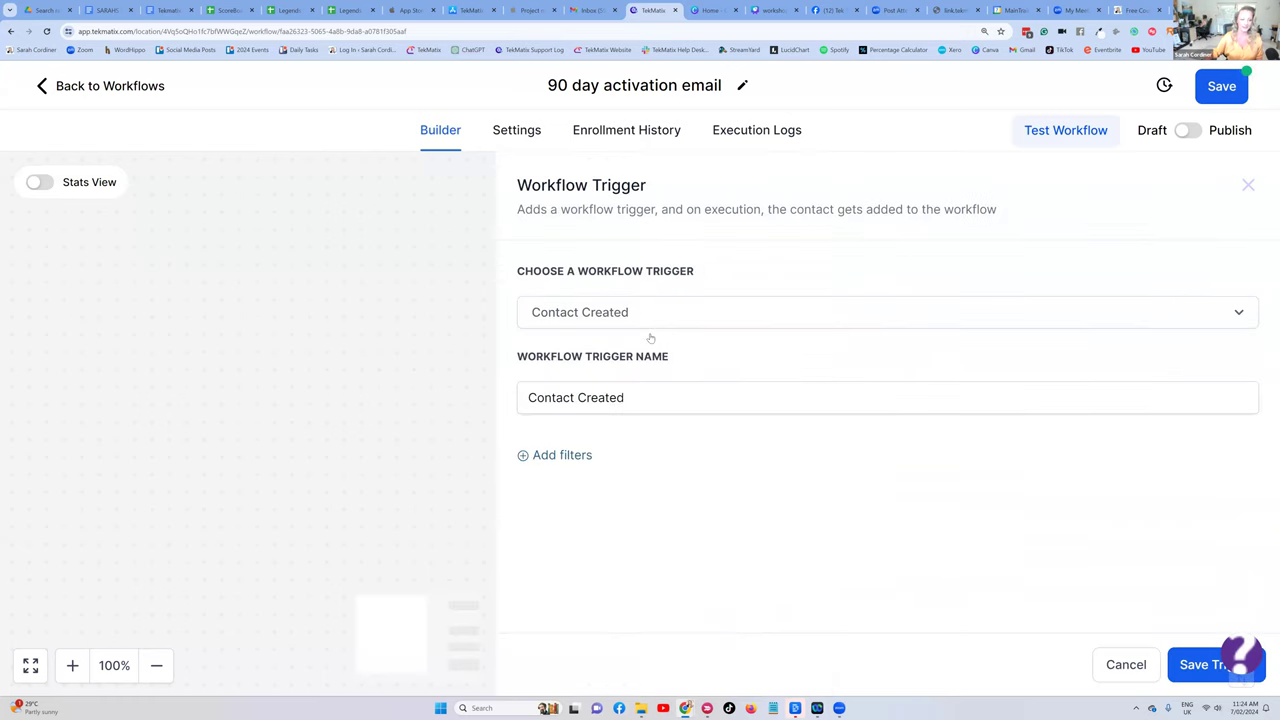
left_click(1186, 674)
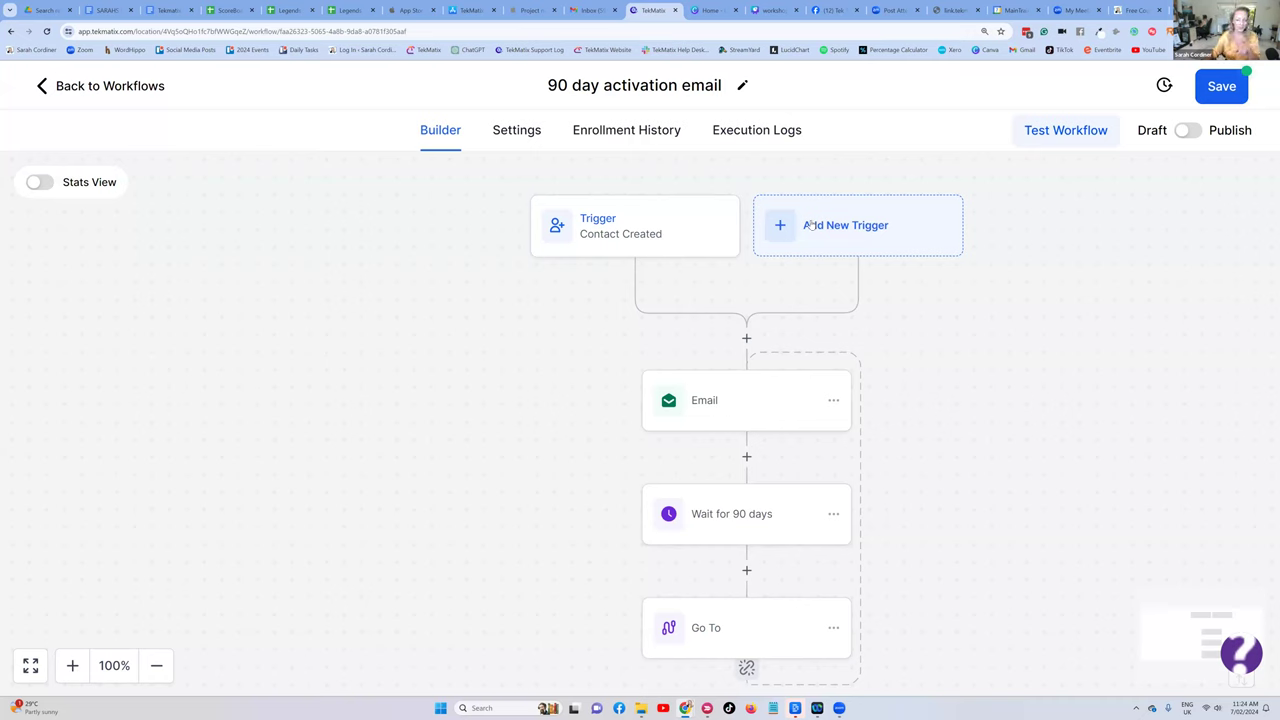
left_click(1211, 89)
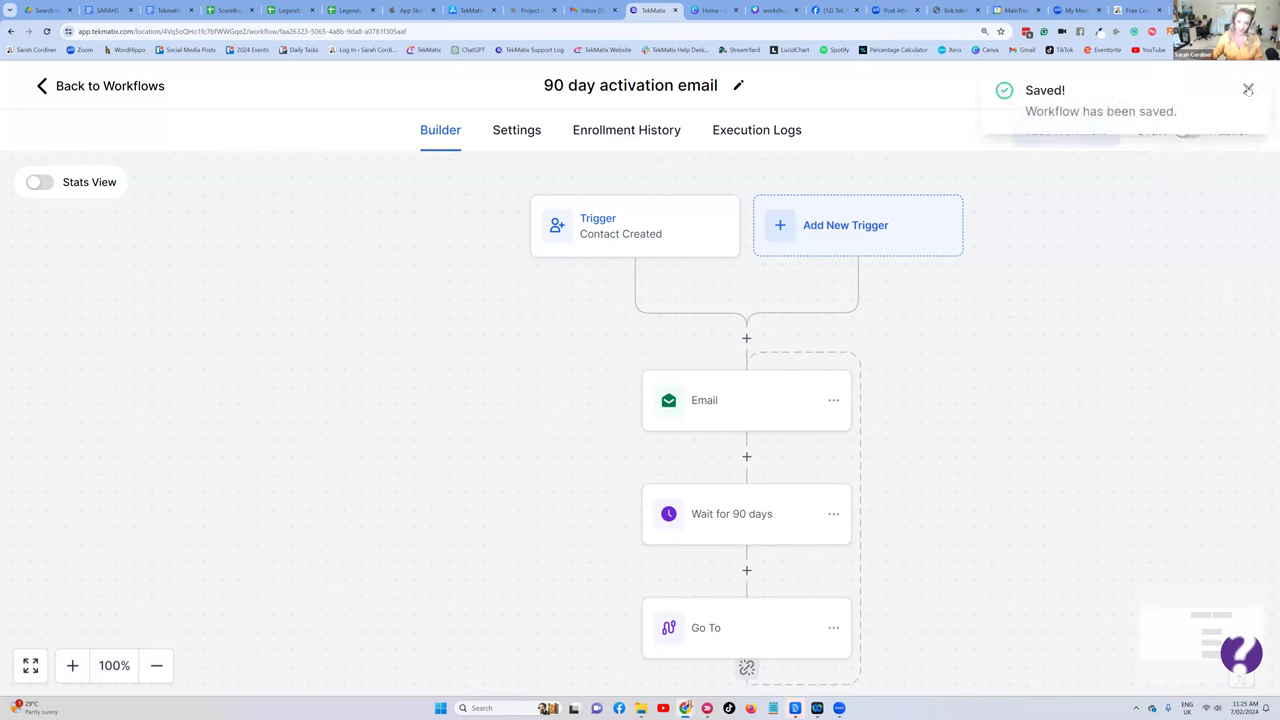
left_click(1248, 90)
- Leave the workflow, open Contacts, and select all 32 records across every page
left_click(92, 86)
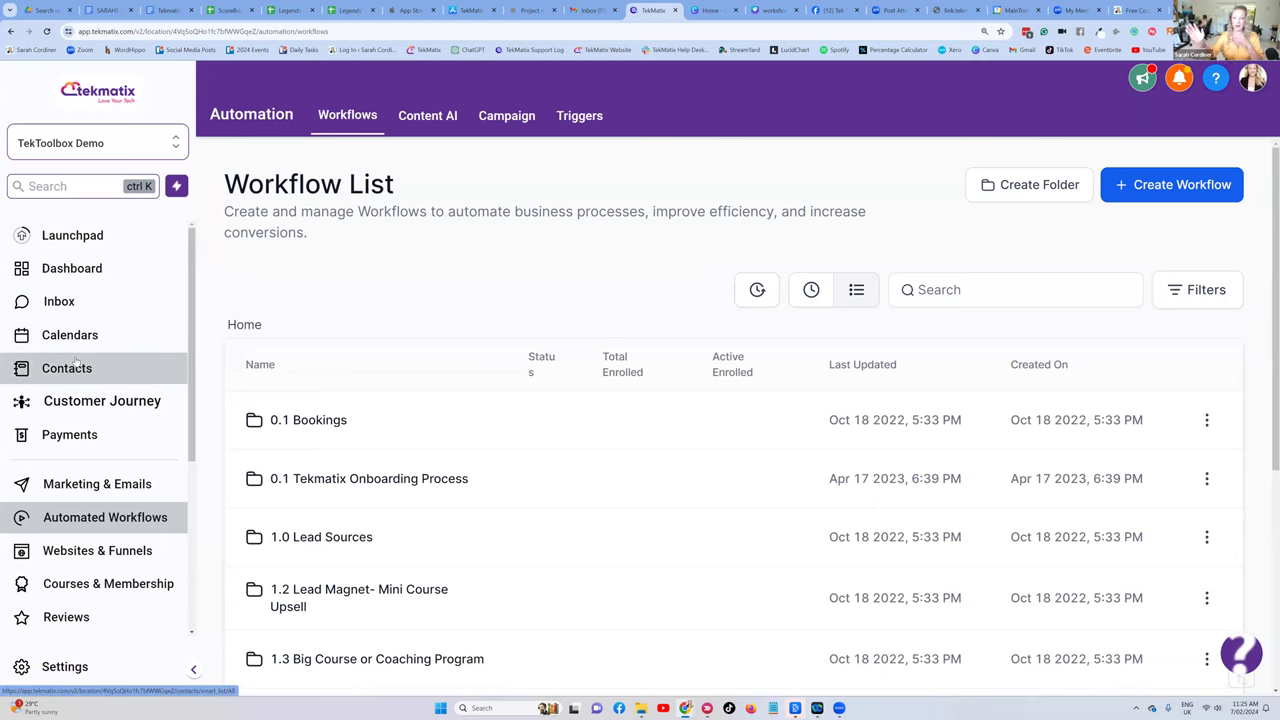
left_click(76, 362)
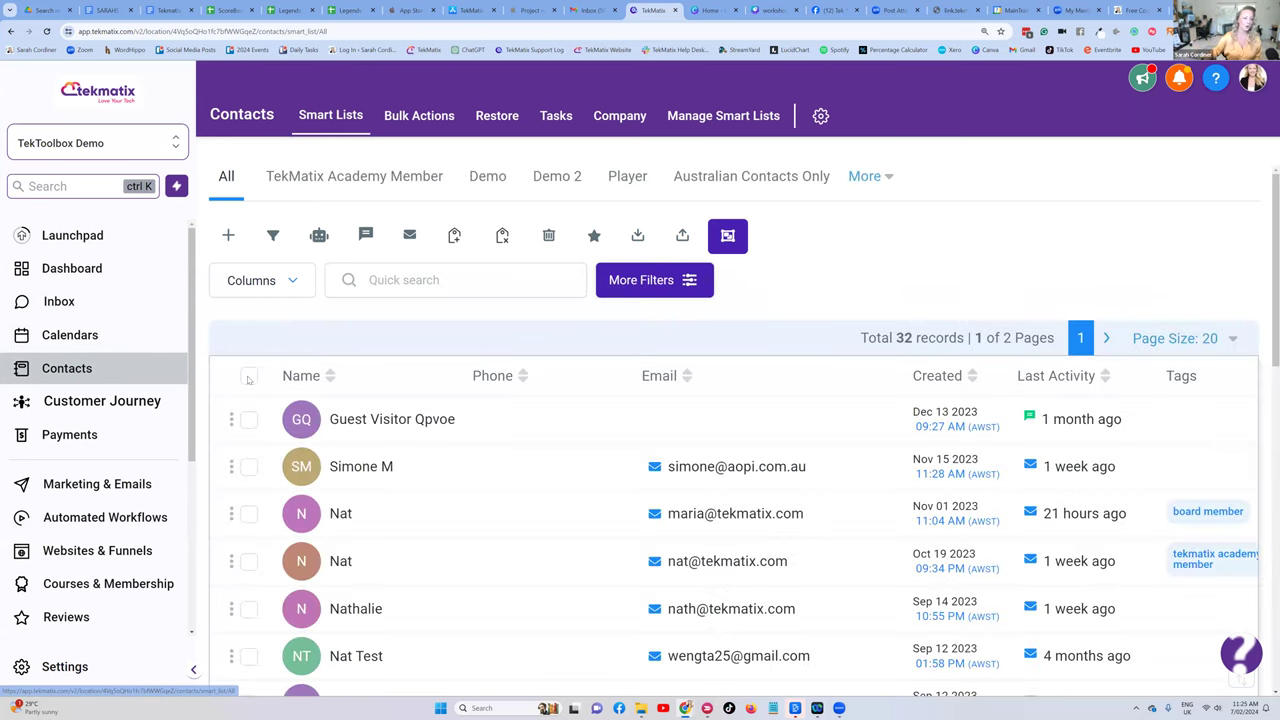
left_click(249, 376)
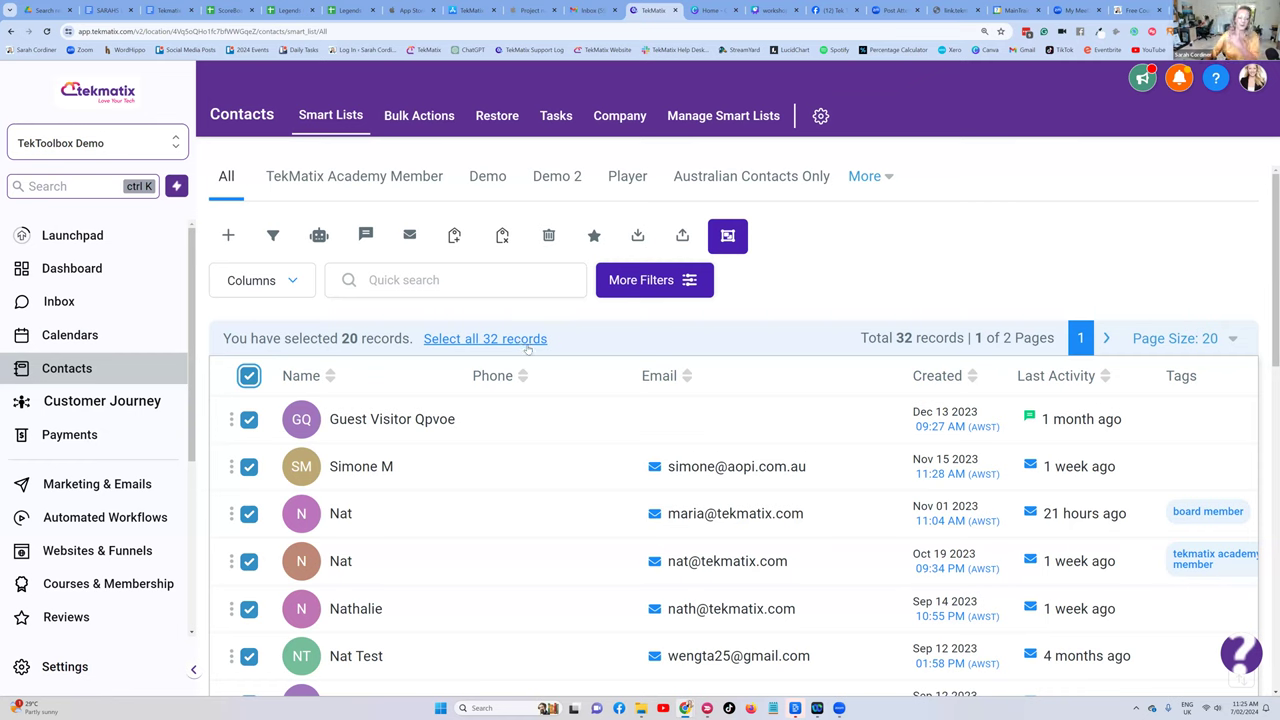
left_click(485, 339)
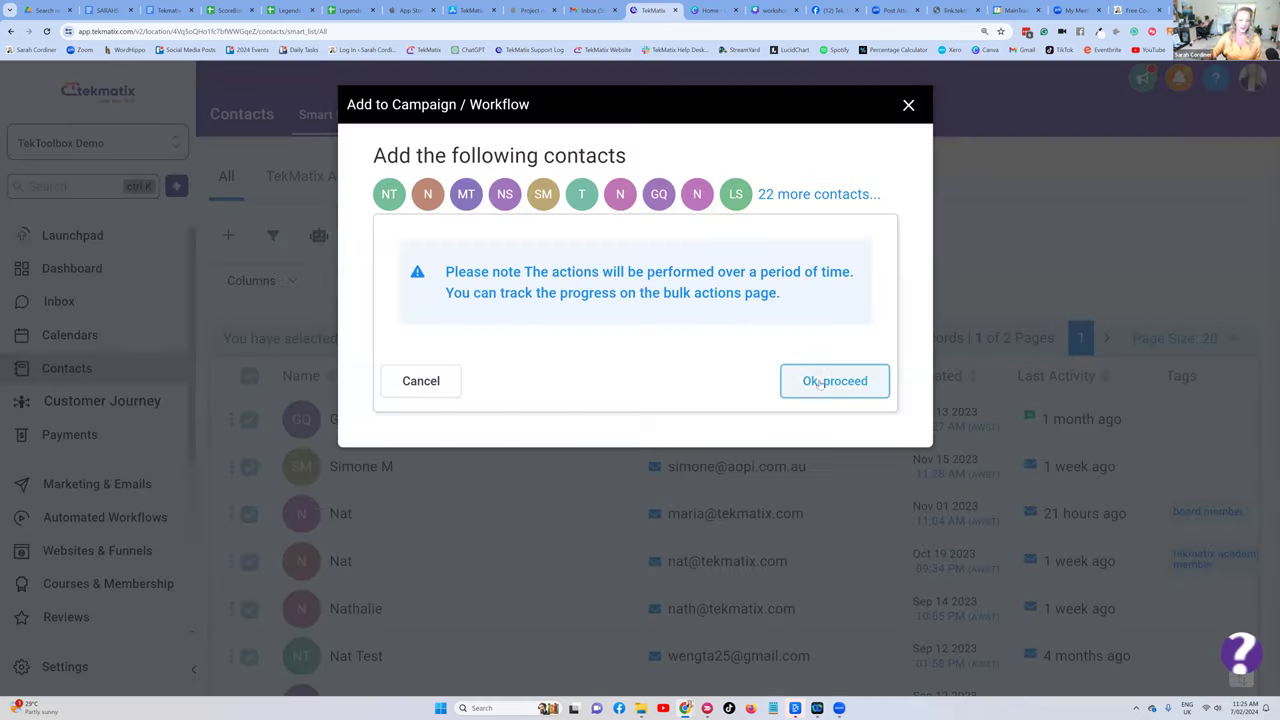
left_click(815, 385)
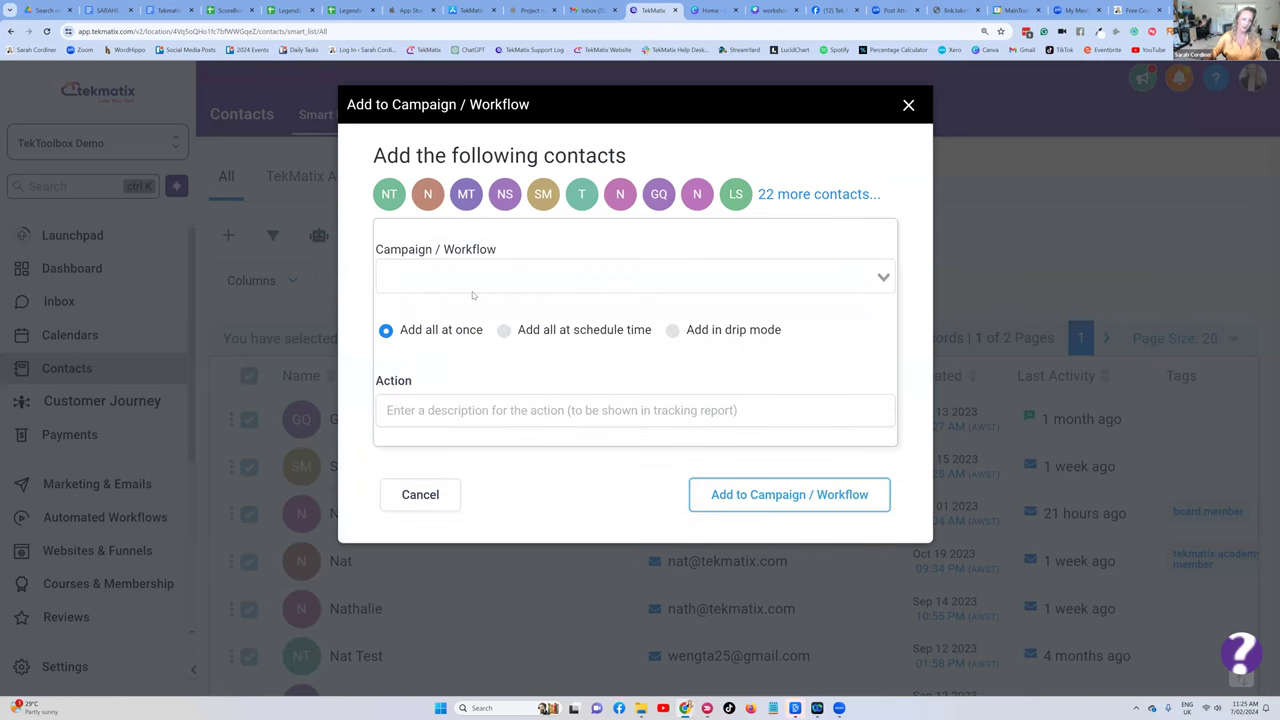
left_click(438, 271)
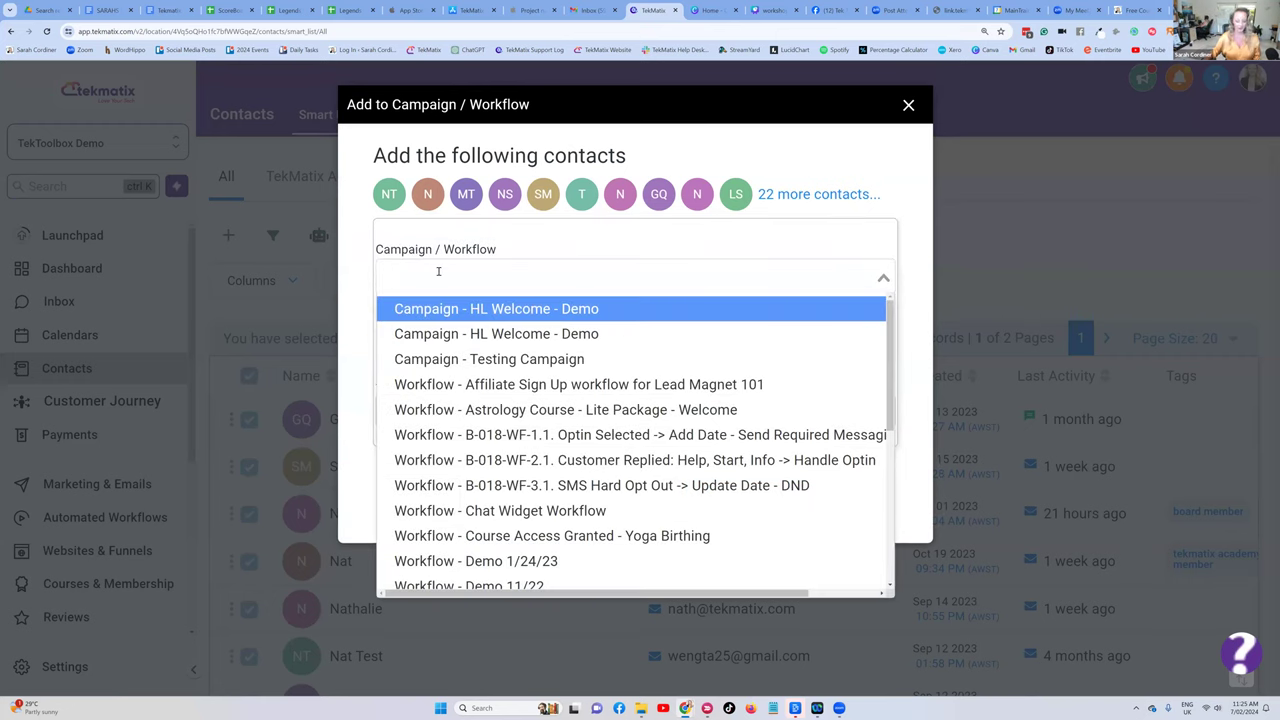
type("activ")
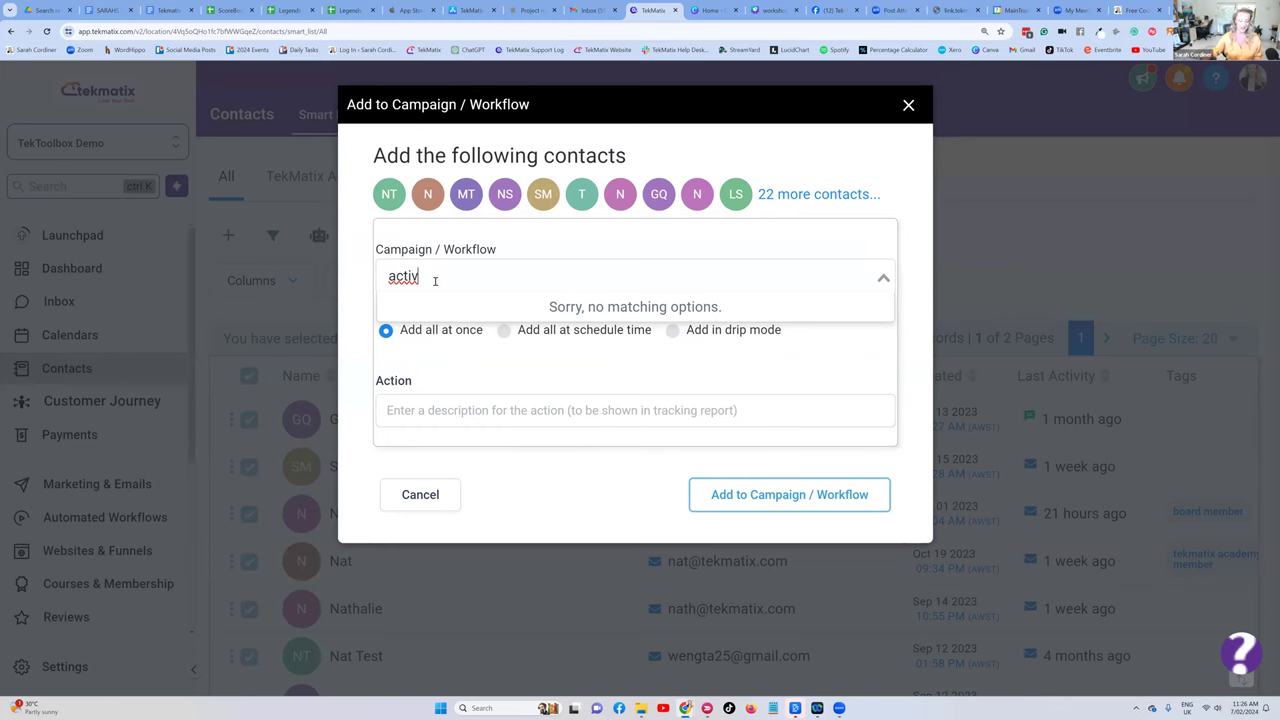
key("BackSpace")
key("BackSpace")
key("BackSpace")
key("BackSpace")
key("BackSpace")
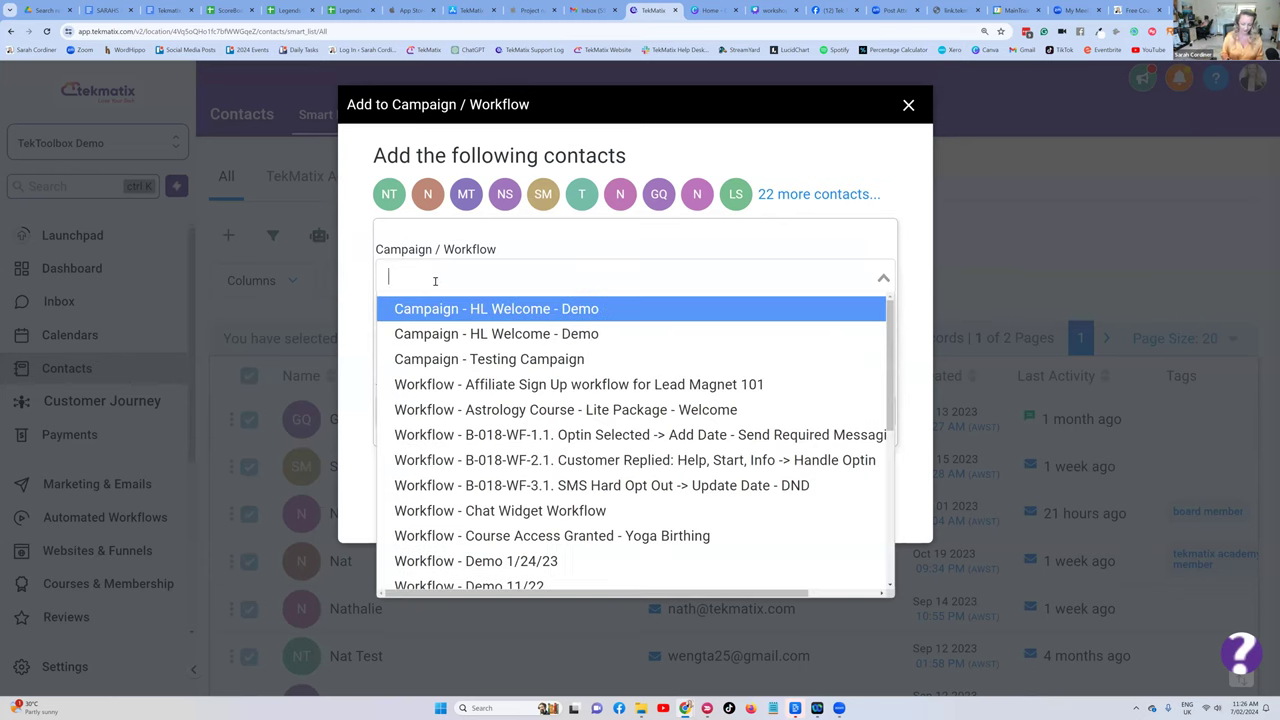
type("nj")
key("BackSpace")
key("BackSpace")
type("acti")
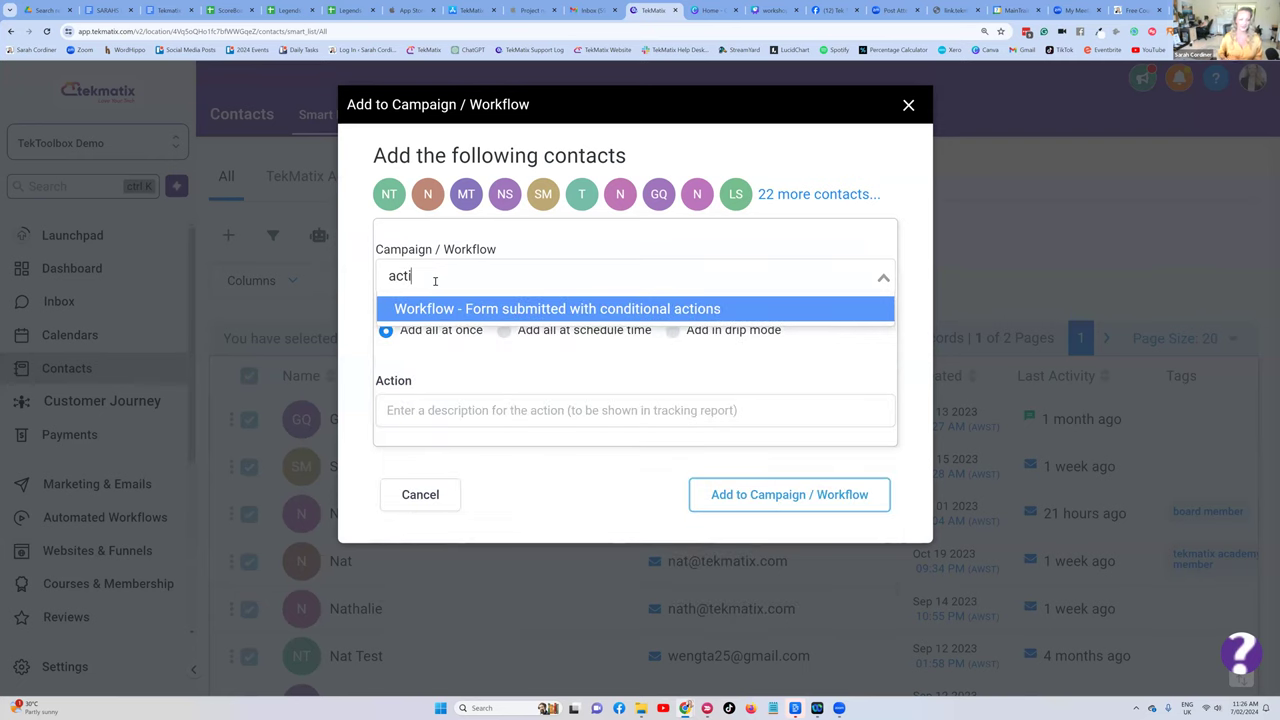
left_click(531, 311)
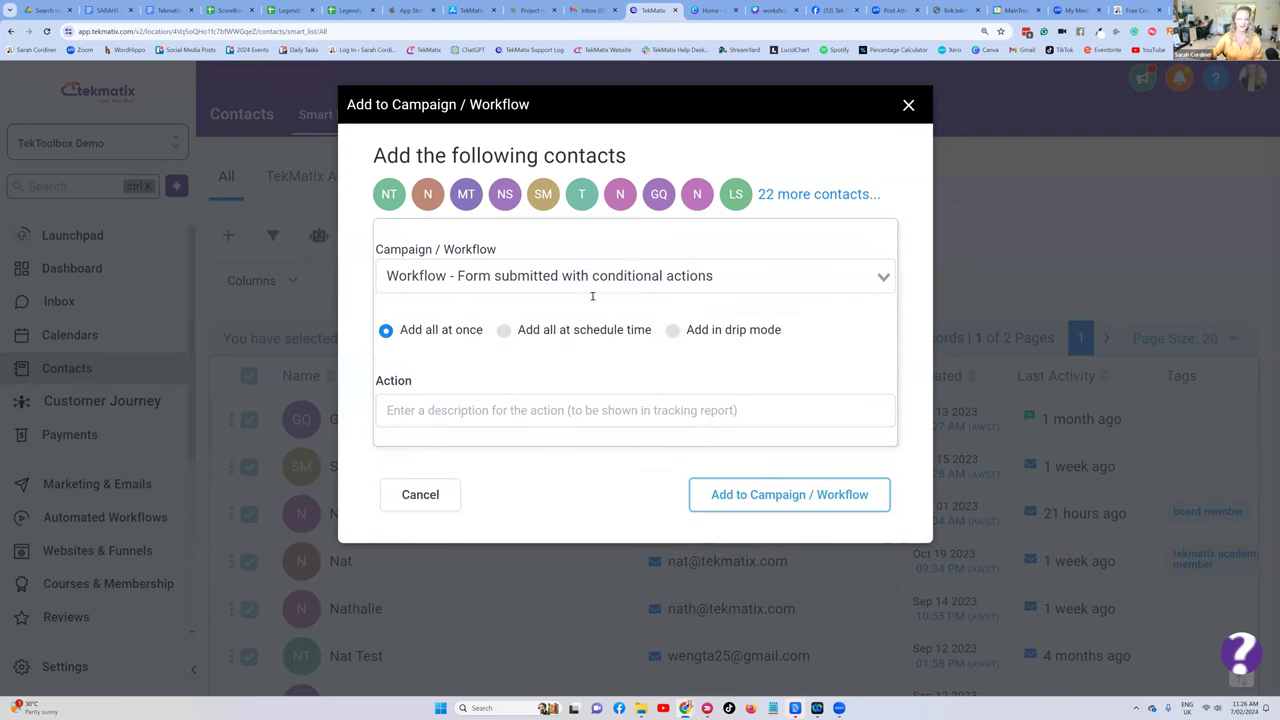
left_click(455, 412)
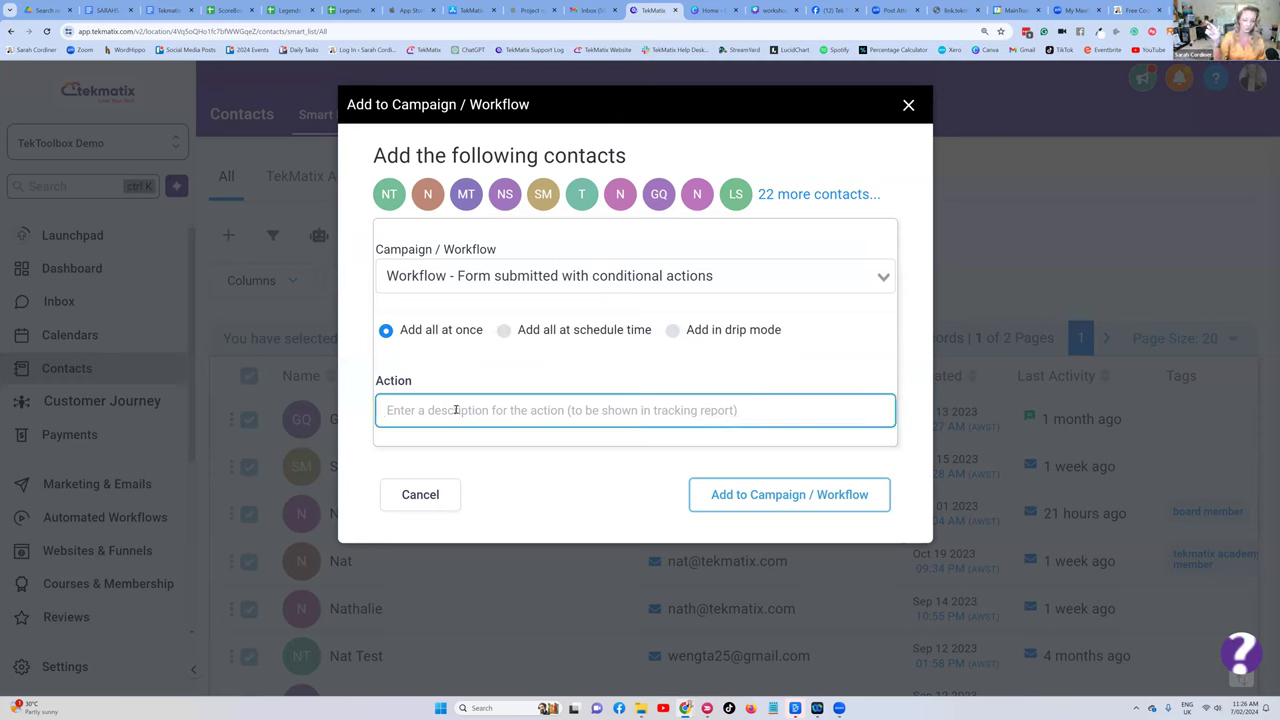
type("added to the")
type(" activation ema")
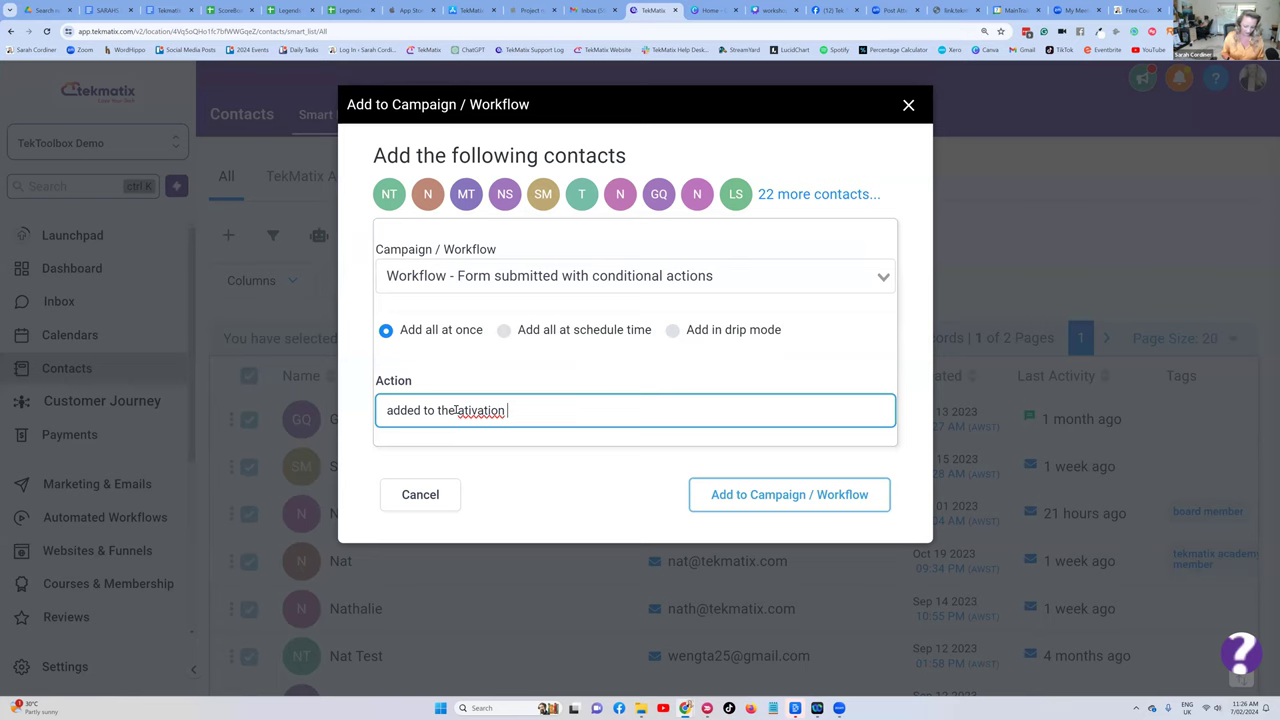
type("il 90days")
left_click(463, 410)
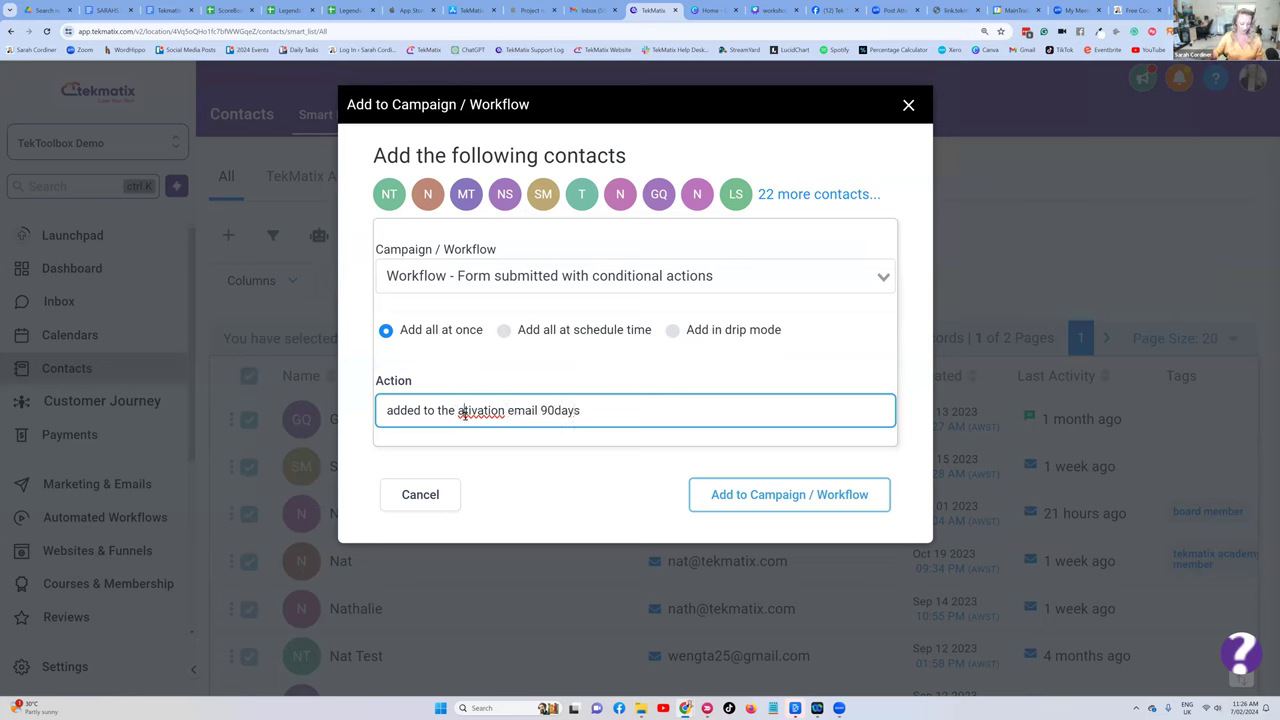
type("ct")
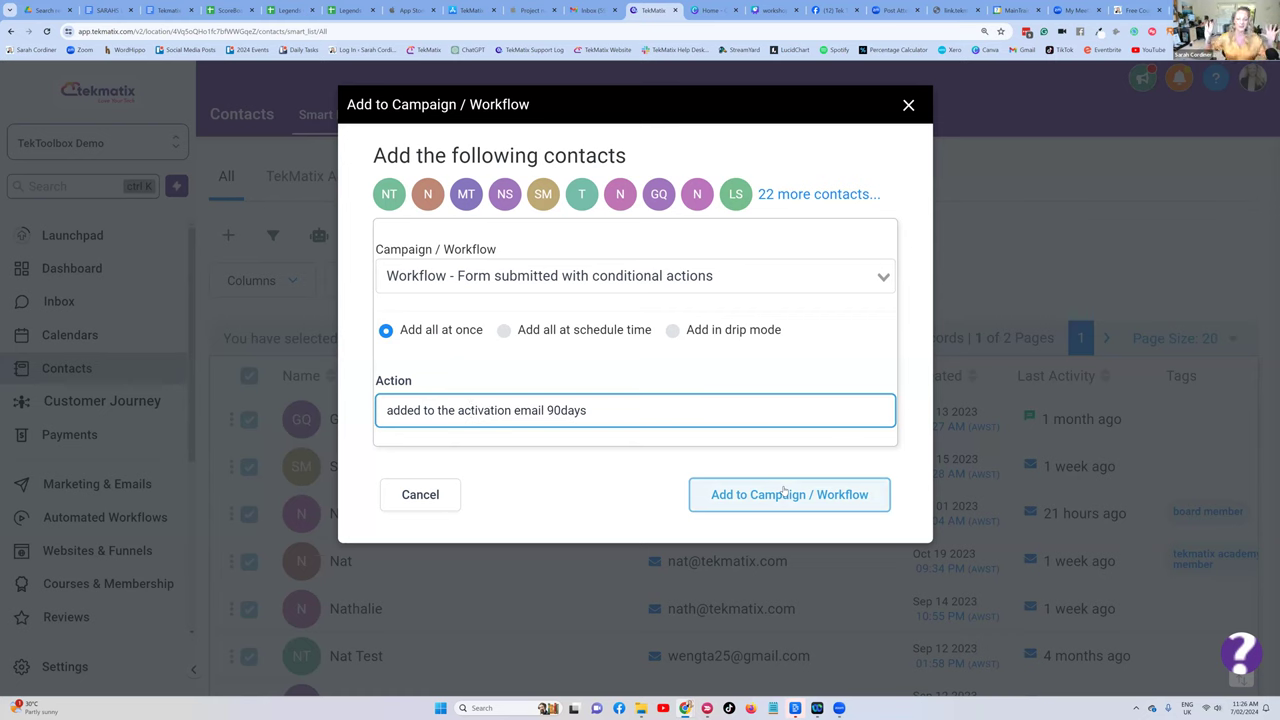
left_click(909, 105)
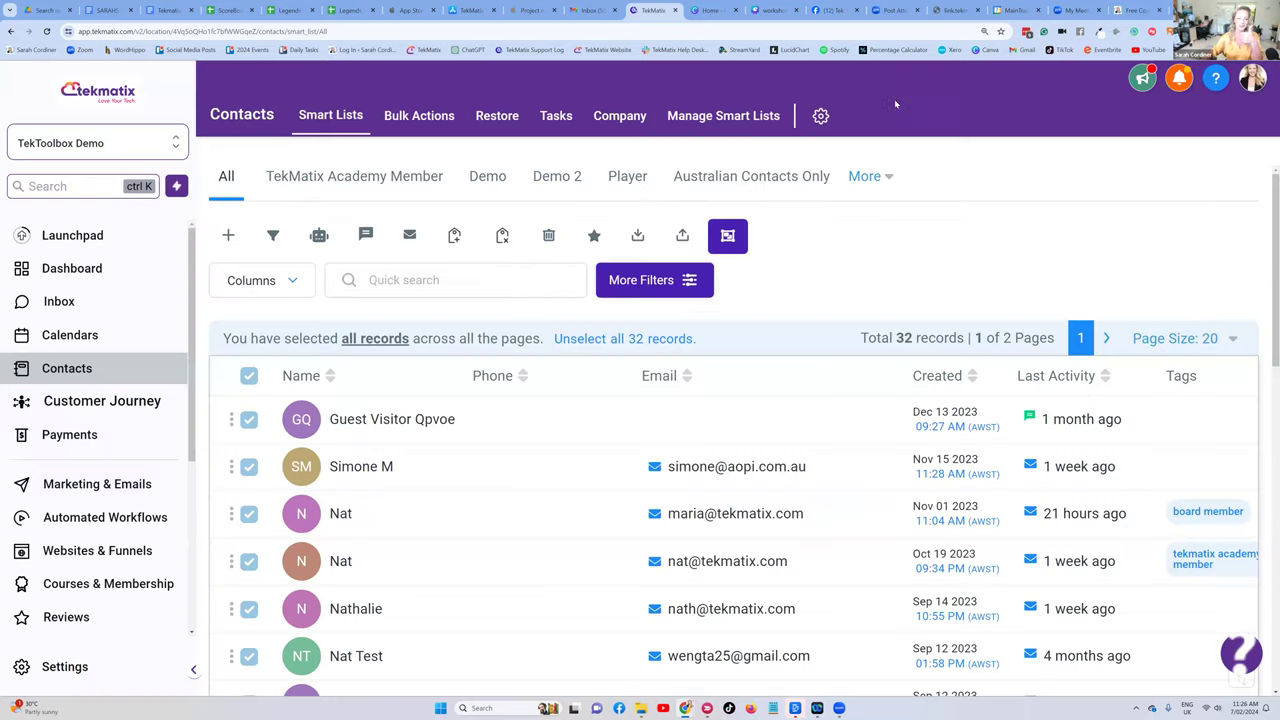
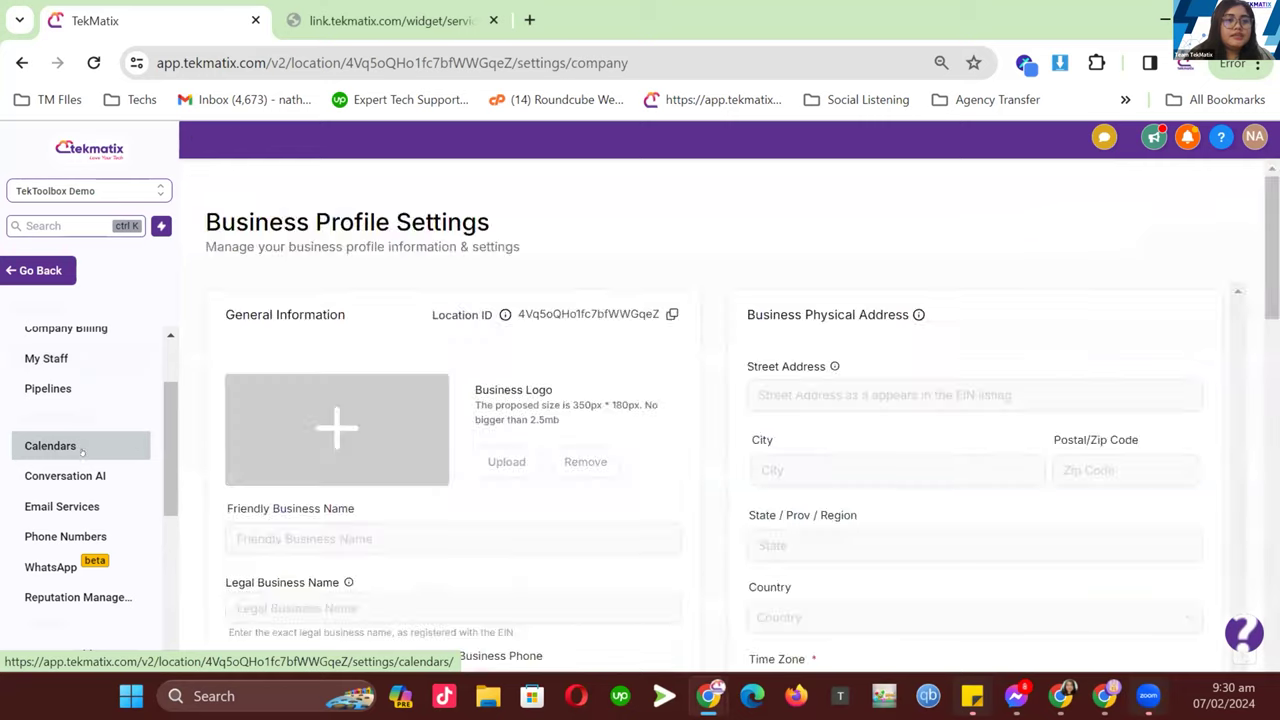
- Switch to the browser tab showing the live TekMatix Salon service menu widget
left_click(408, 23)
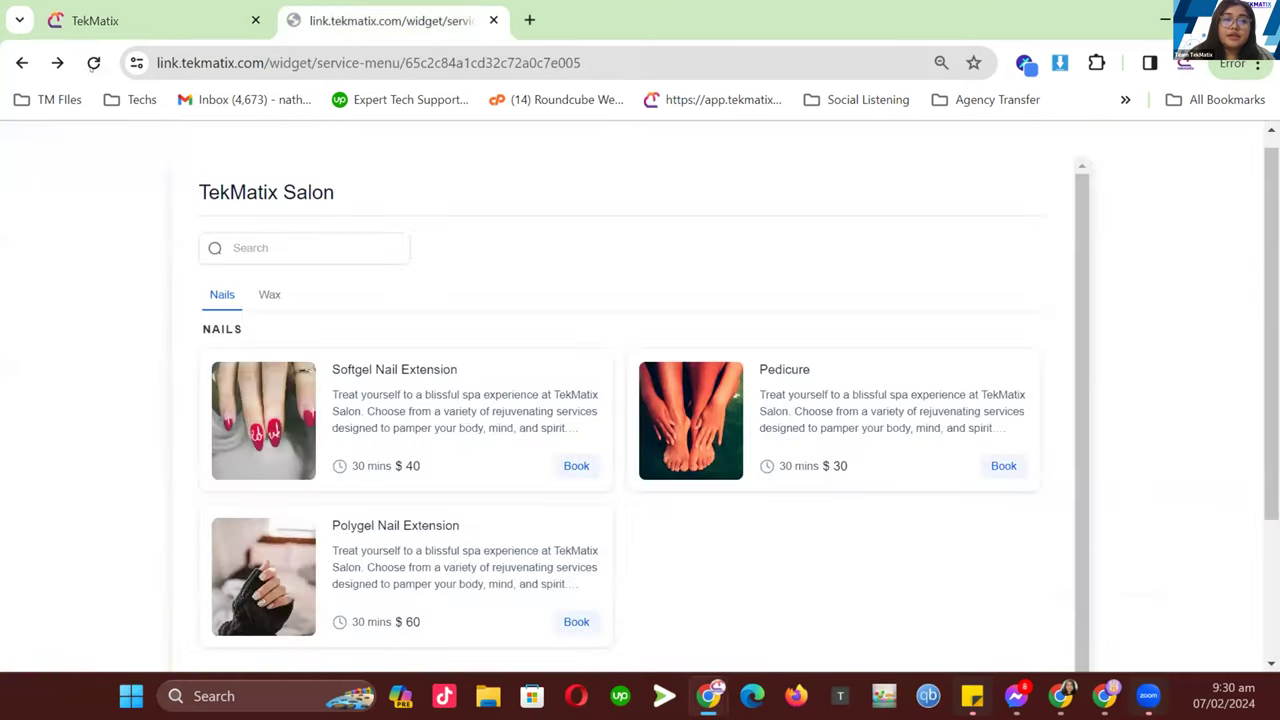
- Scroll through the service menu and highlight the NAILS category heading
scroll(804, 334, "down", 2)
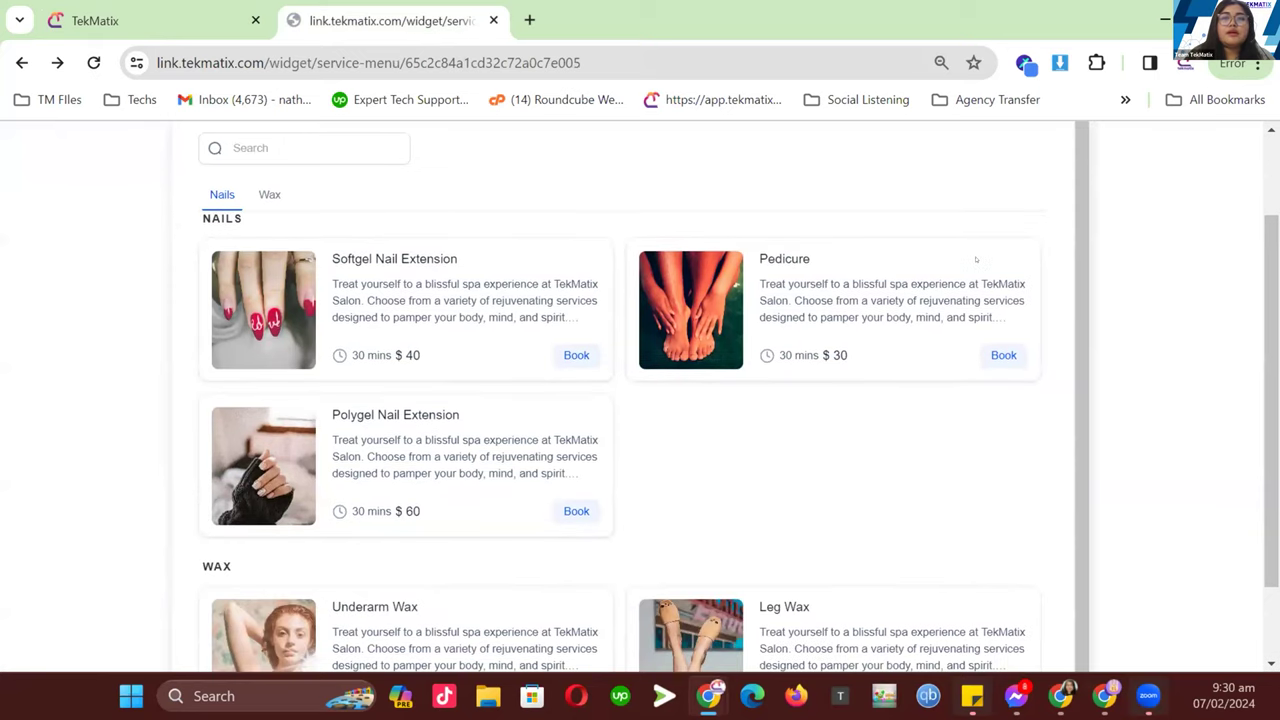
scroll(850, 350, "up", 1)
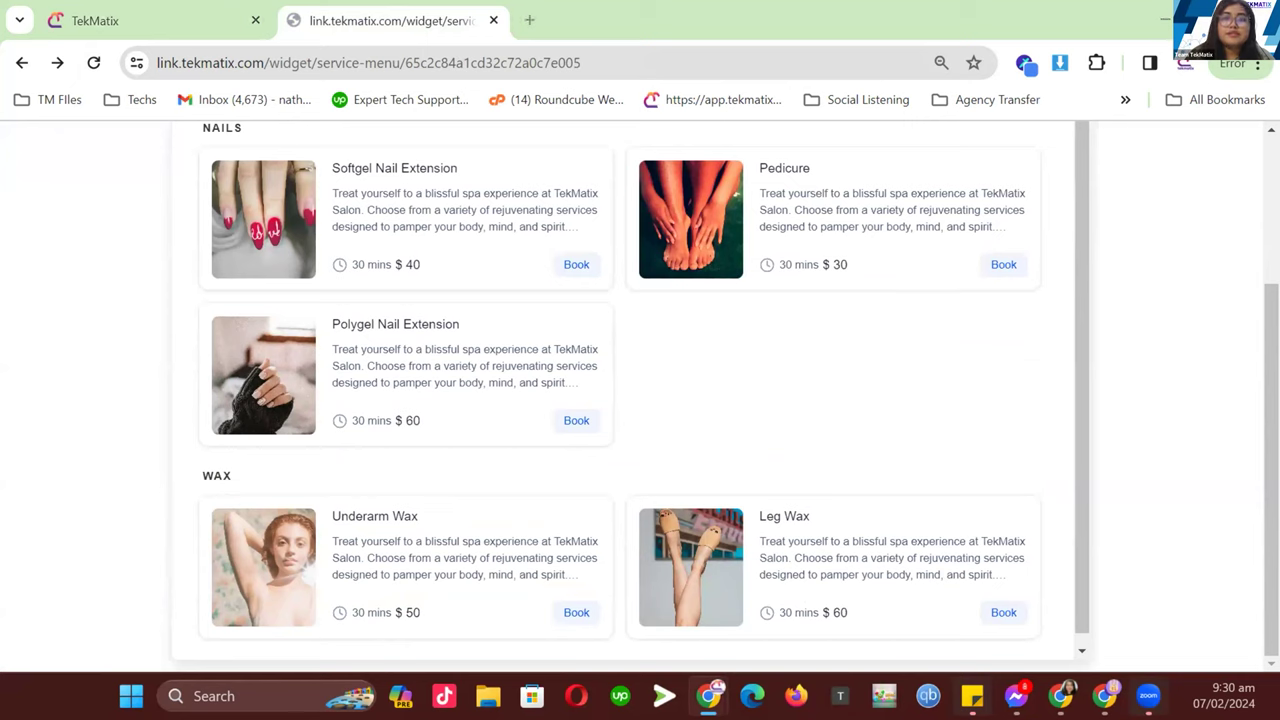
scroll(588, 305, "up", 2)
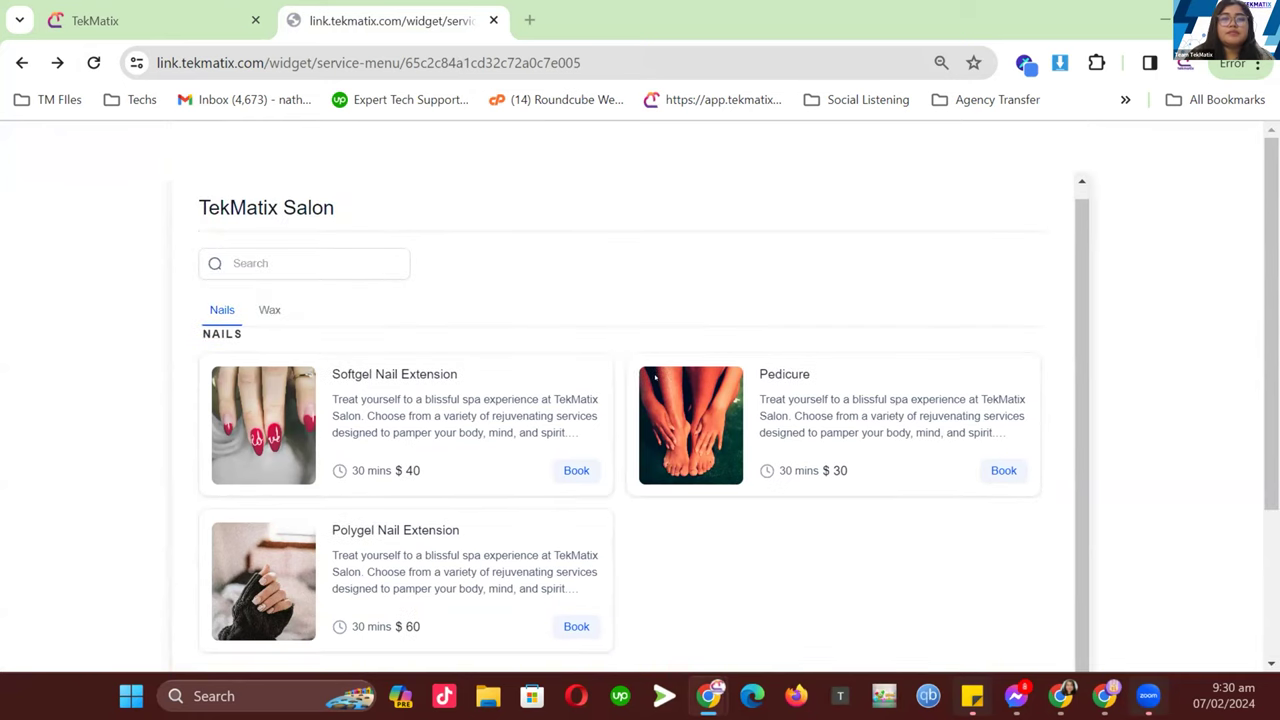
scroll(380, 370, "down", 2)
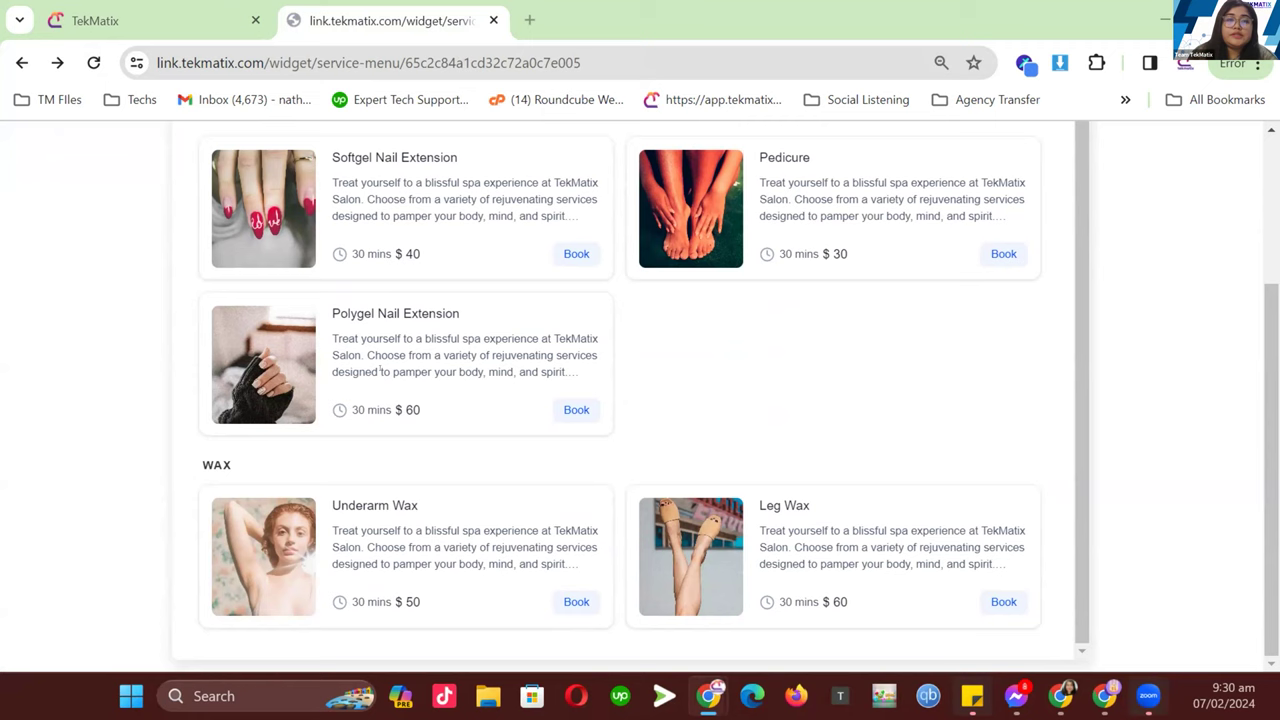
scroll(569, 368, "up", 1)
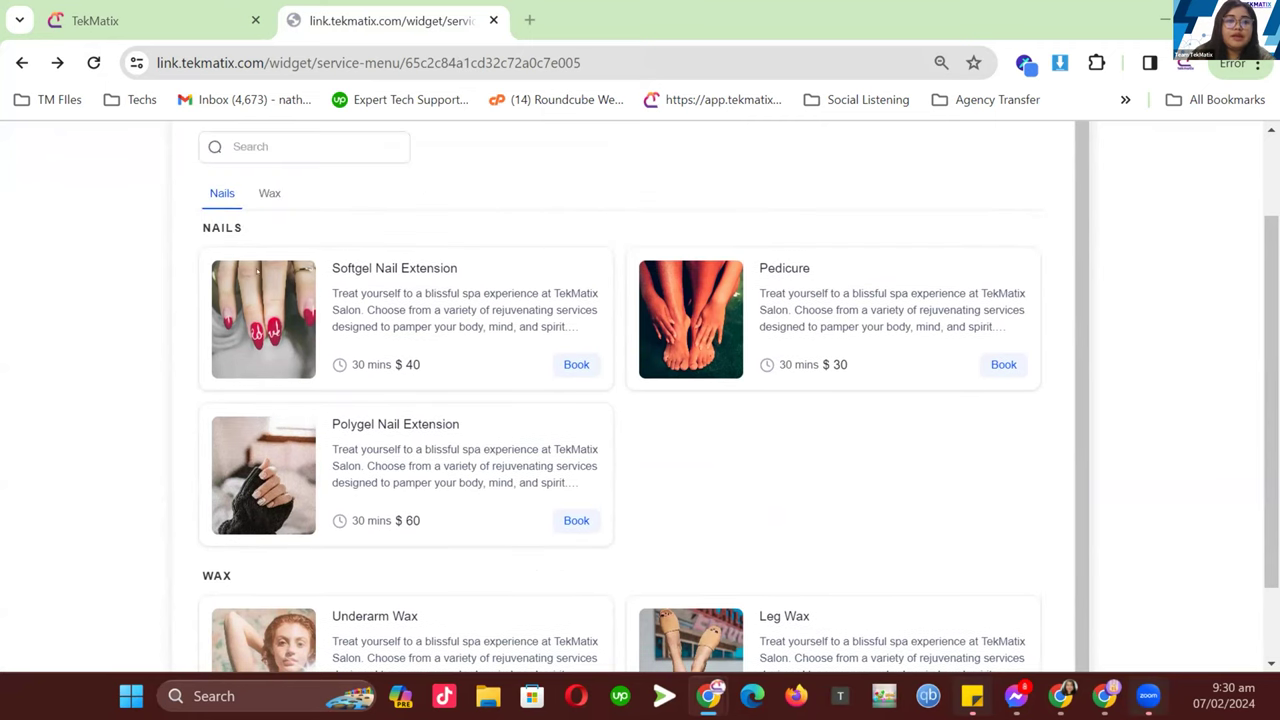
left_click_drag(257, 229, 144, 220)
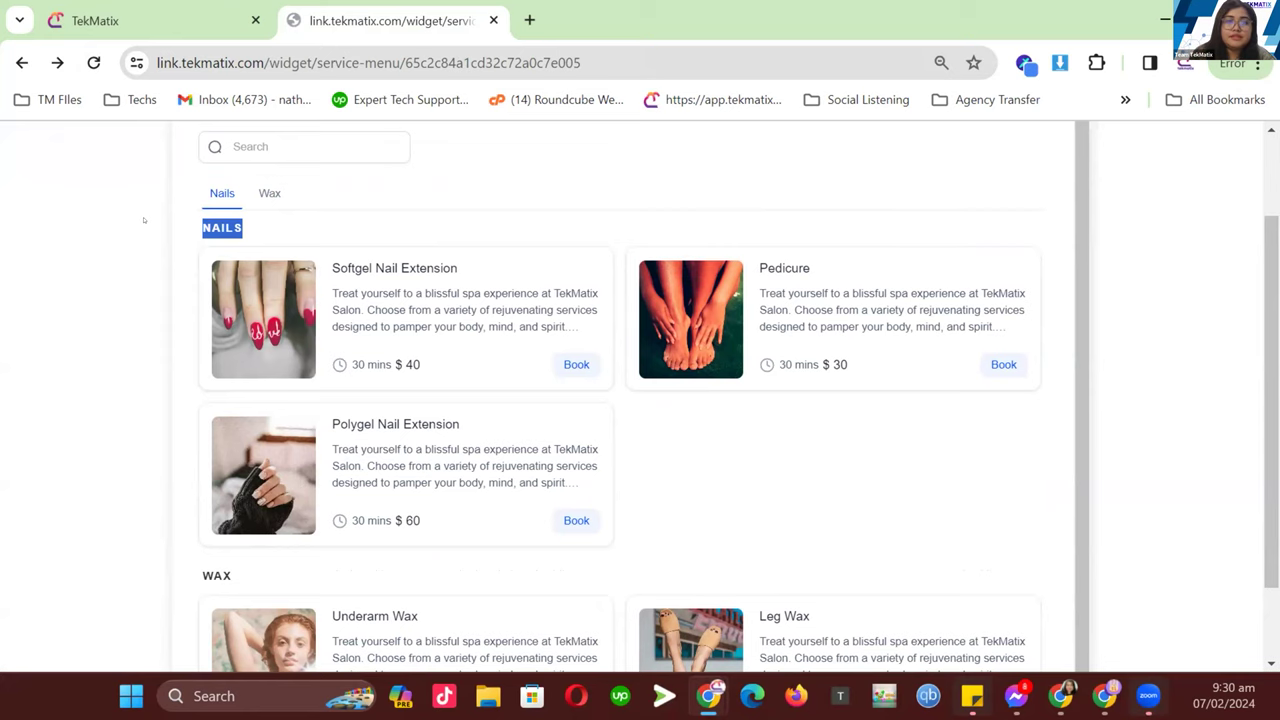
left_click(346, 219)
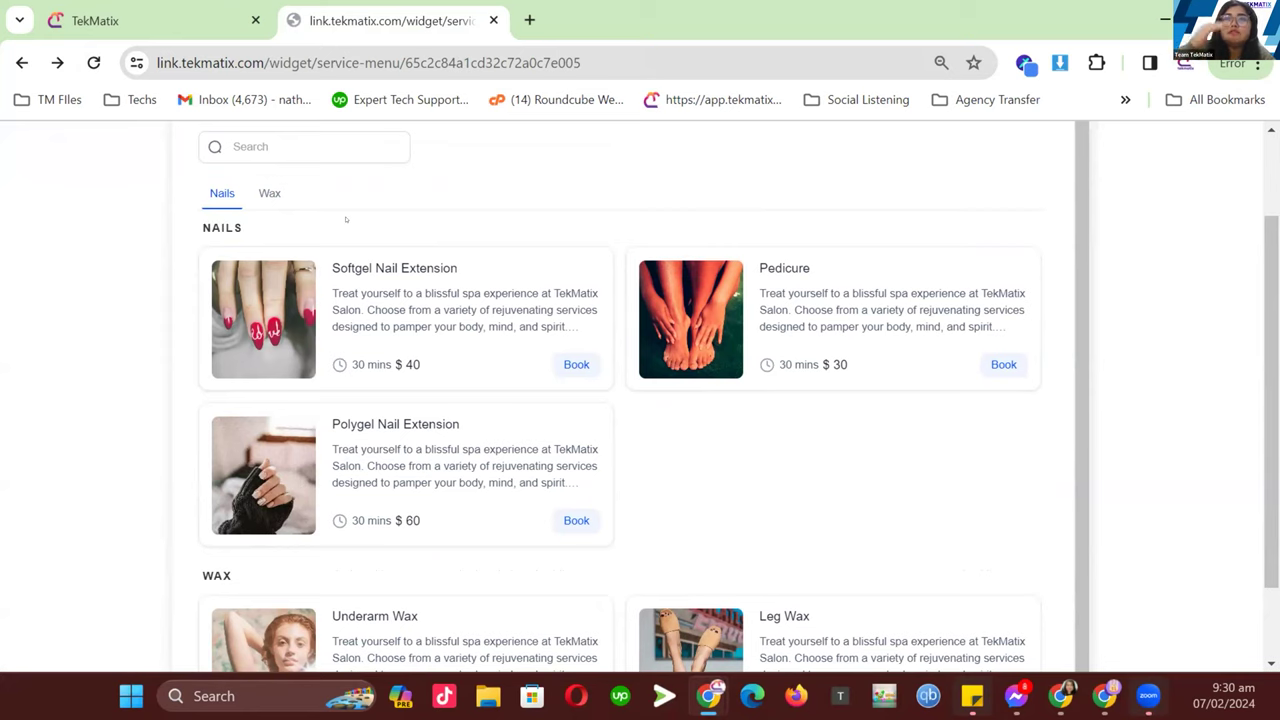
- Book Softgel Nail Extension ($40, 30 mins) and return to add more services
scroll(410, 333, "down", 1)
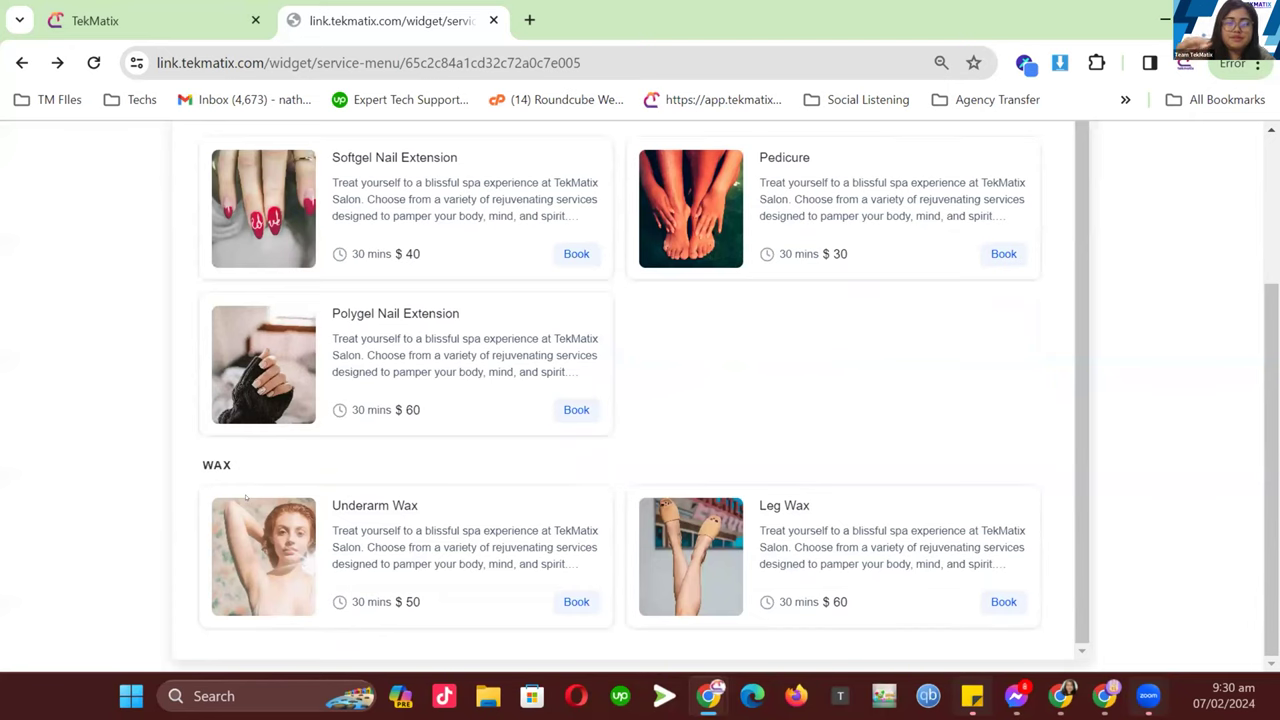
scroll(313, 442, "up", 1)
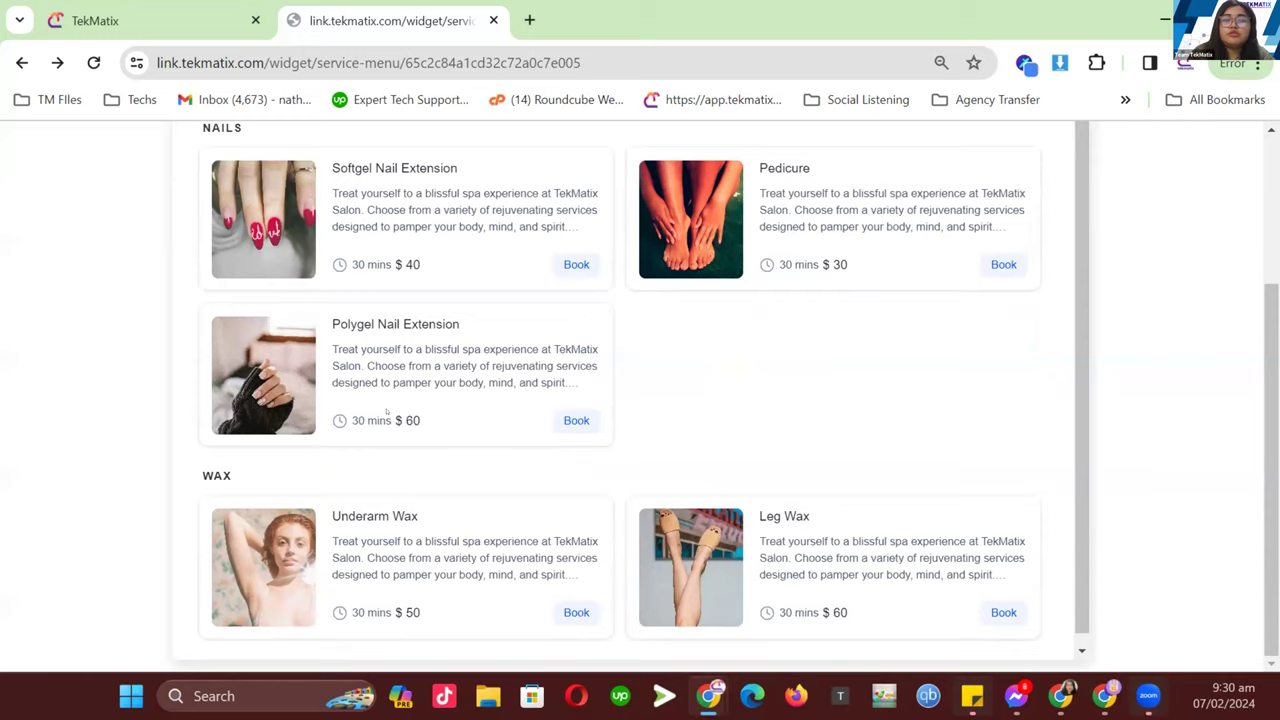
scroll(386, 410, "up", 2)
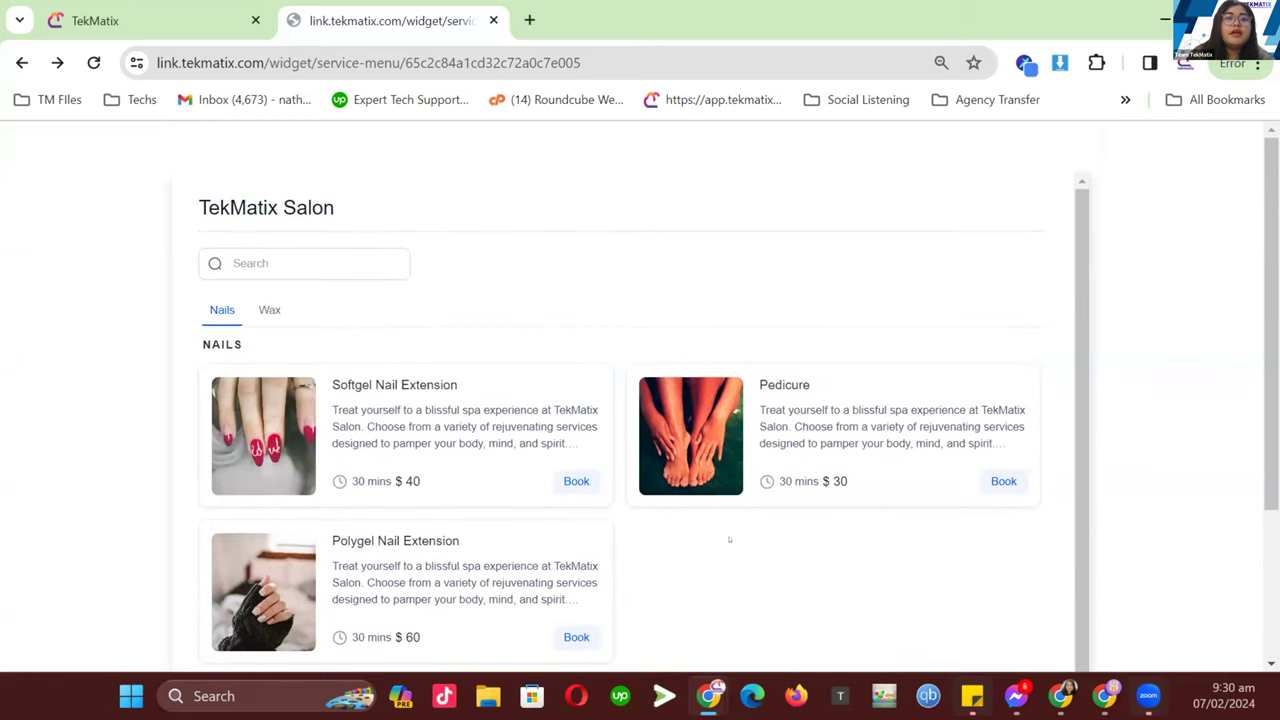
scroll(654, 611, "down", 1)
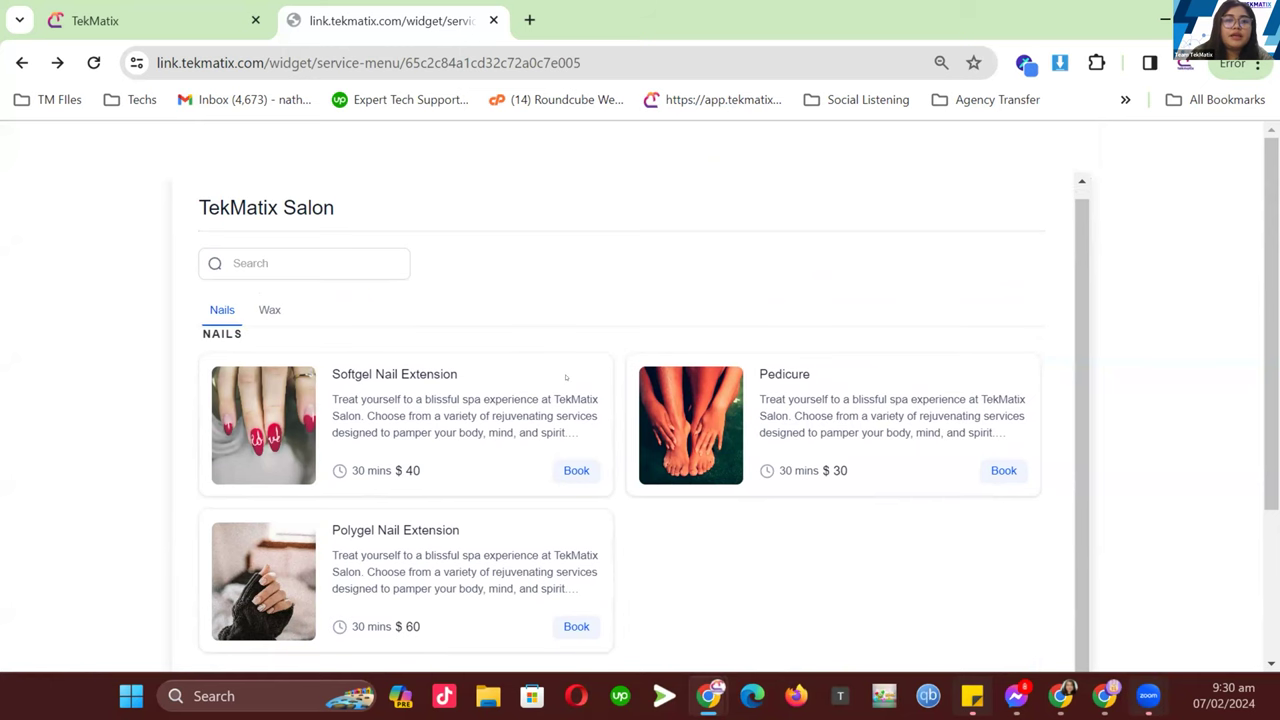
scroll(566, 377, "down", 1)
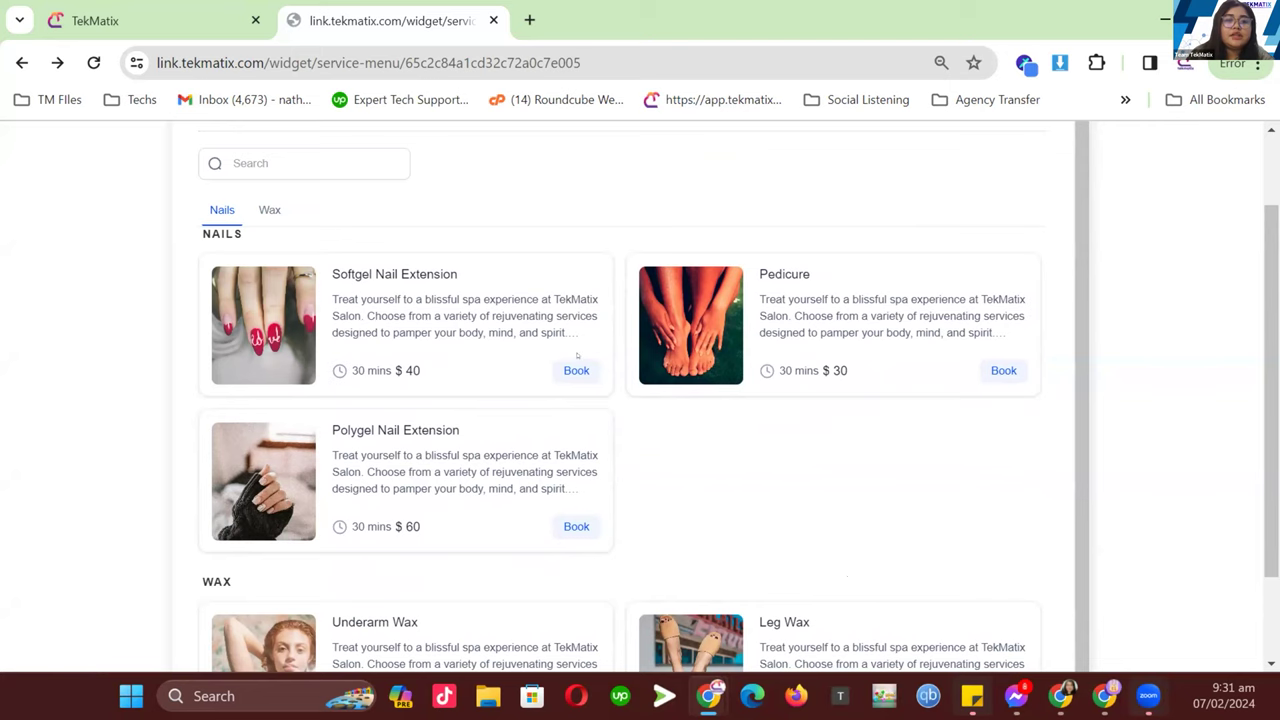
left_click(563, 370)
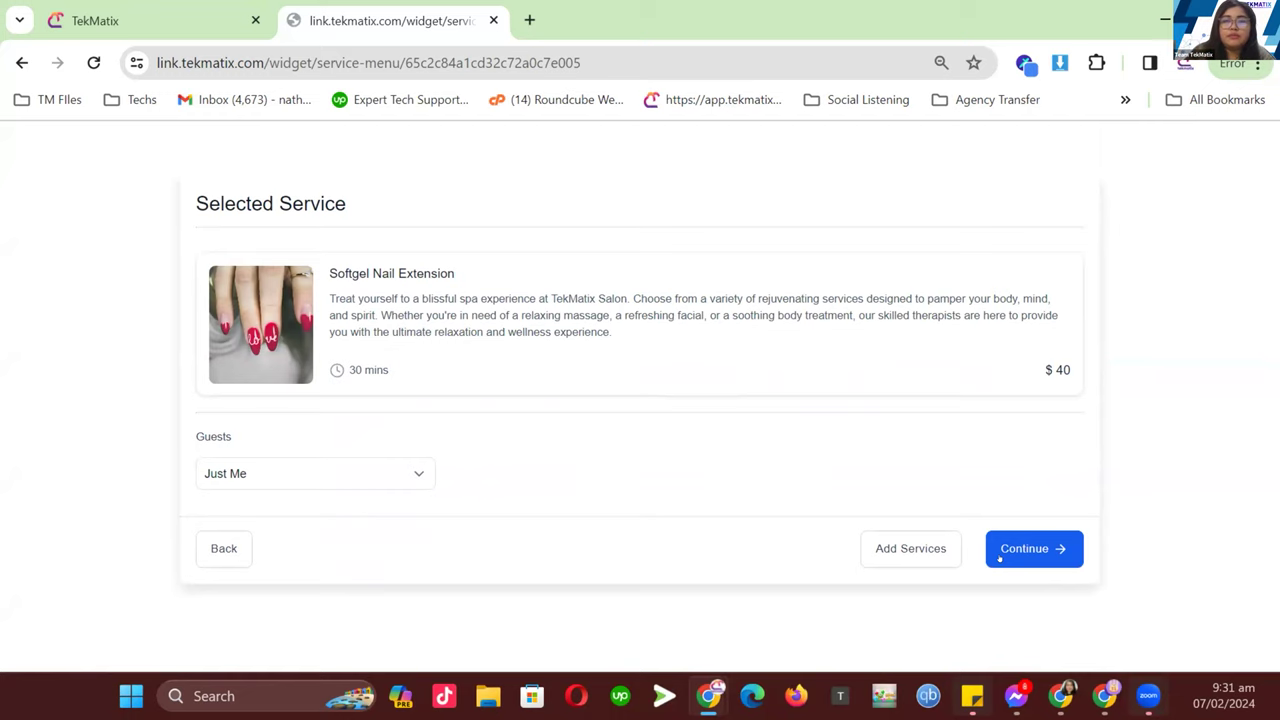
left_click(910, 552)
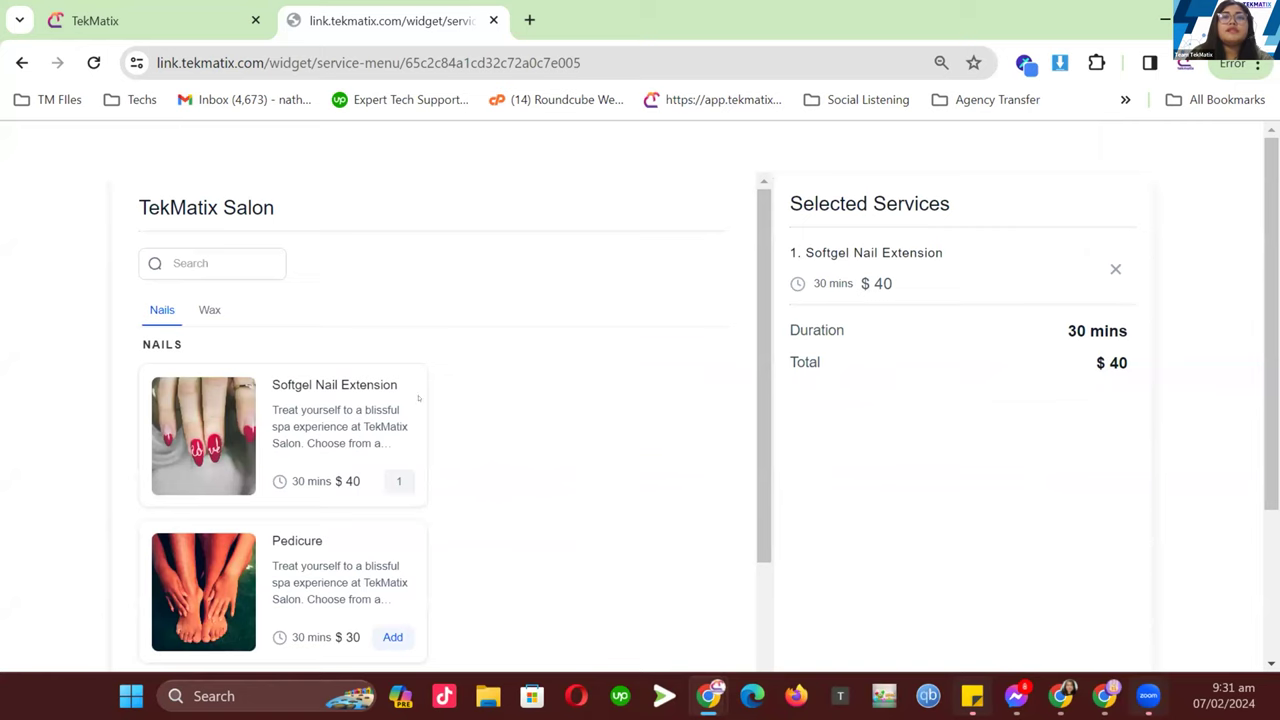
- Add Pedicure and Underarm Wax, pointing out the $120 total and 1 hr 30 mins duration
scroll(374, 398, "down", 3)
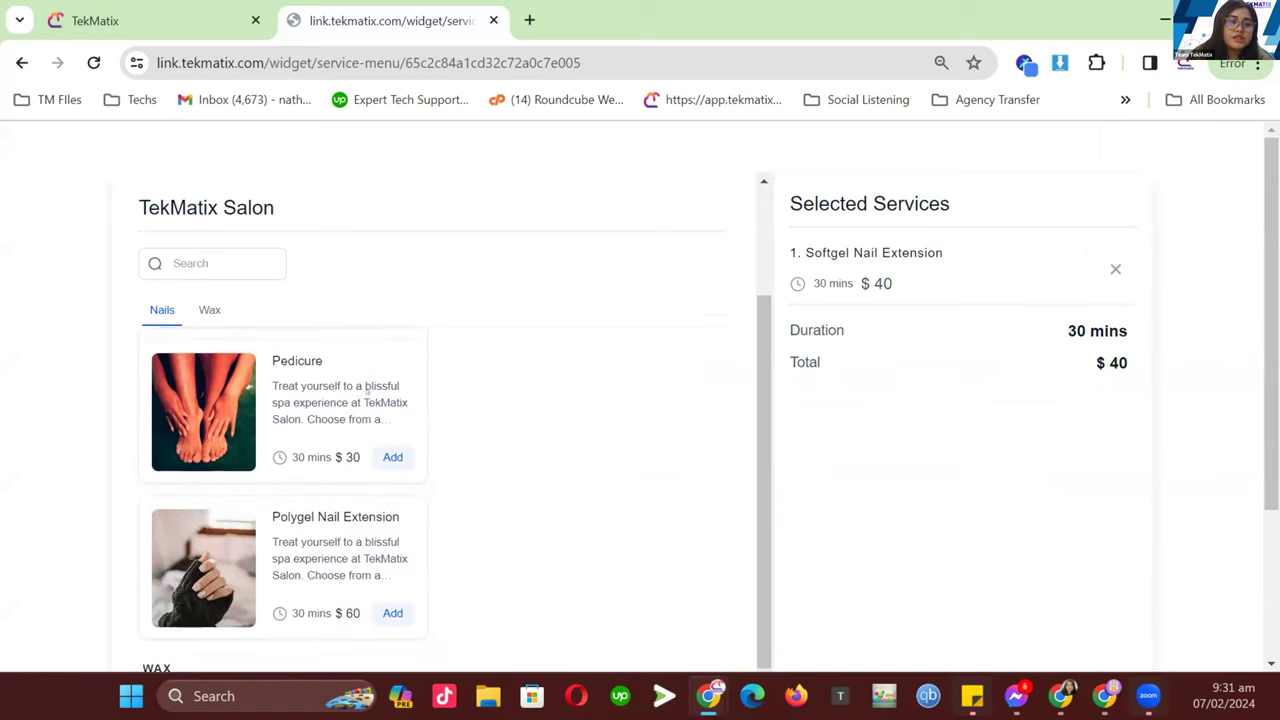
scroll(368, 396, "up", 1)
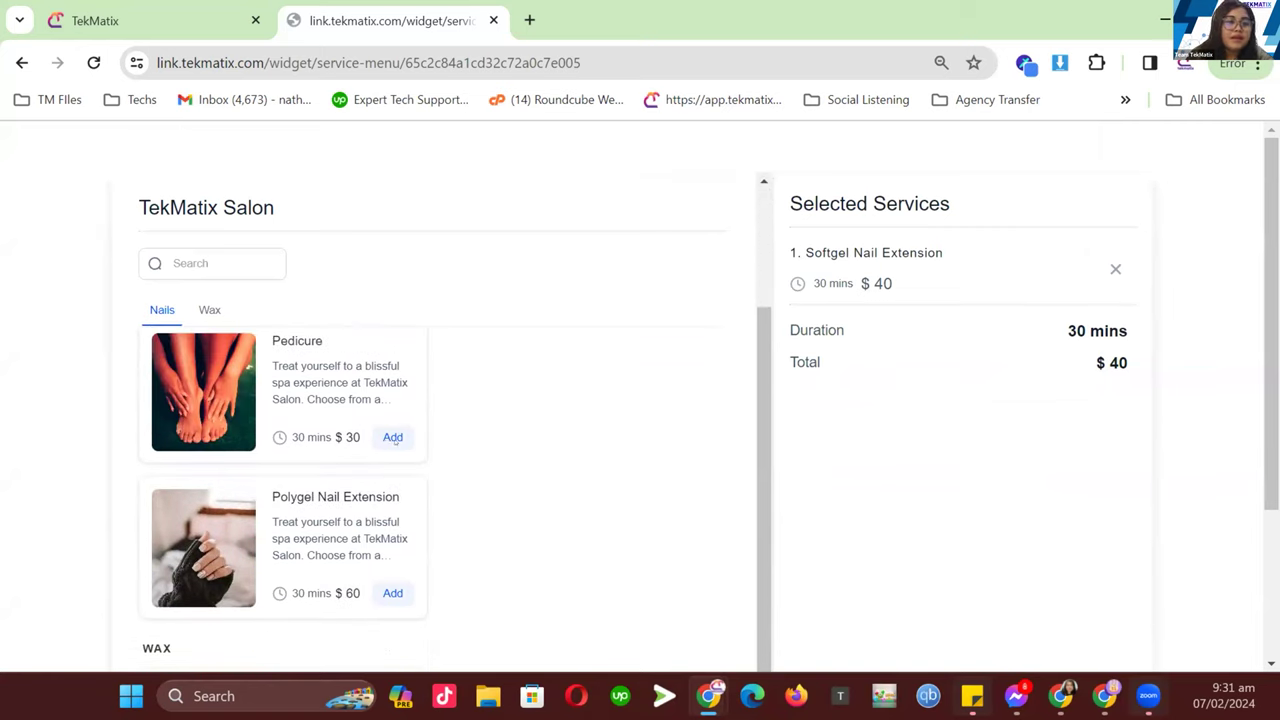
left_click(392, 437)
scroll(365, 470, "down", 3)
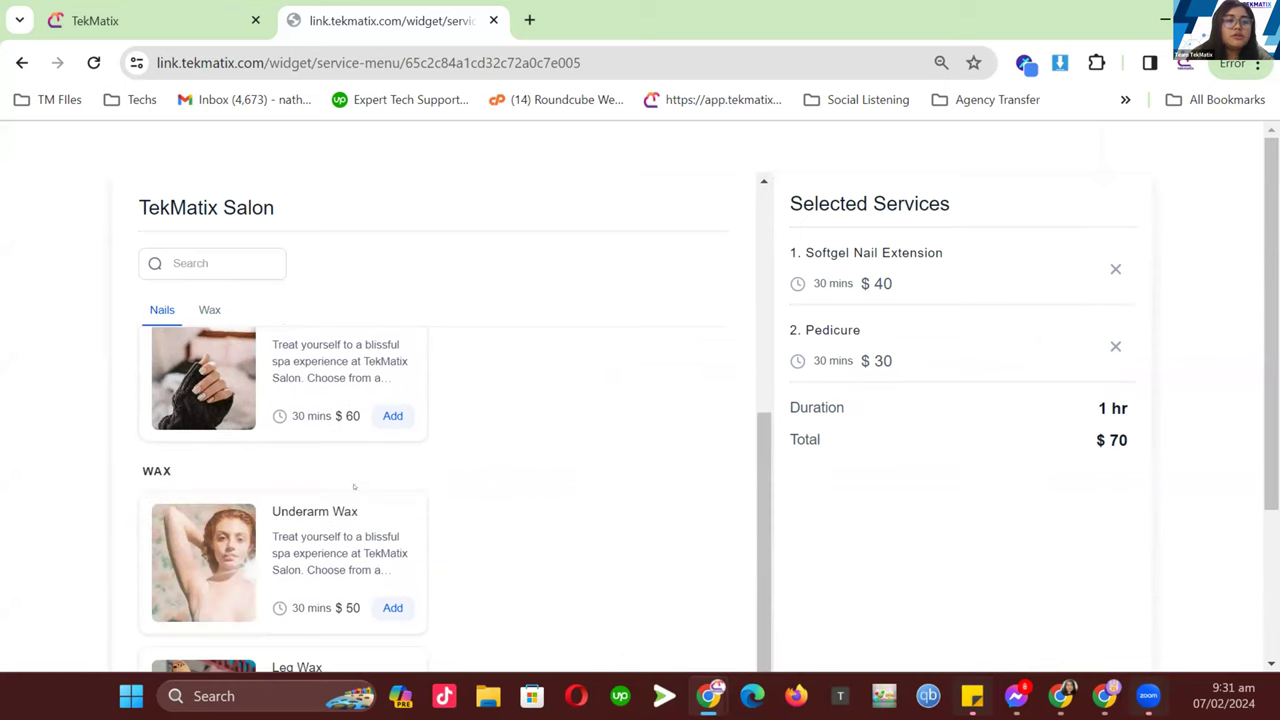
left_click(392, 507)
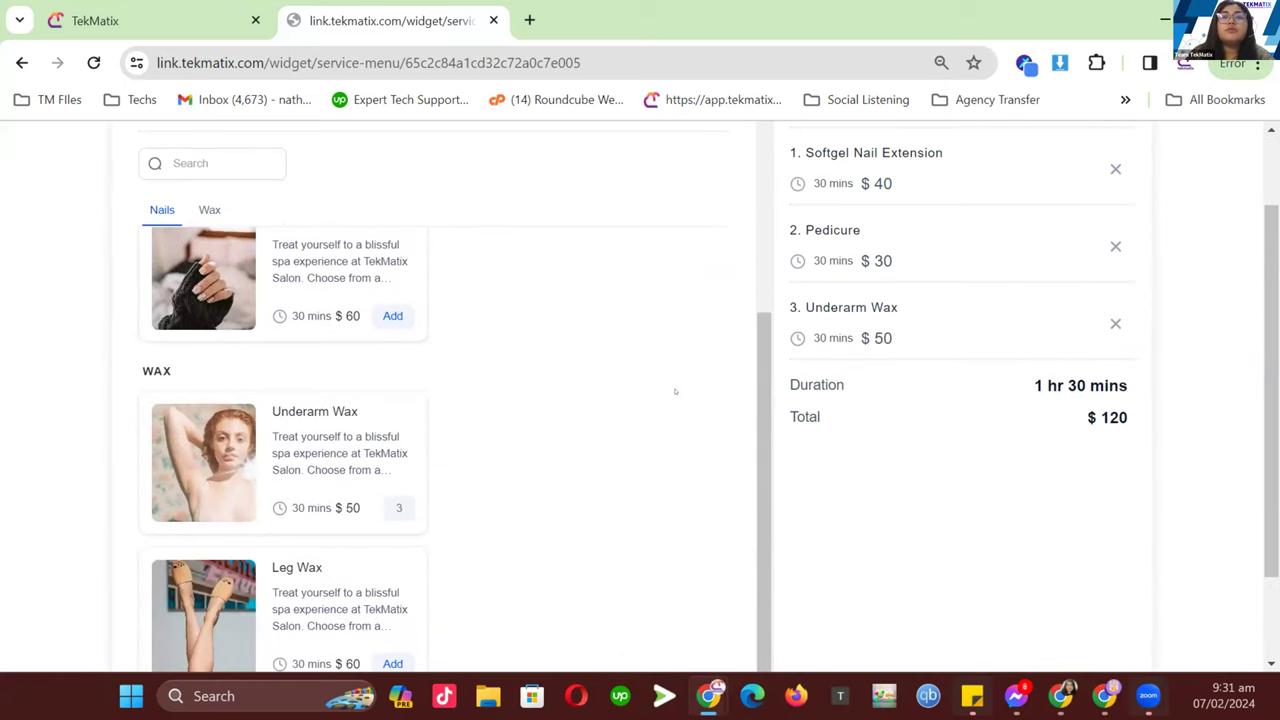
scroll(675, 391, "up", 2)
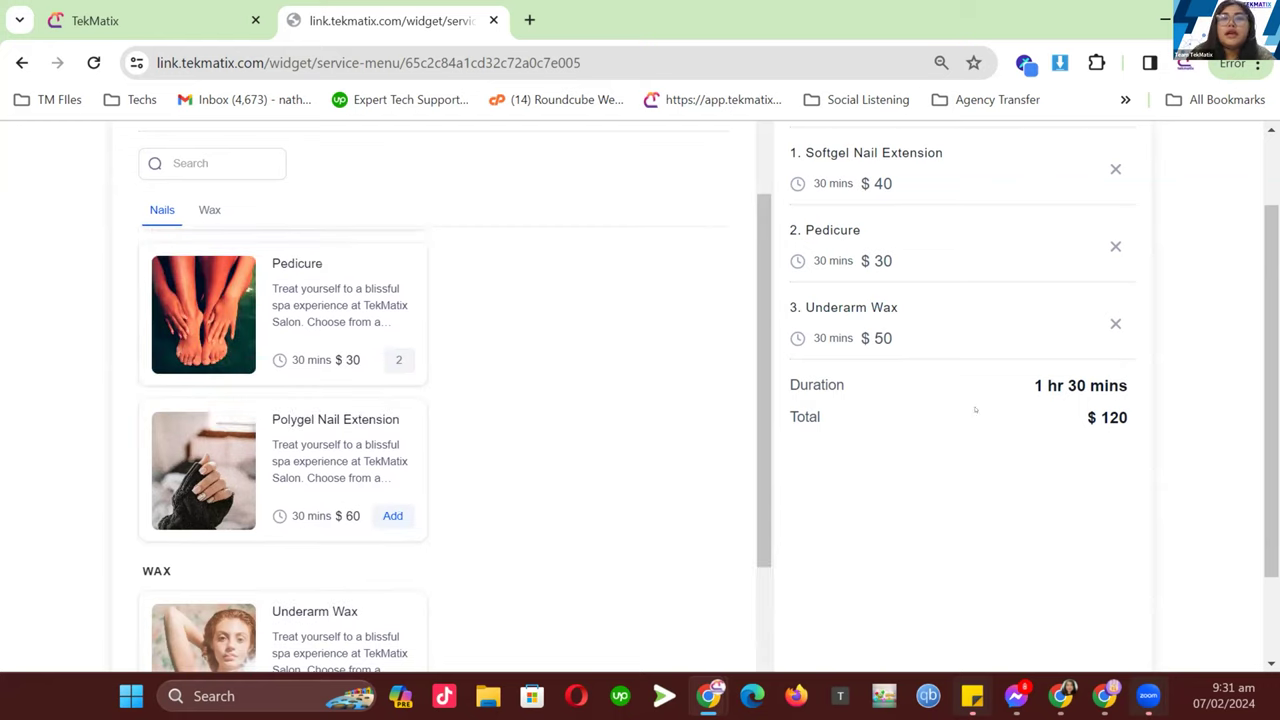
left_click_drag(1086, 417, 1120, 418)
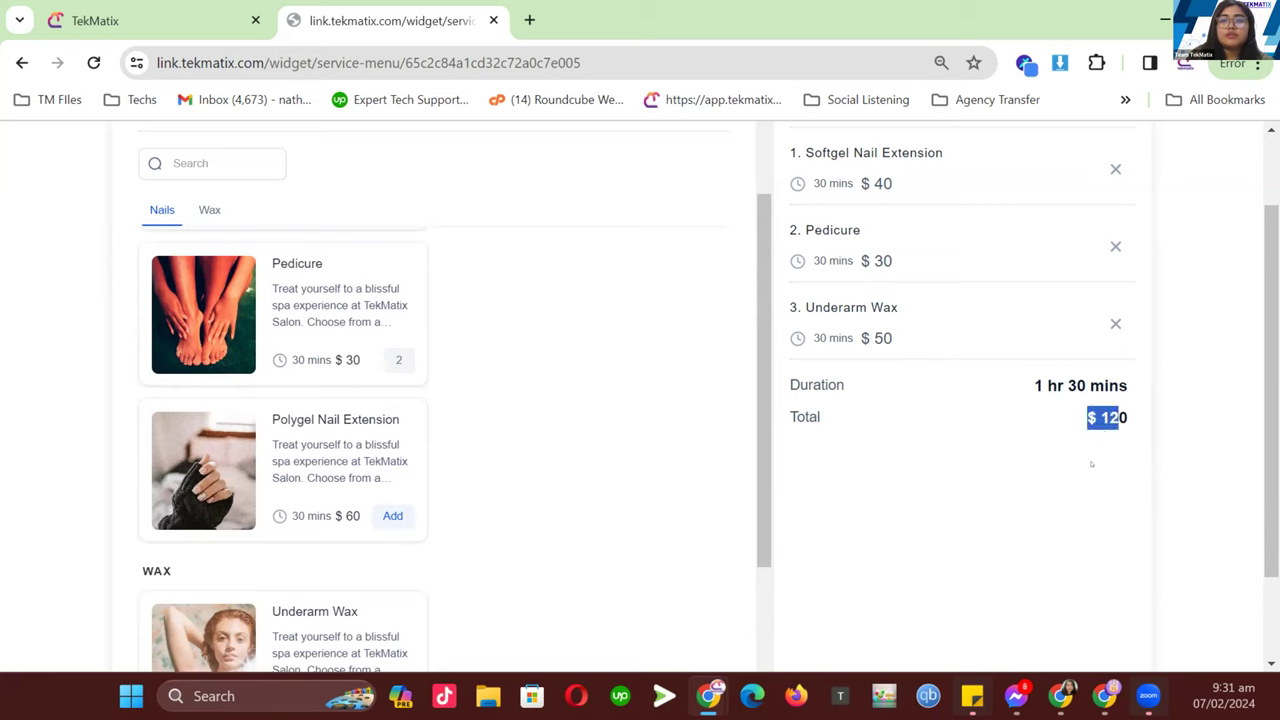
left_click_drag(1018, 384, 1088, 386)
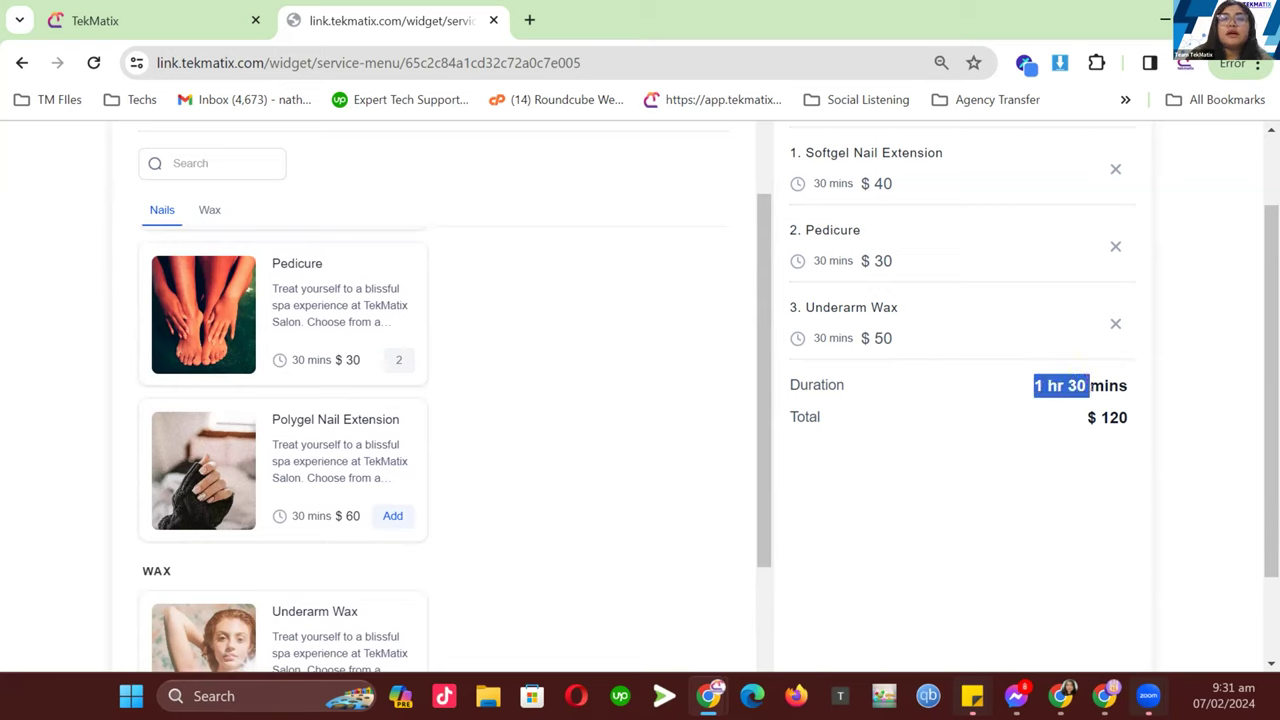
- Continue to the services review and confirm it to reach date and time selection
scroll(1050, 595, "down", 2)
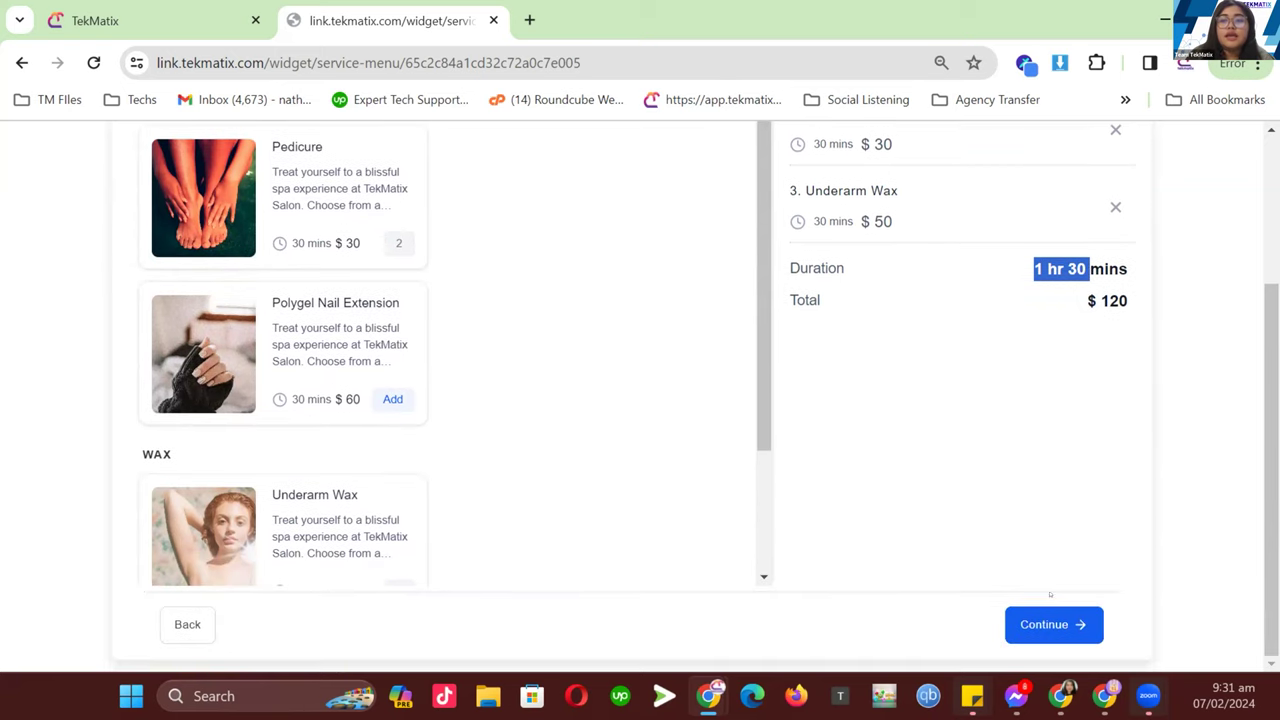
left_click(1051, 623)
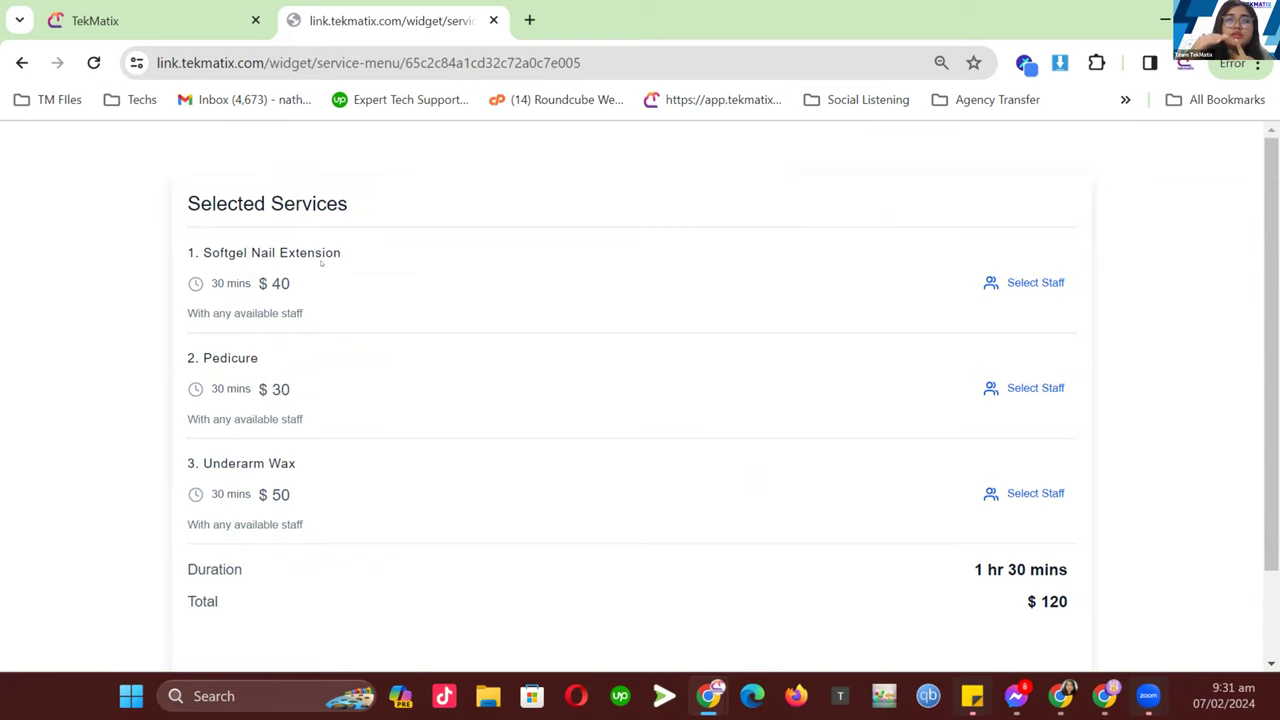
scroll(503, 344, "down", 1)
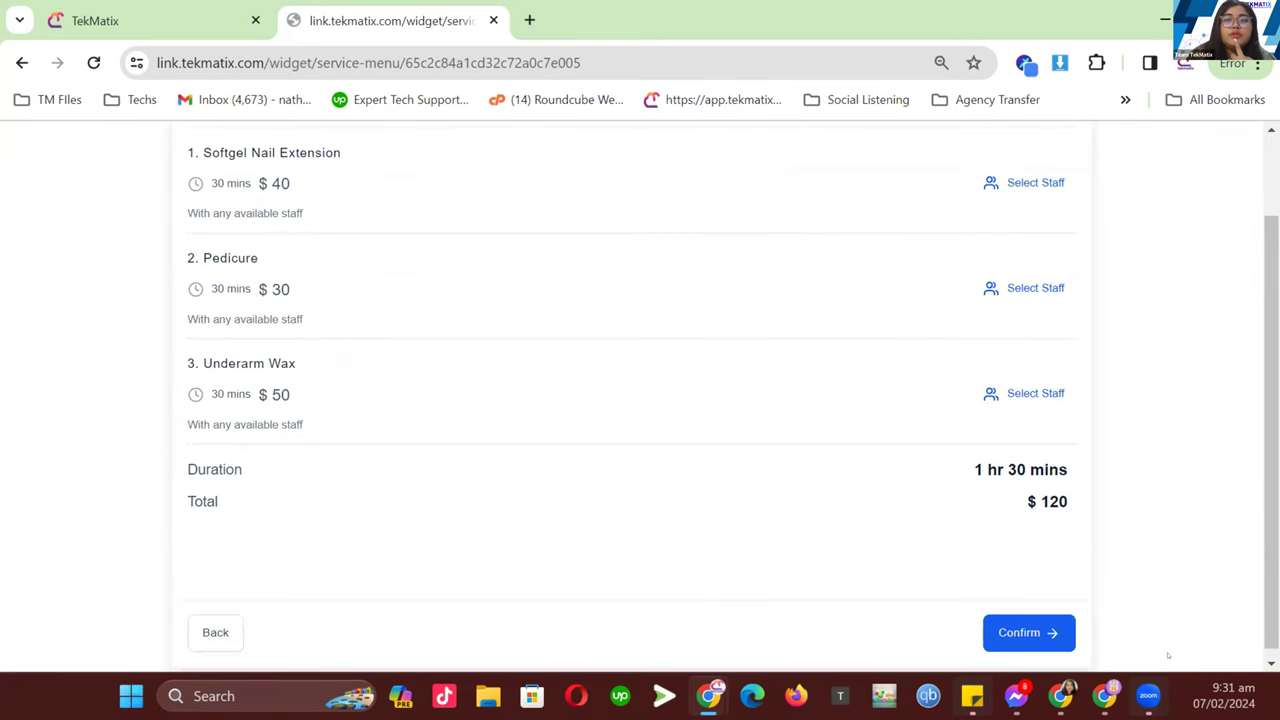
left_click_drag(1005, 495, 1068, 500)
left_click_drag(997, 469, 1030, 470)
left_click(993, 516)
scroll(1028, 594, "down", 1)
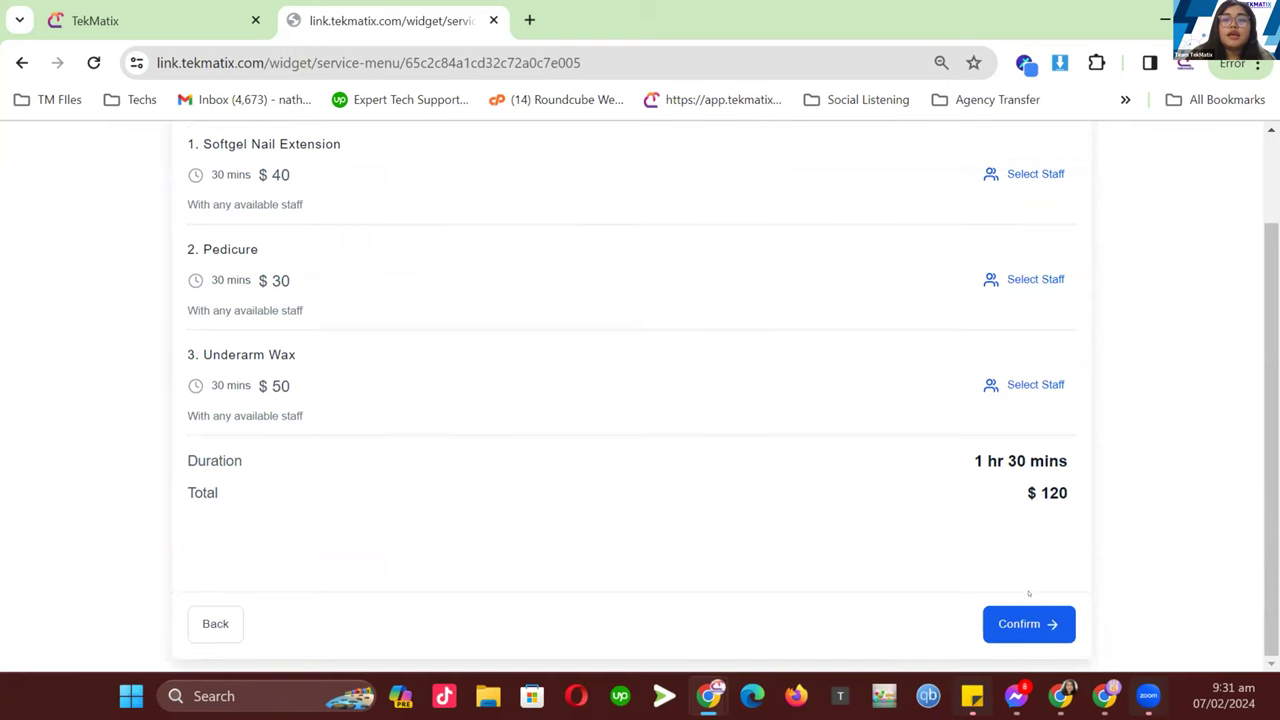
left_click(1031, 625)
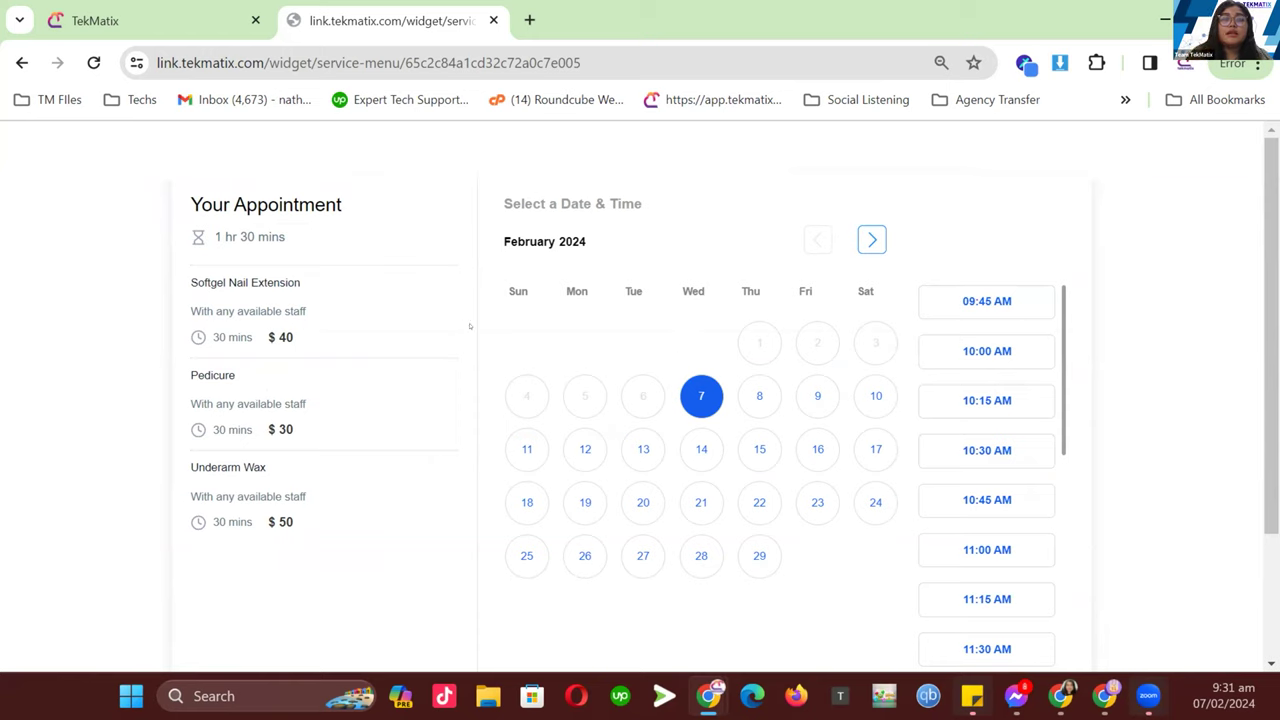
- Pick the 12:15 PM slot on Wed, Feb 7 and continue to the information form
left_click_drag(302, 283, 190, 283)
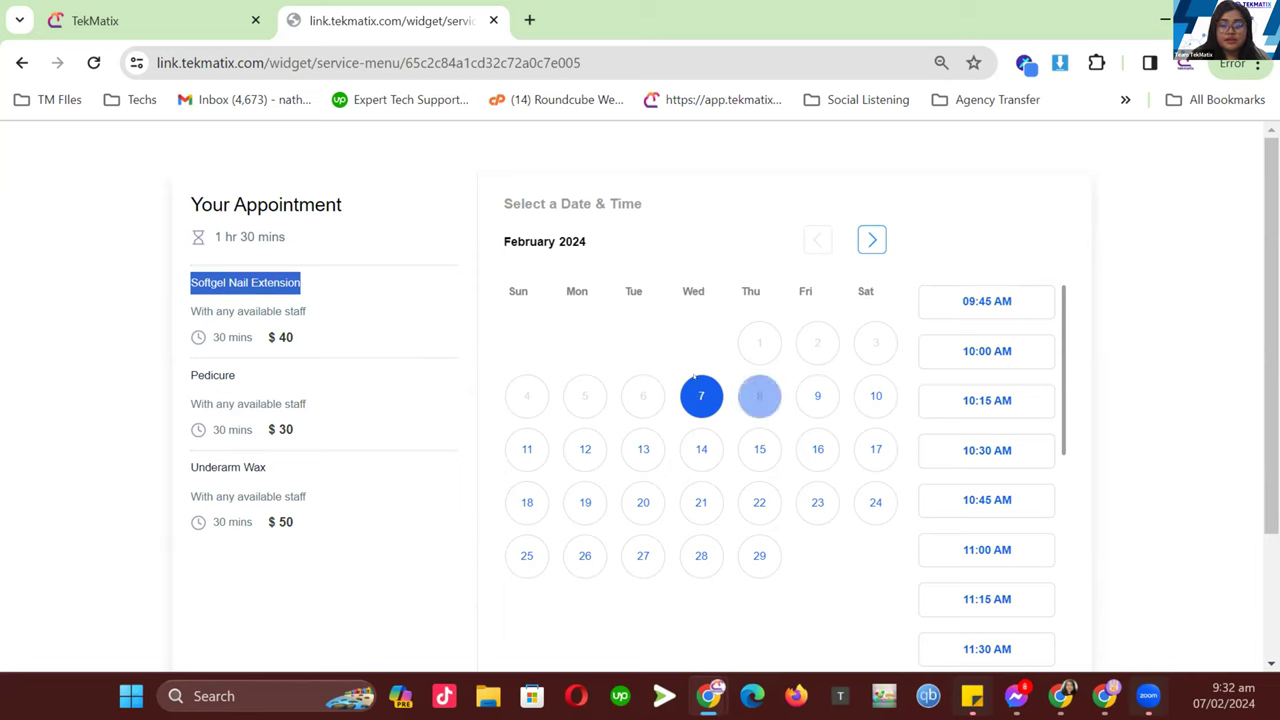
scroll(1025, 452, "down", 3)
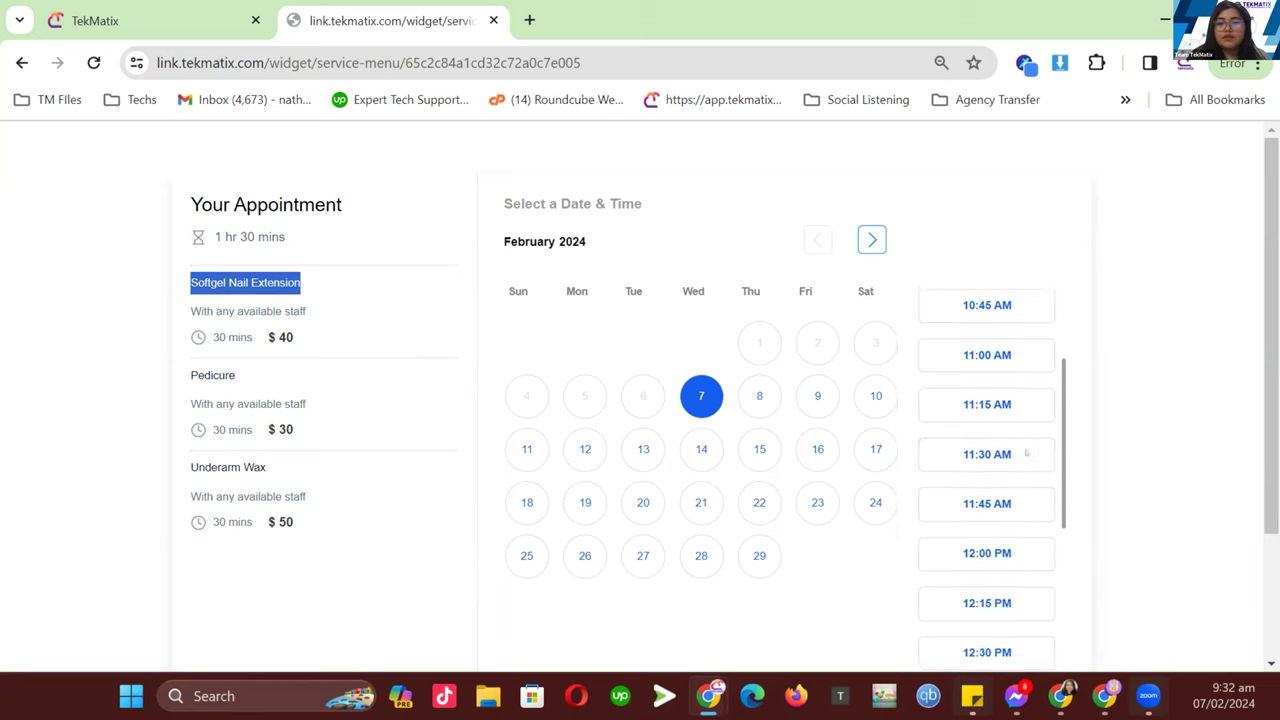
left_click(997, 497)
left_click(997, 497)
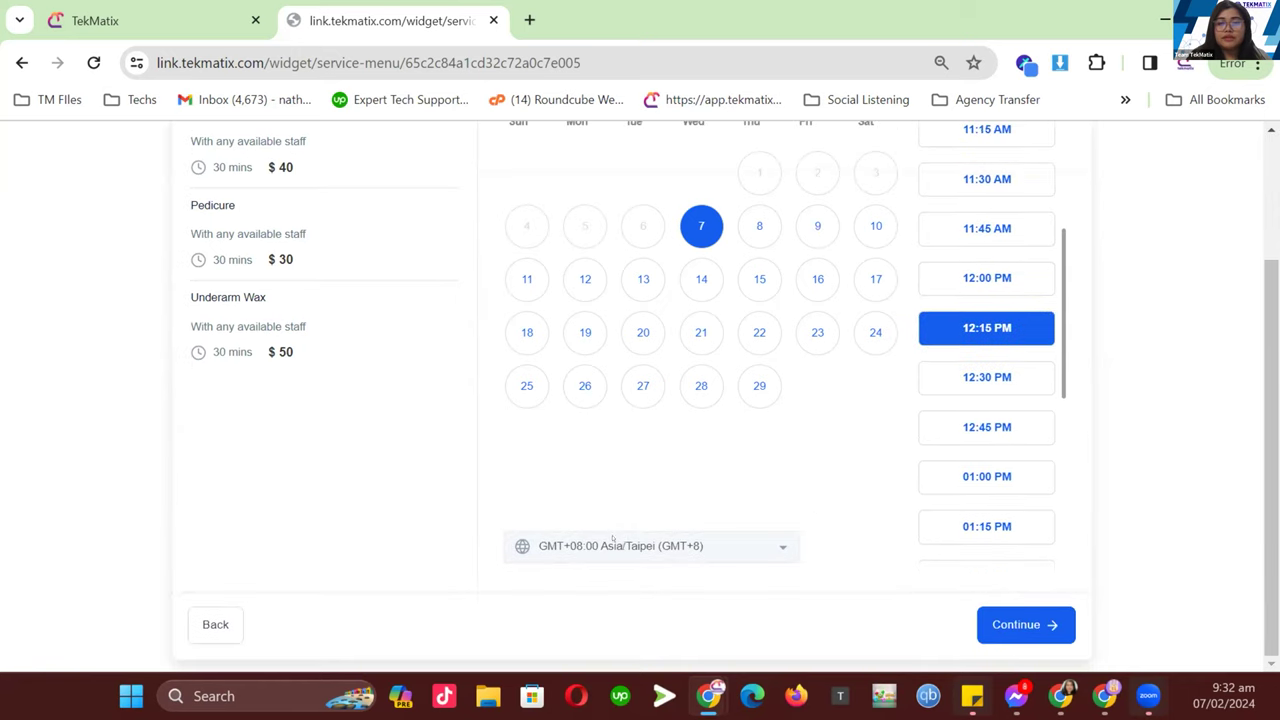
scroll(985, 380, "up", 3)
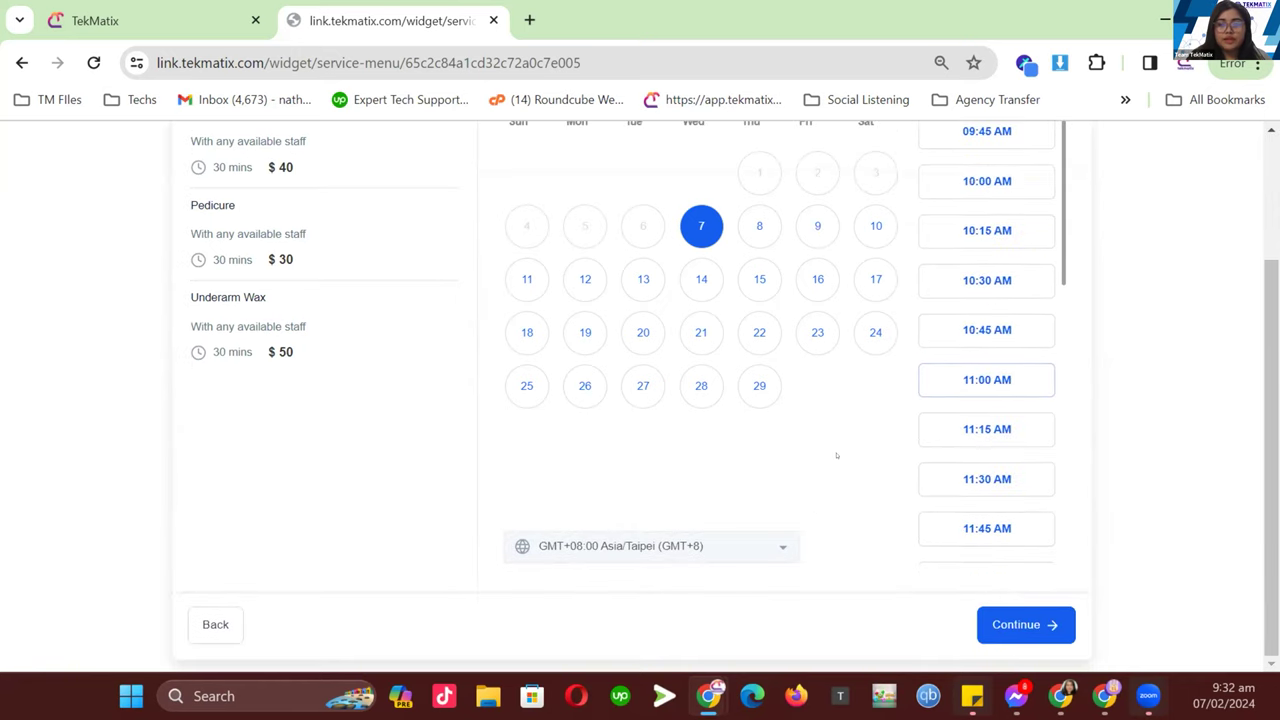
left_click(1016, 625)
scroll(609, 356, "down", 1)
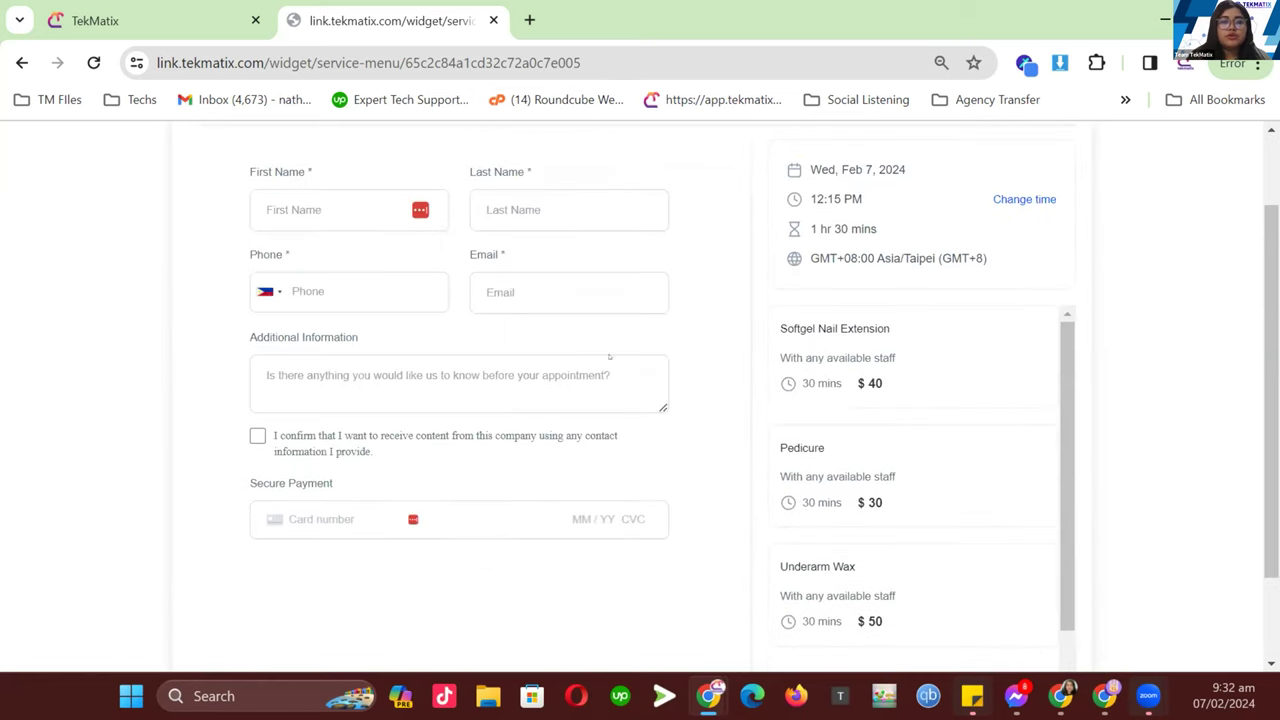
- Review the booking form's duration, additional info and card fields, then return to Calendar Settings
scroll(872, 356, "down", 1)
scroll(846, 380, "up", 1)
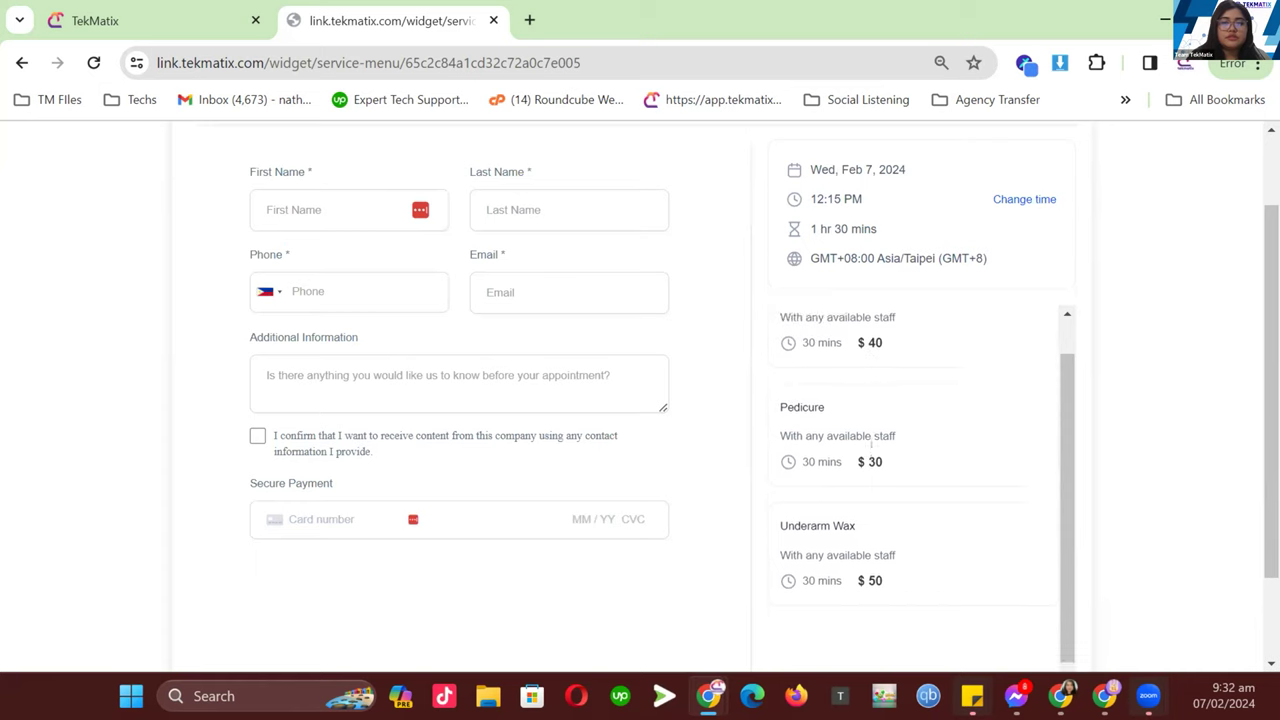
left_click_drag(817, 229, 872, 229)
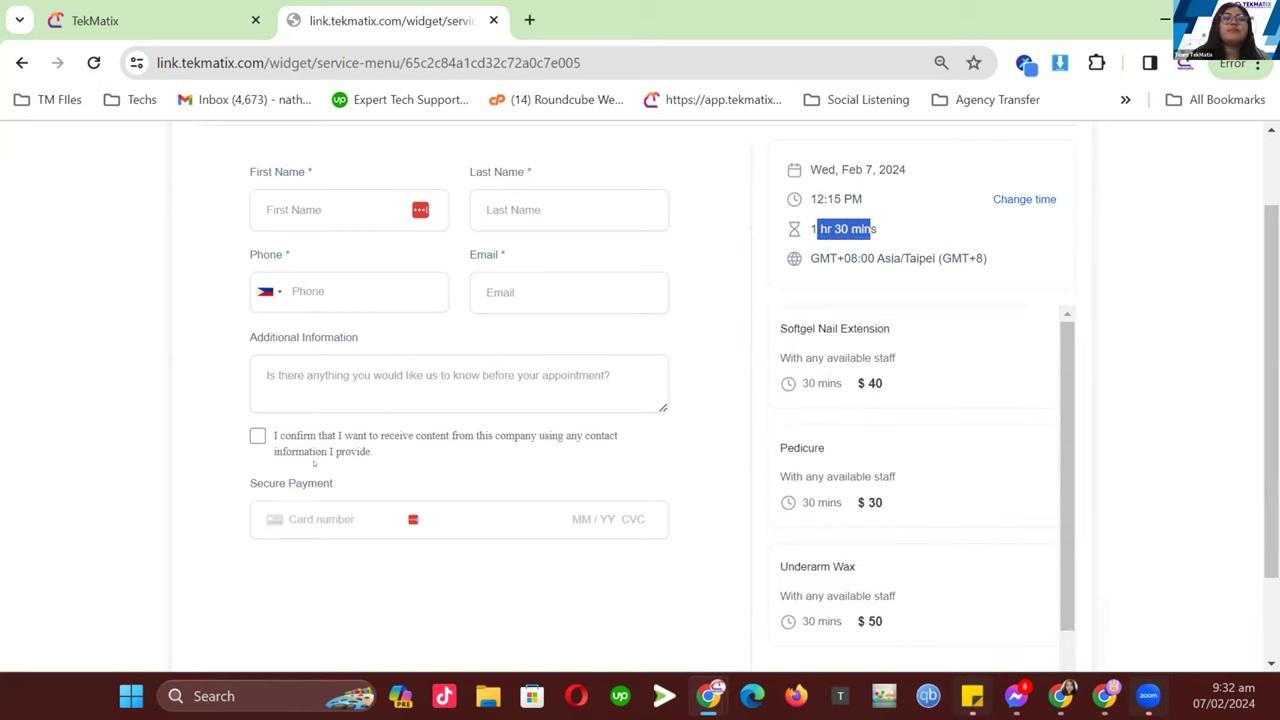
left_click(357, 387)
left_click(340, 519)
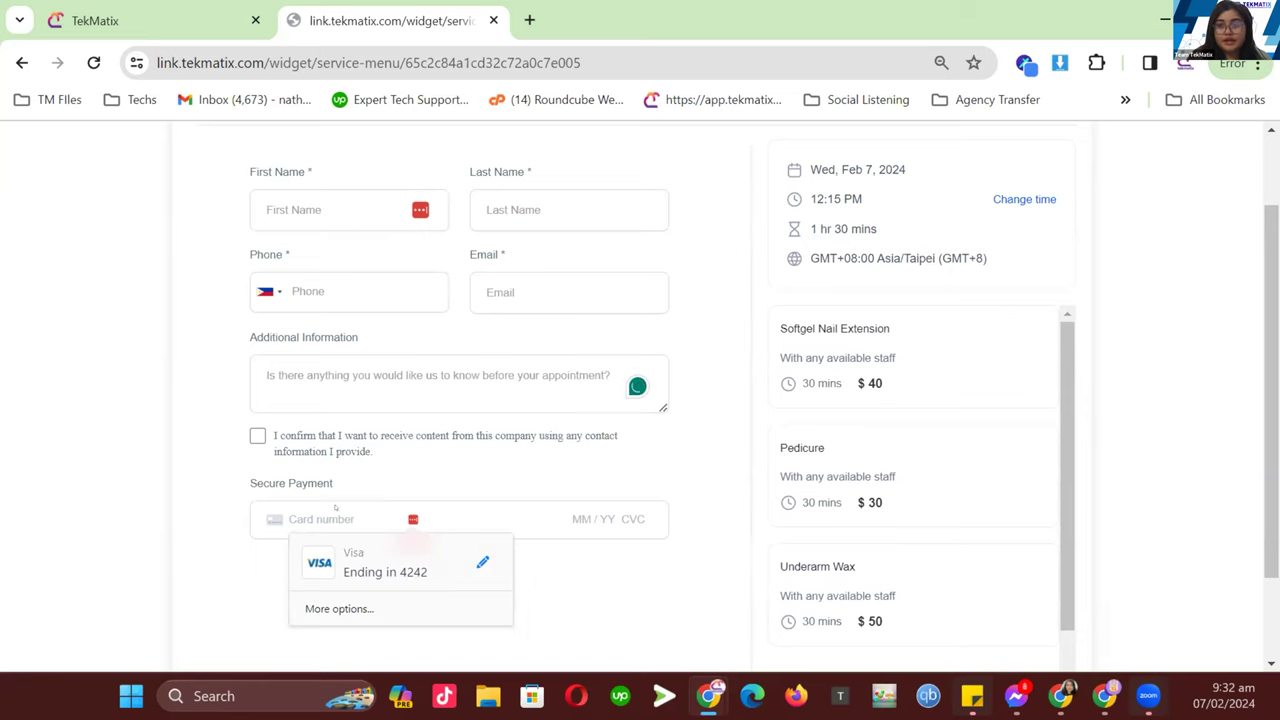
scroll(357, 484, "up", 1)
scroll(663, 466, "down", 2)
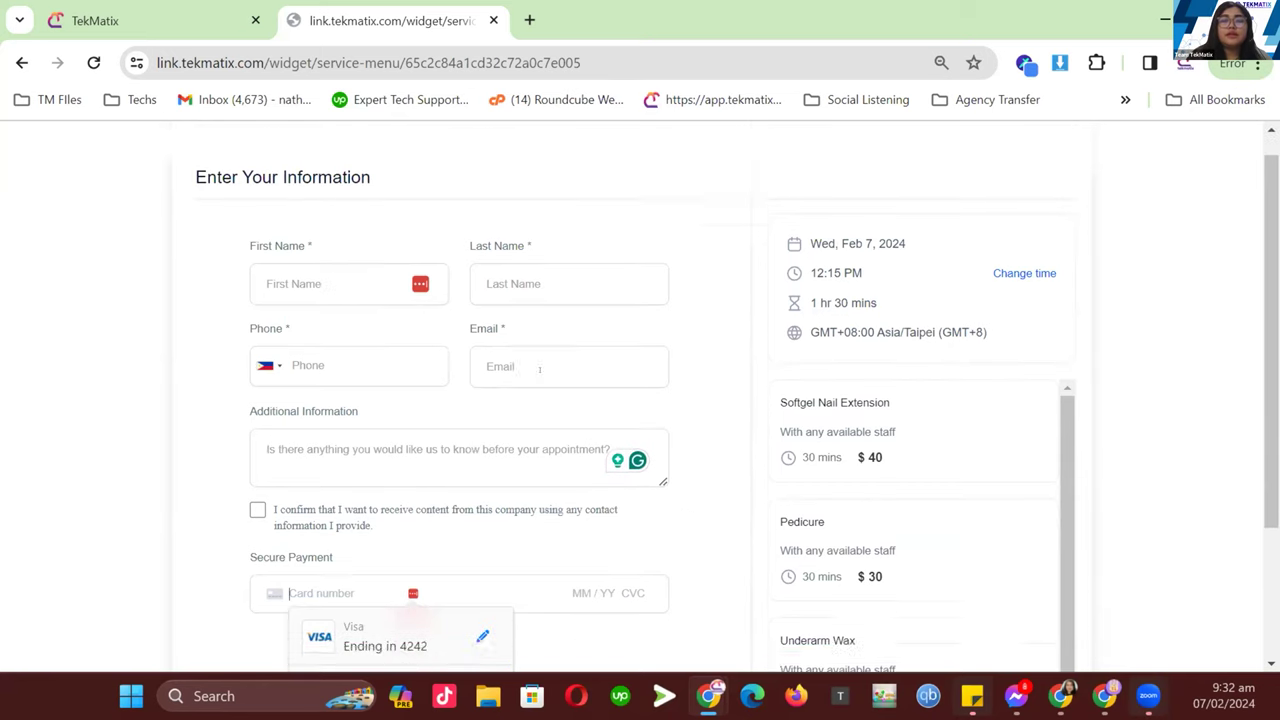
scroll(663, 466, "up", 2)
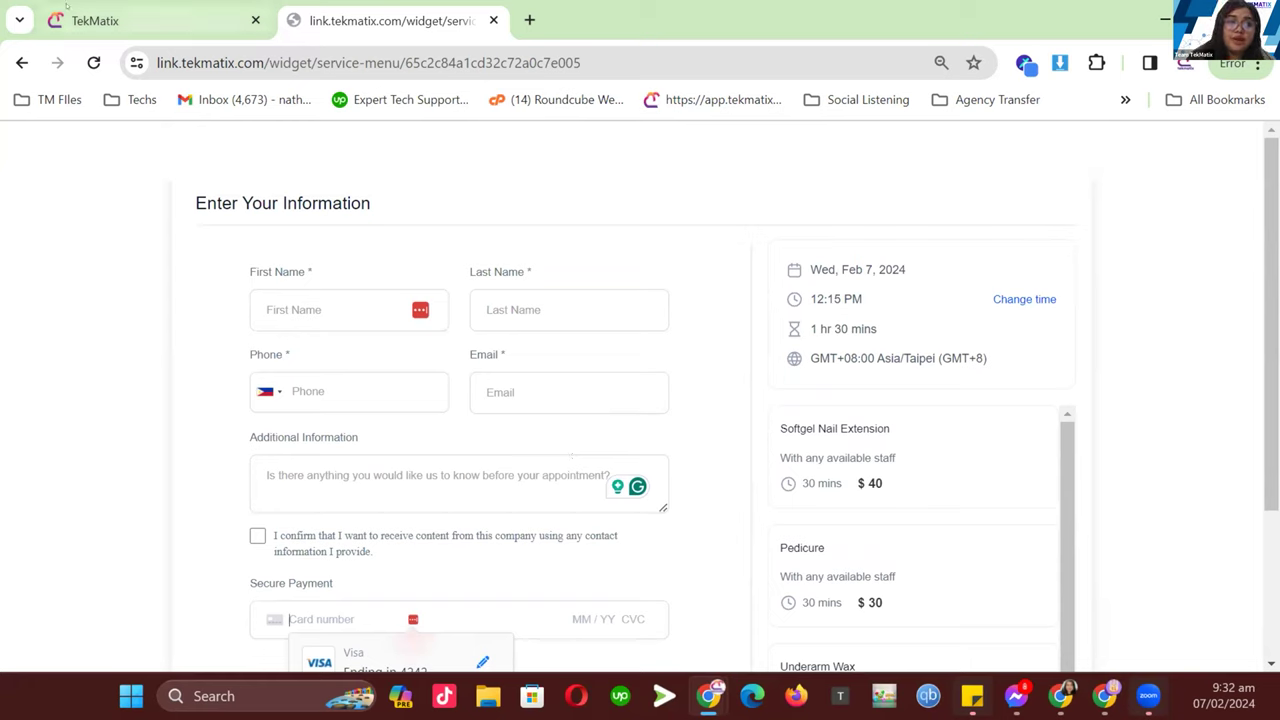
left_click(110, 20)
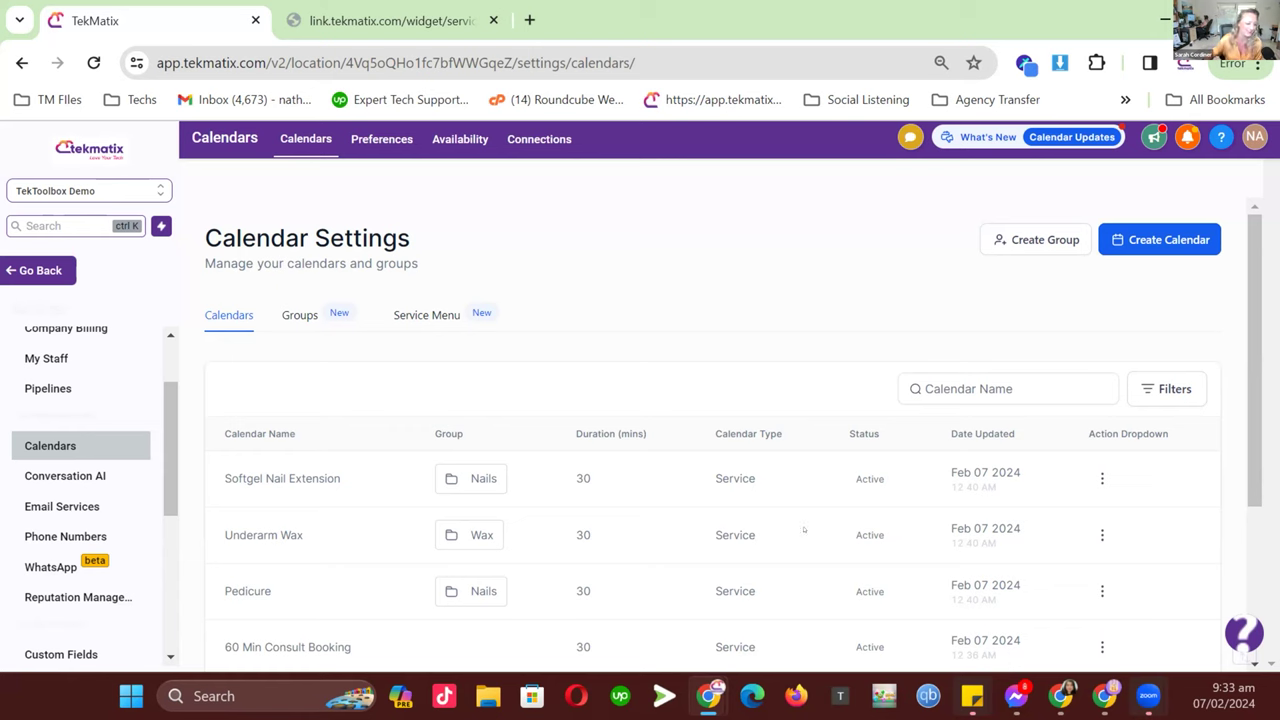
- Point out Softgel Nail Extension and Underarm Wax in the calendar list, then view Groups
scroll(525, 495, "down", 1)
scroll(569, 338, "up", 1)
scroll(566, 335, "down", 1)
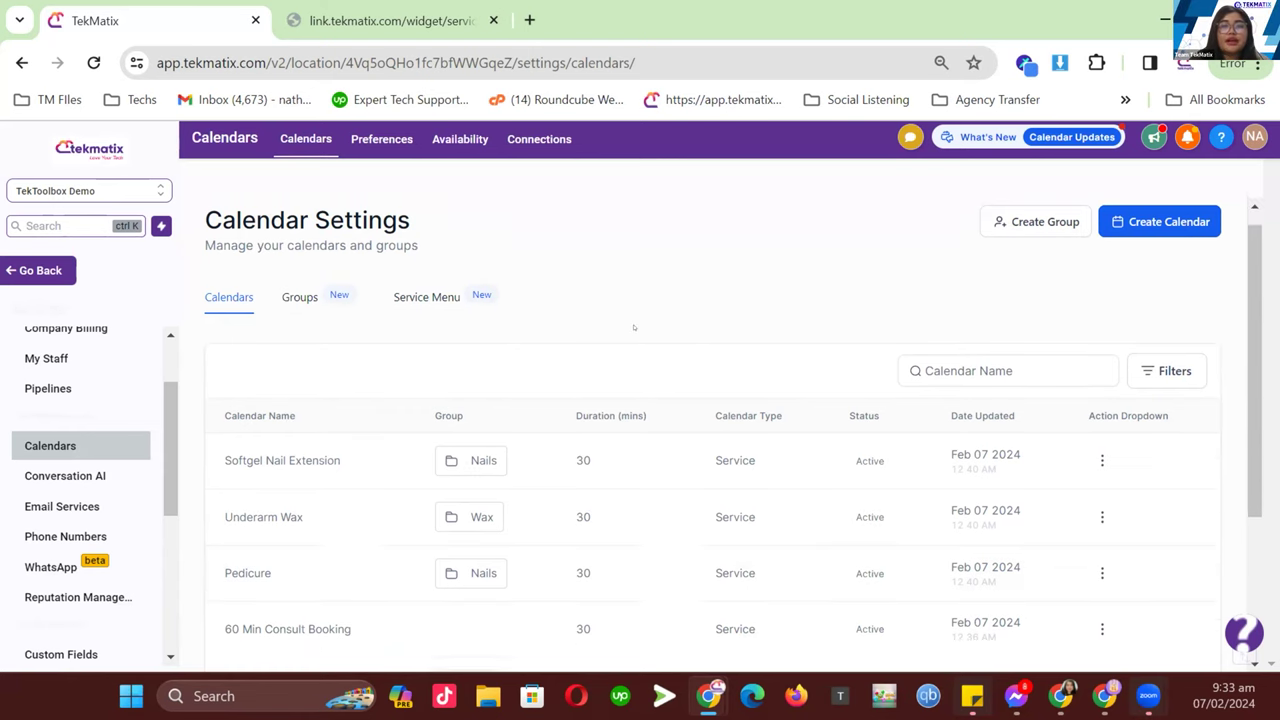
left_click_drag(343, 380, 224, 380)
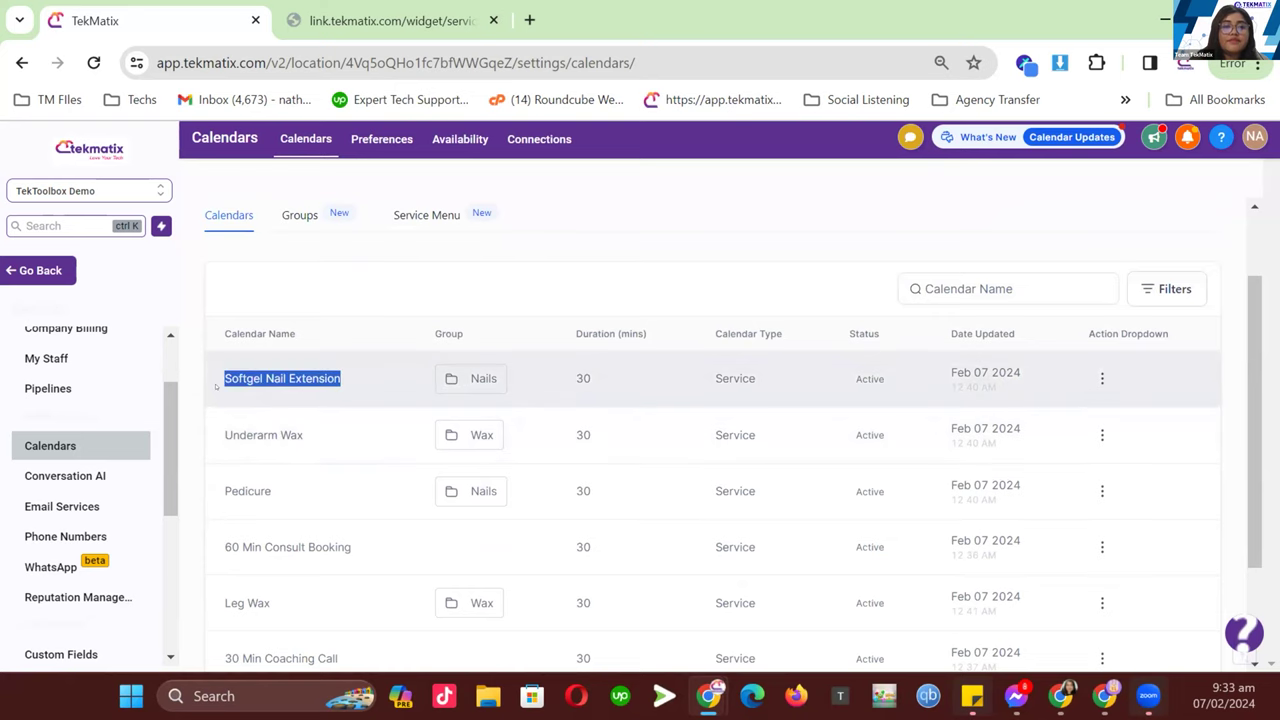
left_click(260, 447)
left_click_drag(304, 435, 224, 435)
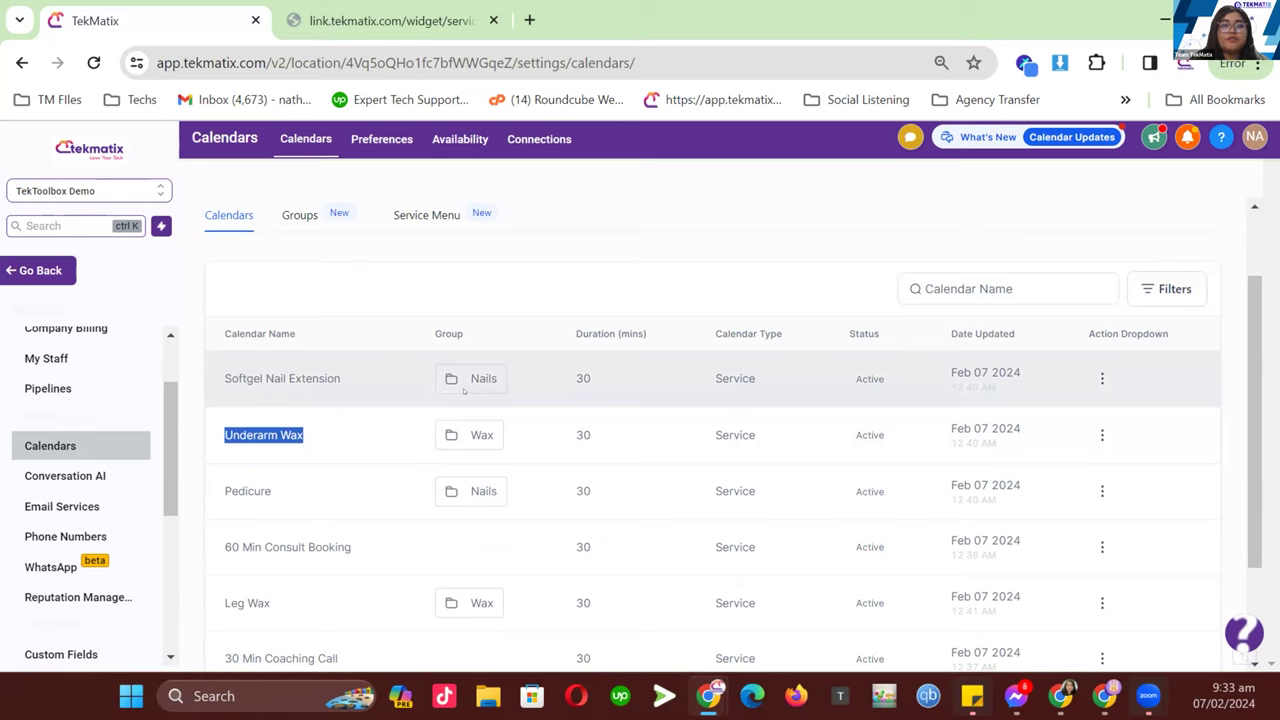
left_click(308, 215)
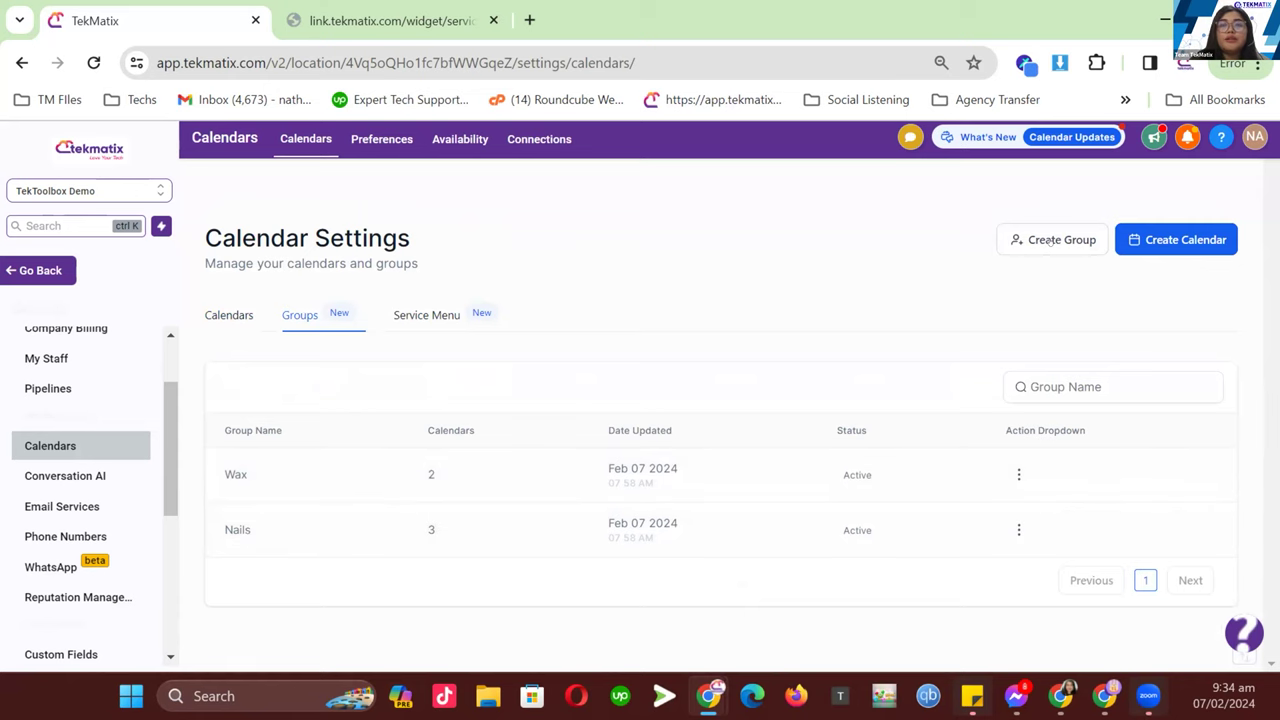
- Create the Brows calendar group with URL slug n-brows and go back to Calendars
left_click(1057, 240)
left_click(711, 345)
type("Brows")
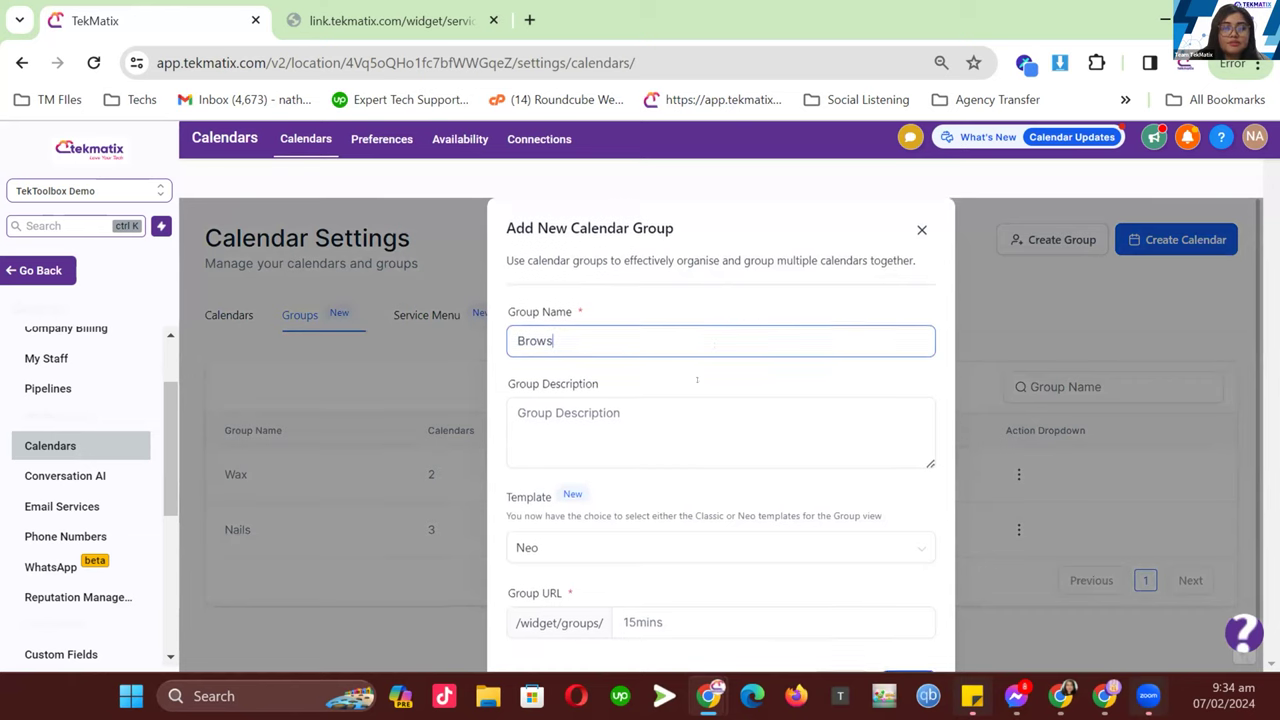
scroll(660, 400, "down", 1)
left_click(646, 379)
left_click(645, 573)
type("n")
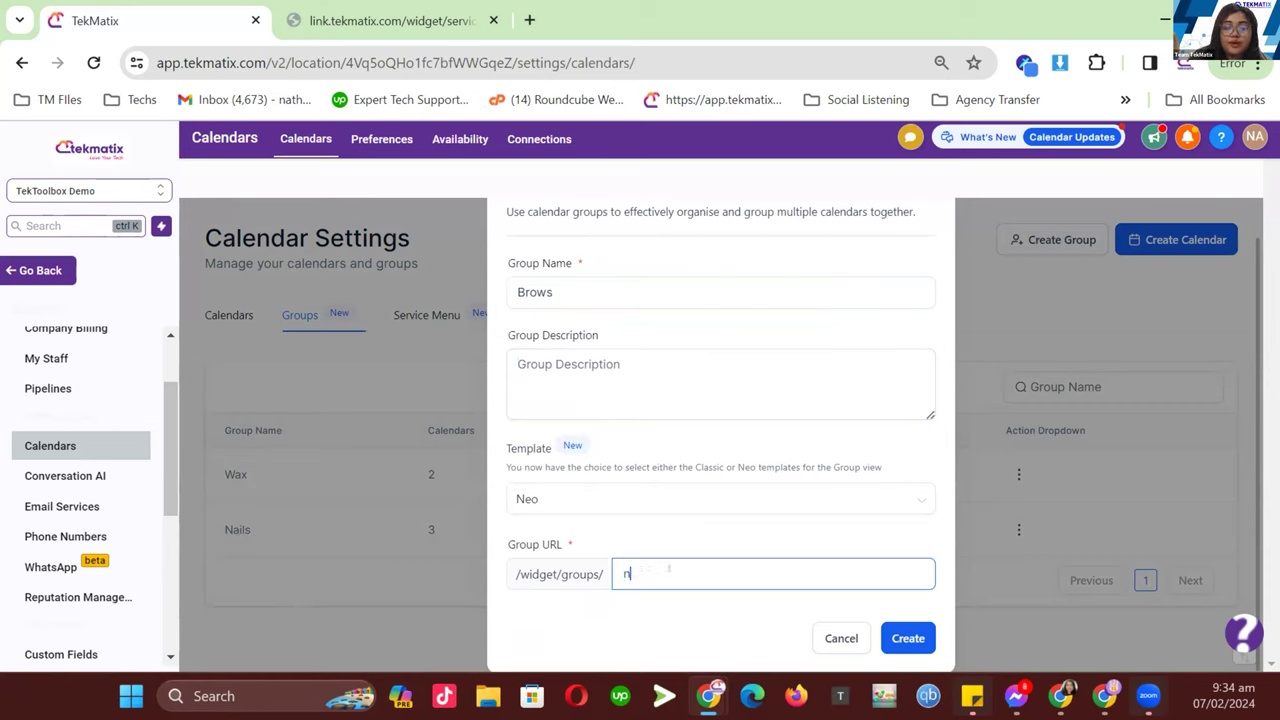
type("-brows")
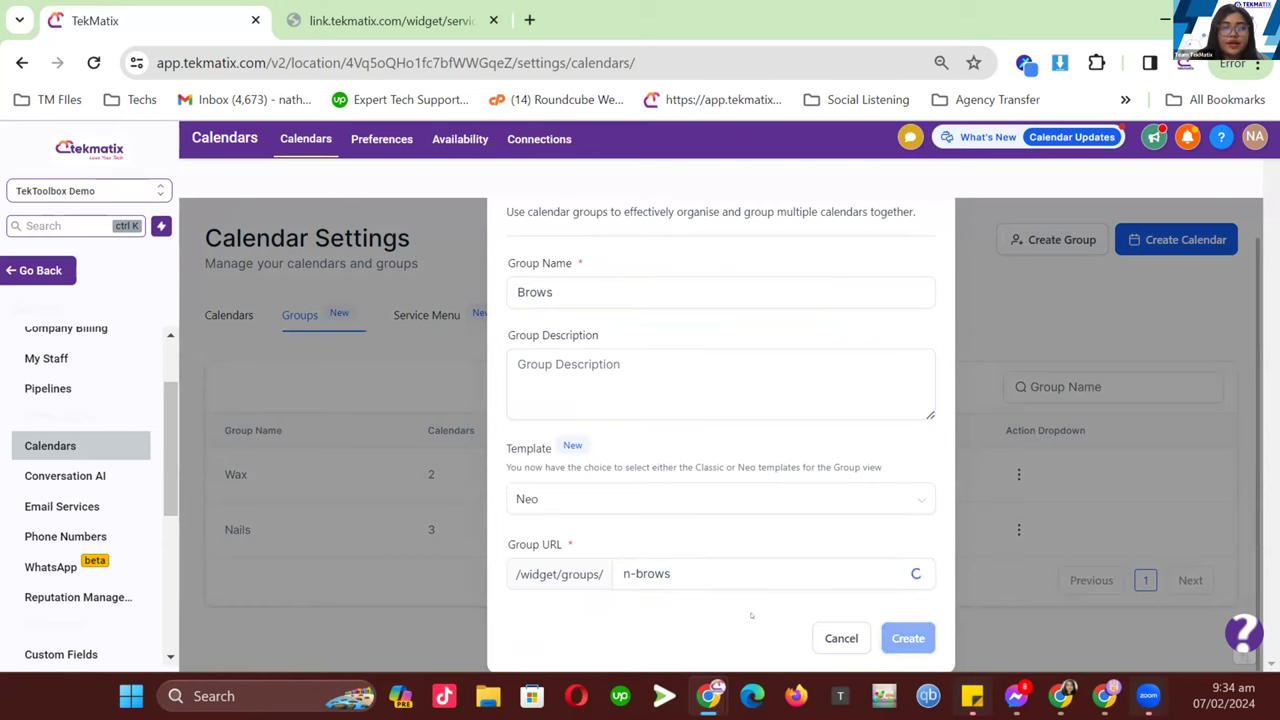
left_click(884, 638)
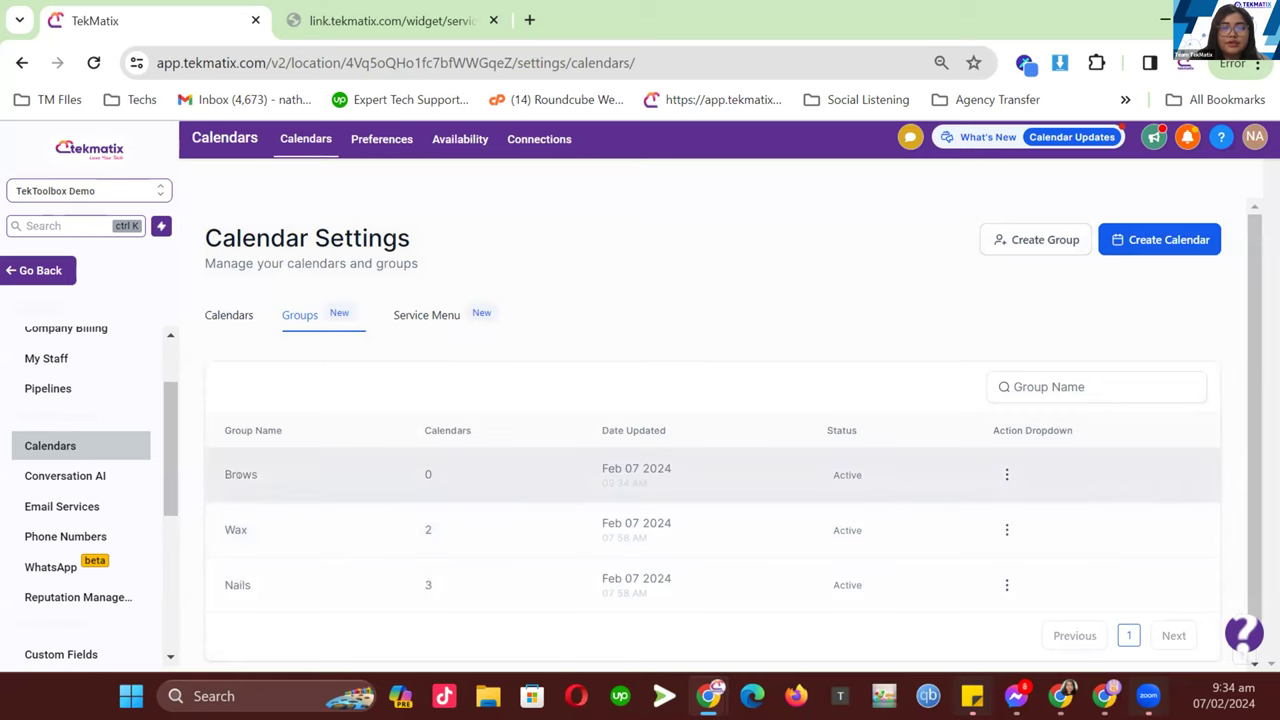
left_click(228, 318)
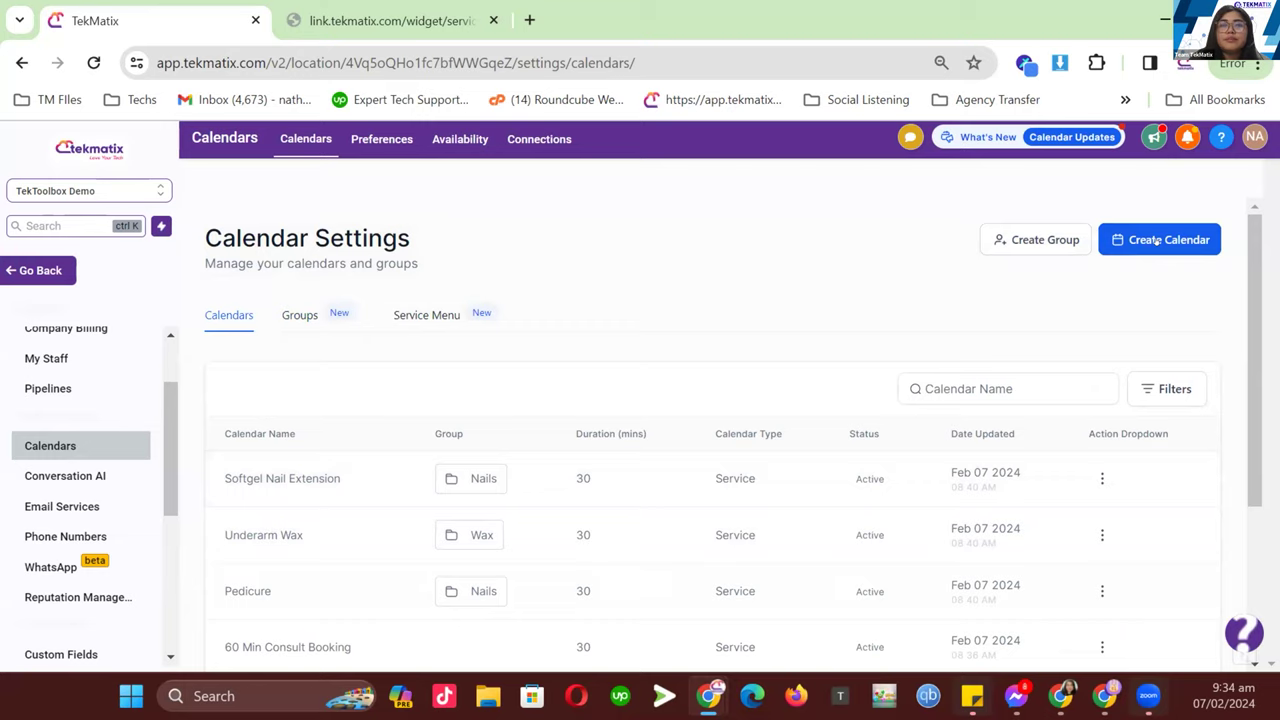
left_click(1156, 241)
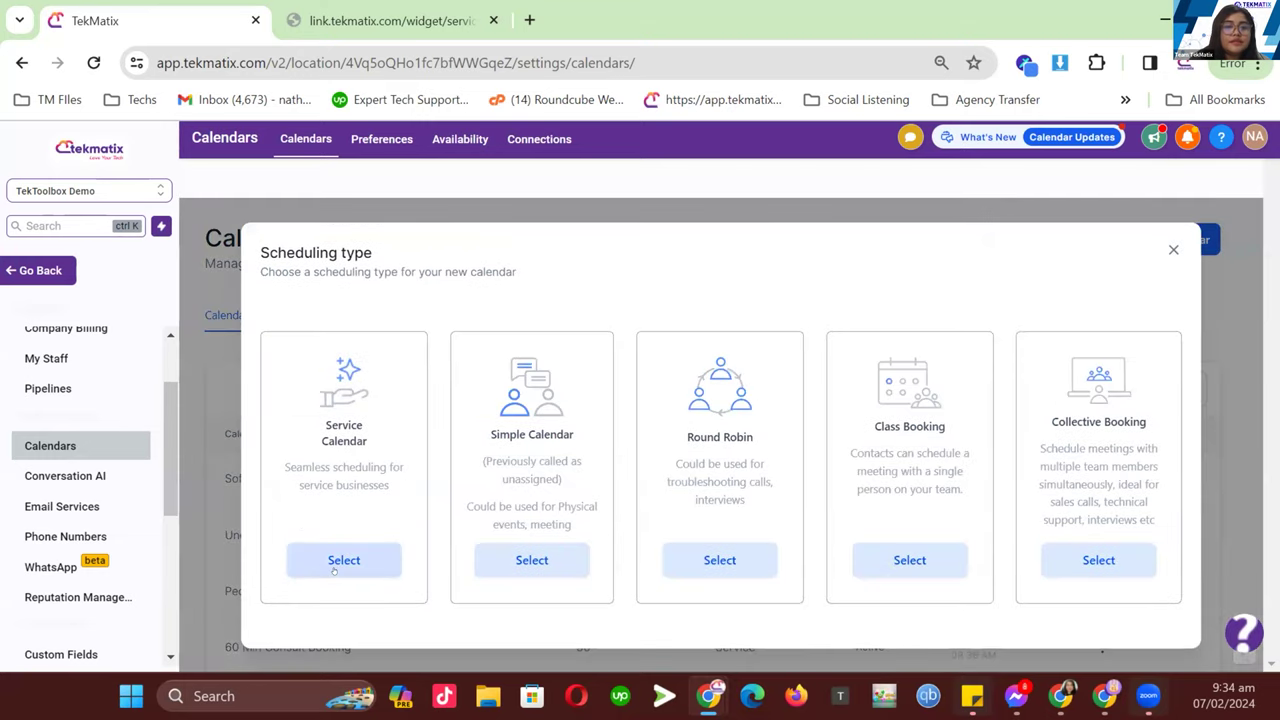
- Start a service calendar named Brow Lamination and assign a staff member to it
left_click(338, 561)
left_click(730, 284)
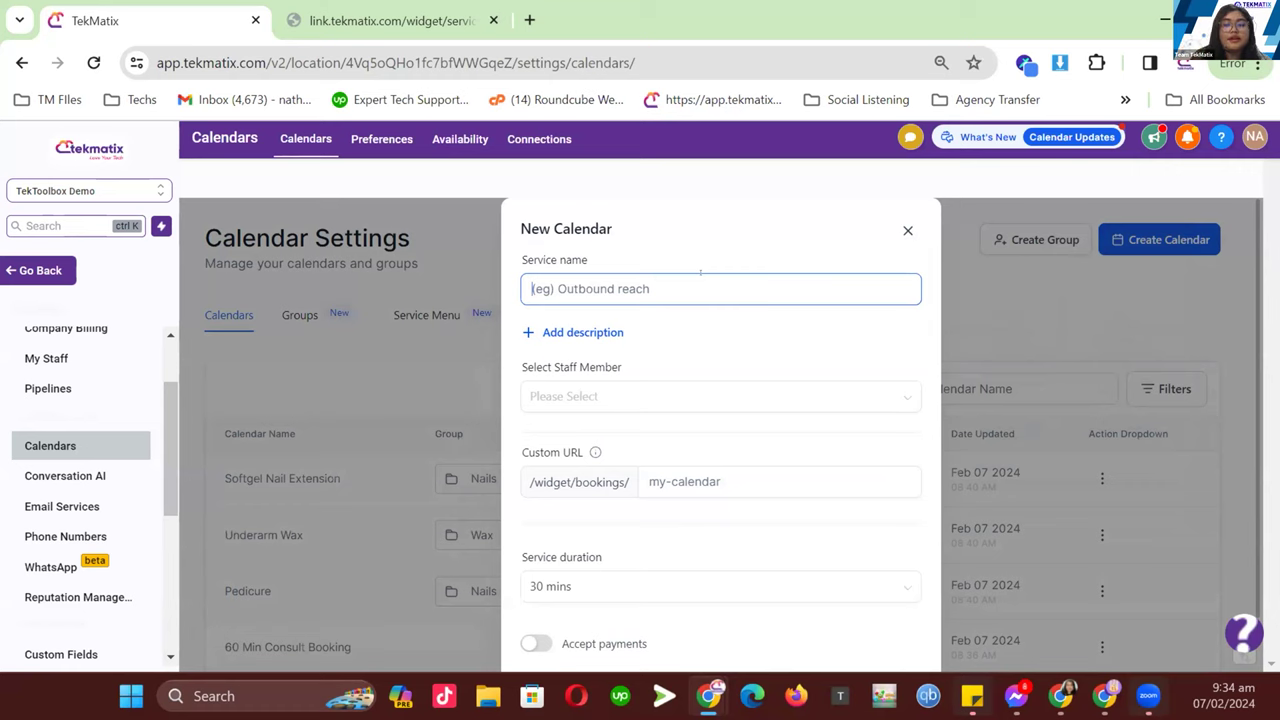
type("Brow ")
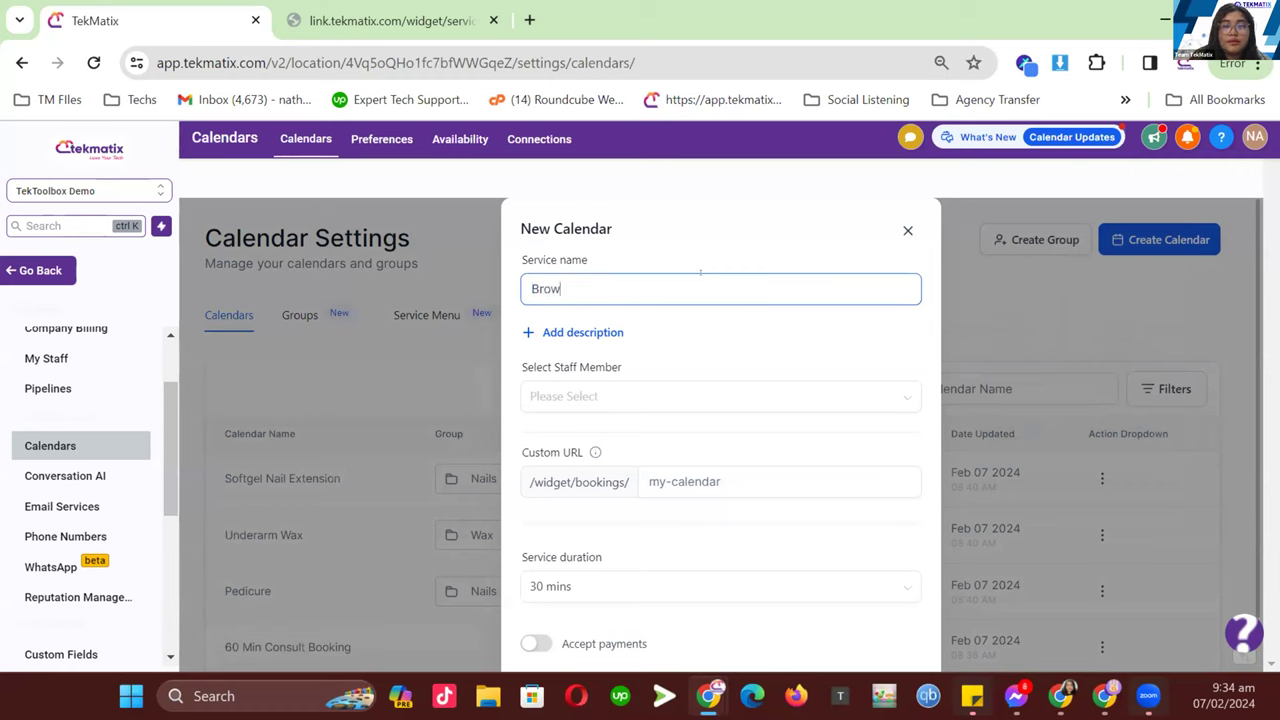
type("Lamination")
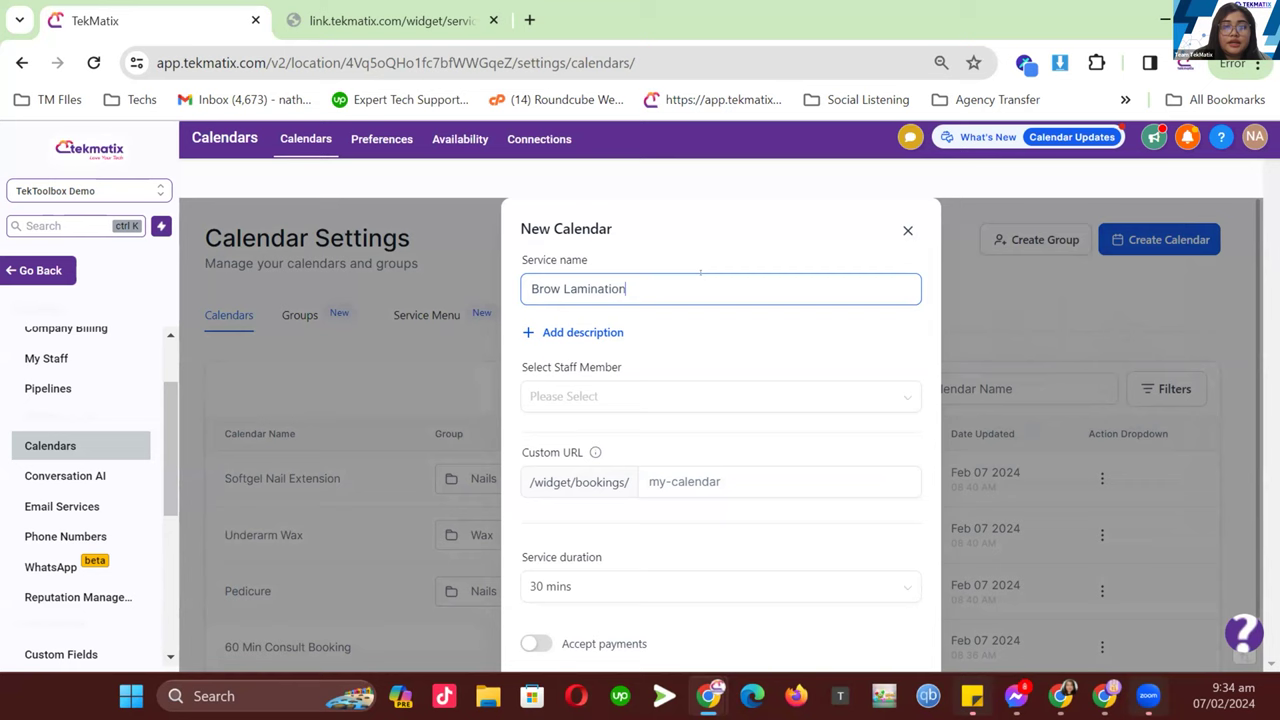
scroll(578, 355, "down", 2)
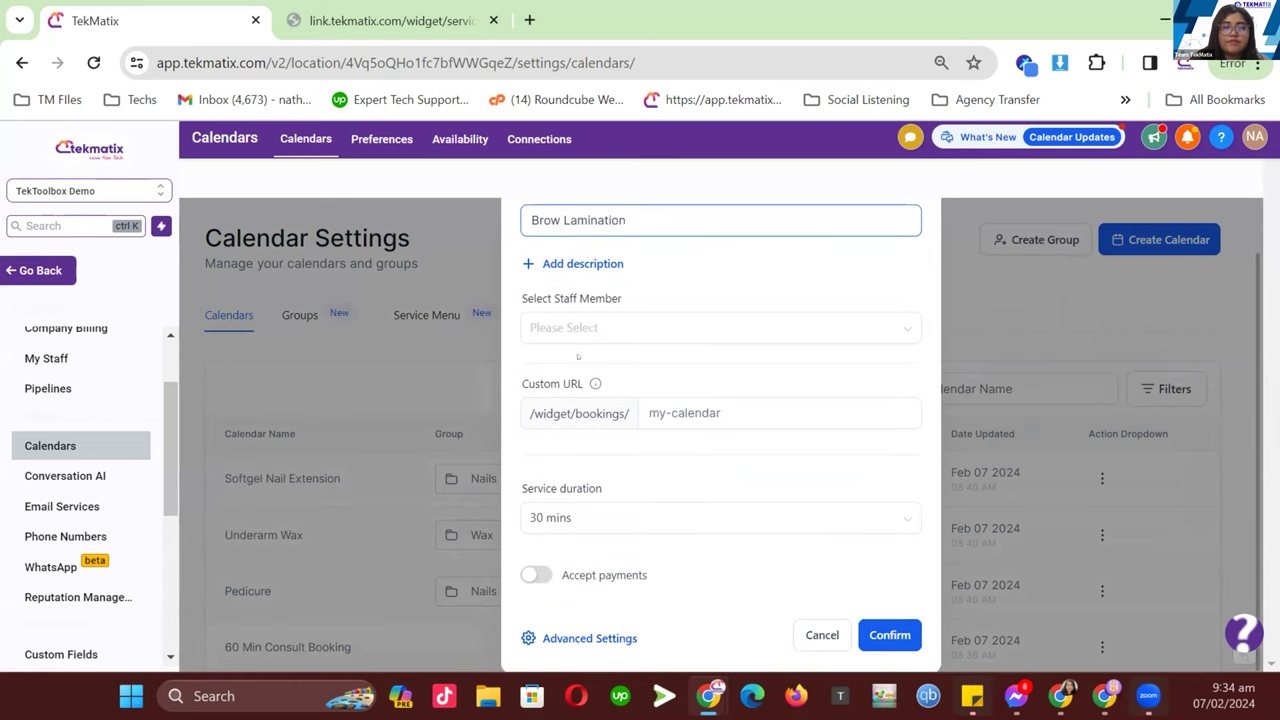
left_click(581, 327)
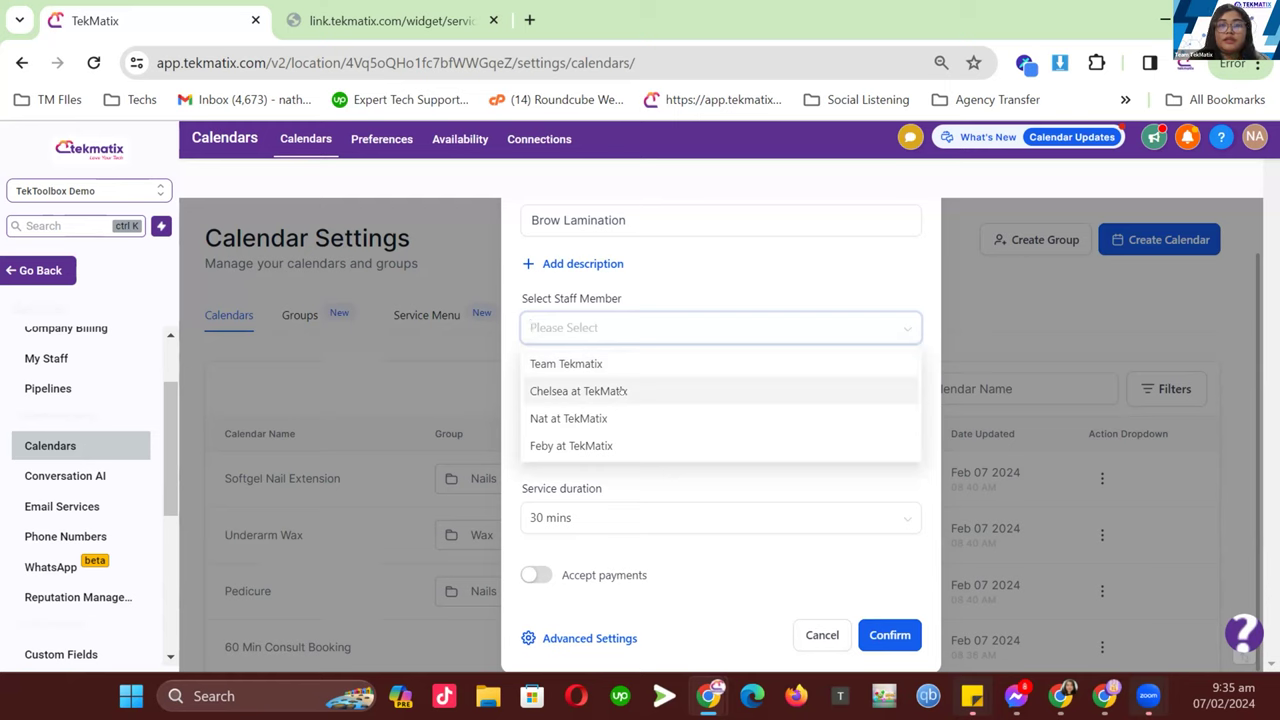
left_click(658, 418)
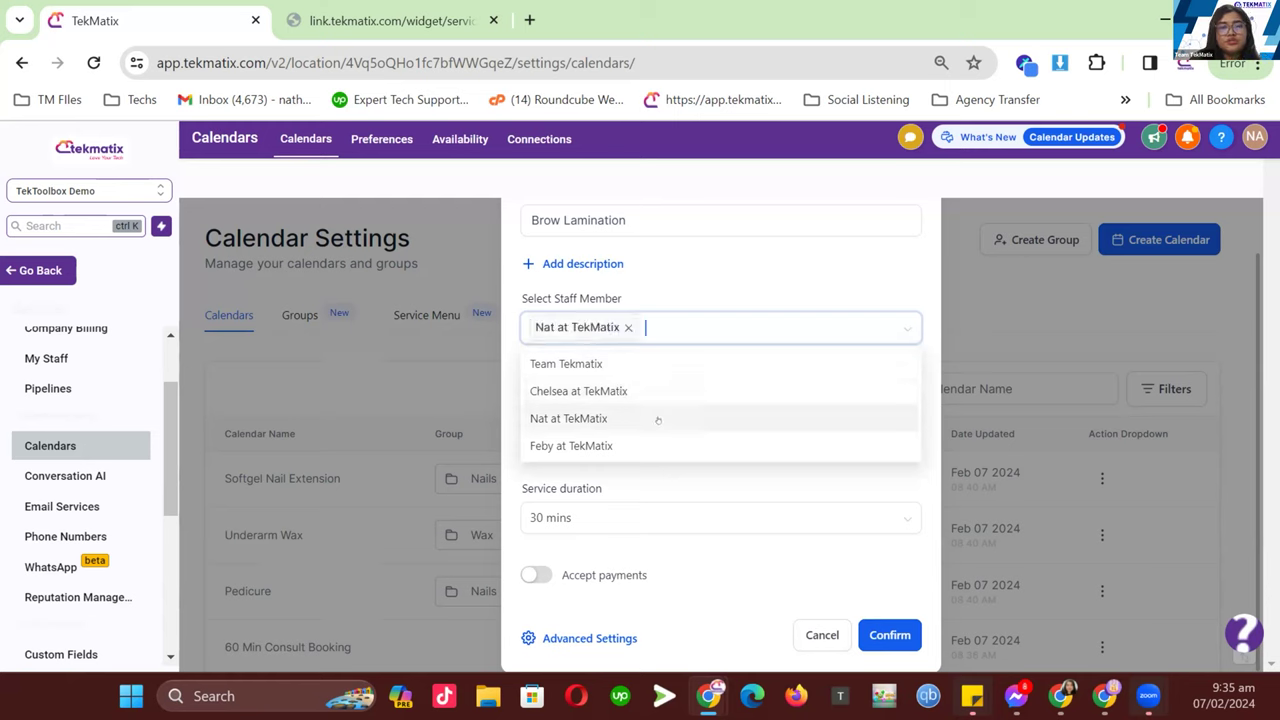
left_click(716, 291)
- Set the custom URL to n-brow-lmaination and keep the 30 mins duration
left_click(664, 411)
type("n-brown")
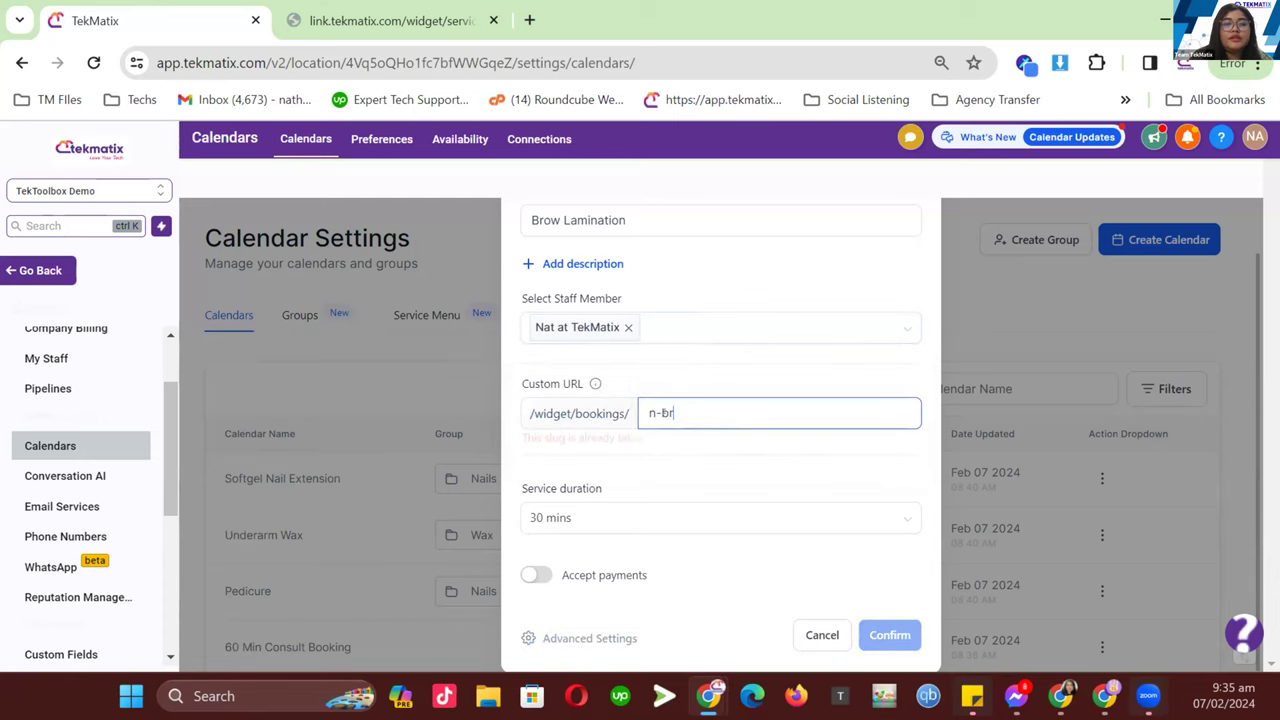
key("BackSpace")
type("-lmaination")
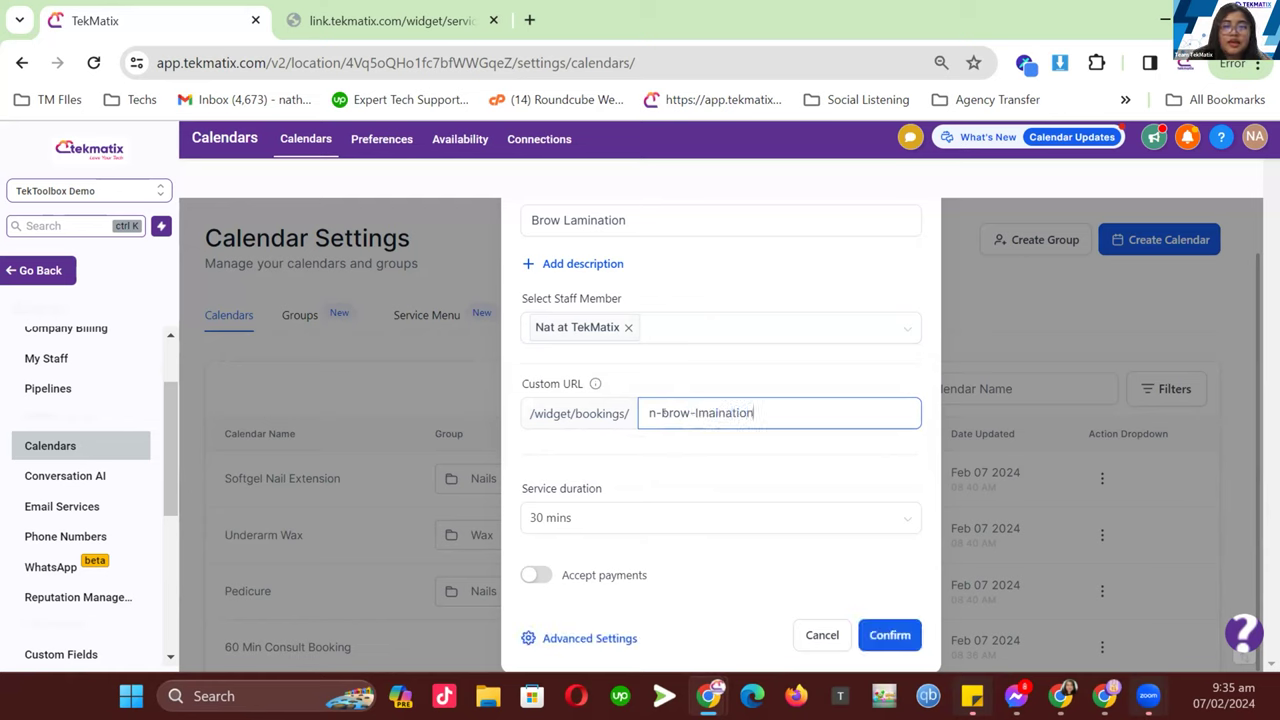
left_click(590, 527)
left_click(591, 527)
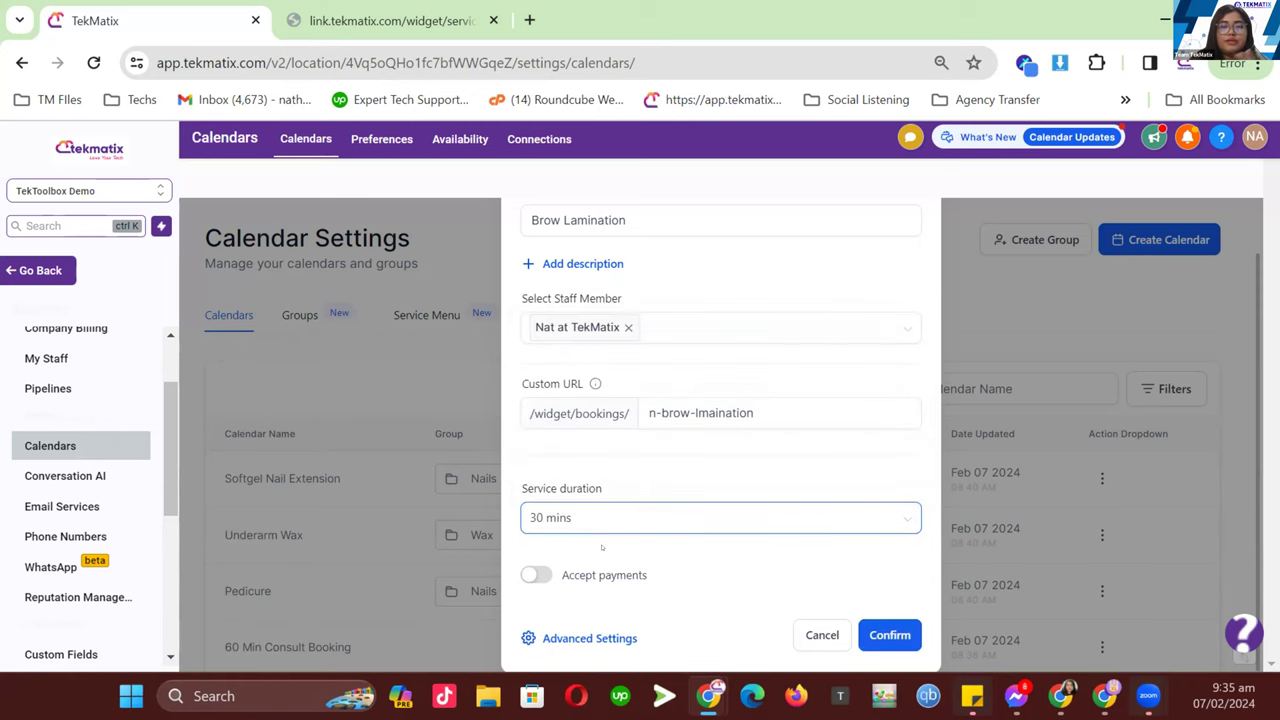
- Turn on payment of 50 USD and confirm creating the calendar
left_click(537, 574)
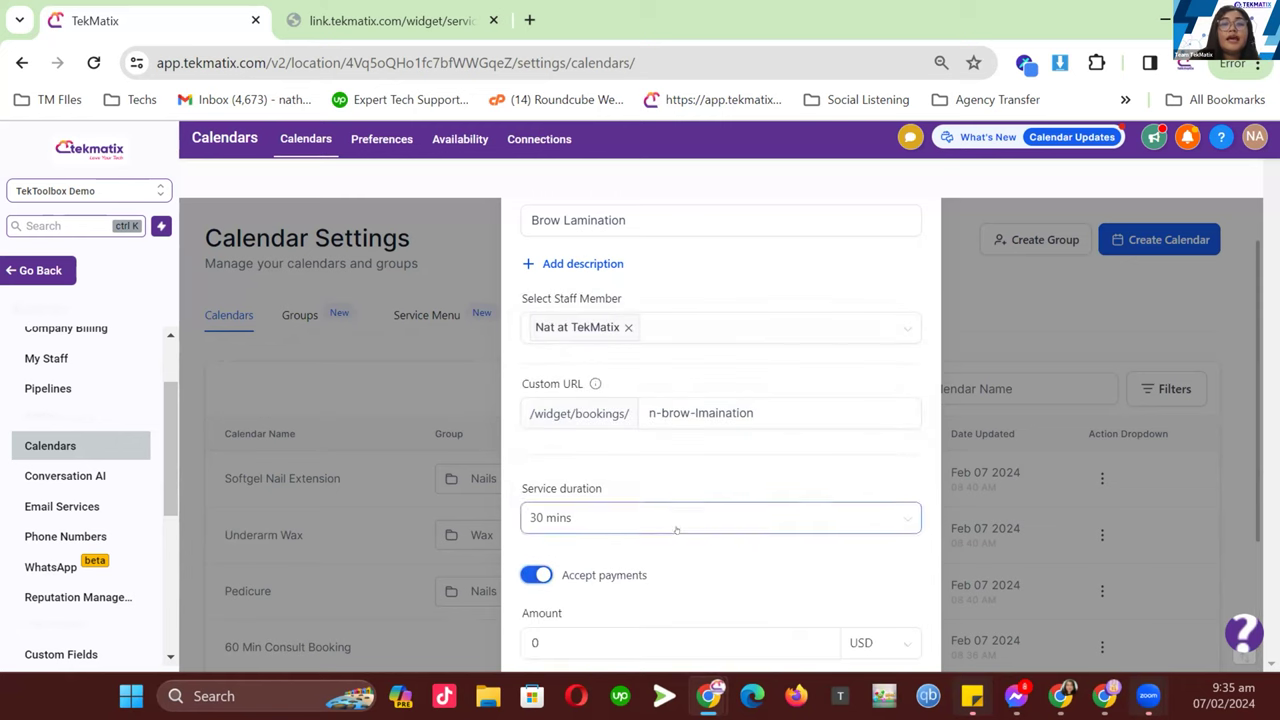
scroll(665, 537, "down", 1)
left_click(890, 545)
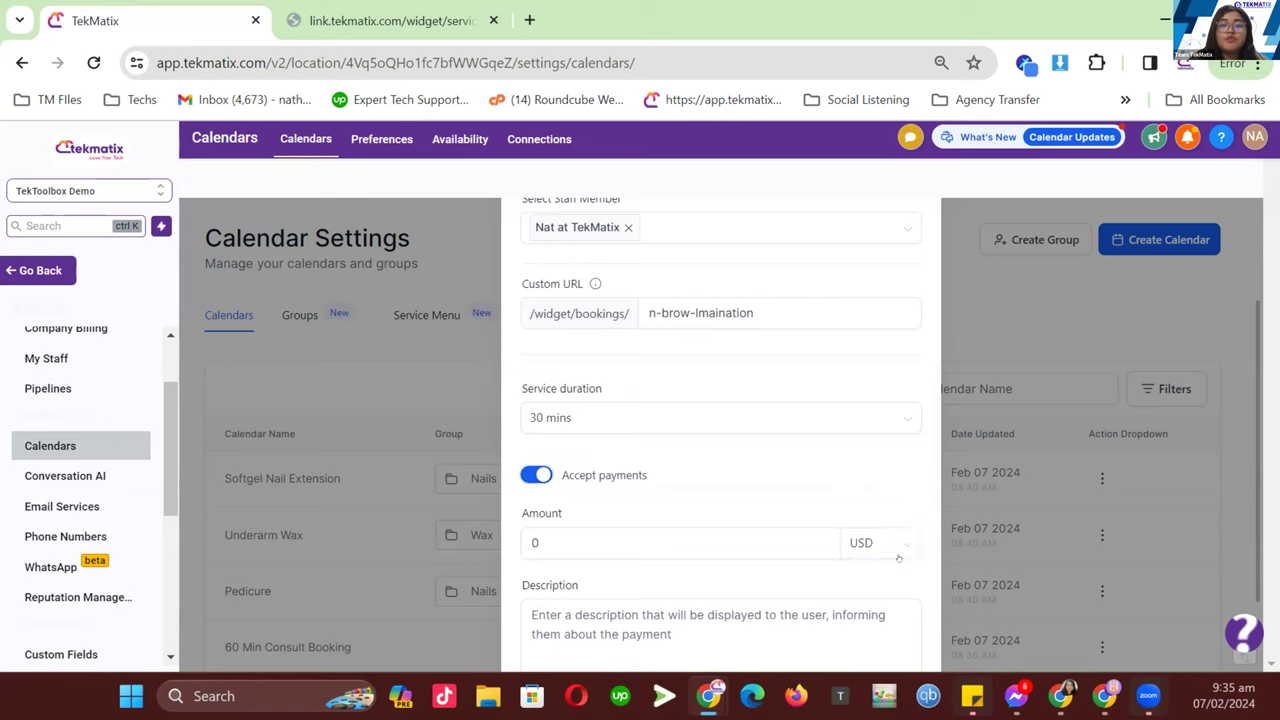
scroll(880, 460, "down", 2)
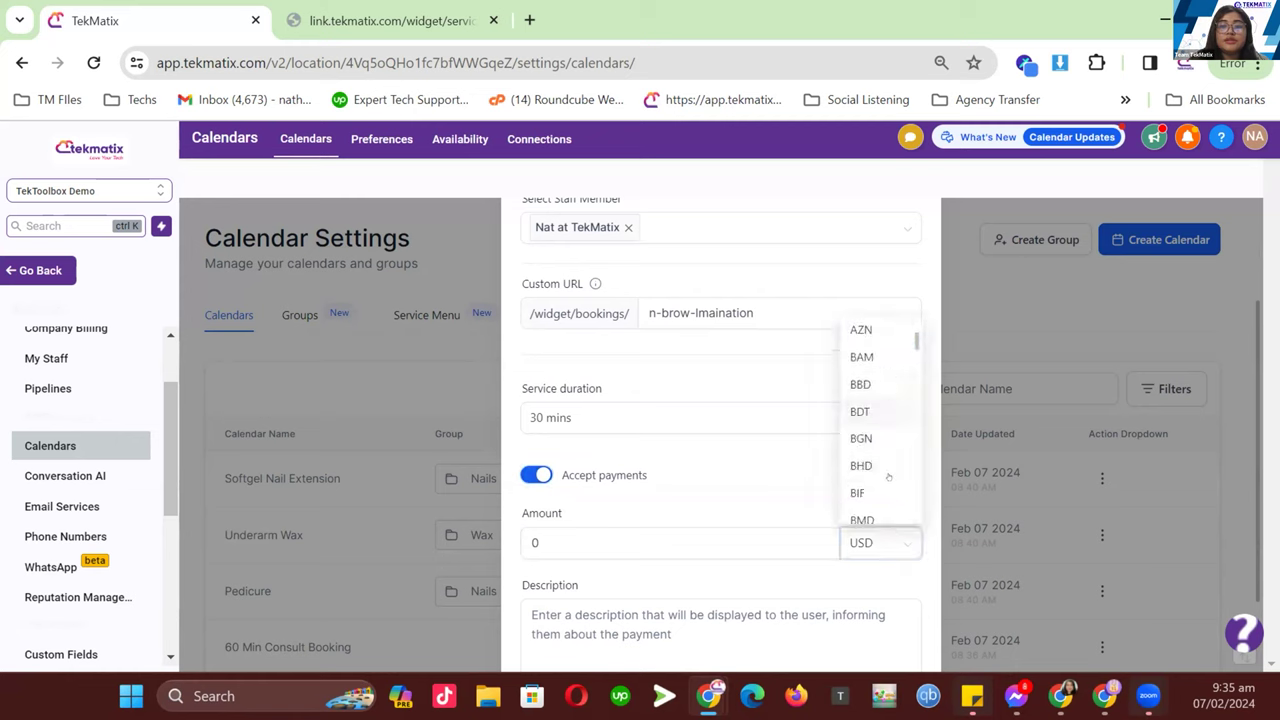
left_click(553, 588)
left_click(580, 548)
key("BackSpace")
type("50")
scroll(581, 547, "down", 1)
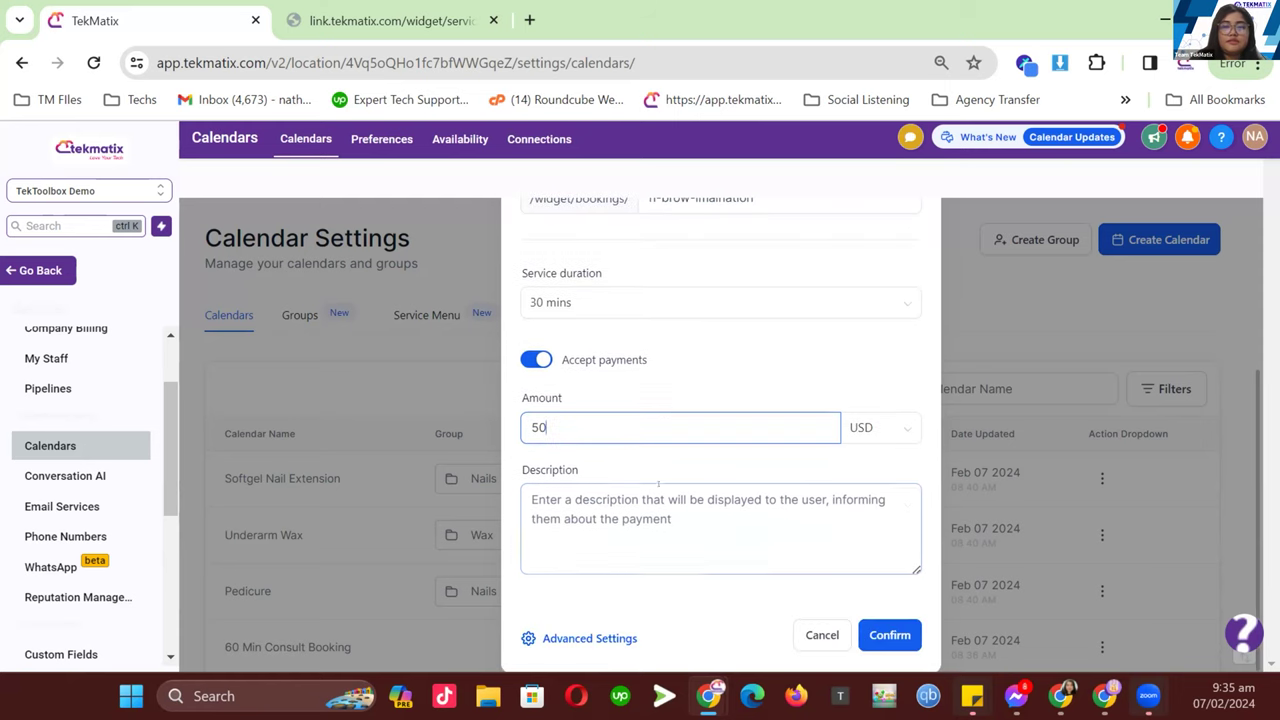
left_click(602, 640)
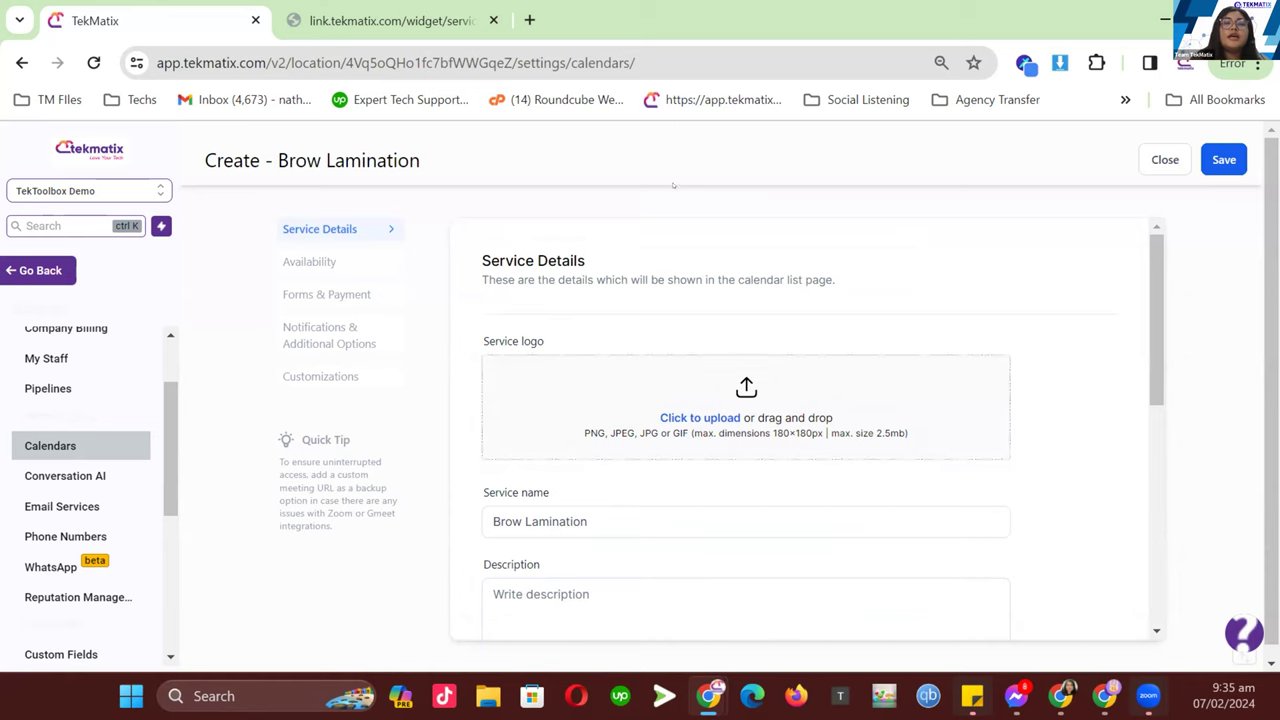
- Choose Brows in the Service Details Group dropdown and save, keeping the n-brow-lmaination URL
scroll(602, 620, "down", 2)
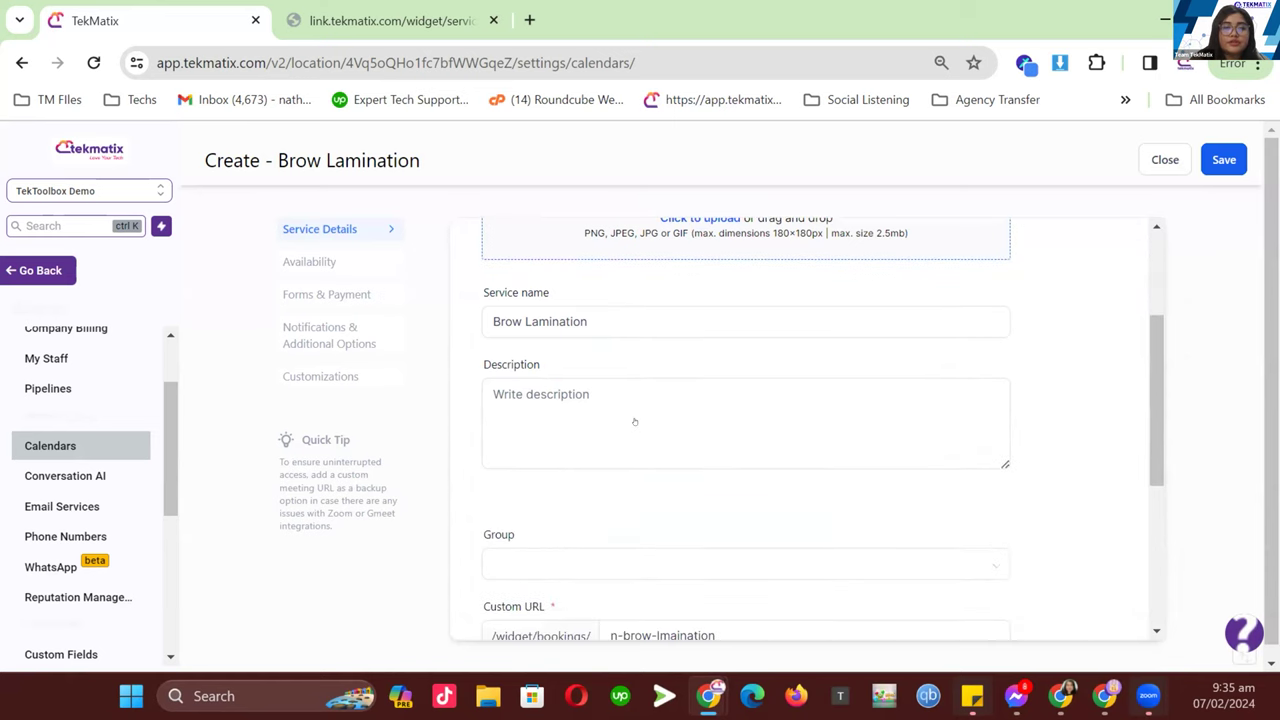
scroll(634, 421, "down", 2)
scroll(626, 368, "up", 4)
left_click(611, 611)
scroll(640, 490, "down", 3)
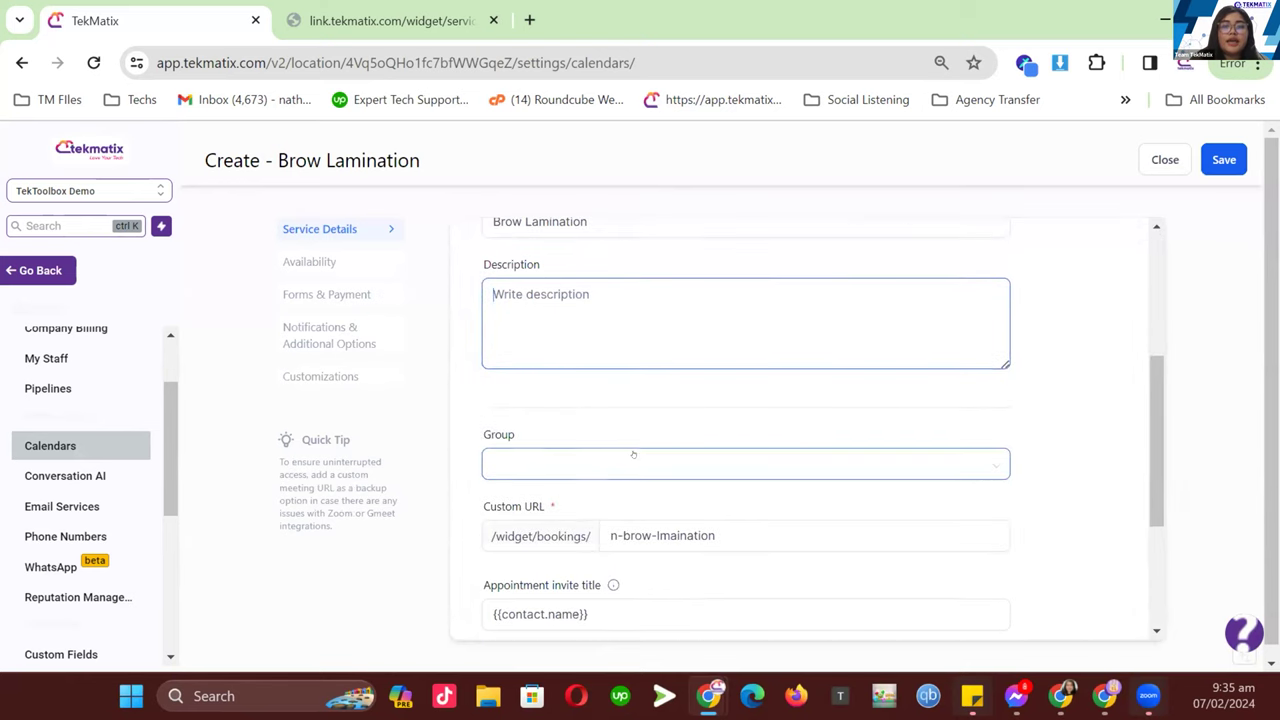
scroll(626, 378, "down", 1)
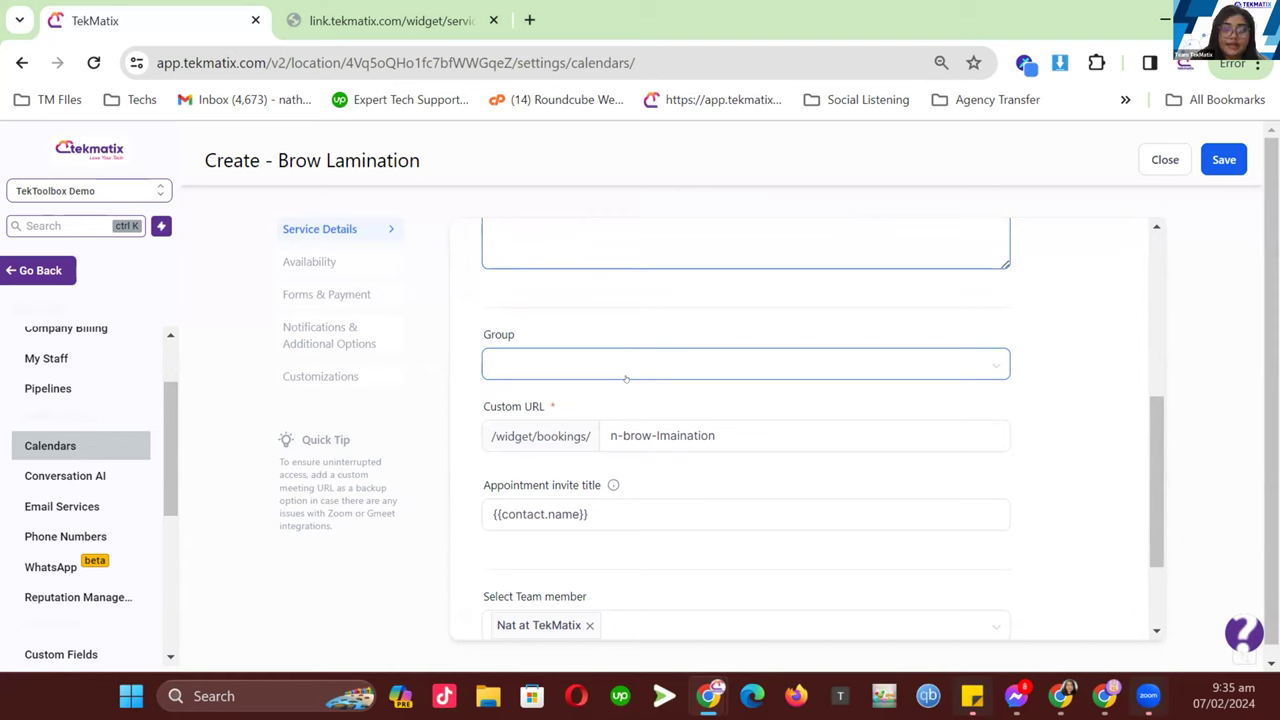
left_click(626, 376)
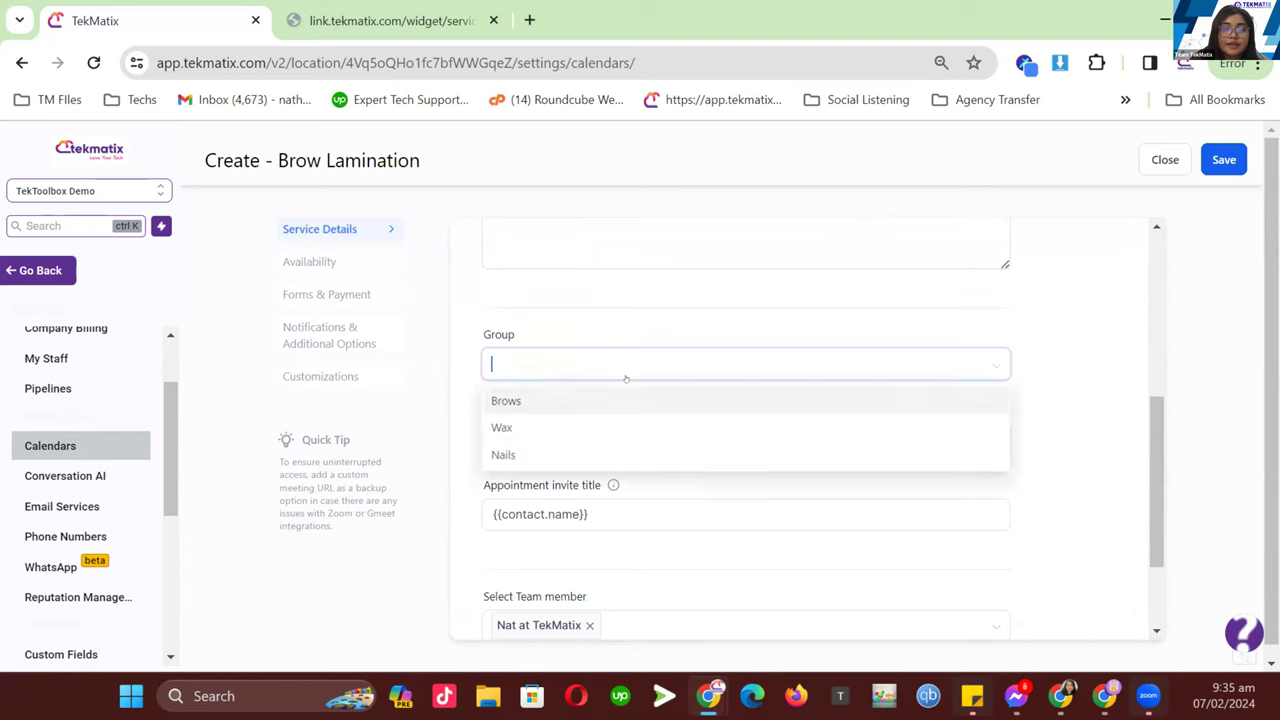
left_click(562, 400)
scroll(620, 360, "down", 1)
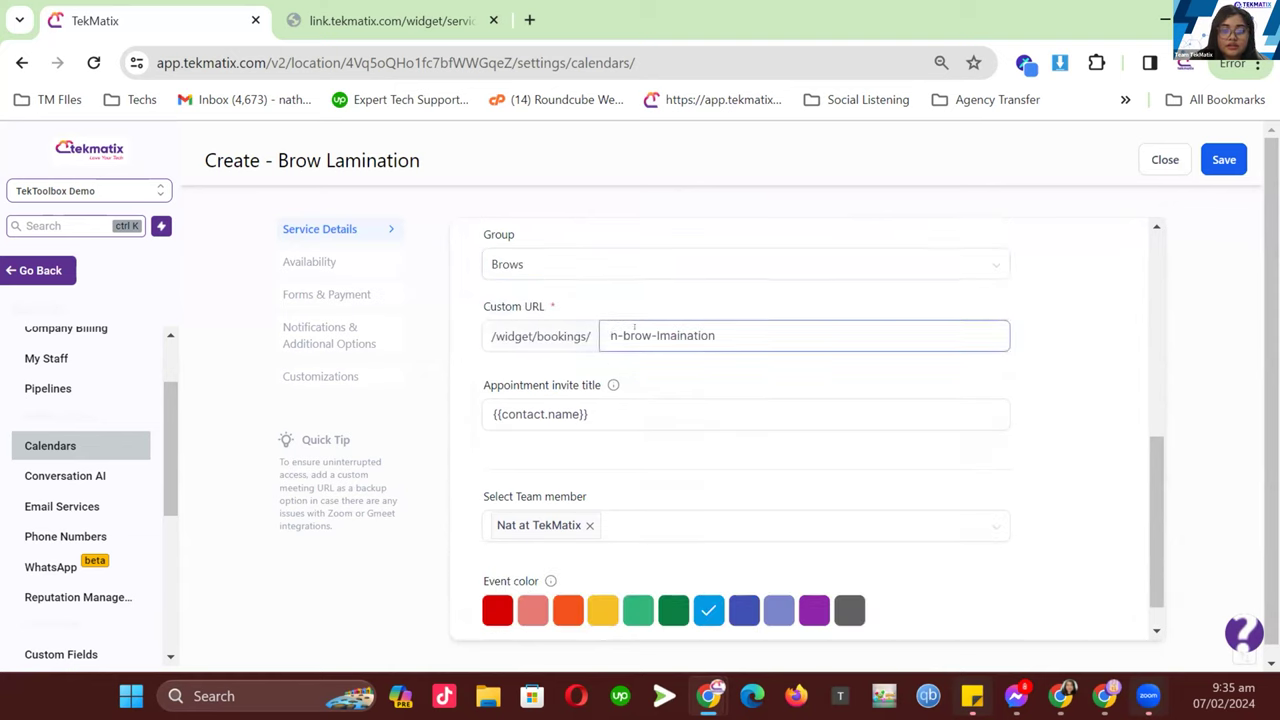
scroll(729, 335, "down", 1)
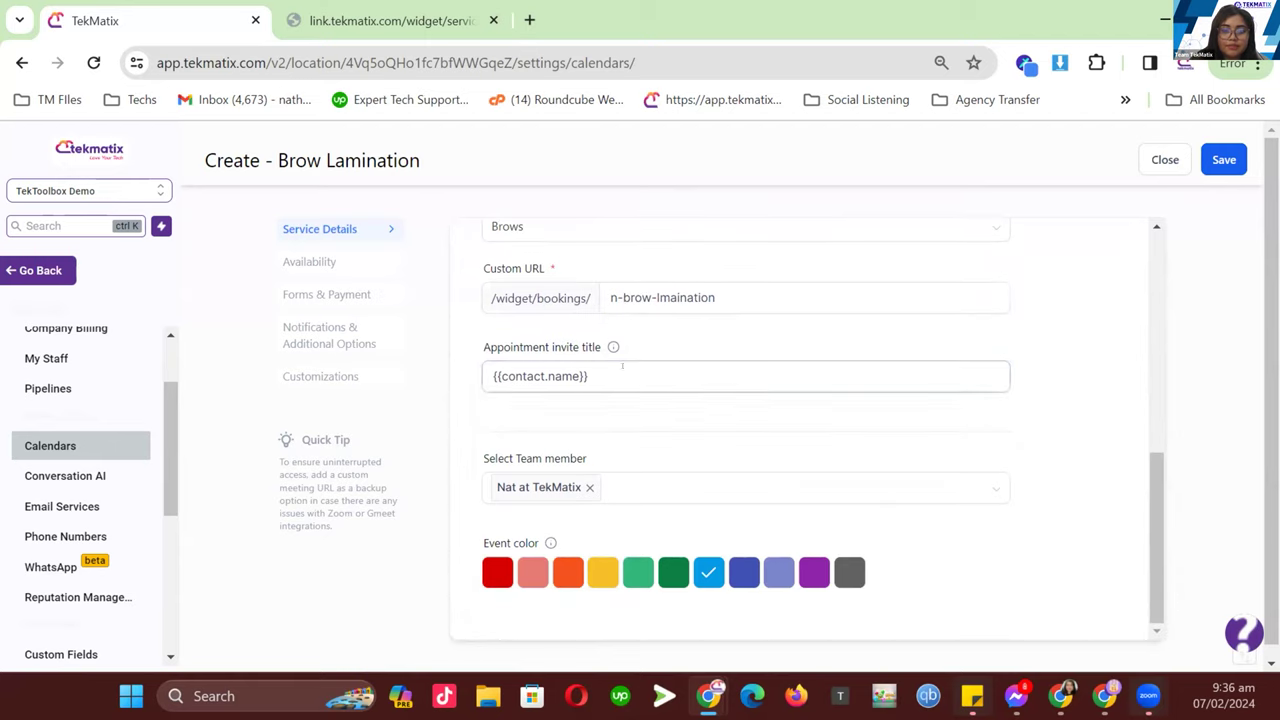
scroll(1220, 168, "down", 1)
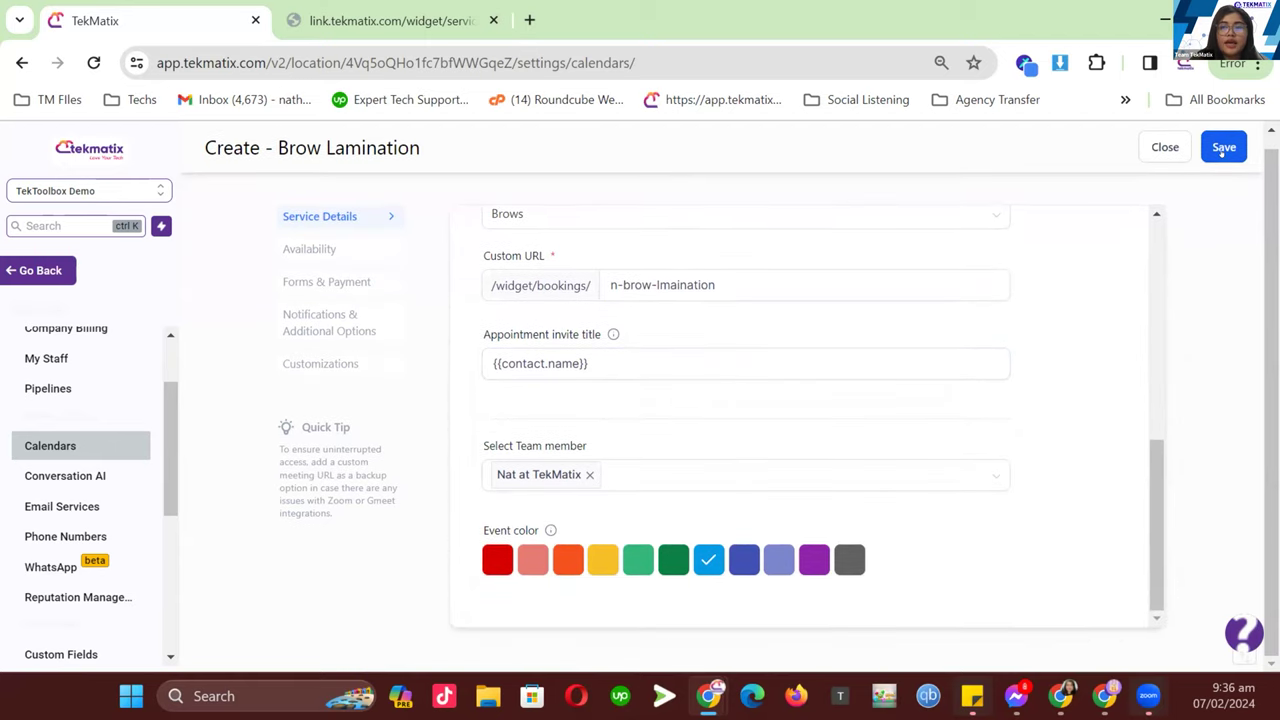
left_click(1222, 149)
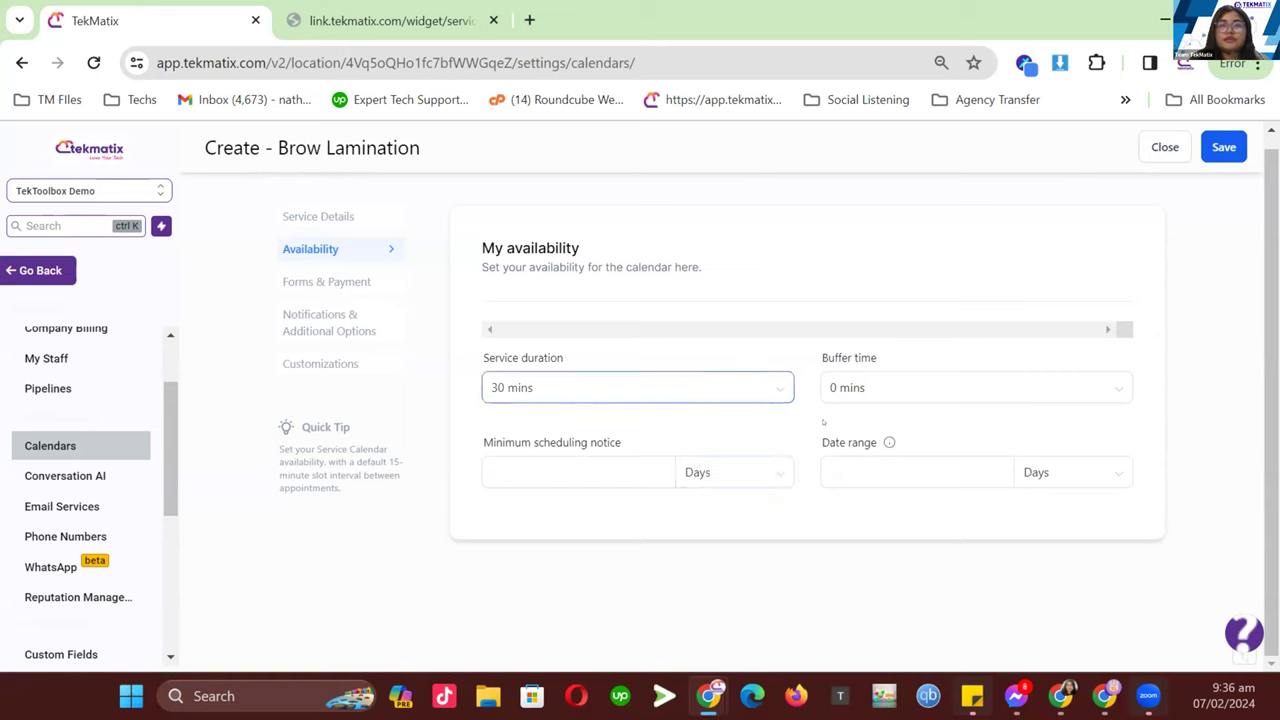
- Set a 15 mins buffer time and 1-day minimum scheduling notice, then save
left_click(872, 398)
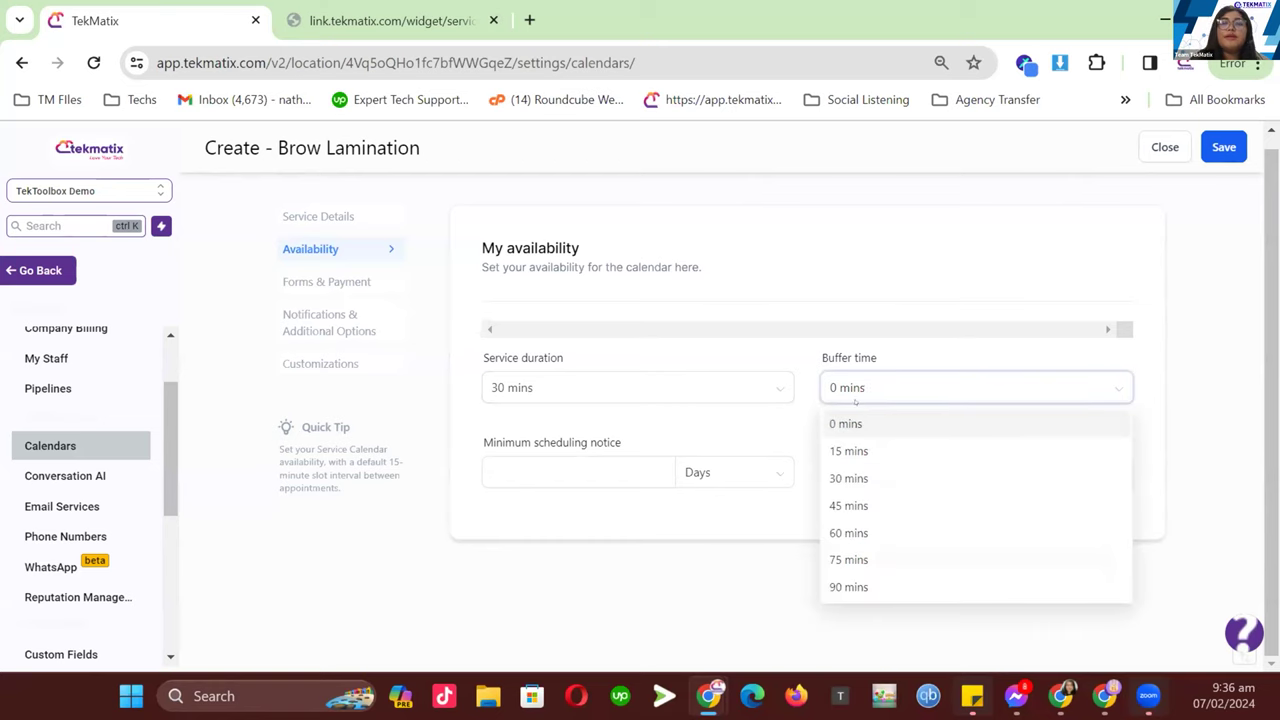
left_click(850, 451)
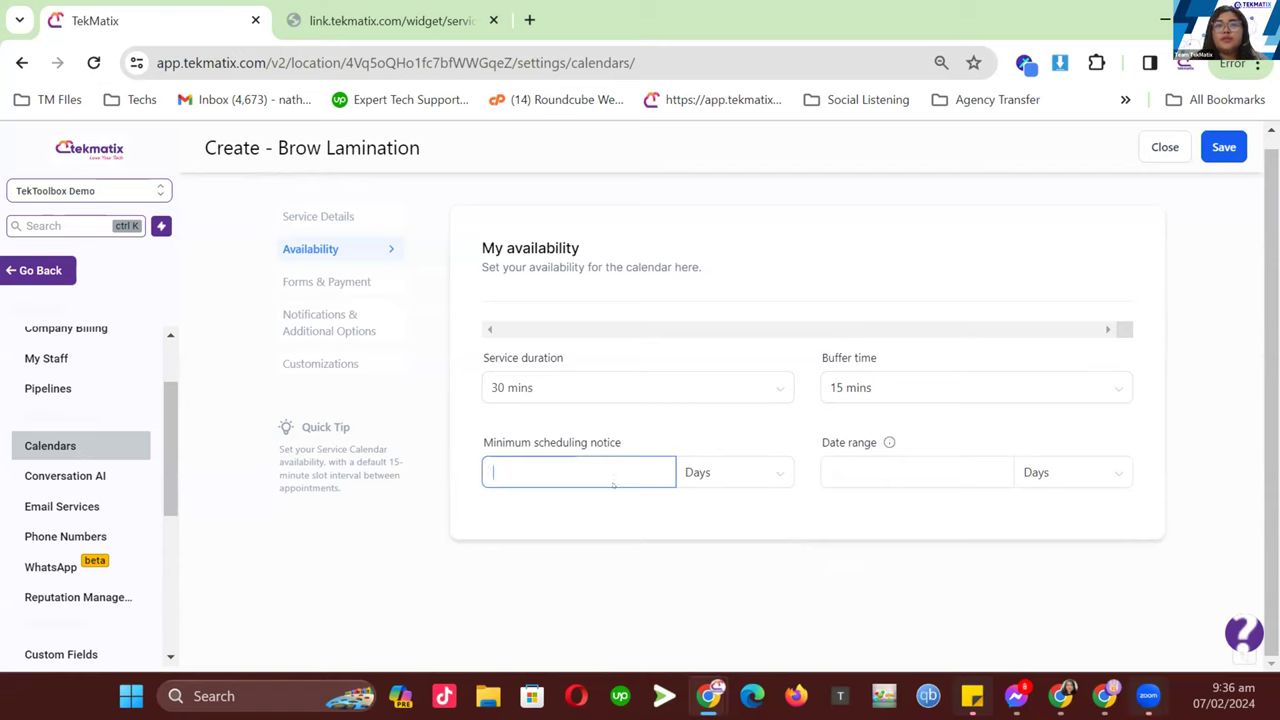
type("1")
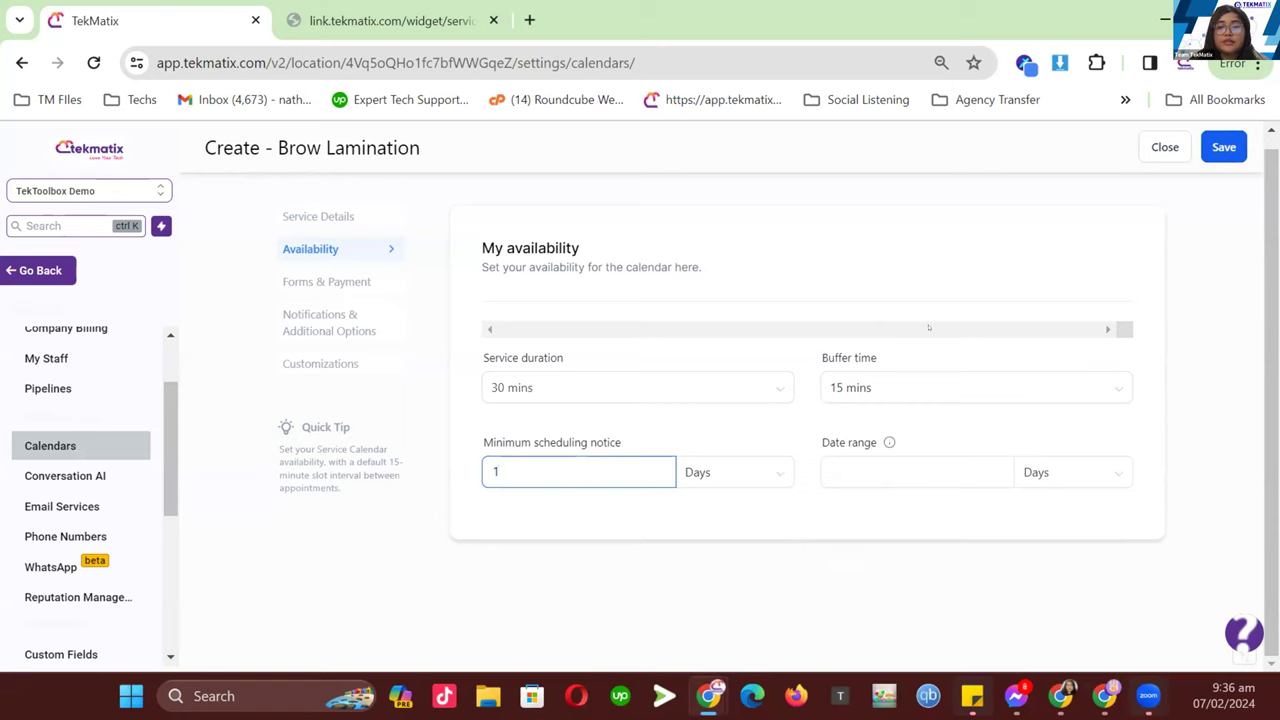
left_click(1224, 150)
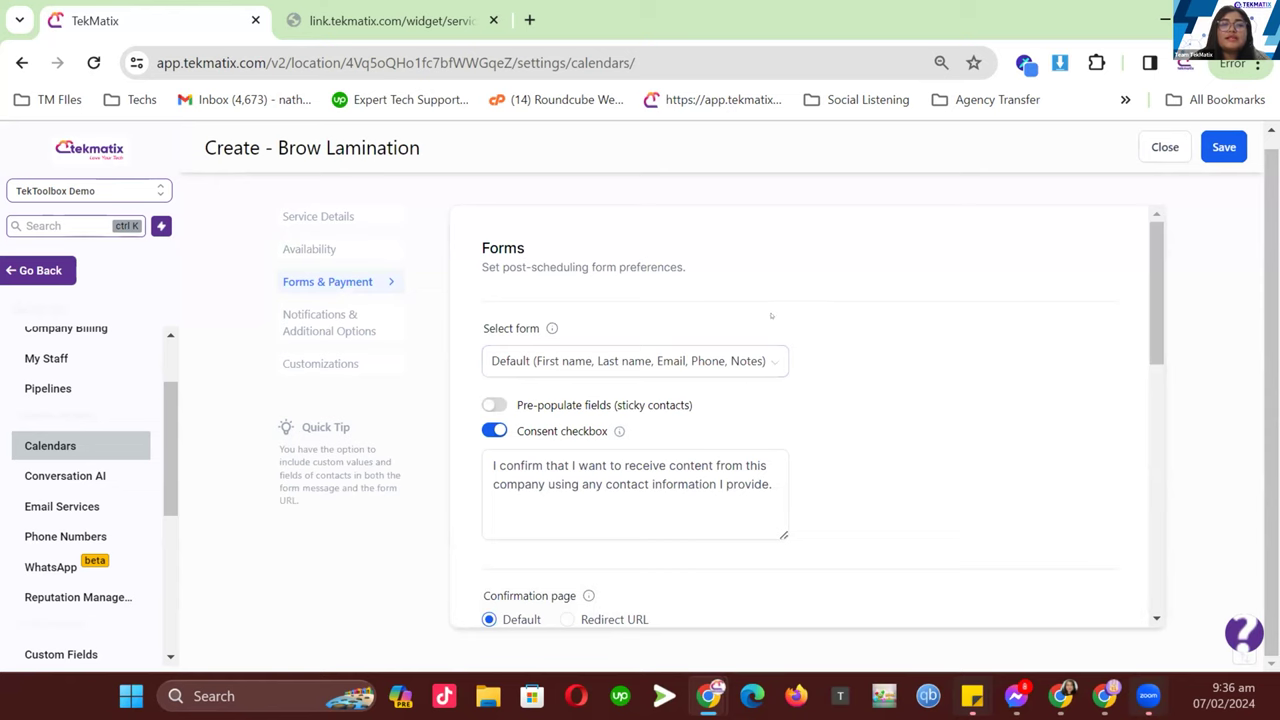
- Check the attachable forms list, then duplicate the TekMatix calendar settings tab
left_click(731, 358)
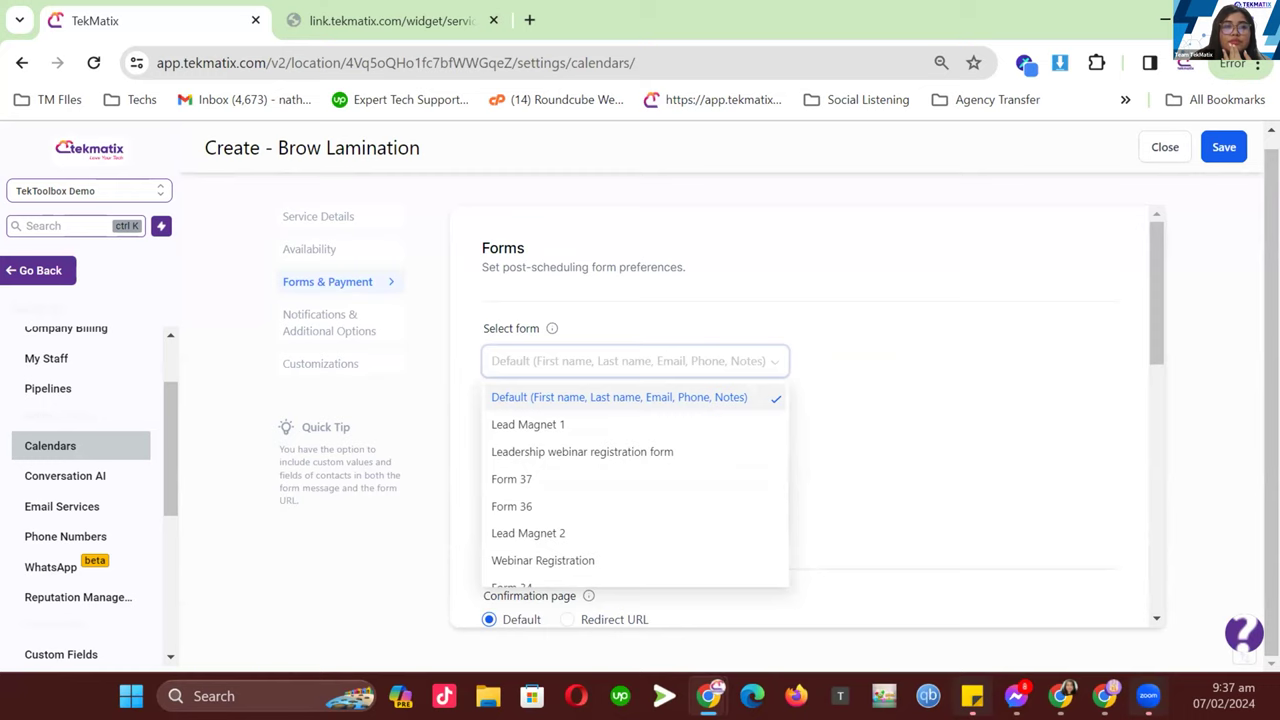
right_click(166, 14)
left_click(265, 151)
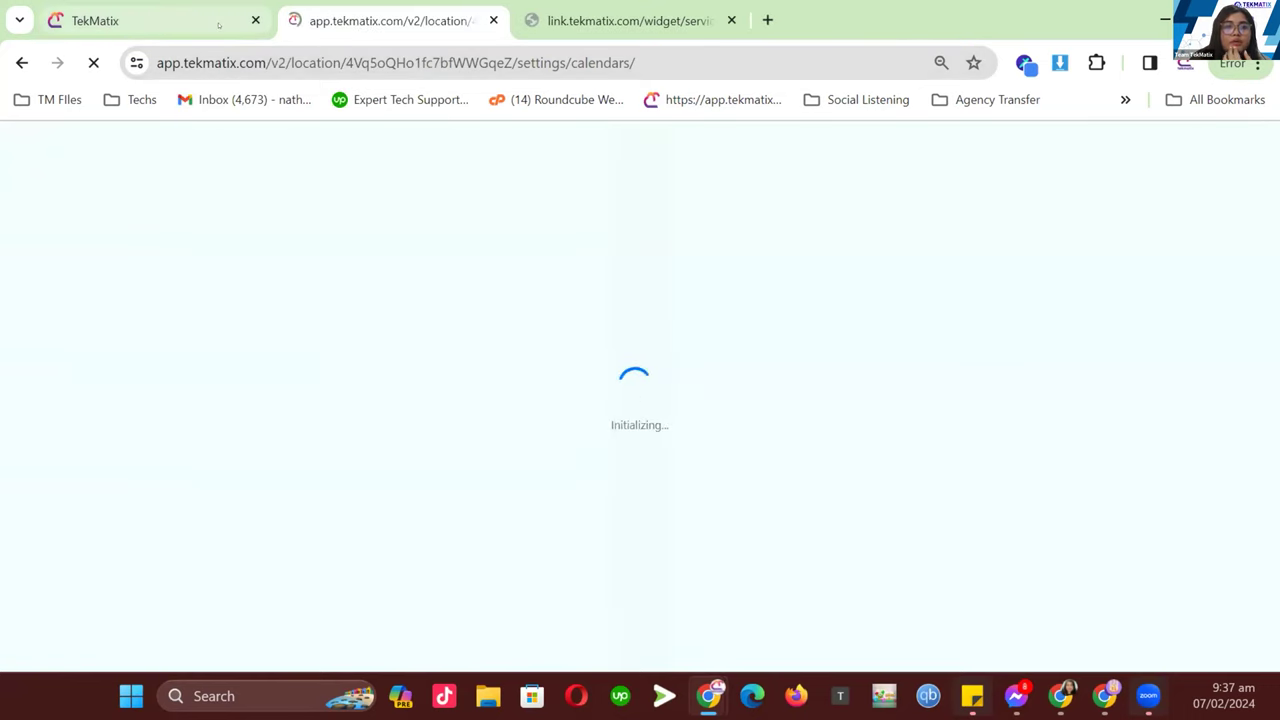
- In the duplicate tab, navigate to Websites & Funnels > Forms > Builder and show the Add Form choices
mouse_move(218, 24)
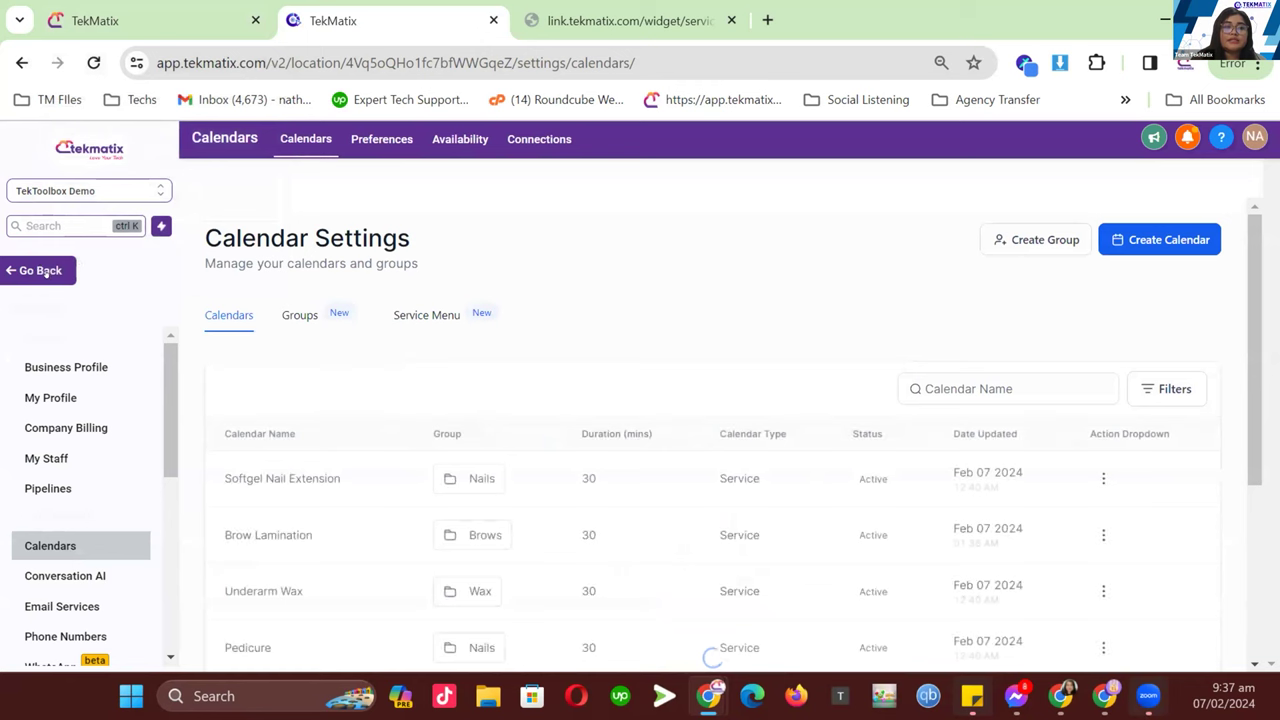
left_click(42, 271)
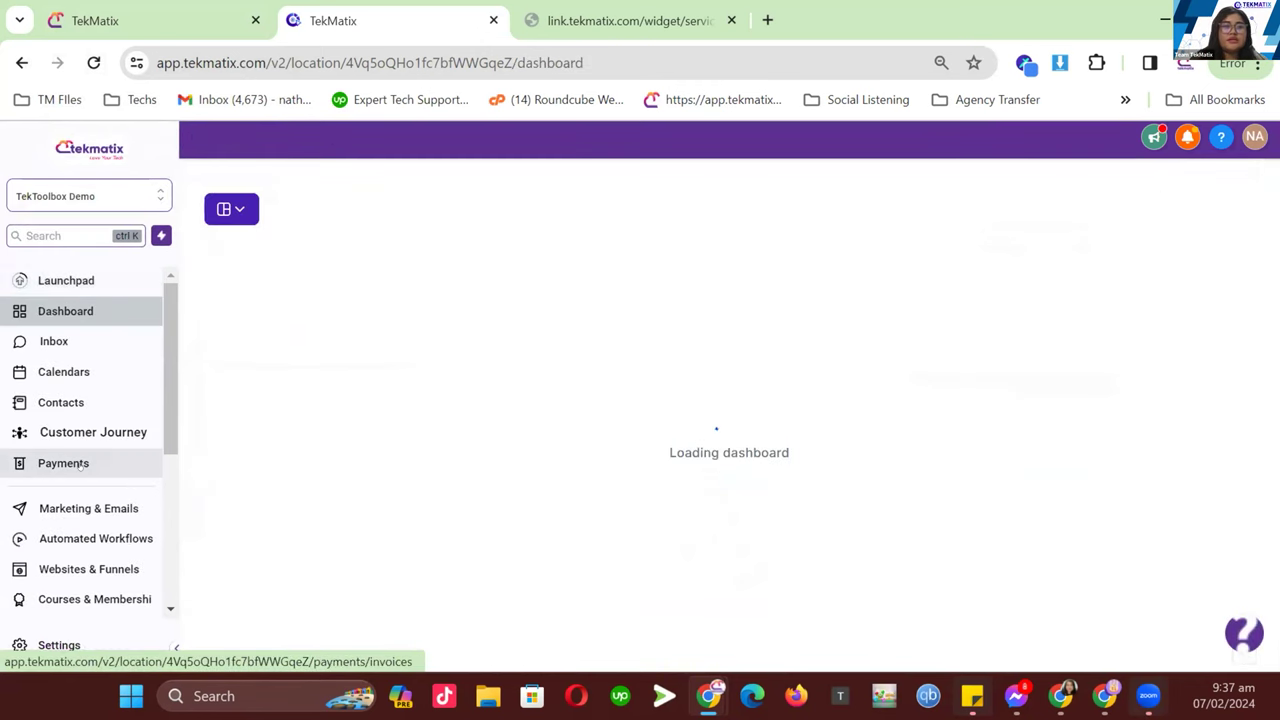
scroll(85, 468, "down", 1)
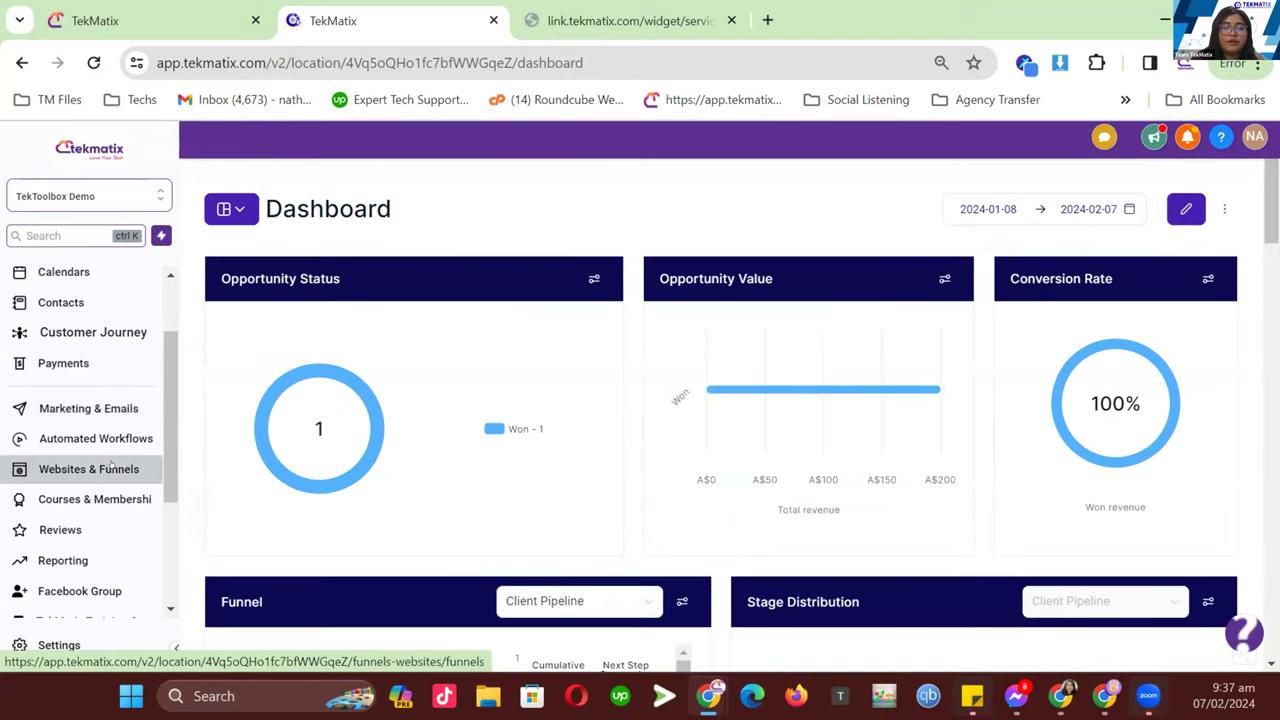
left_click(110, 464)
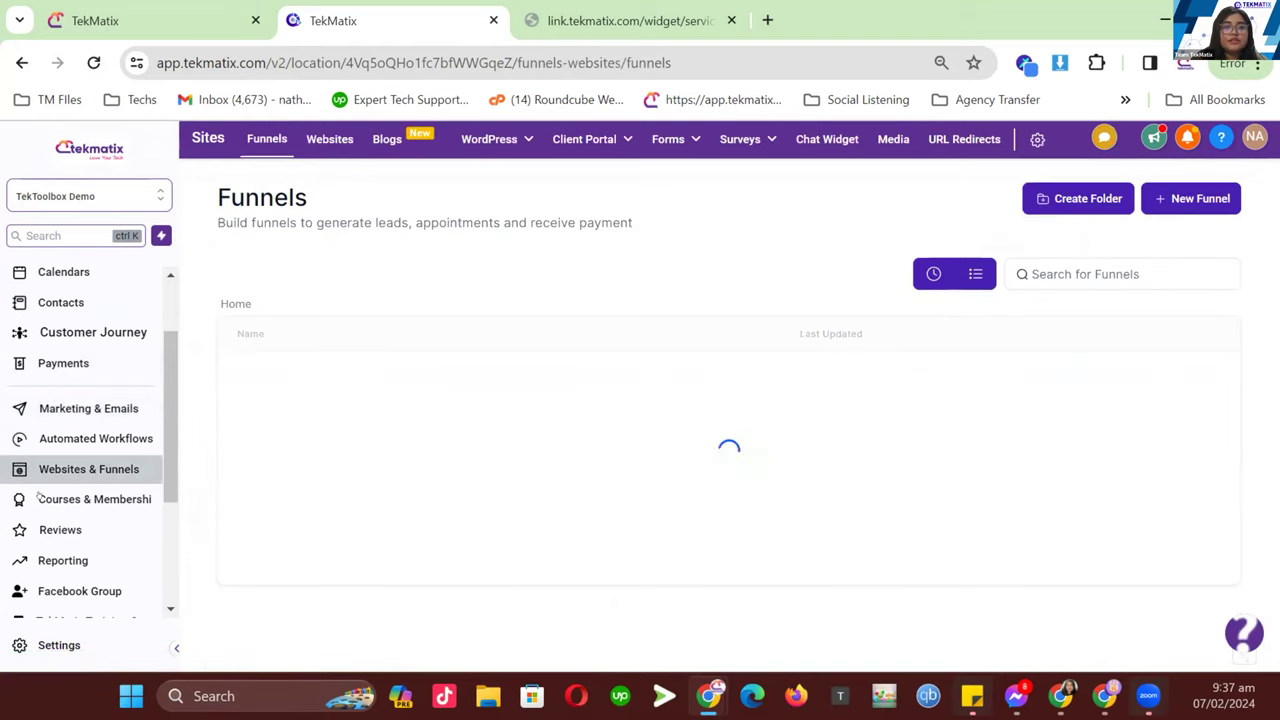
mouse_move(668, 140)
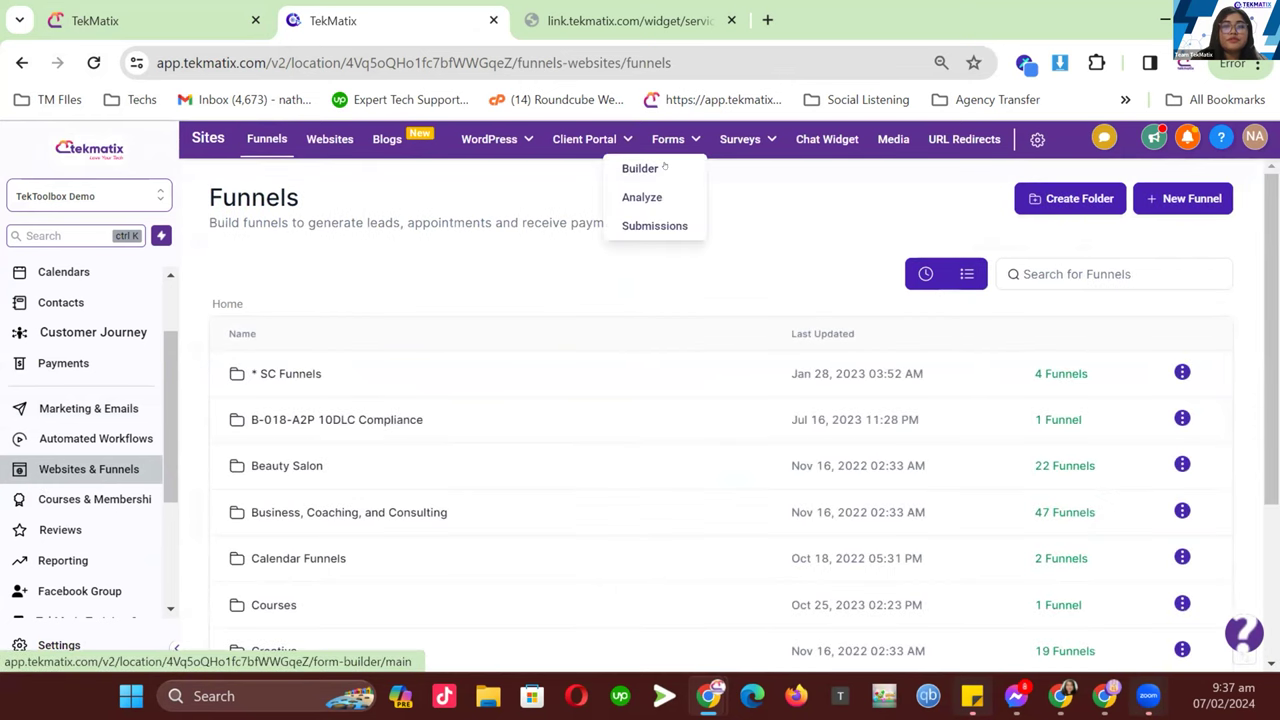
left_click(664, 168)
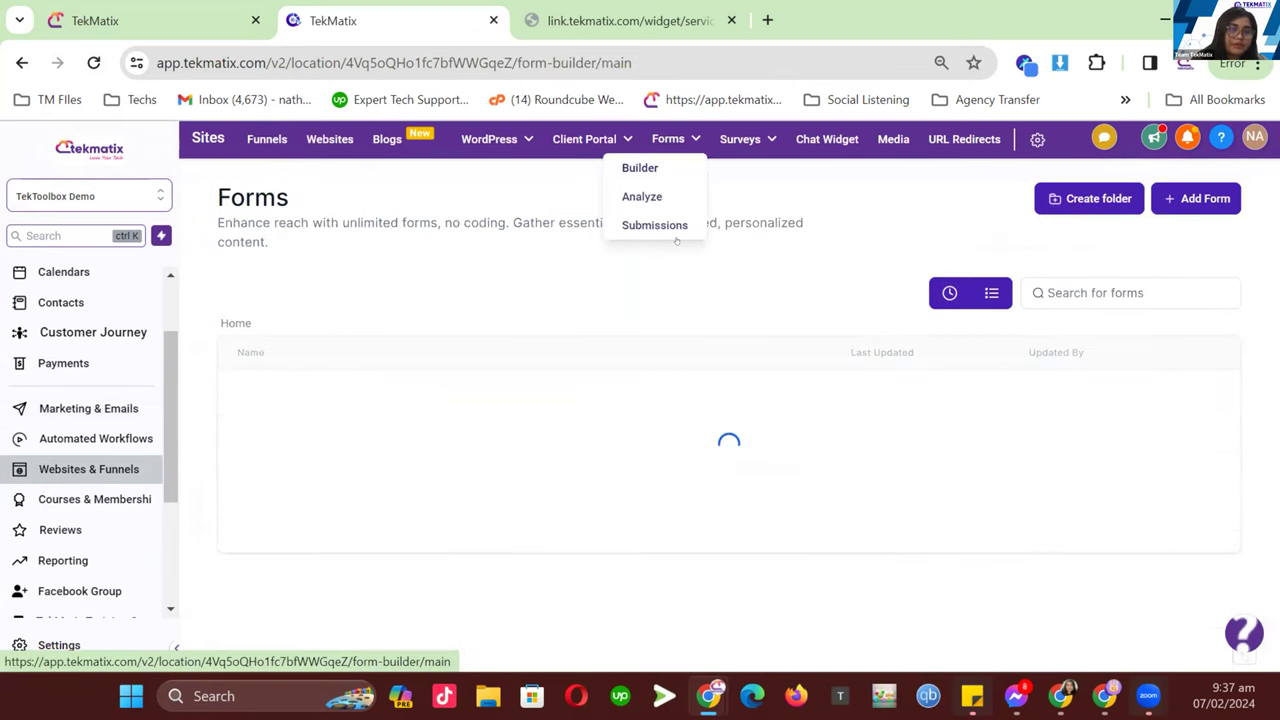
left_click(1186, 198)
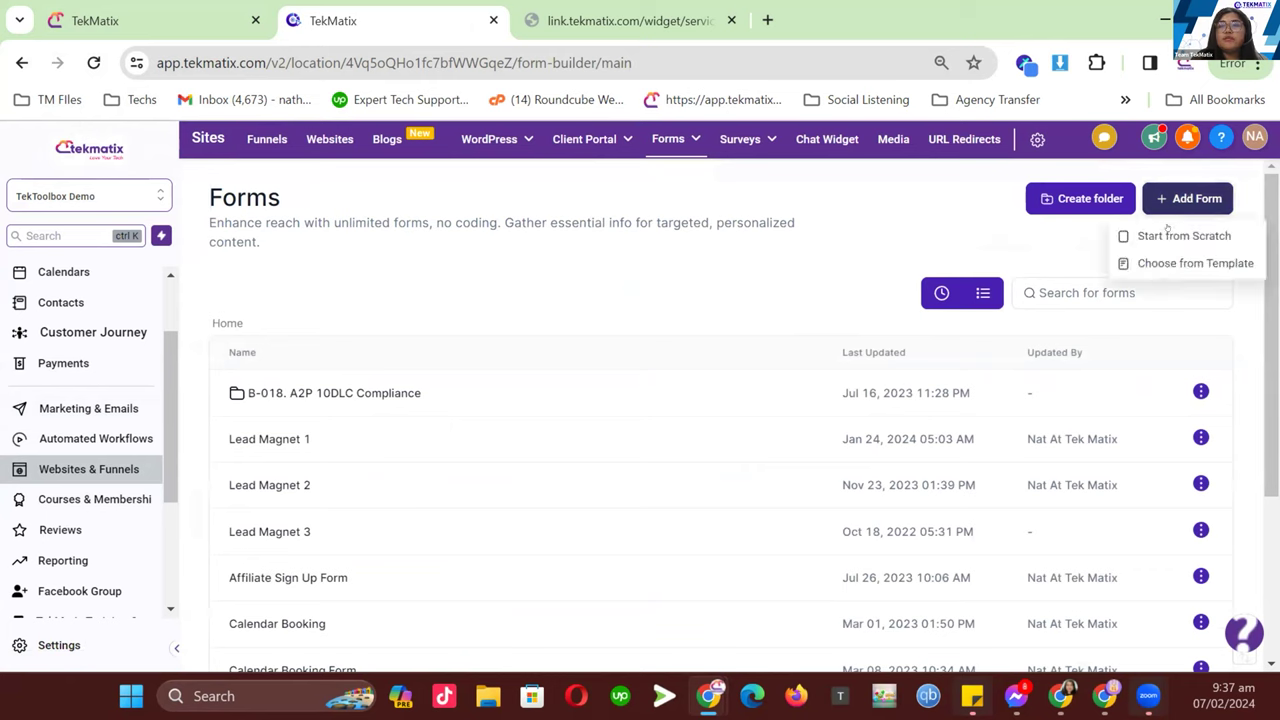
left_click(1168, 237)
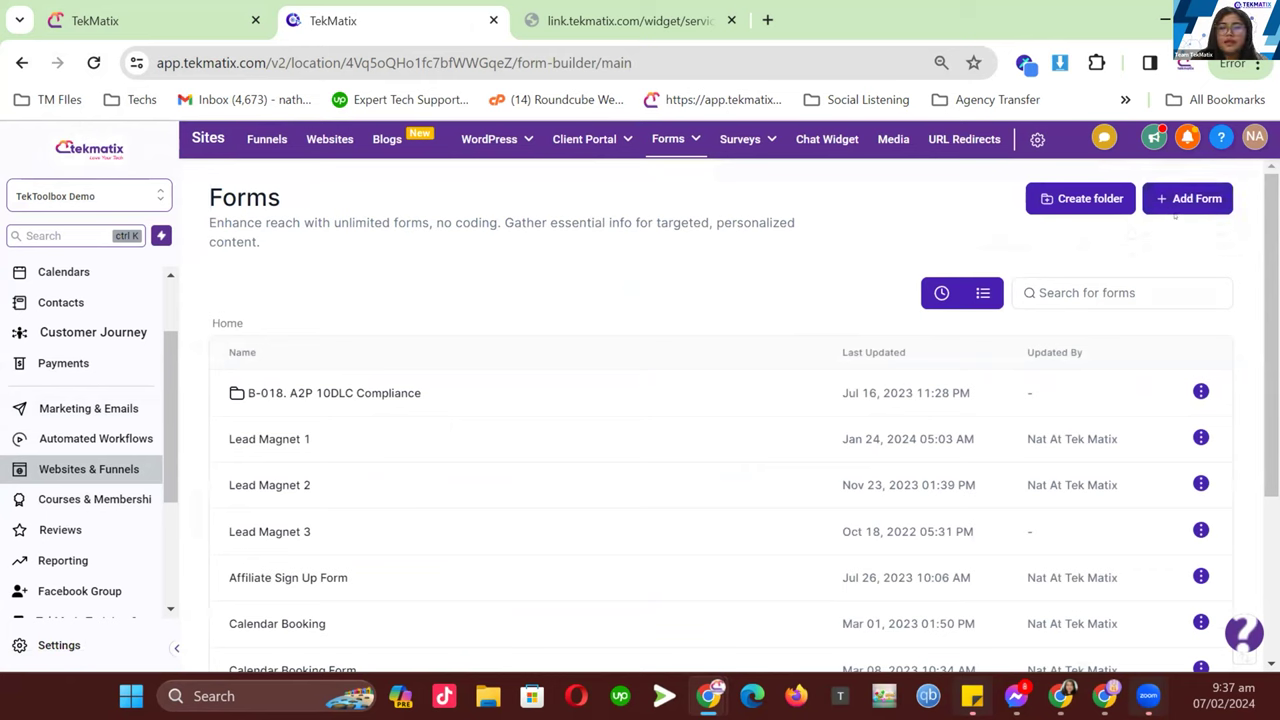
left_click(1168, 200)
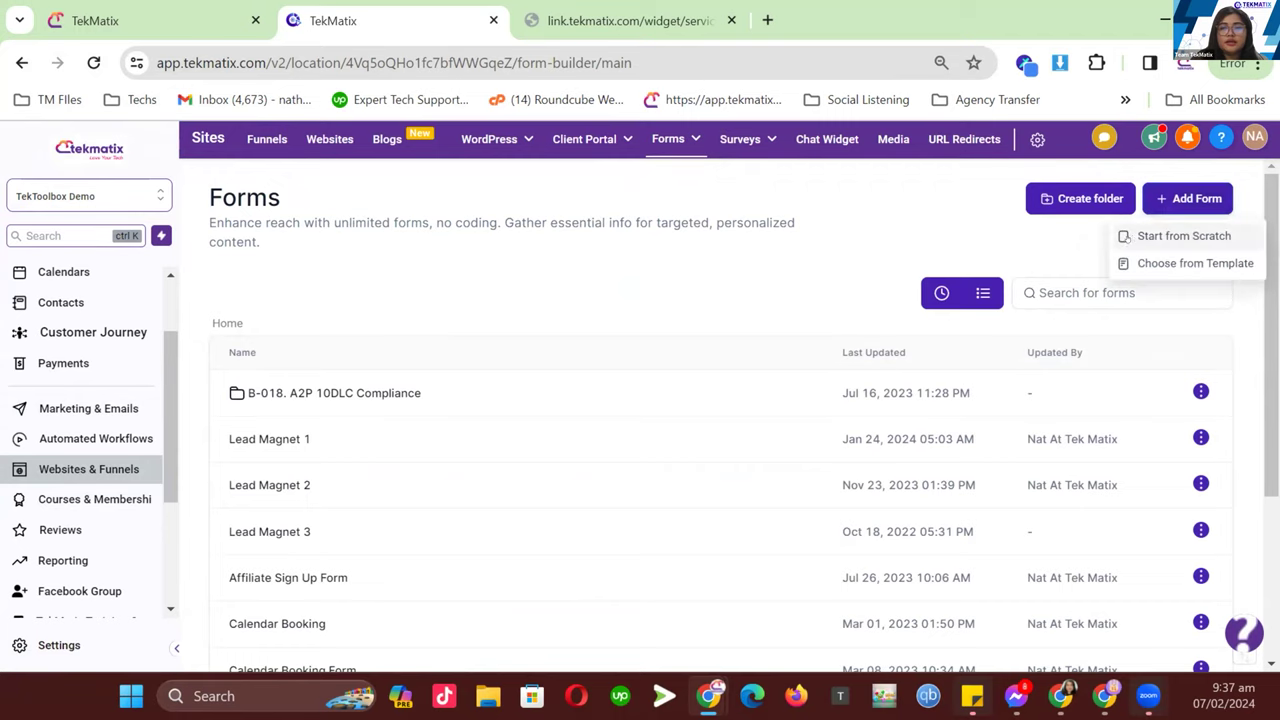
- Create blank Form 40 from scratch and start a Single Line custom field
left_click(1130, 238)
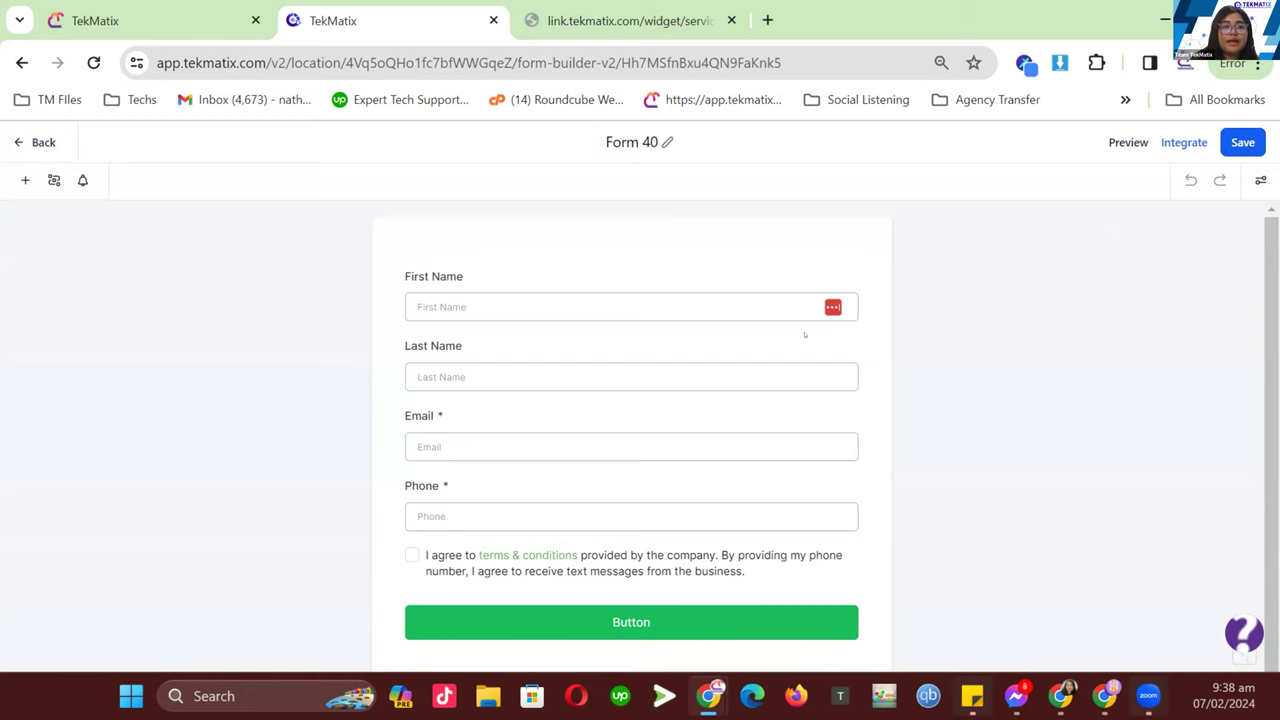
left_click(25, 180)
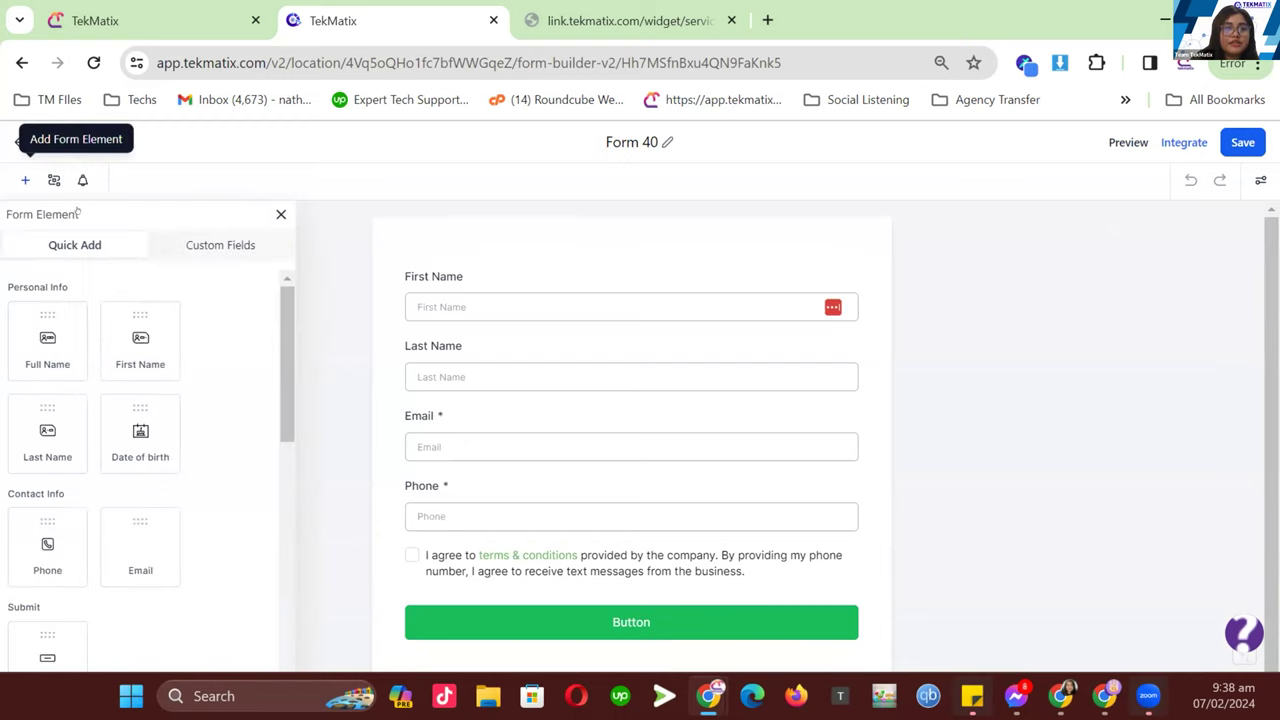
left_click(220, 249)
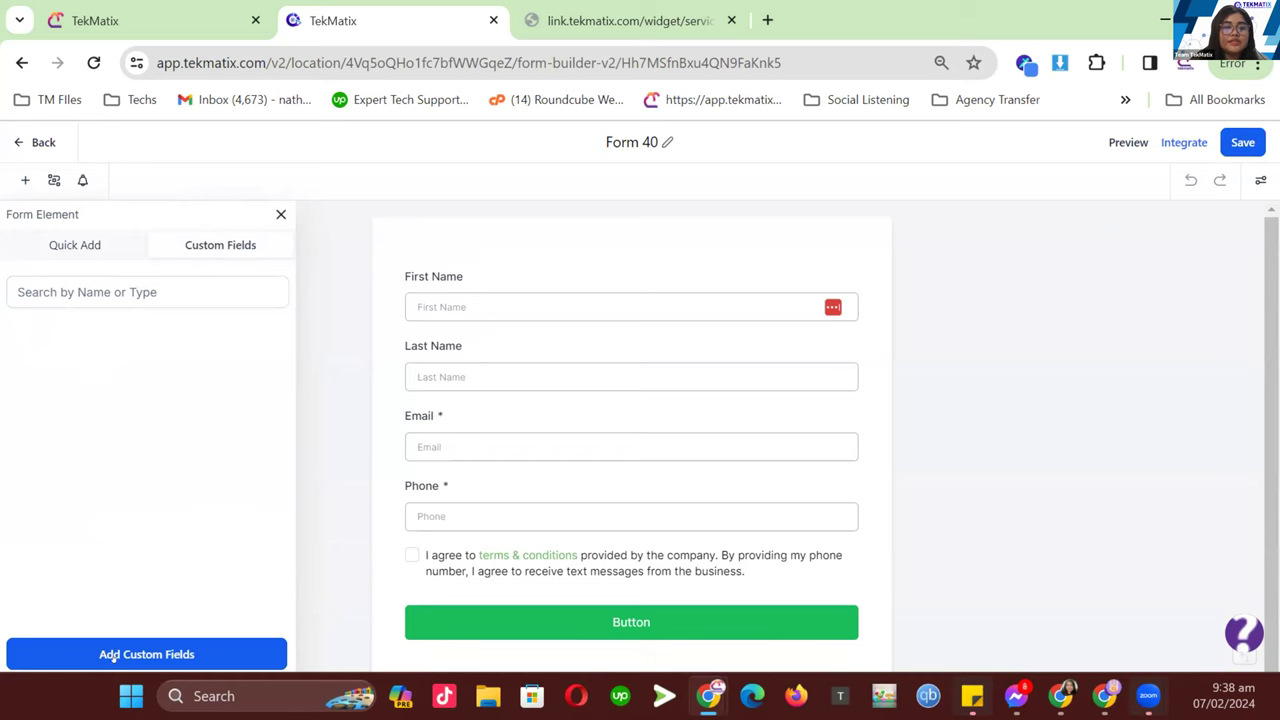
left_click(121, 655)
left_click(328, 298)
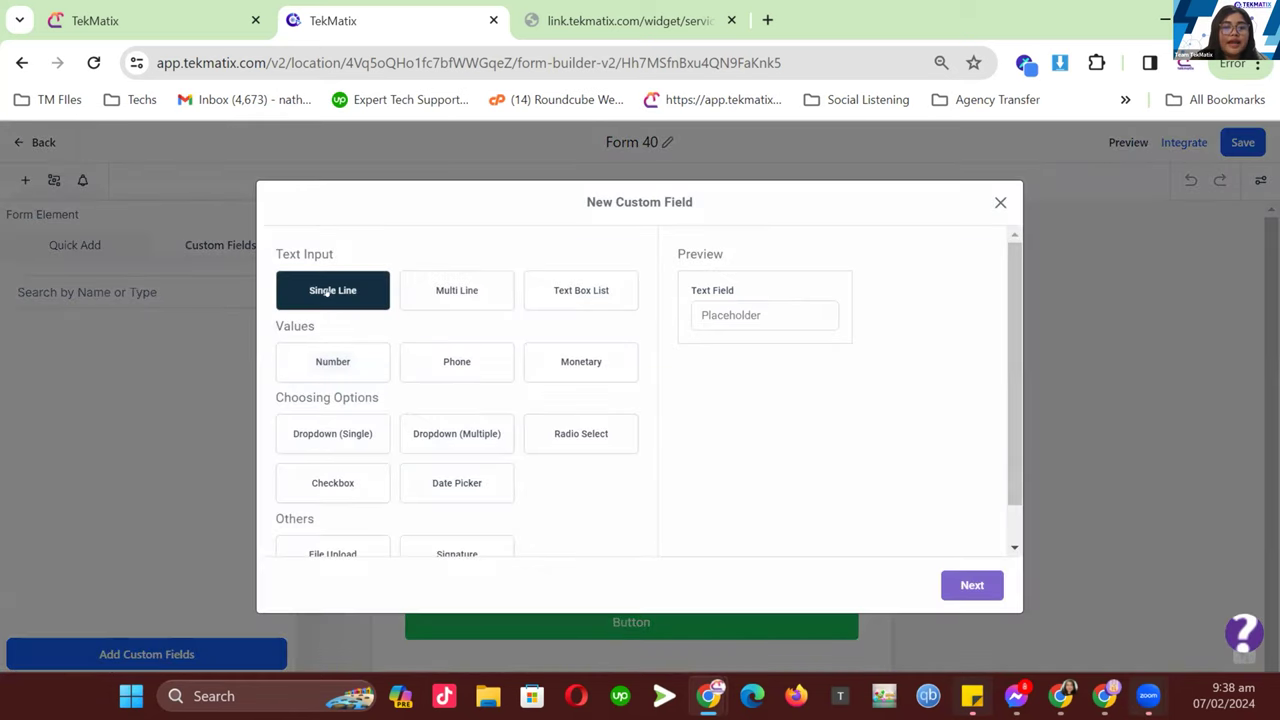
- Name the new Single Line custom field 'What is your preferred Brow Style'
left_click(966, 585)
left_click(411, 357)
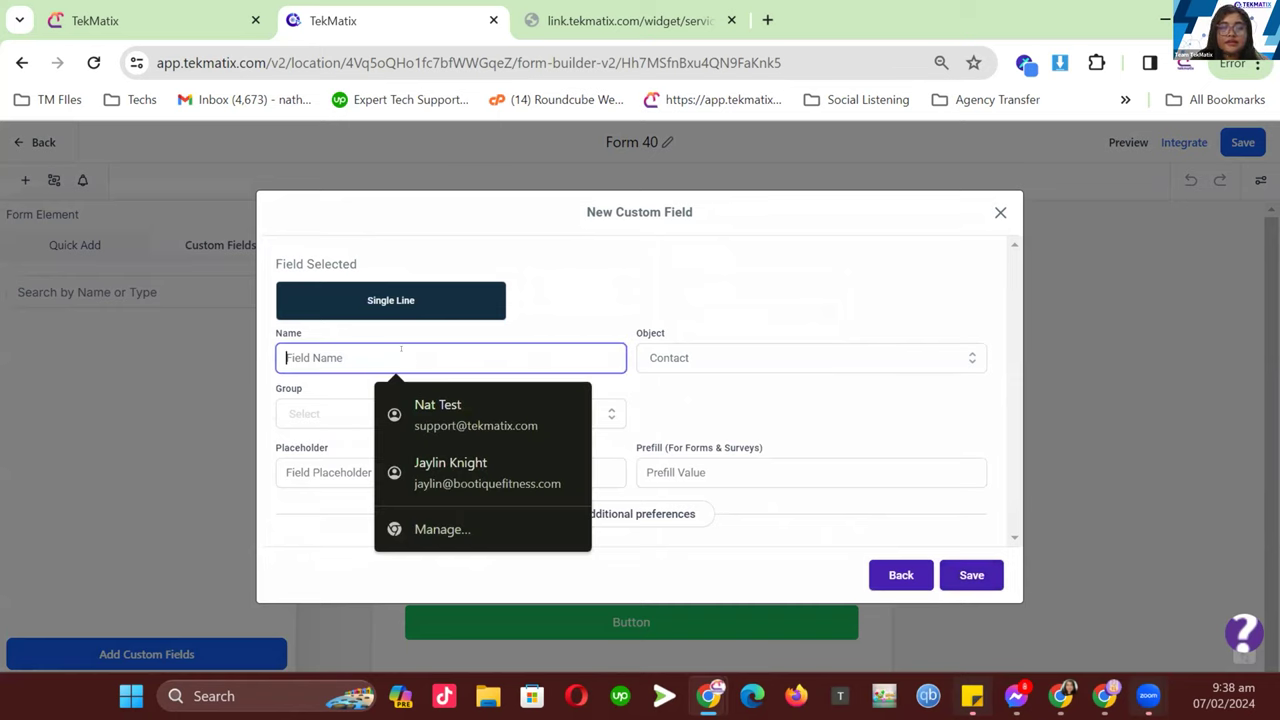
type("Cure")
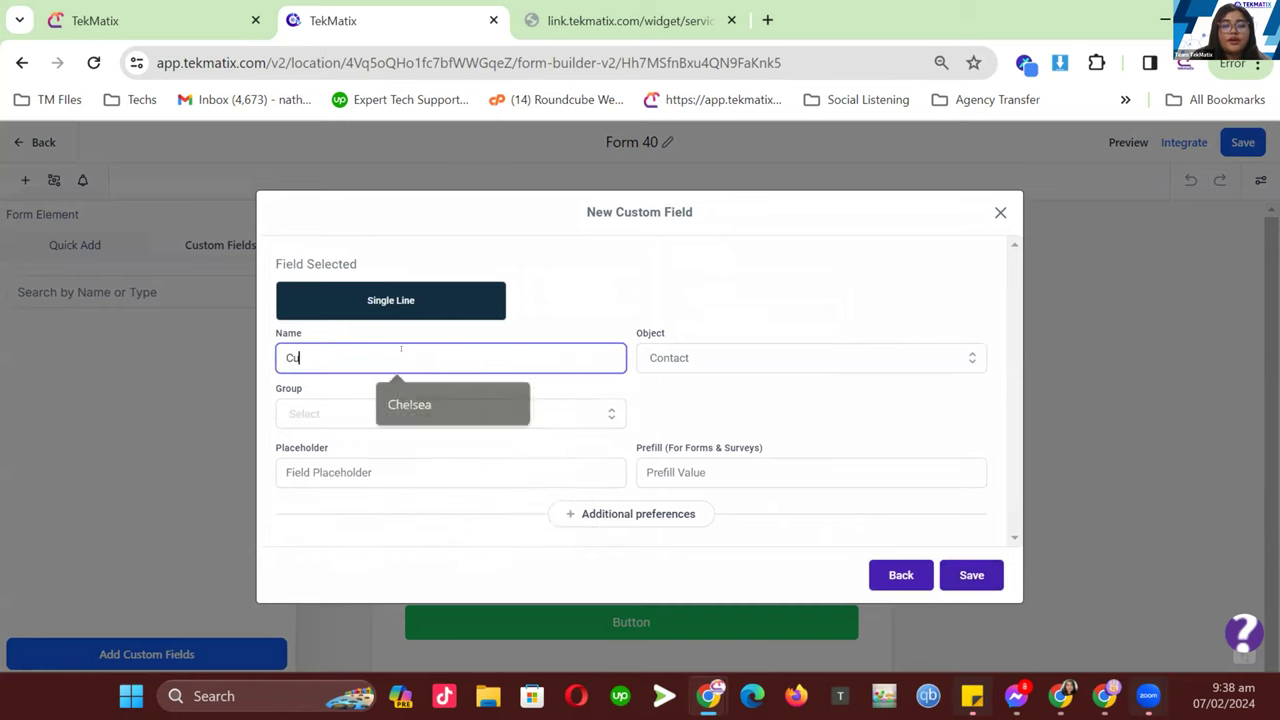
key("BackSpace")
key("BackSpace")
key("BackSpace")
type("Prefer")
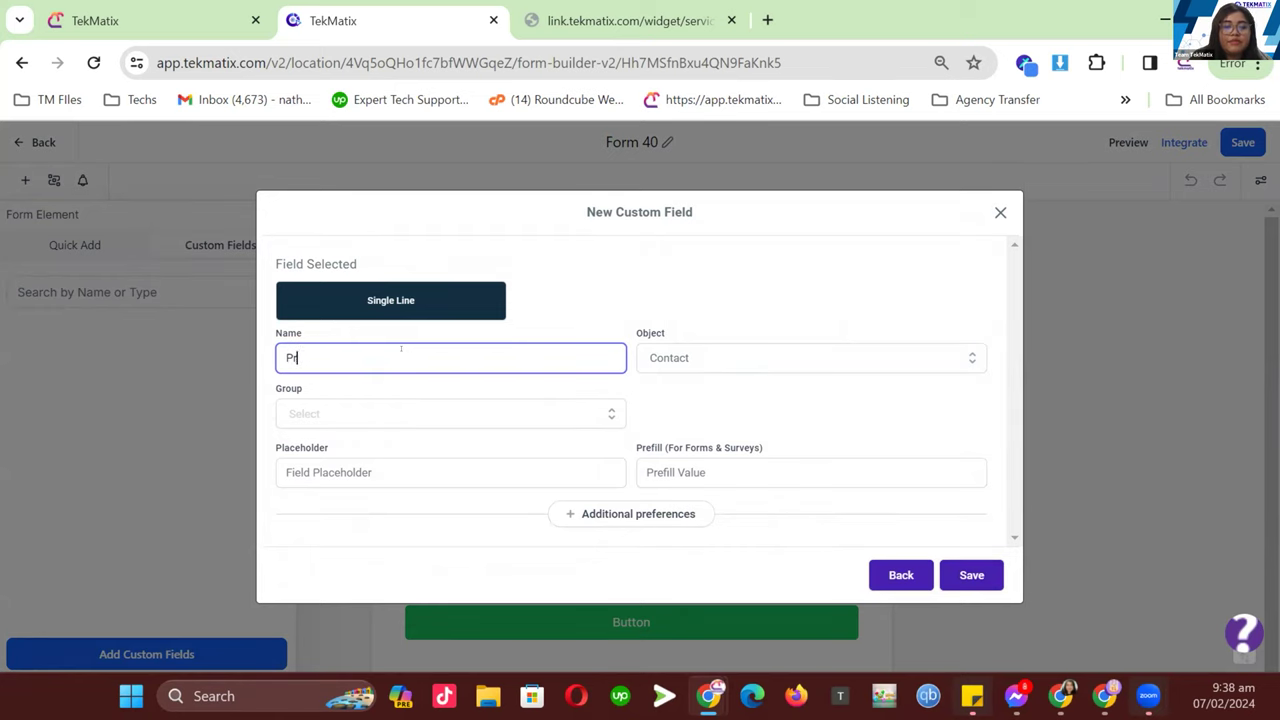
key("BackSpace")
key("BackSpace")
key("BackSpace")
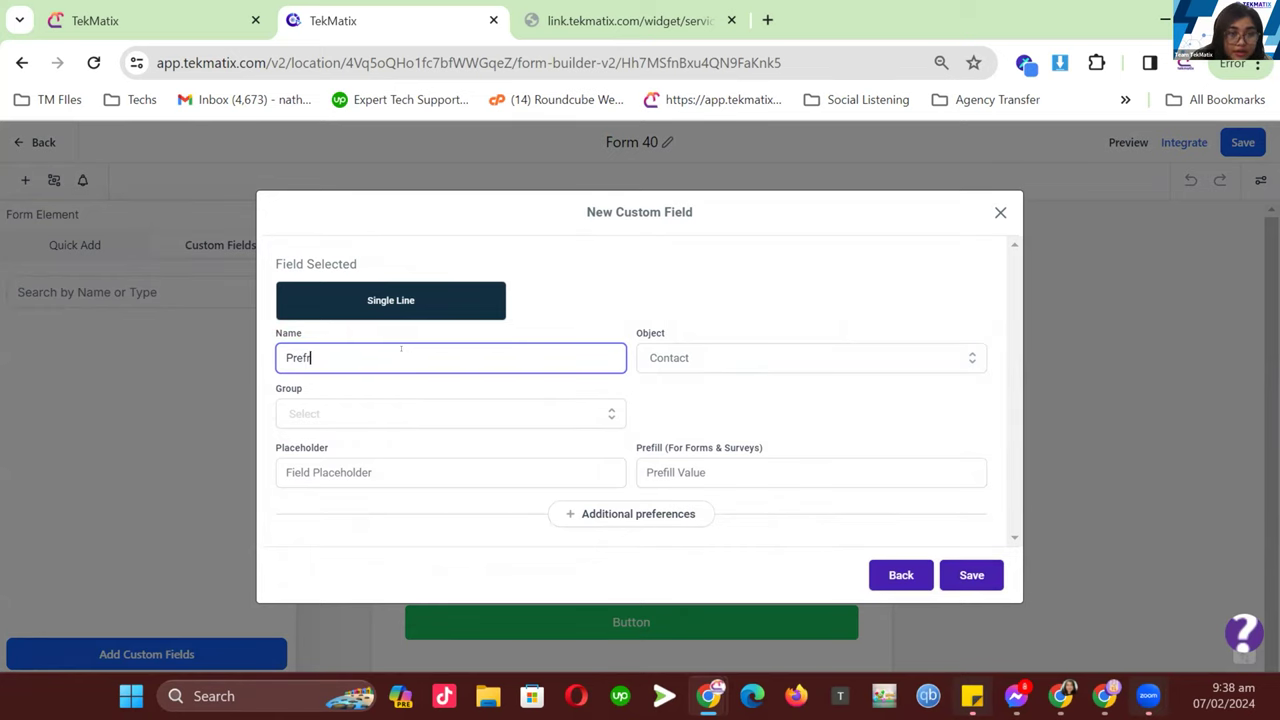
type("erred Br")
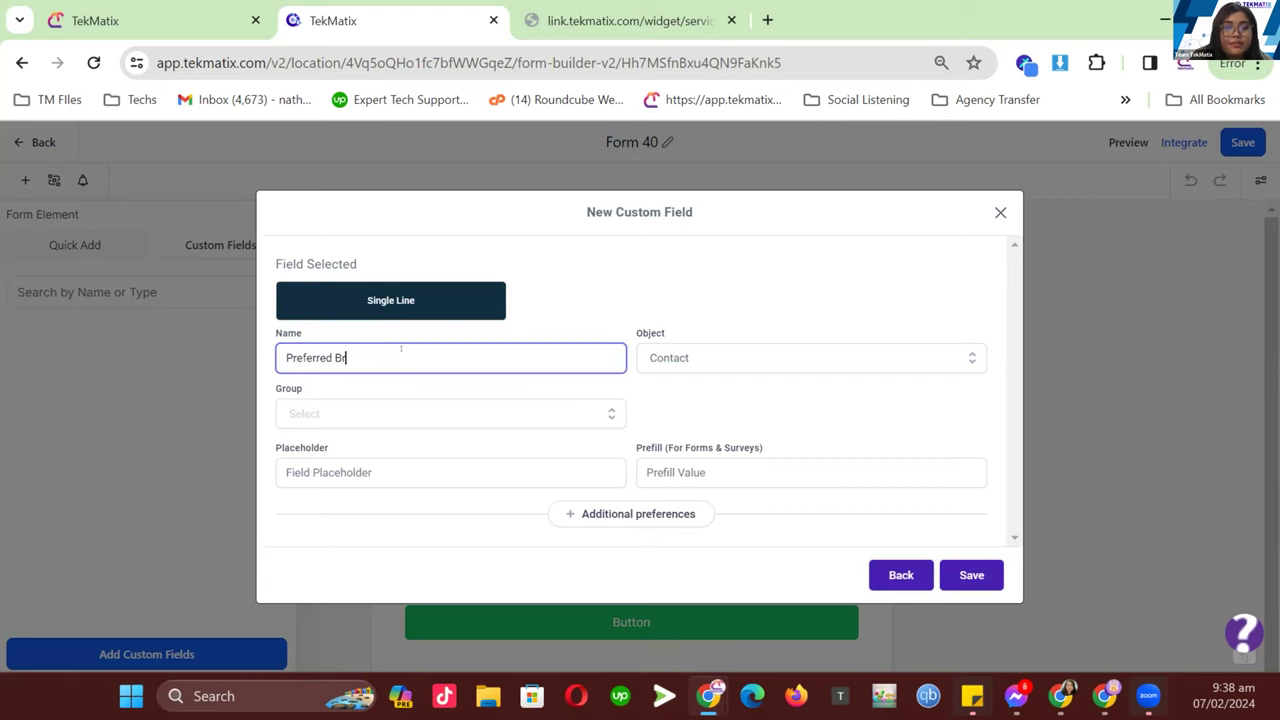
type("ow Styles")
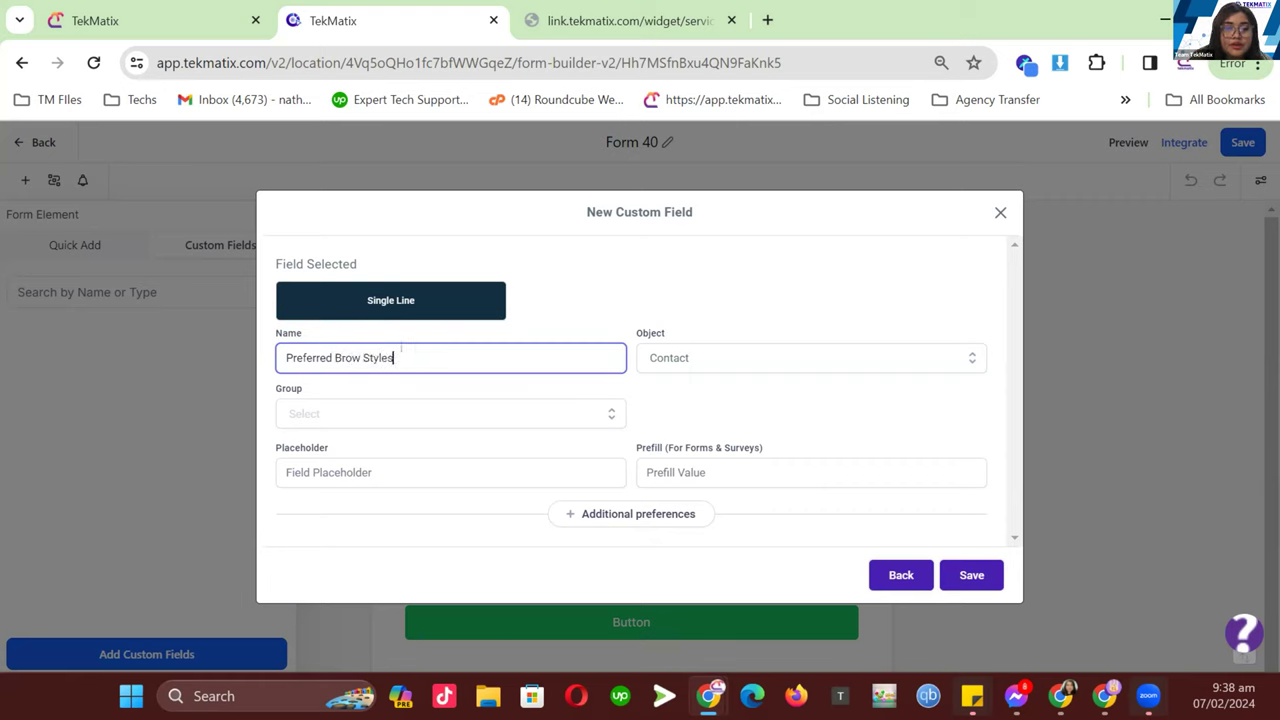
key("Home")
key("Delete")
type("What is your p")
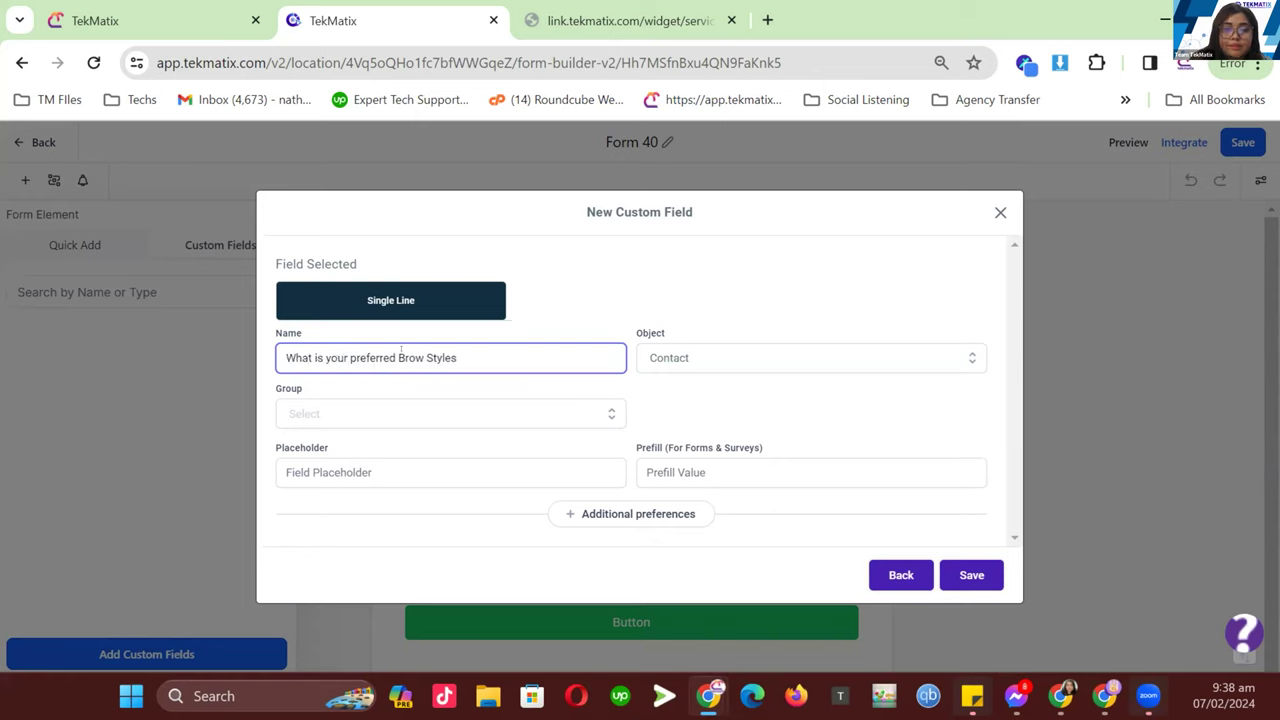
key("End")
key("BackSpace")
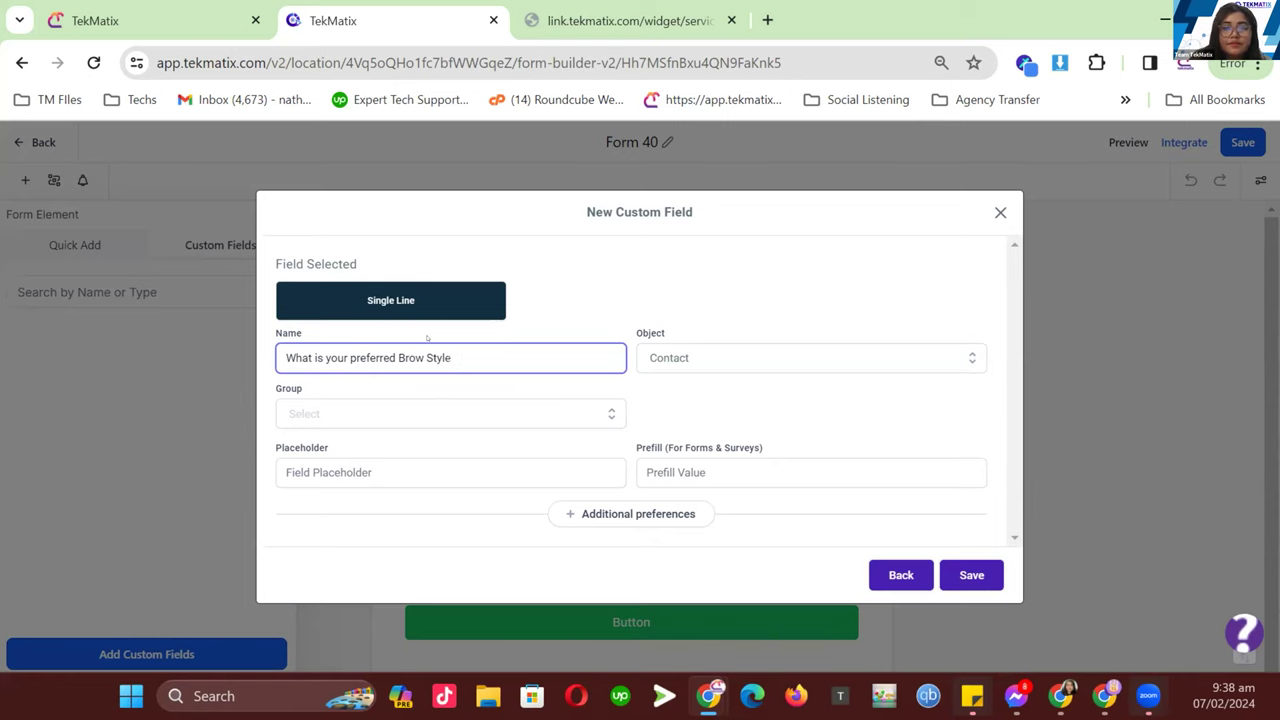
- Place the field in the Additional Info group and save it
left_click(428, 416)
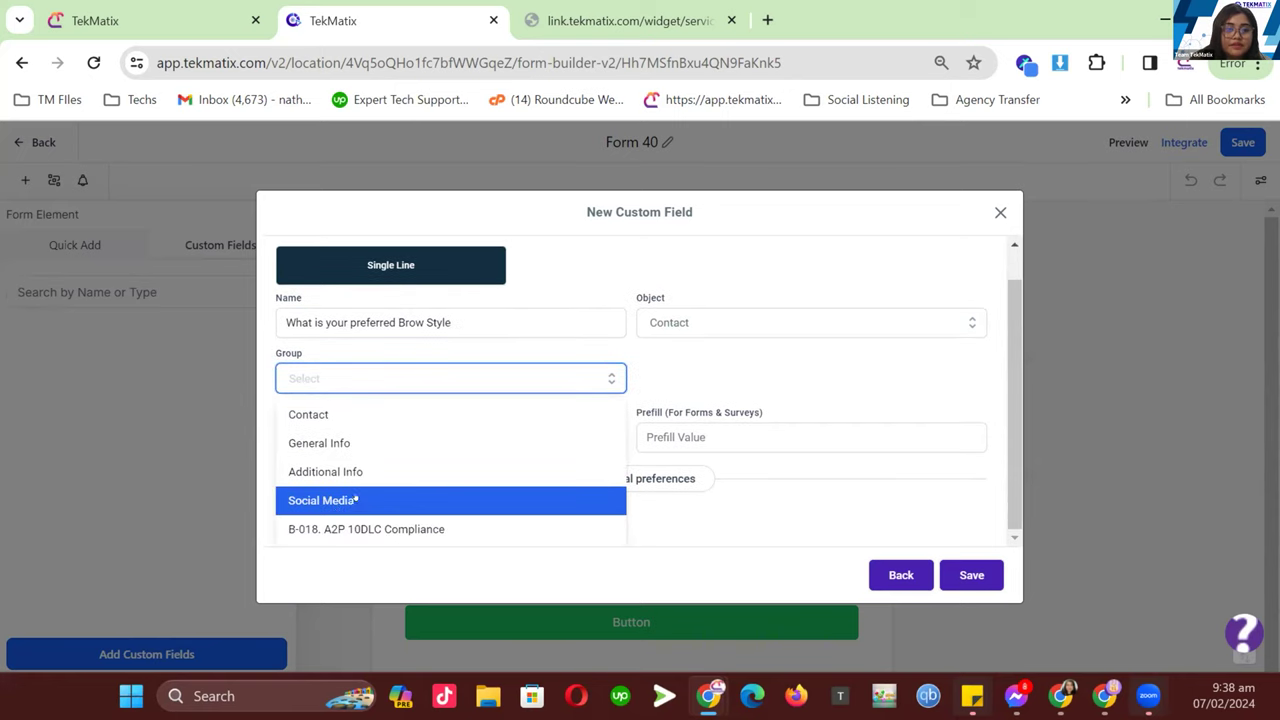
left_click(415, 471)
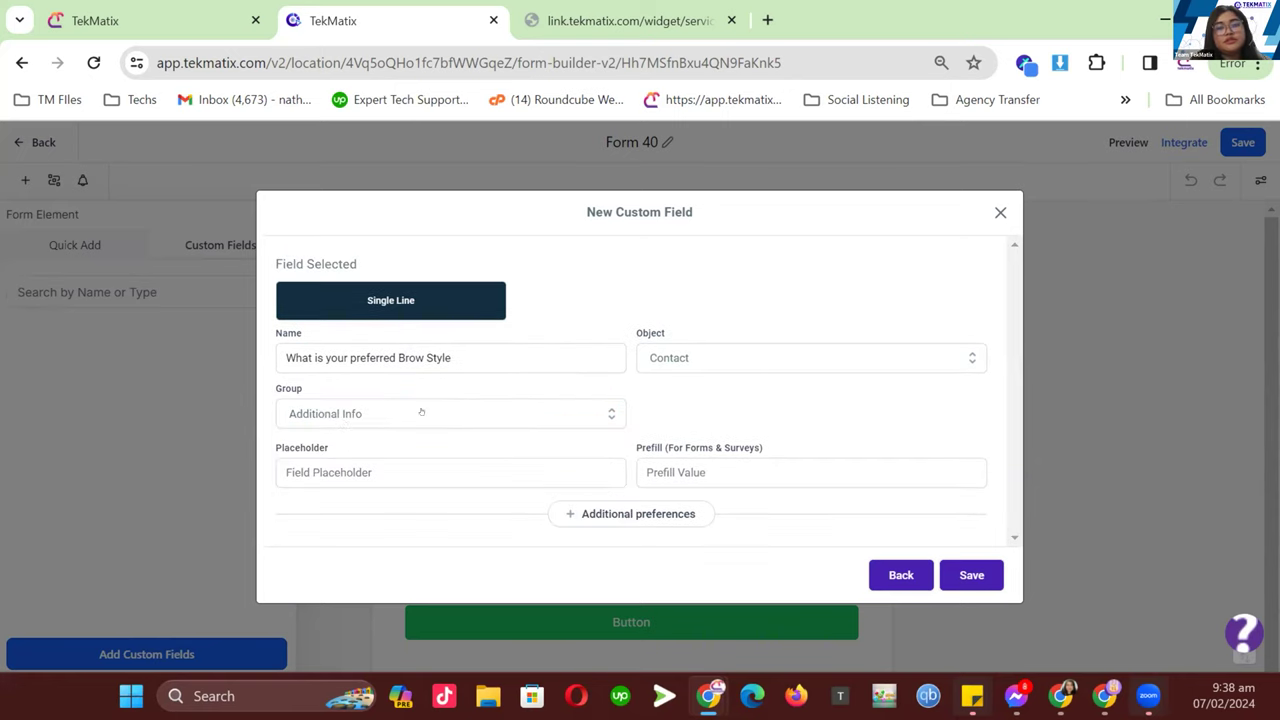
left_click(358, 475)
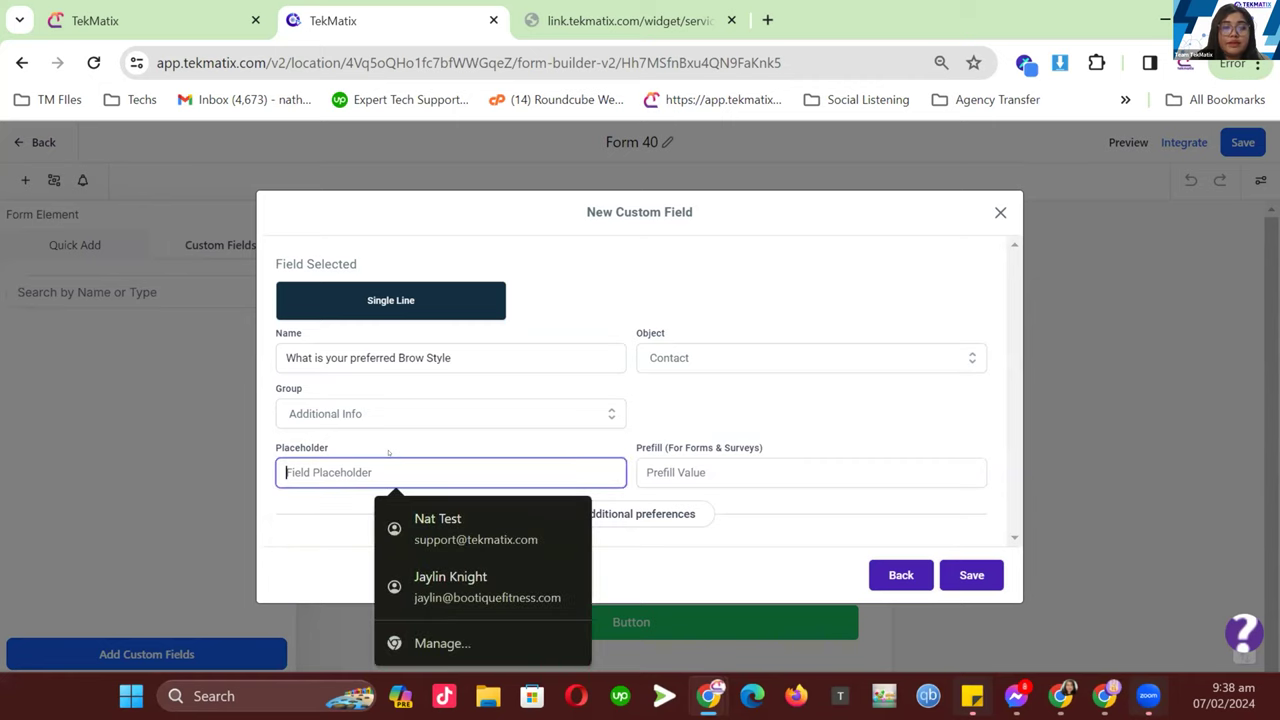
key("Escape")
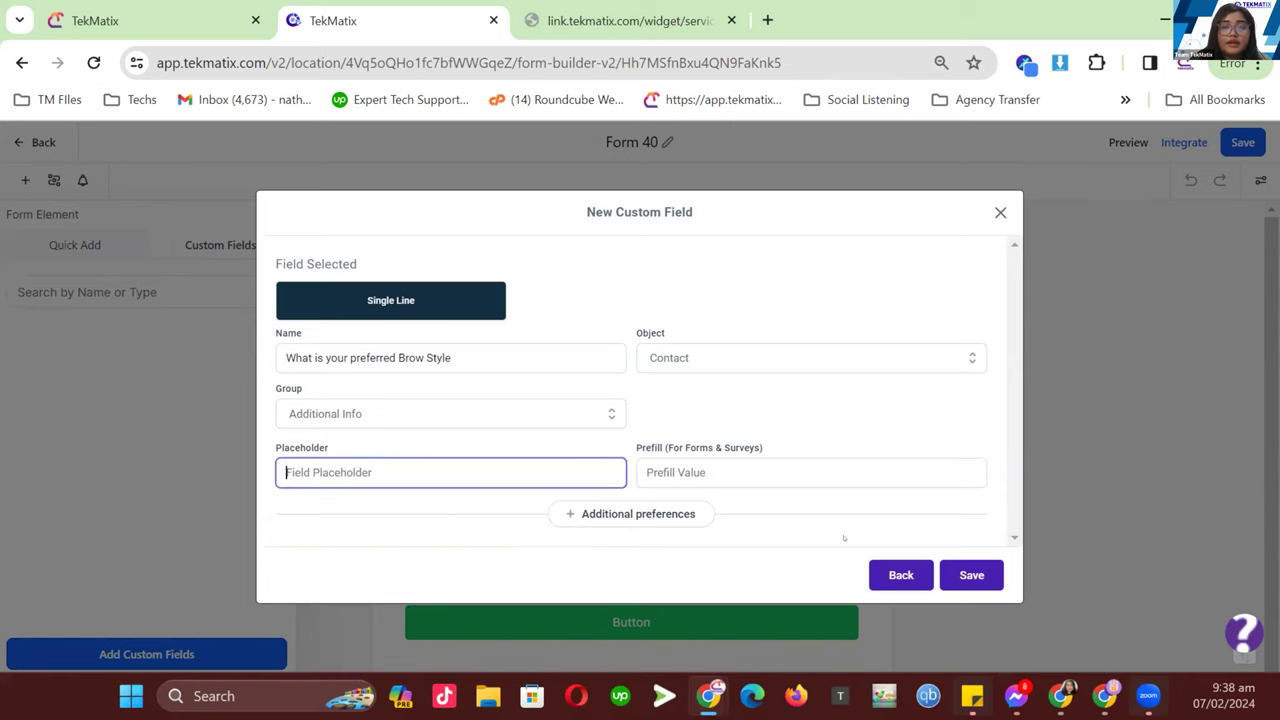
left_click(963, 578)
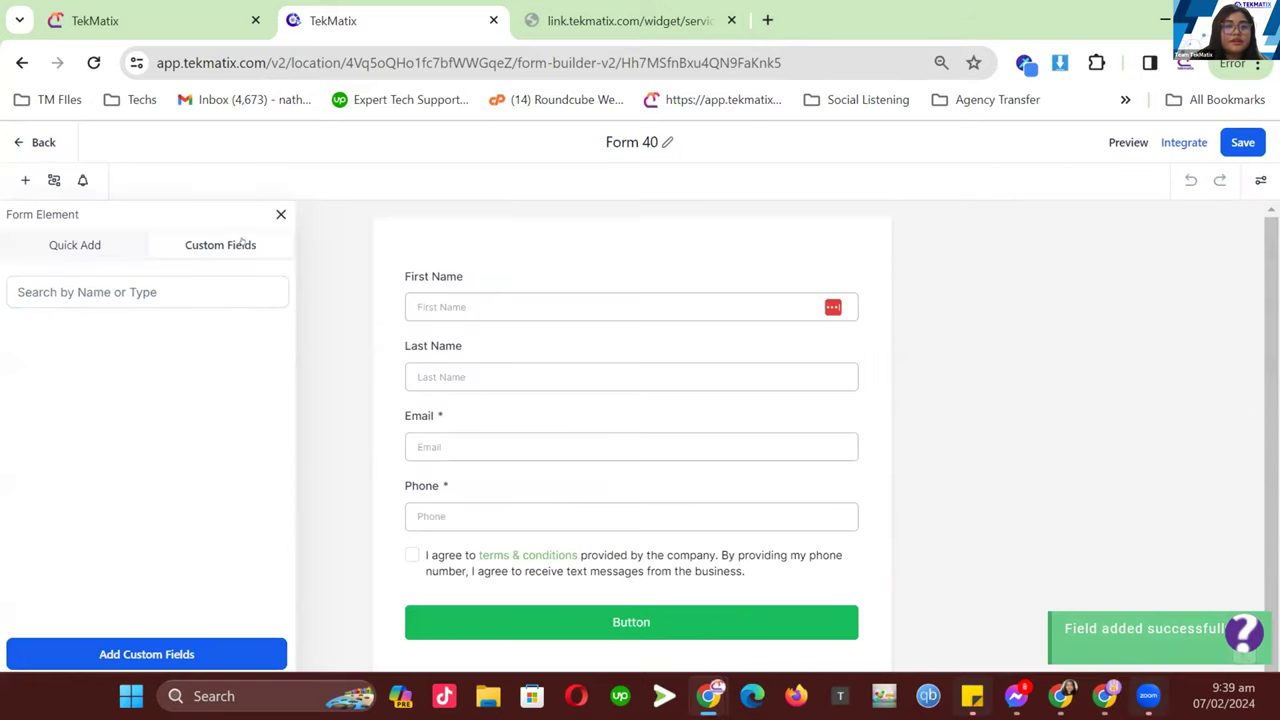
- Find the Brow Style custom field by searching 'brow' and drop it below Phone
left_click(101, 250)
left_click(220, 245)
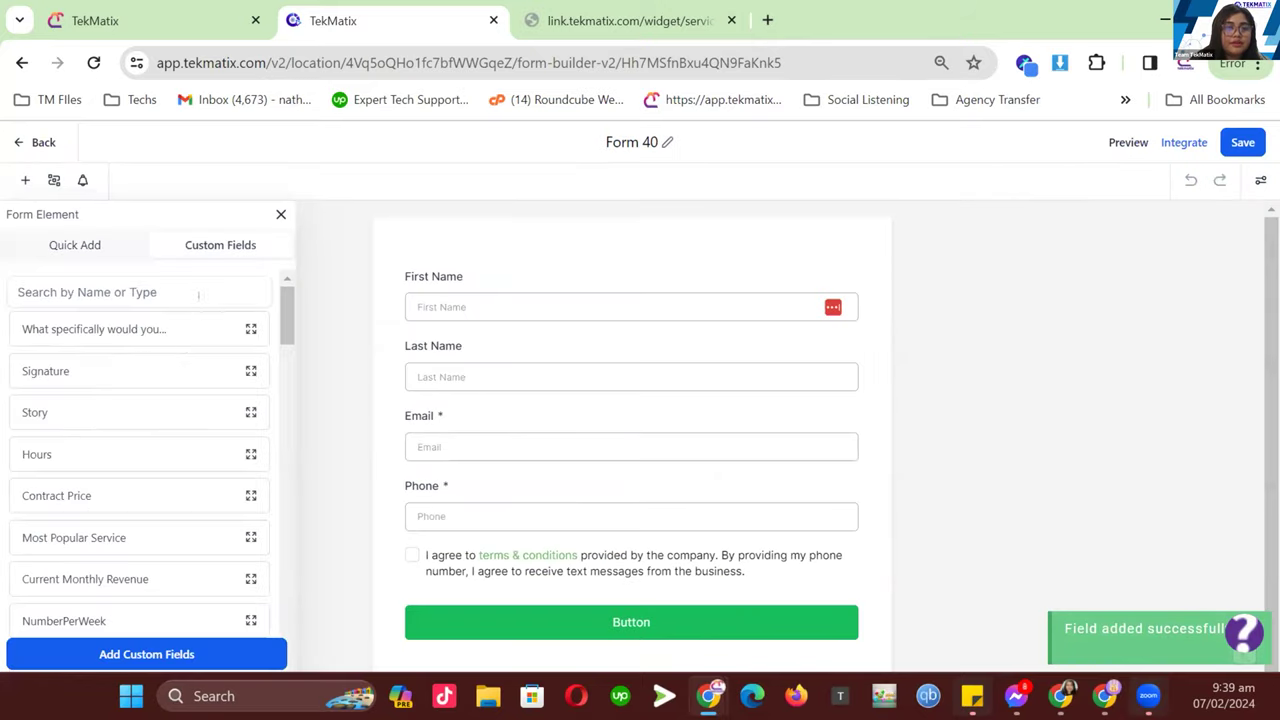
scroll(186, 303, "down", 2)
scroll(186, 303, "up", 3)
left_click(165, 292)
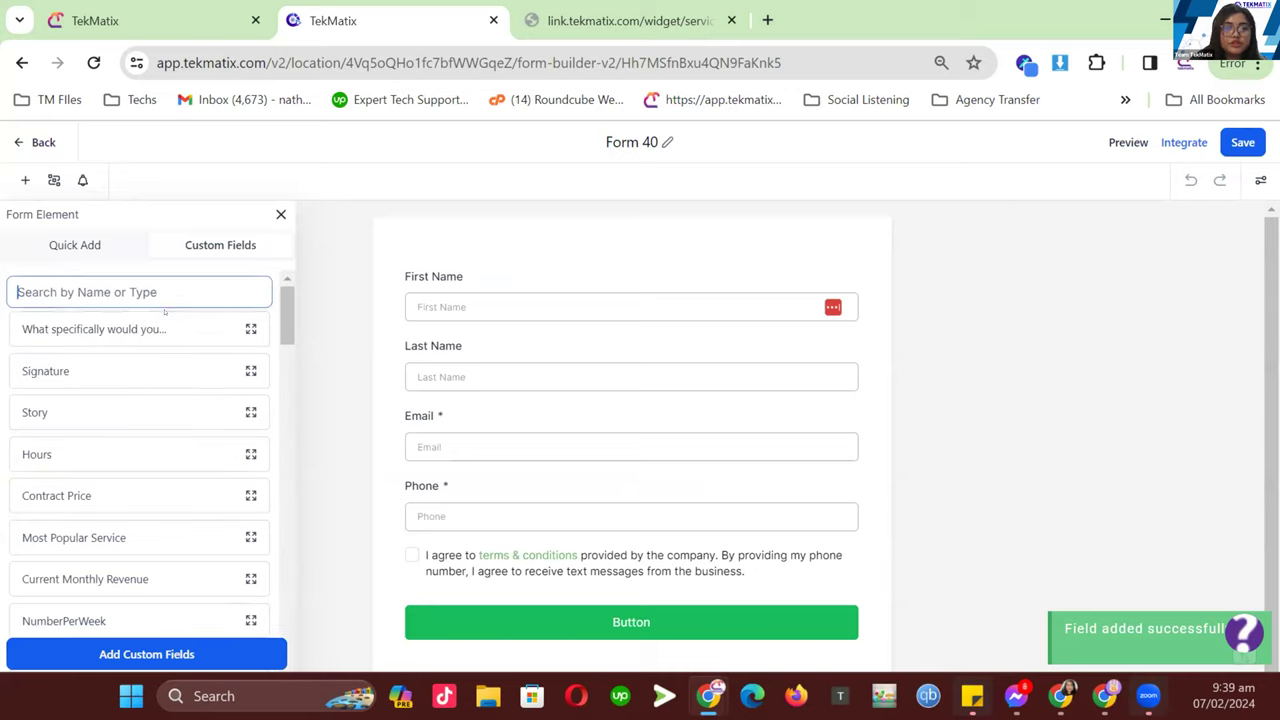
type("brow")
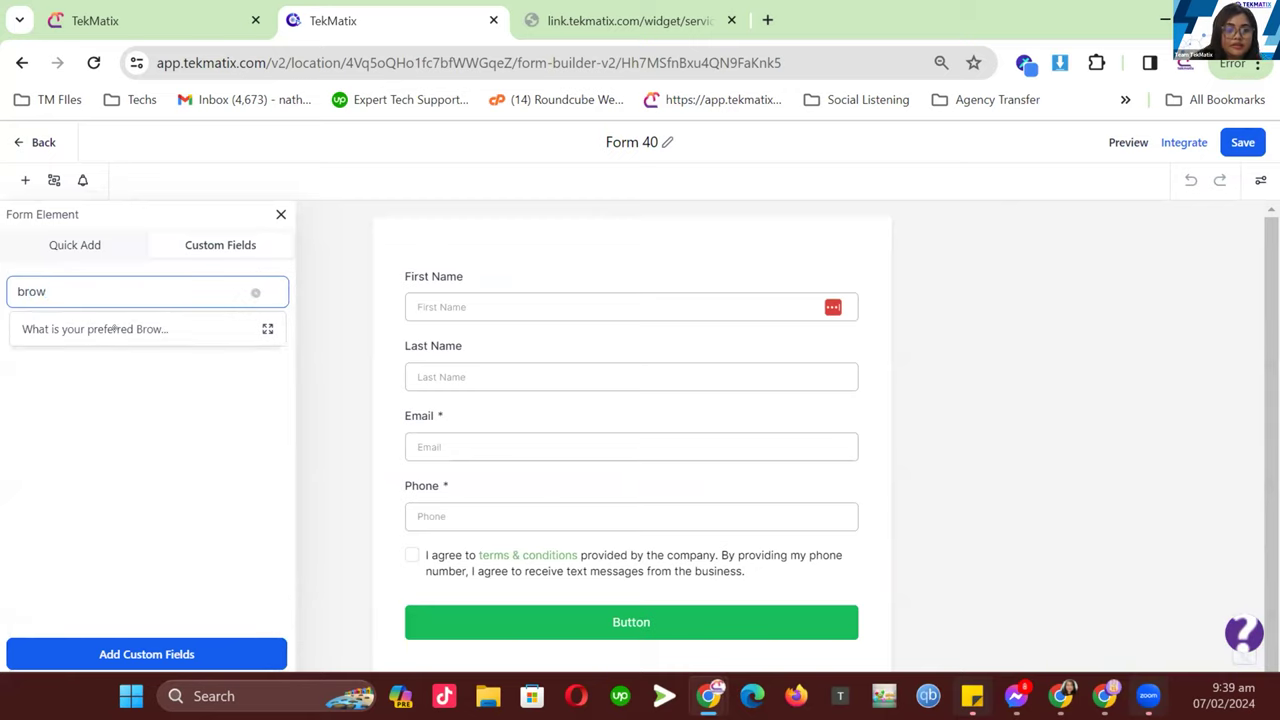
left_click_drag(90, 328, 495, 563)
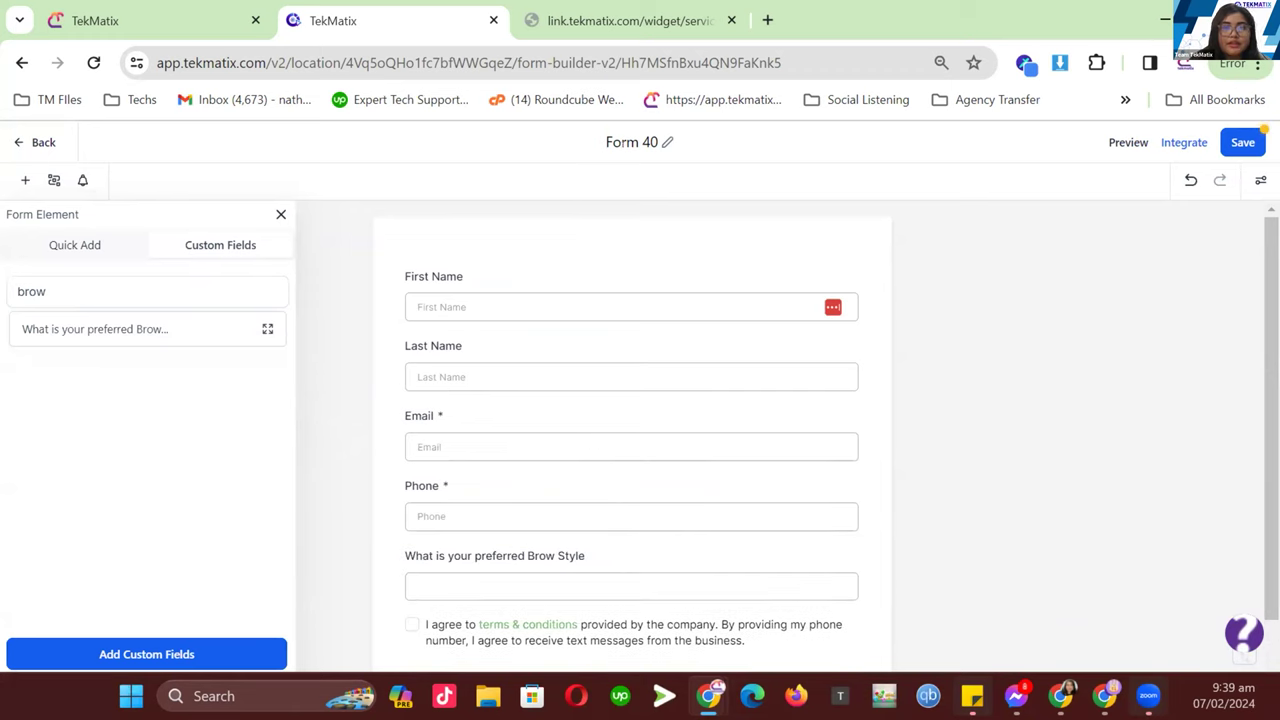
- Rename the form 'Brow Appointment', save it, and return to the calendar tab
left_click(625, 142)
triple_click(625, 142)
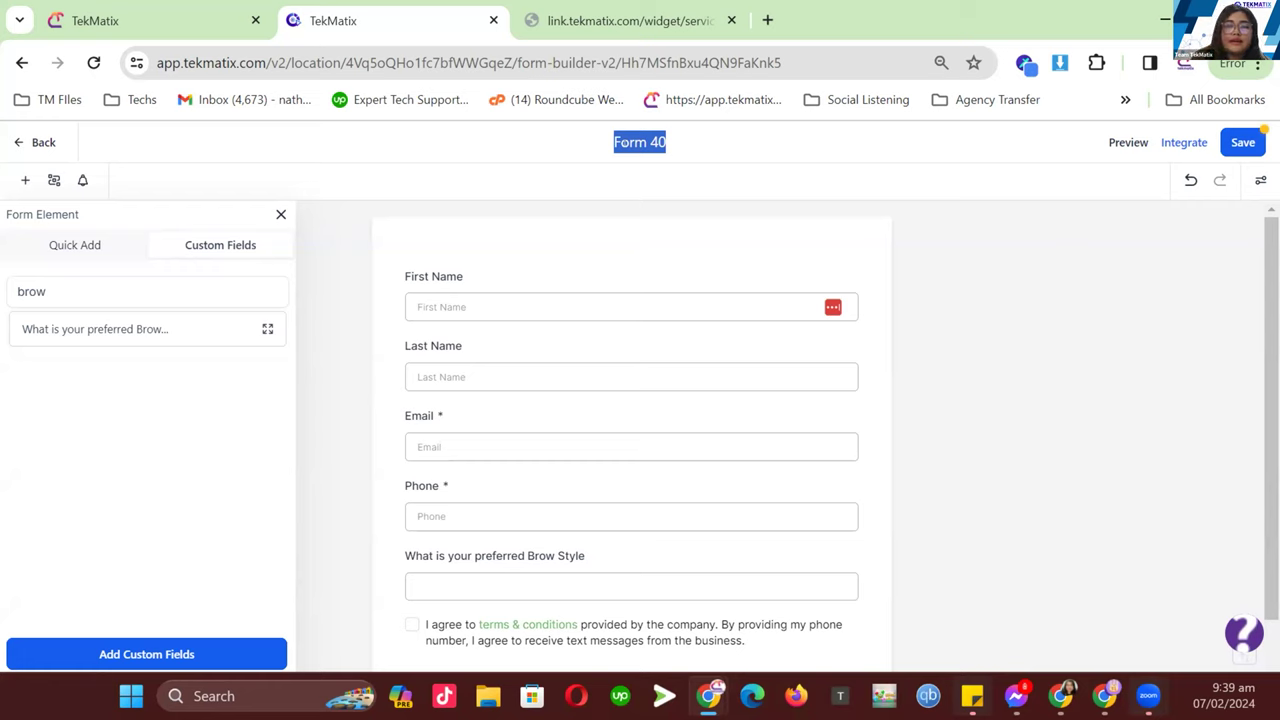
key("BackSpace")
type("Brow Appoo")
key("BackSpace")
key("BackSpace")
type("ointment")
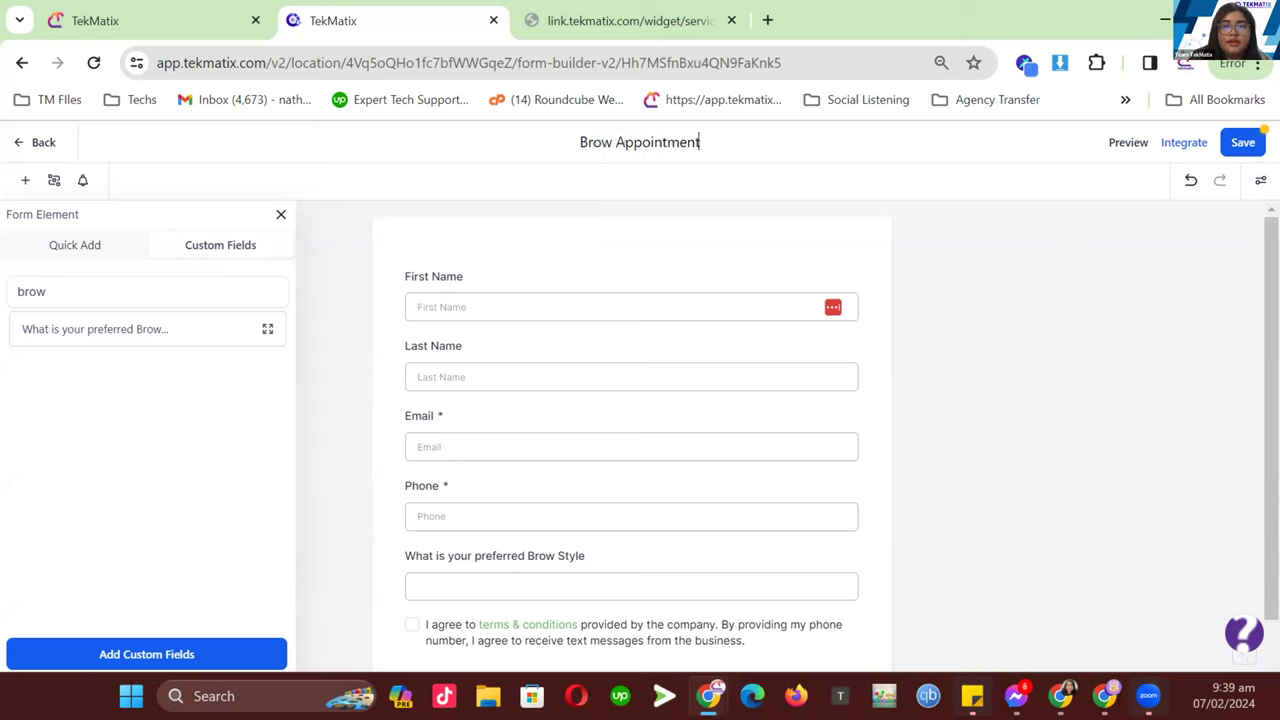
key("Return")
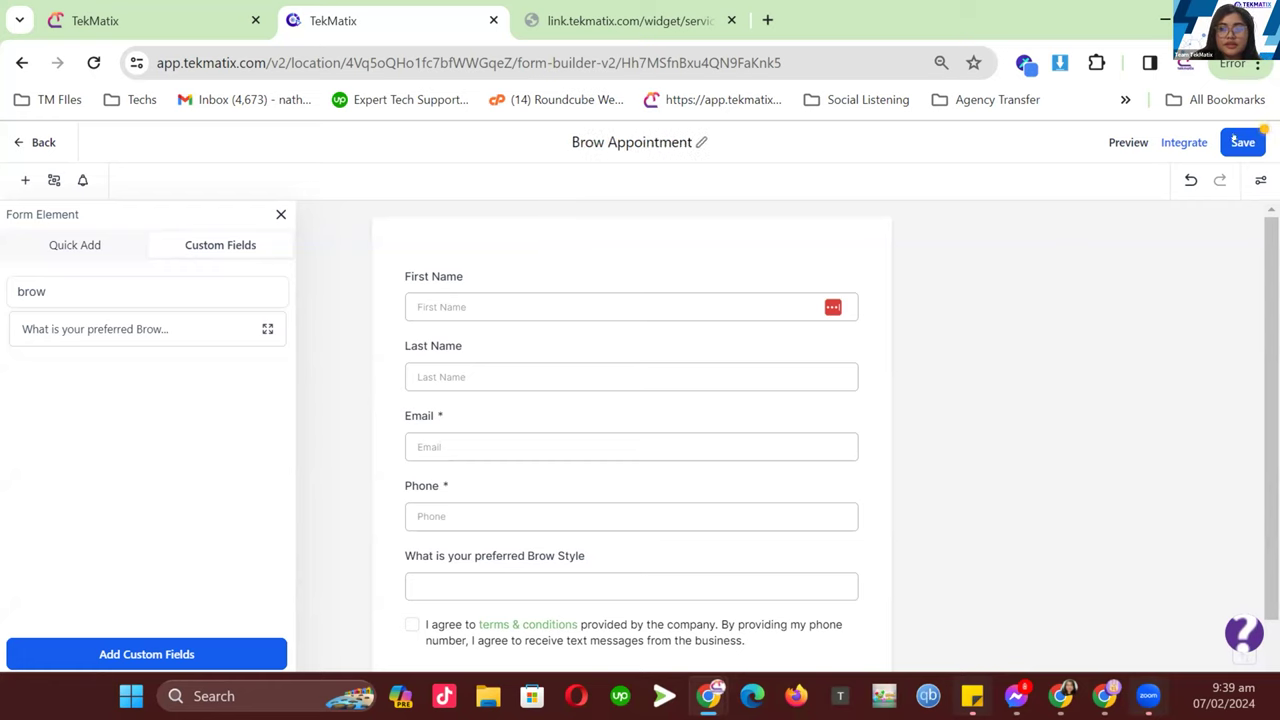
left_click(1234, 140)
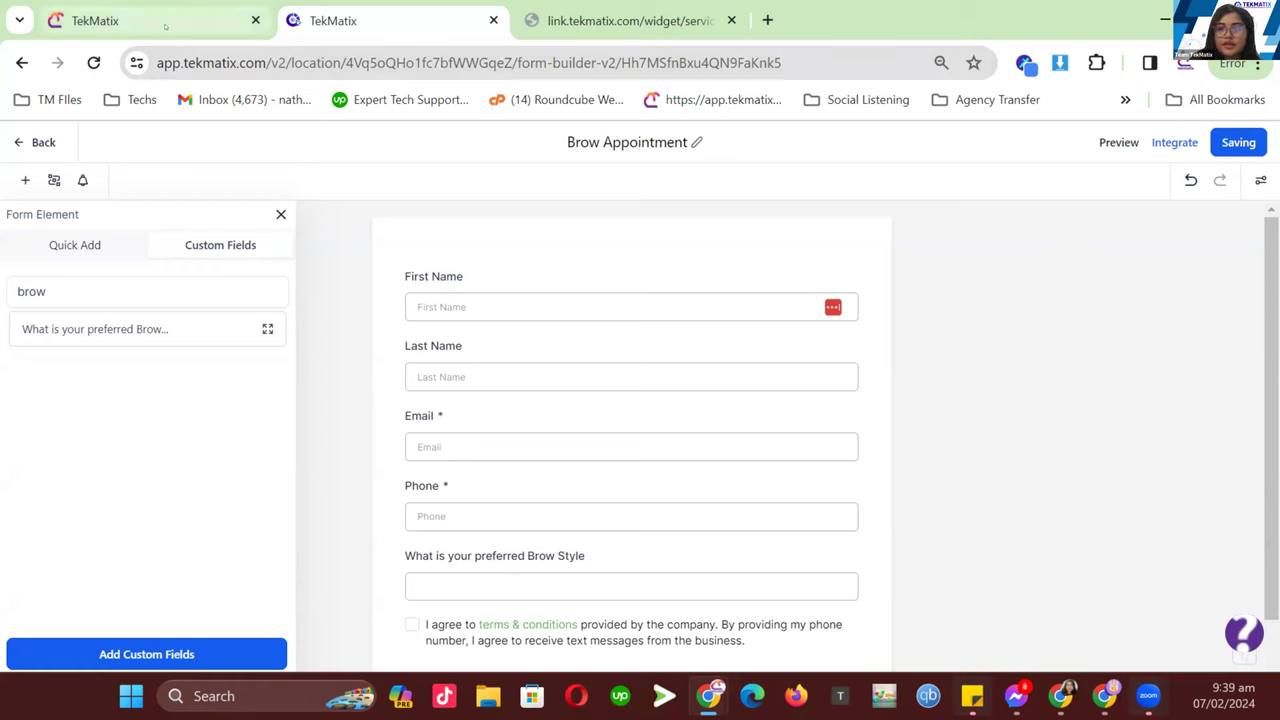
mouse_move(168, 30)
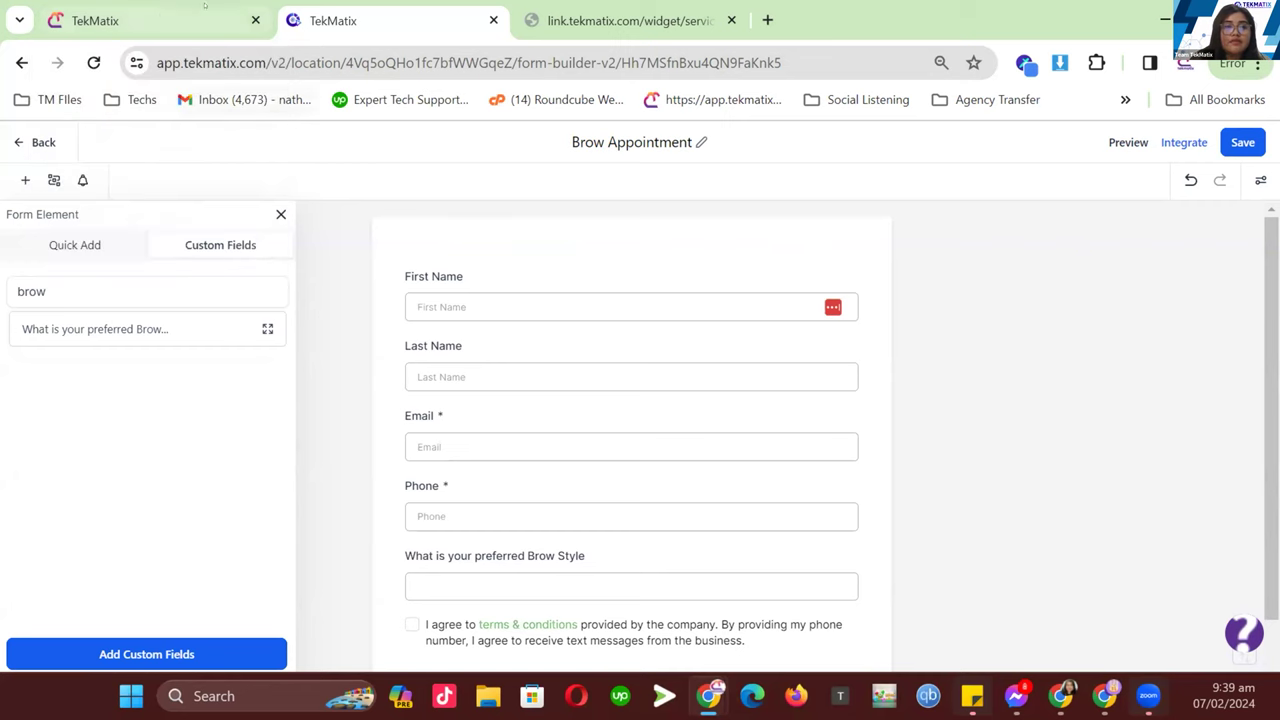
left_click(135, 18)
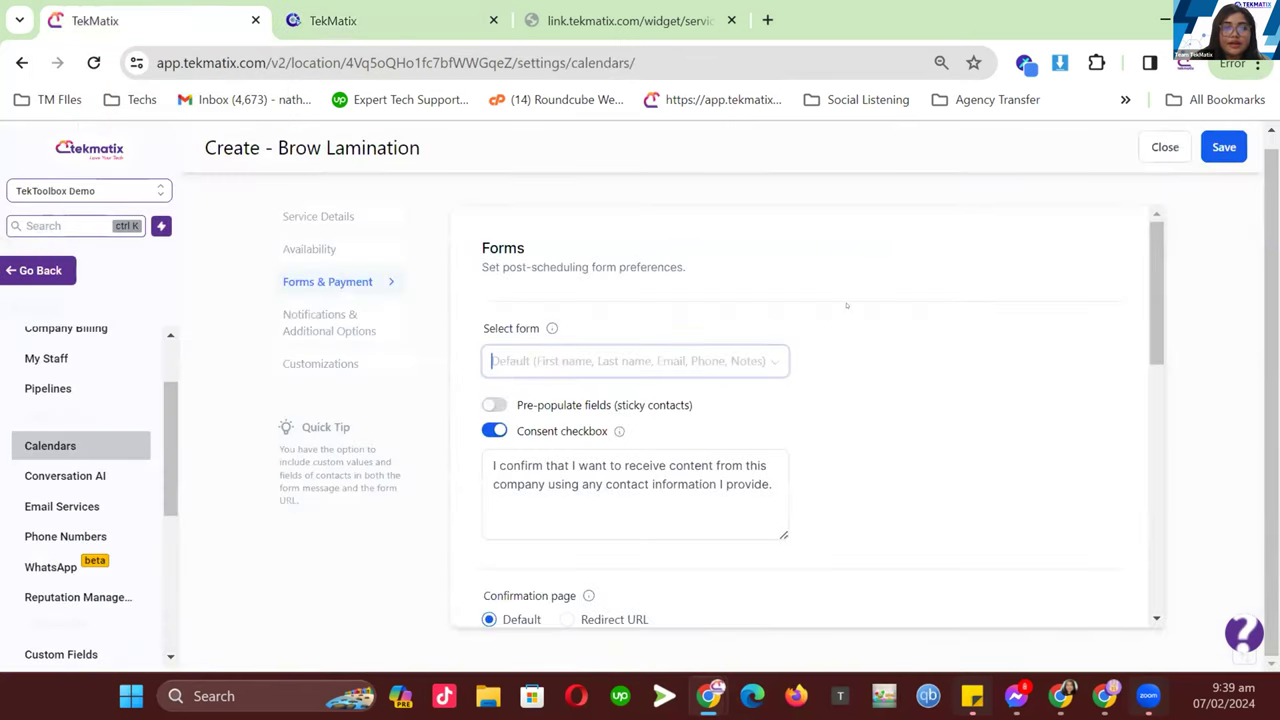
- Reload the calendar settings and select Brow Appointment as the post-scheduling form
left_click(643, 358)
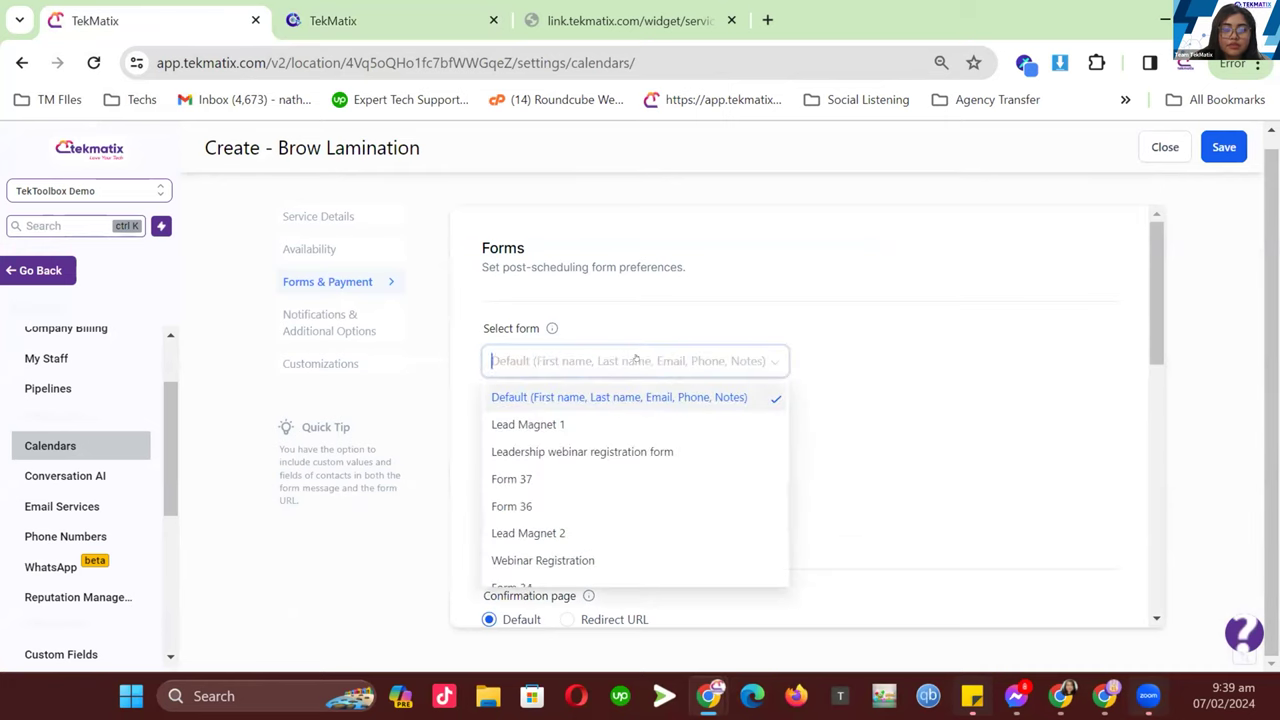
type("bro")
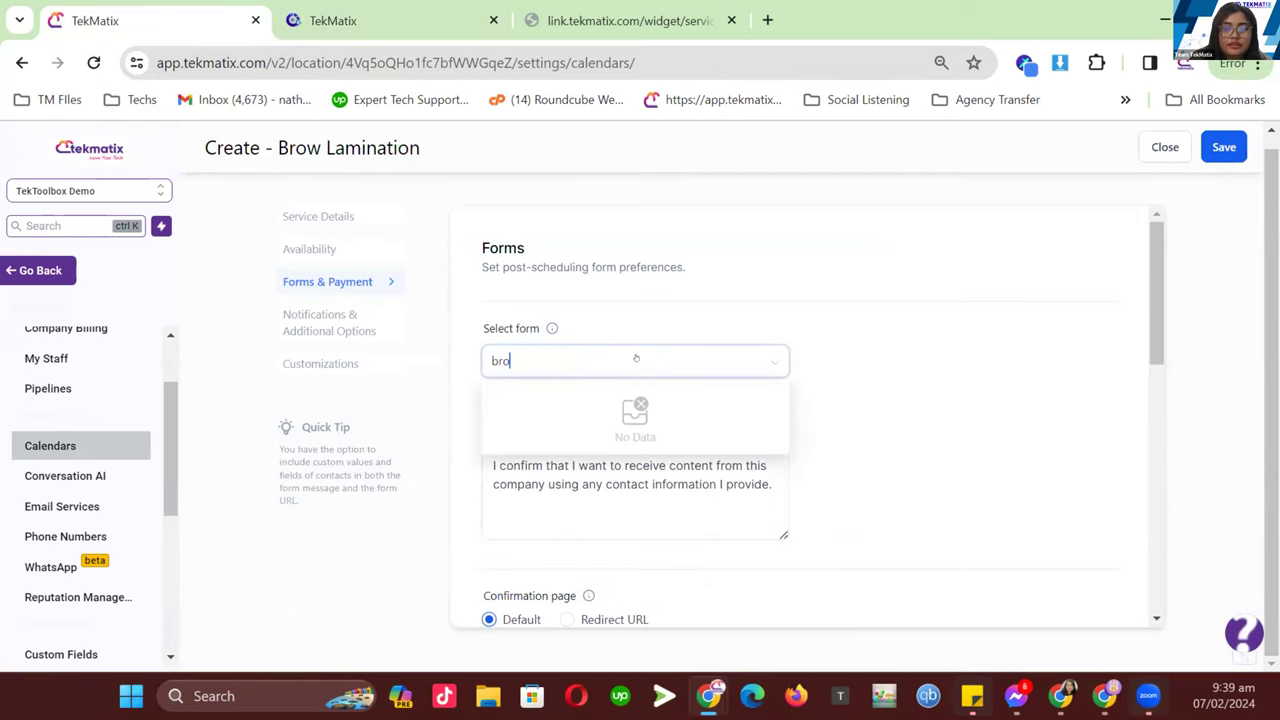
left_click(311, 249)
left_click(316, 282)
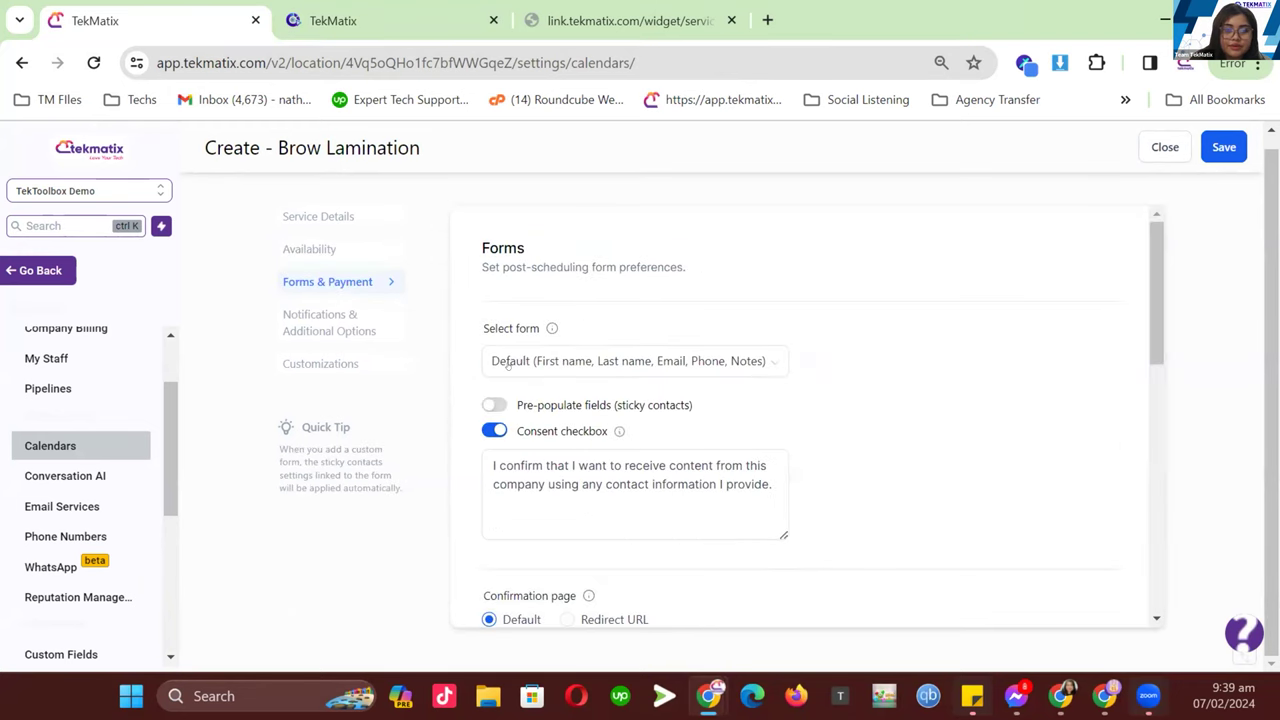
left_click(592, 366)
type("bro")
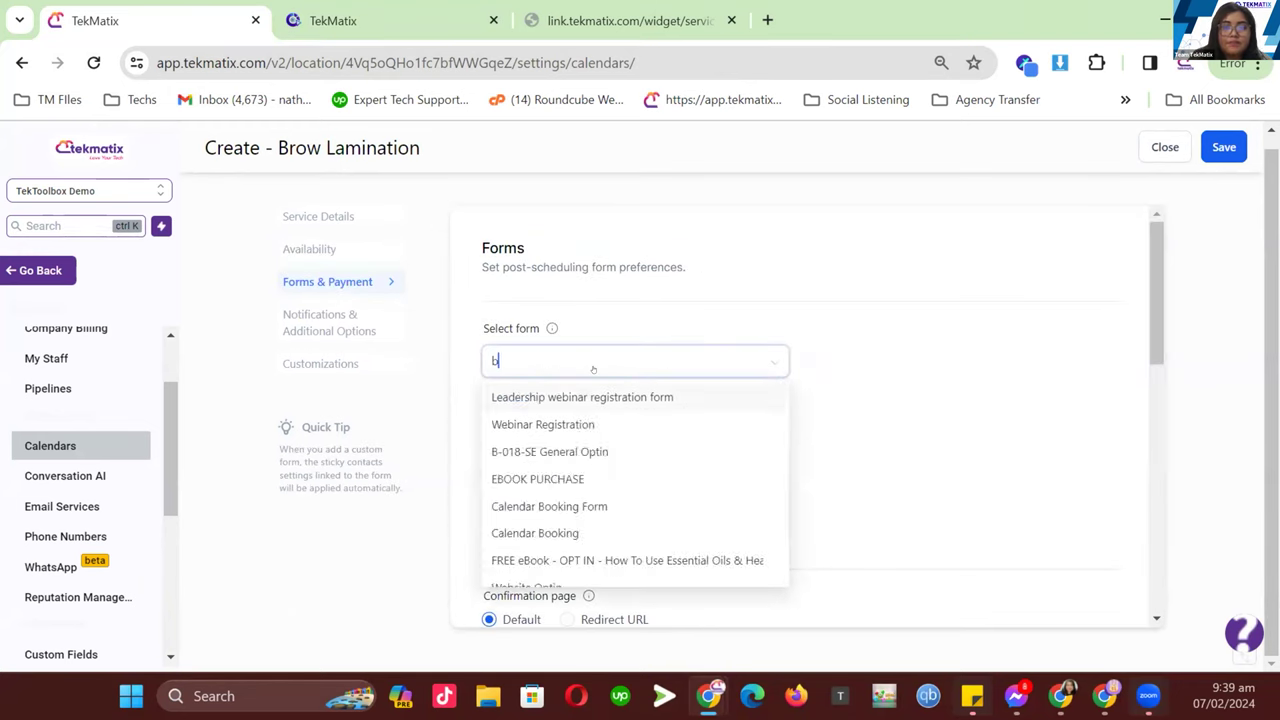
left_click(1221, 150)
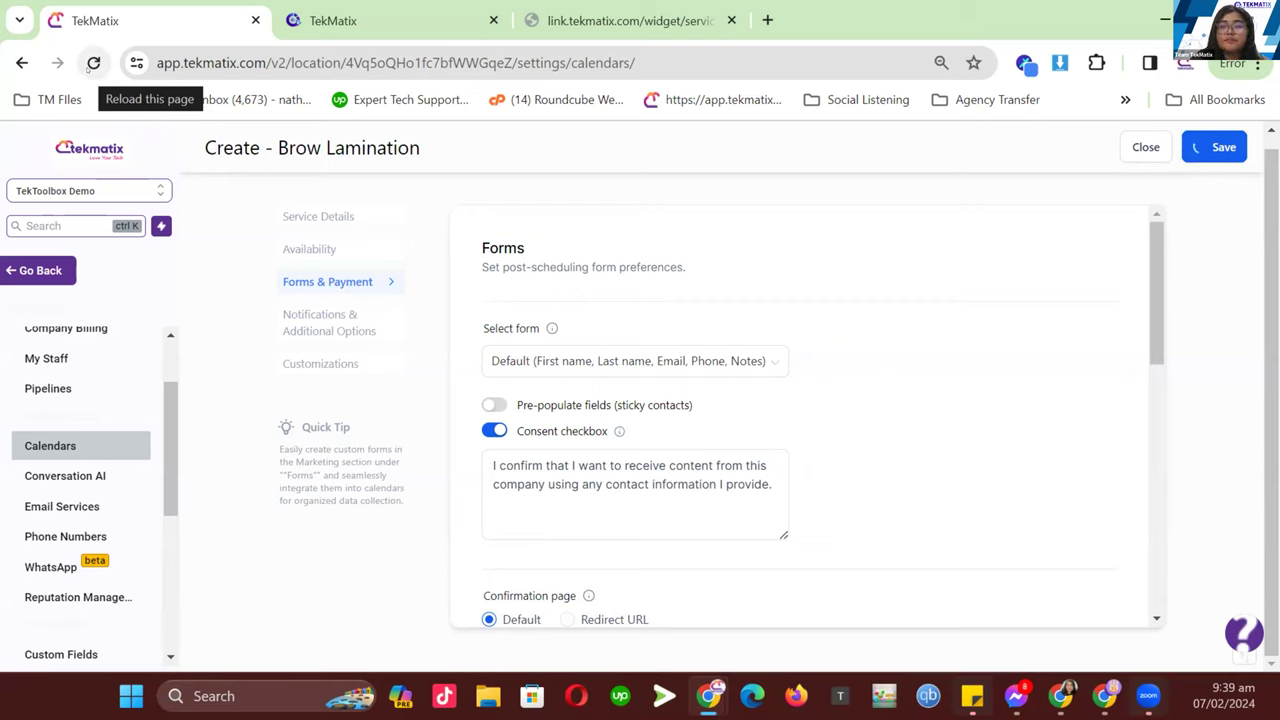
left_click(281, 281)
left_click(527, 361)
type("brow")
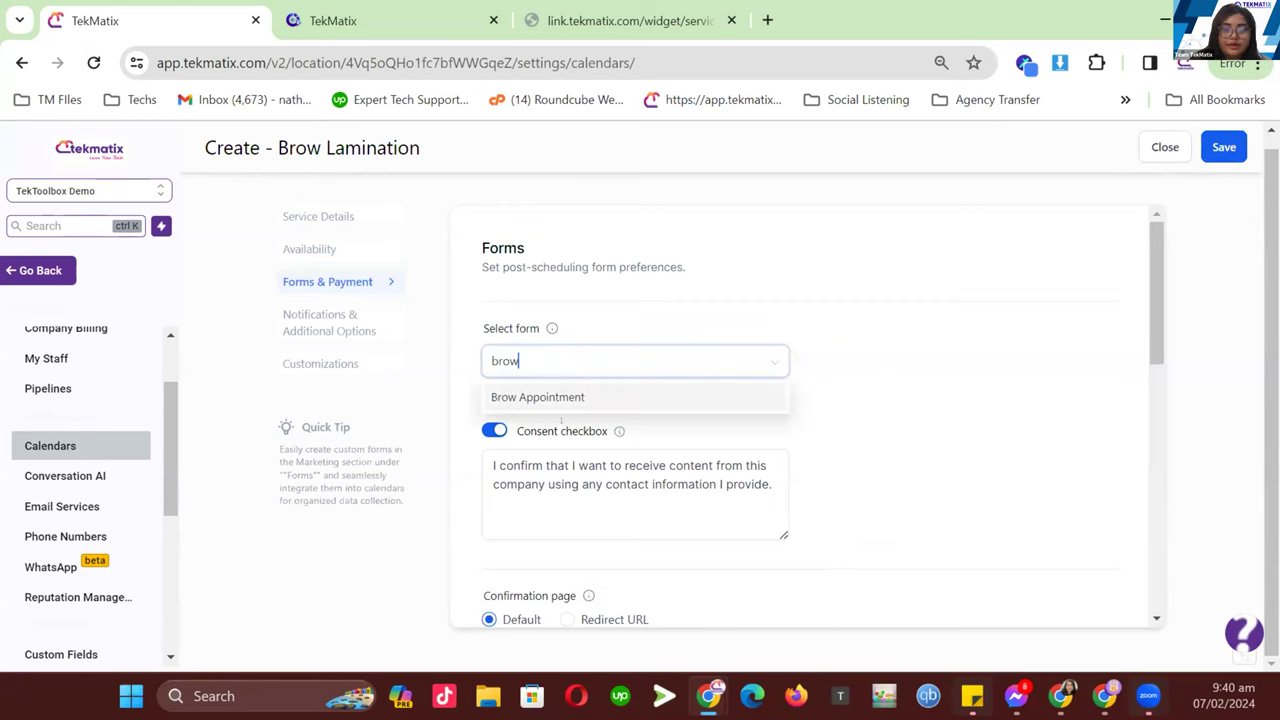
left_click(571, 395)
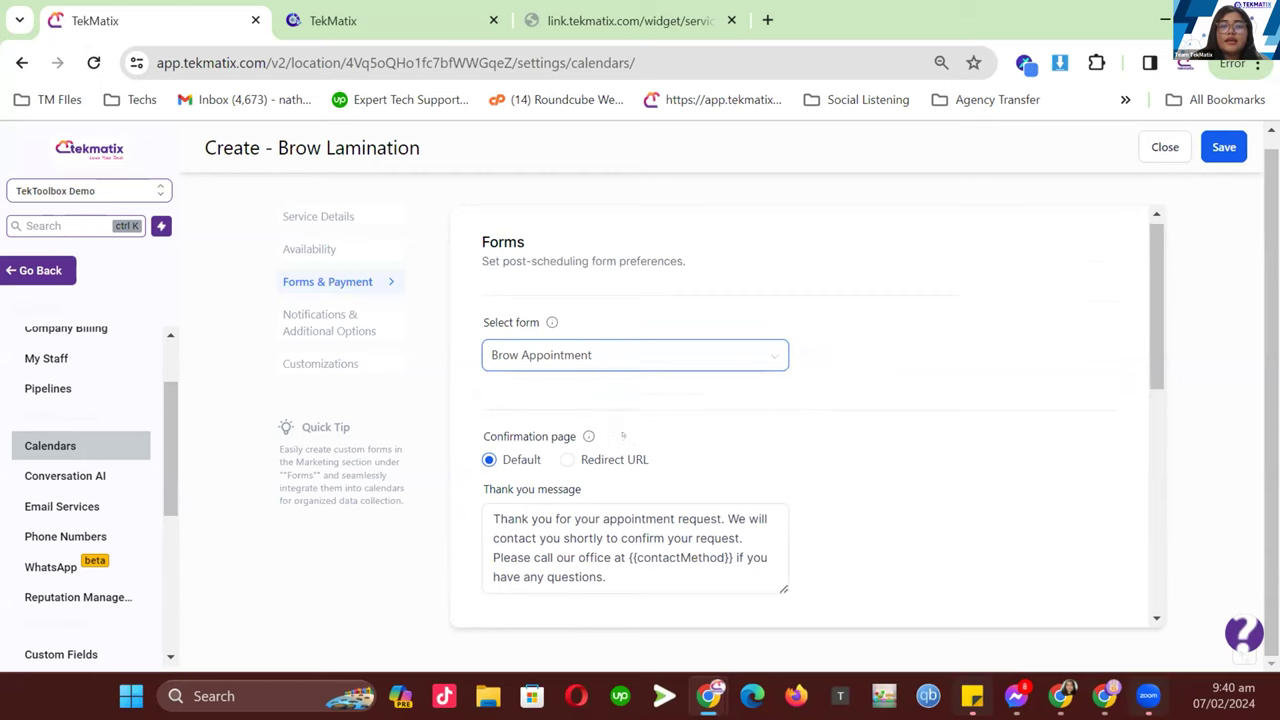
- Replace the thank-you message's call-our-office phrase with 'email us at' plus the office e-mail address
scroll(579, 432, "down", 2)
left_click(487, 344)
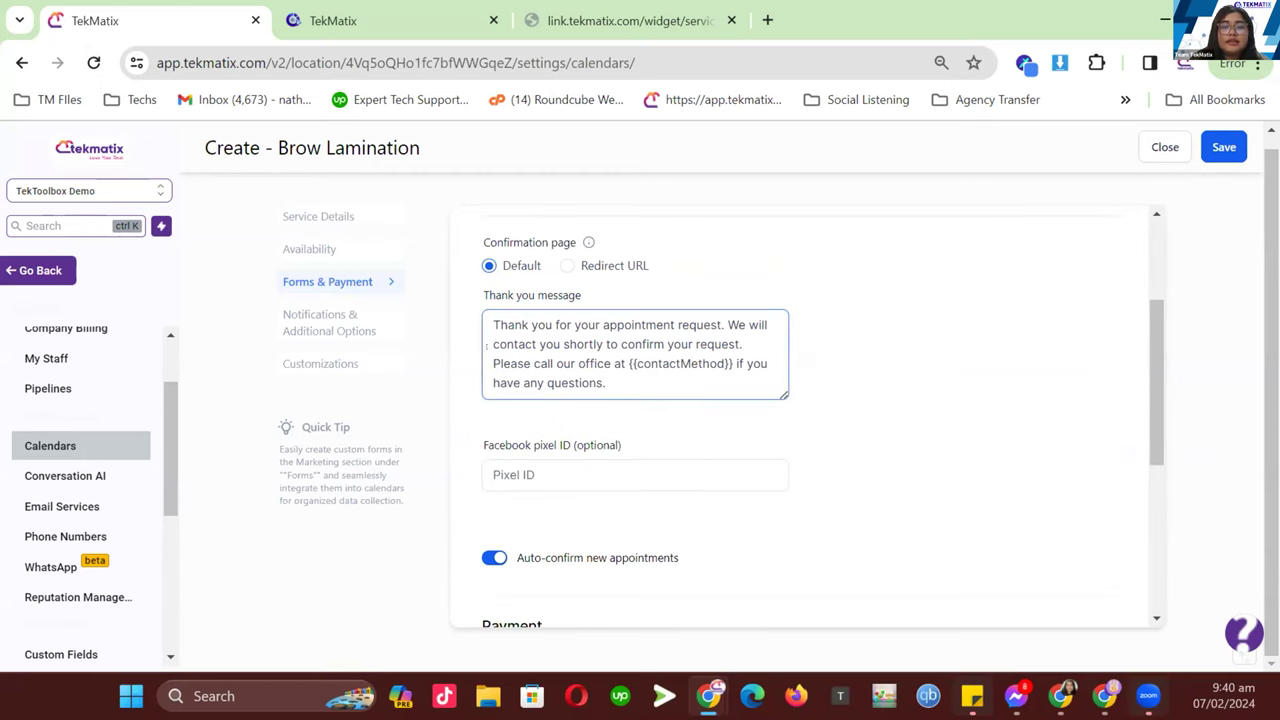
left_click_drag(500, 364, 613, 389)
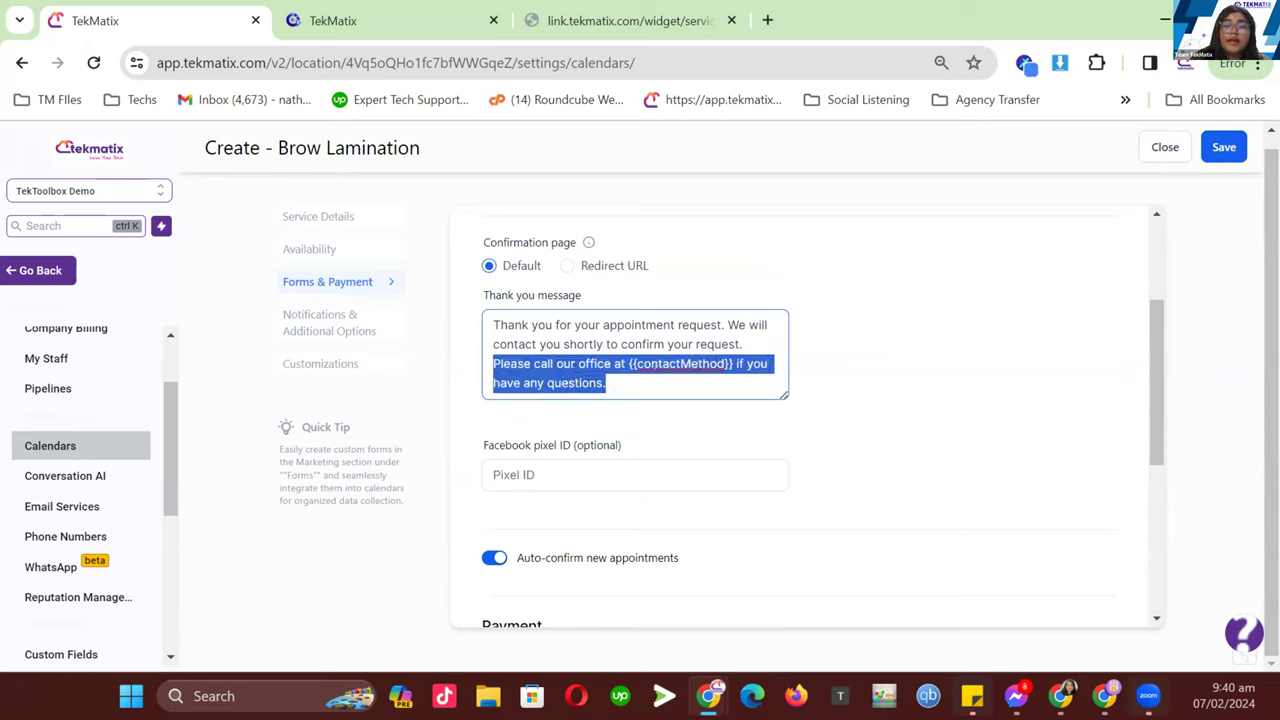
left_click(665, 344)
left_click_drag(630, 363, 734, 364)
left_click(719, 378)
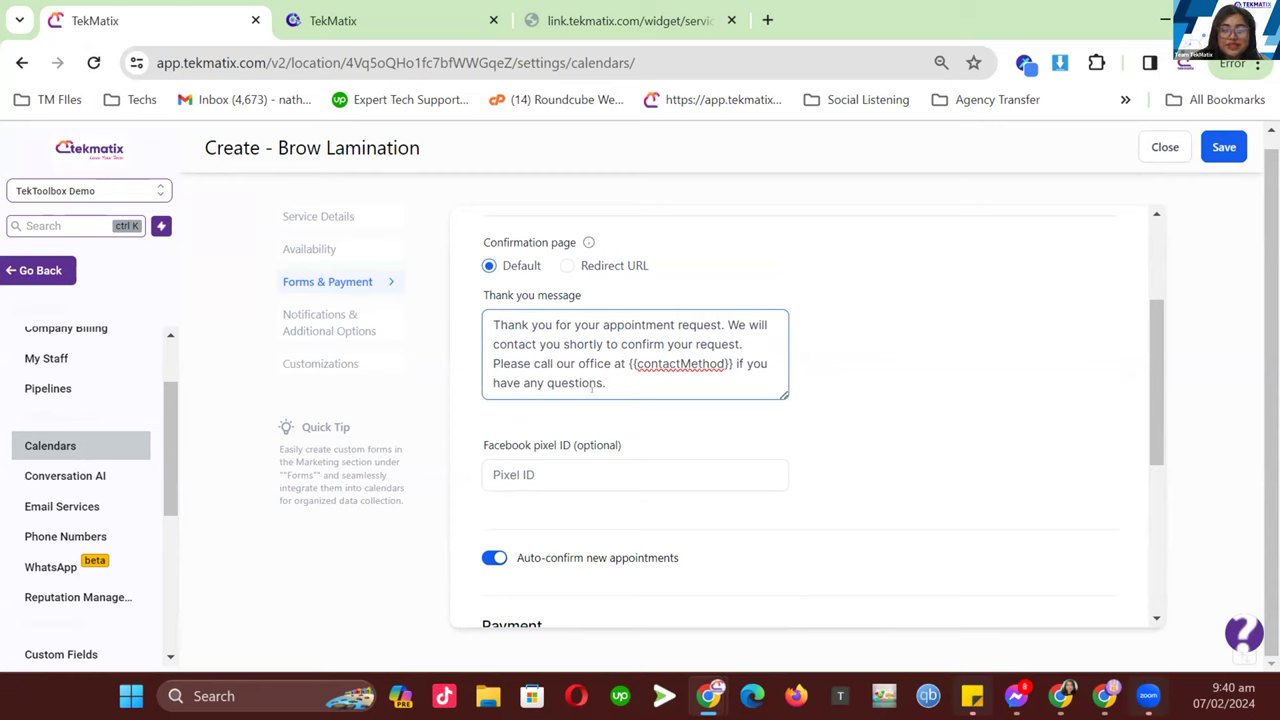
left_click_drag(592, 388, 472, 368)
left_click(604, 344)
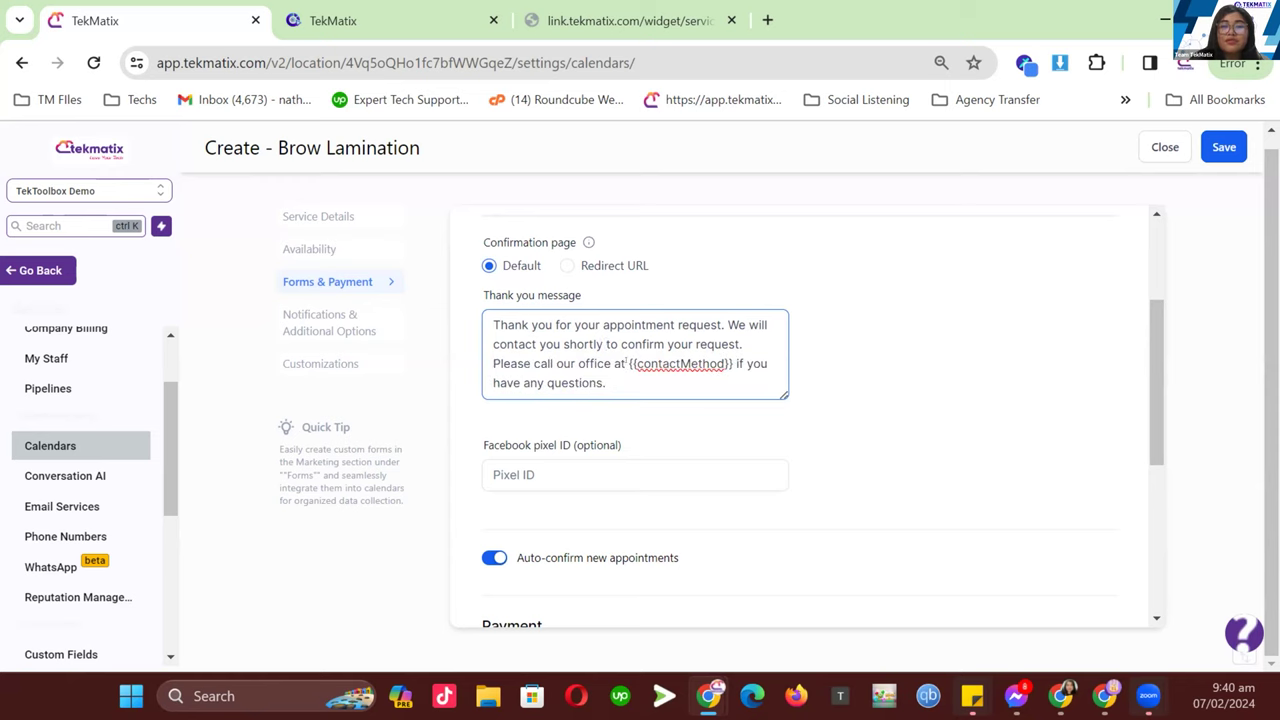
left_click_drag(628, 364, 731, 364)
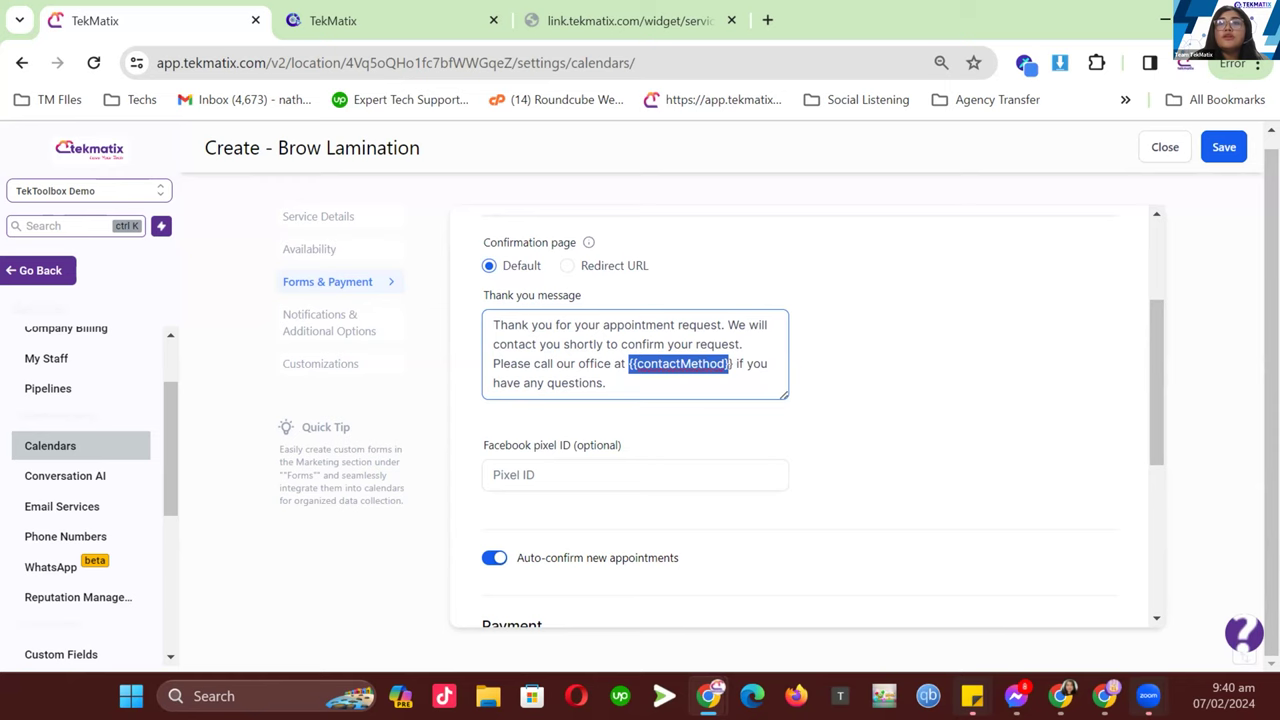
left_click(700, 377)
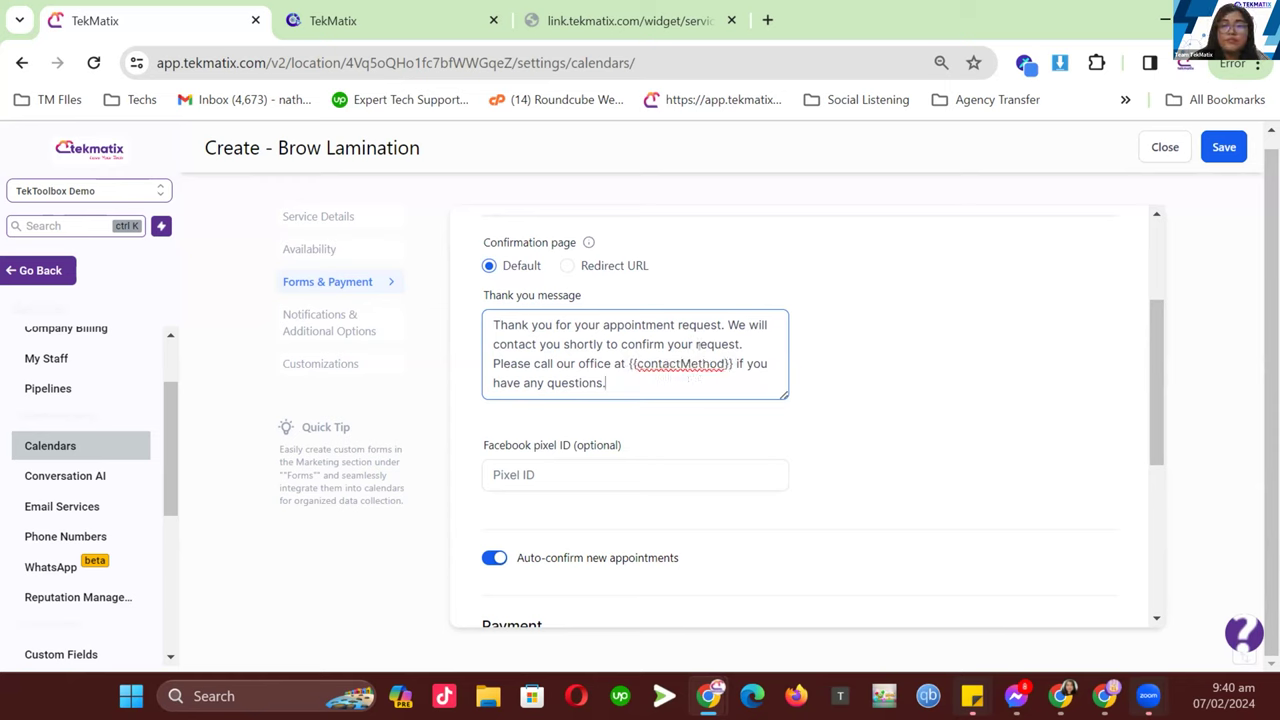
left_click_drag(621, 380, 470, 366)
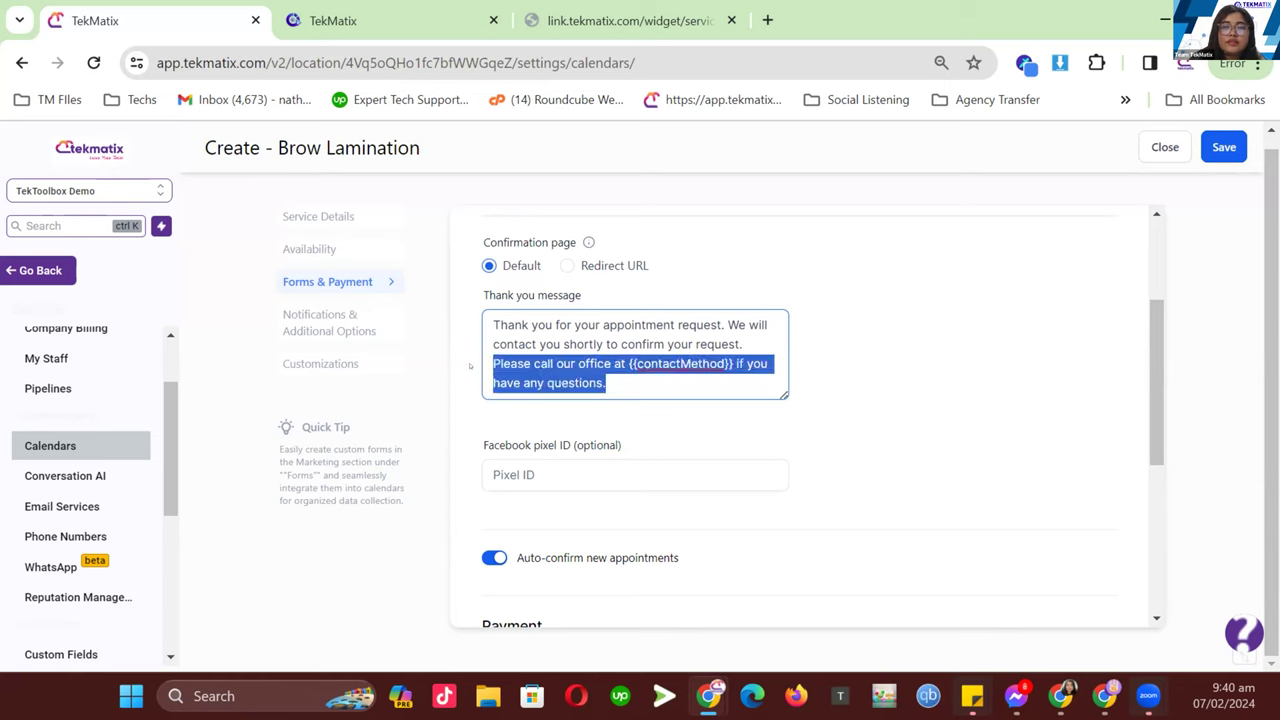
left_click(597, 364)
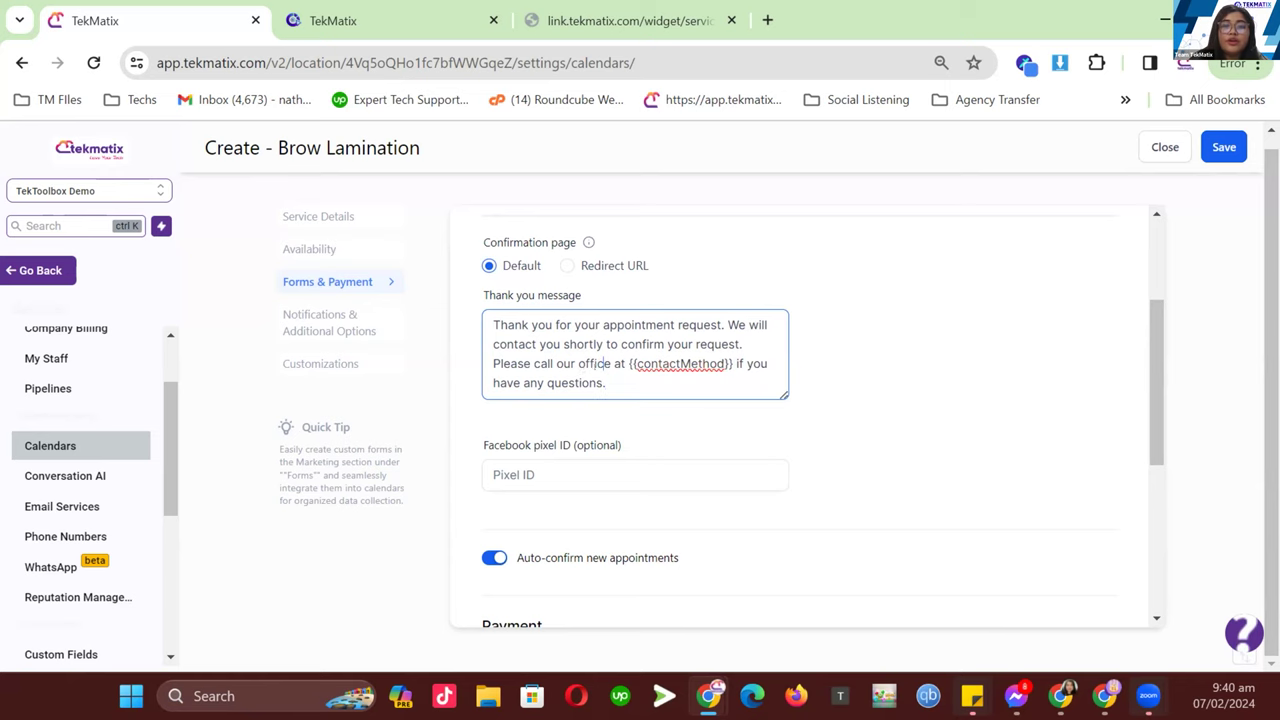
left_click_drag(530, 364, 733, 364)
type("email us at")
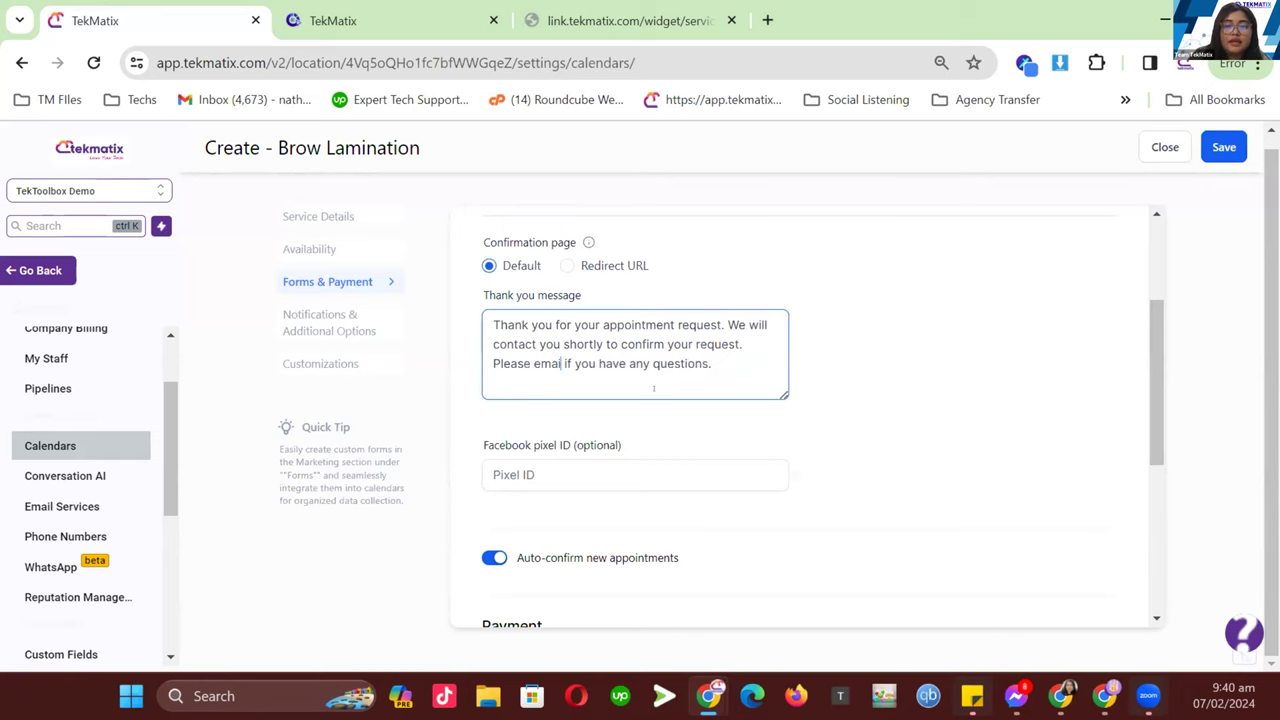
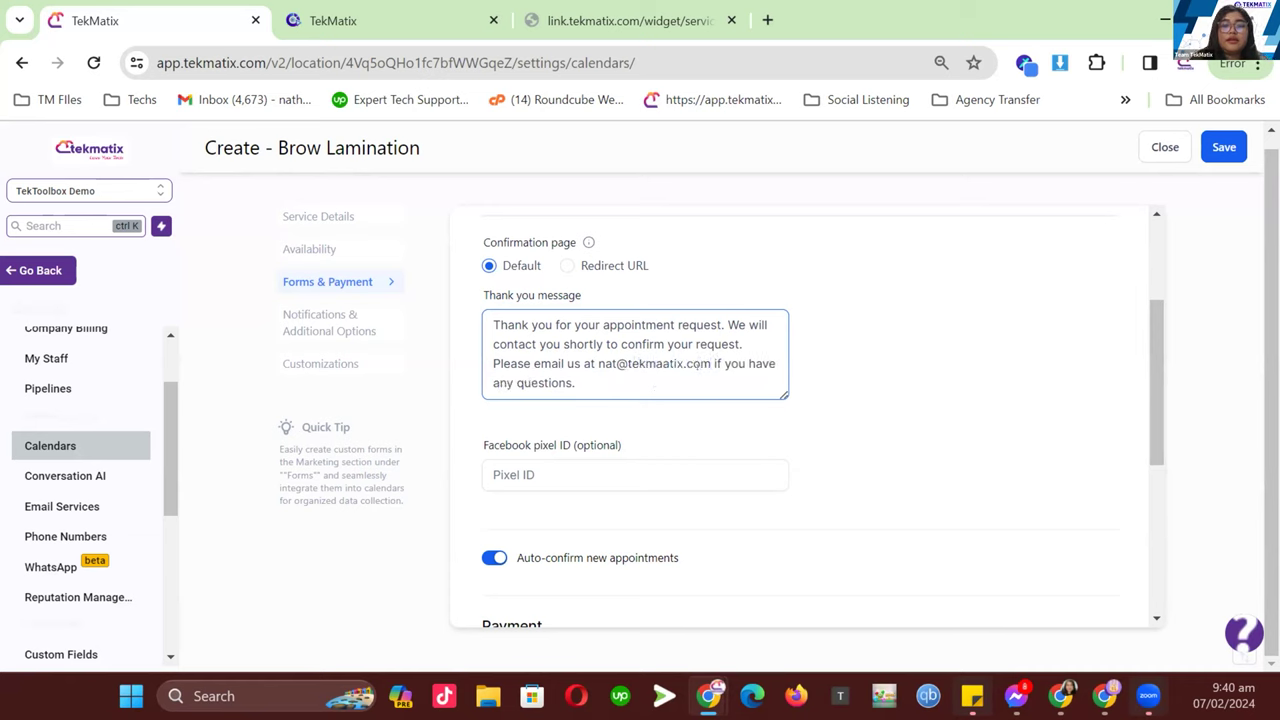
scroll(679, 362, "down", 1)
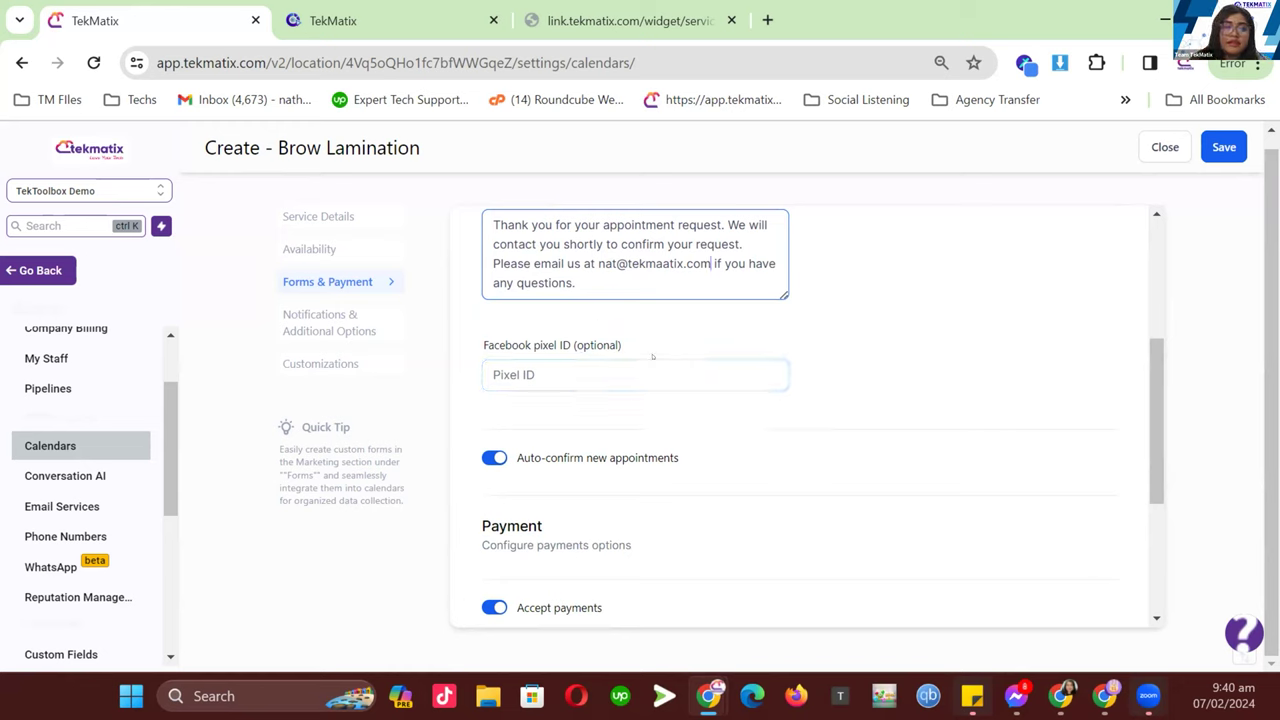
scroll(676, 360, "down", 2)
scroll(623, 272, "up", 2)
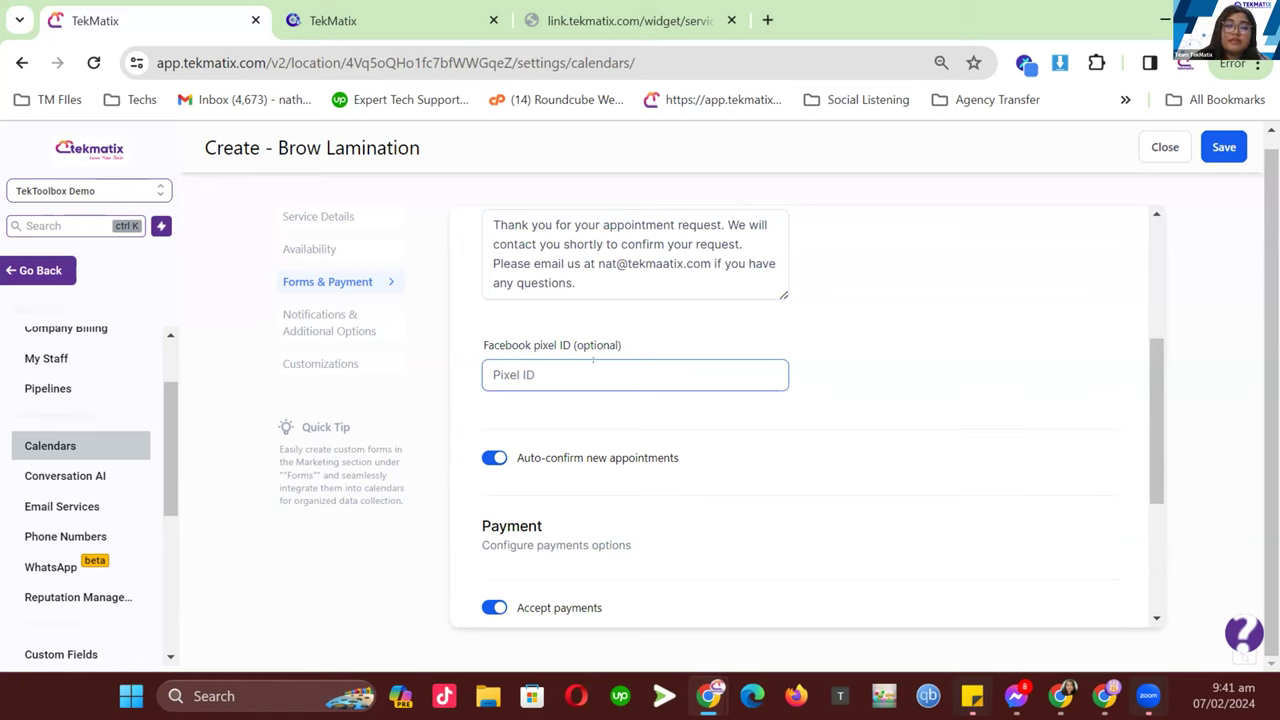
- Confirm the 50 USD payment amount and save the Forms & Payment settings
scroll(662, 422, "down", 2)
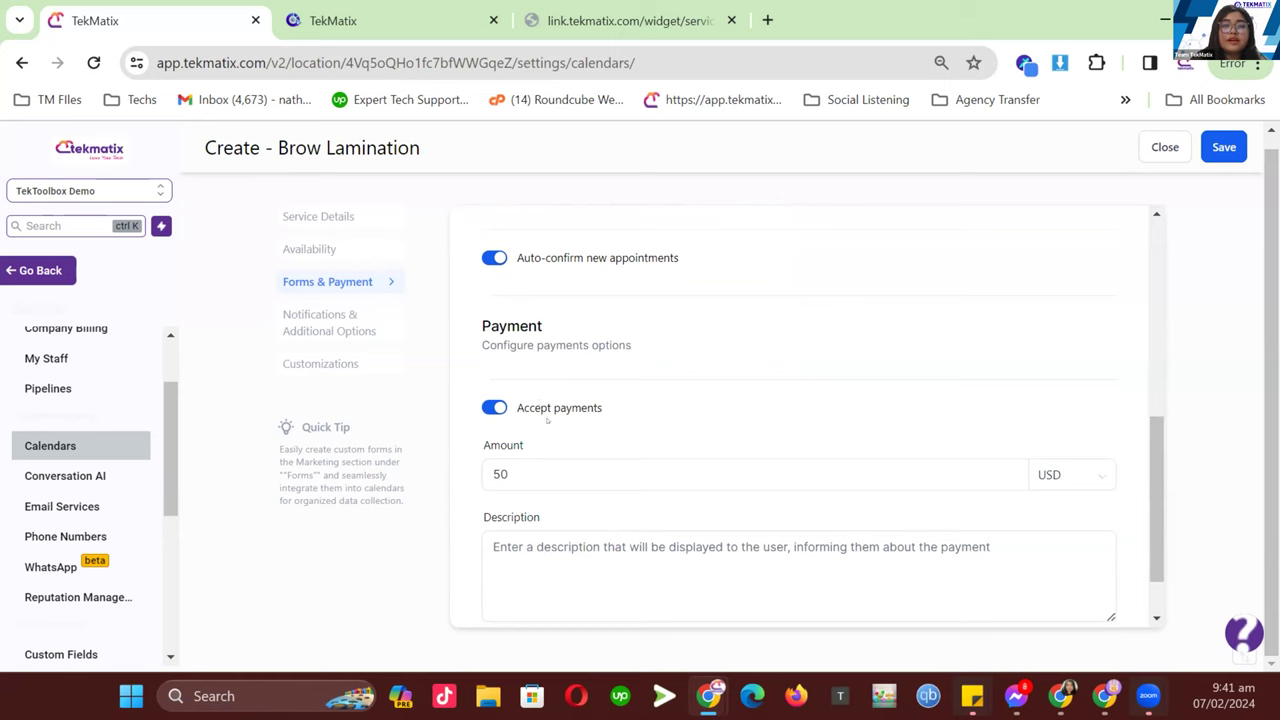
scroll(547, 421, "down", 1)
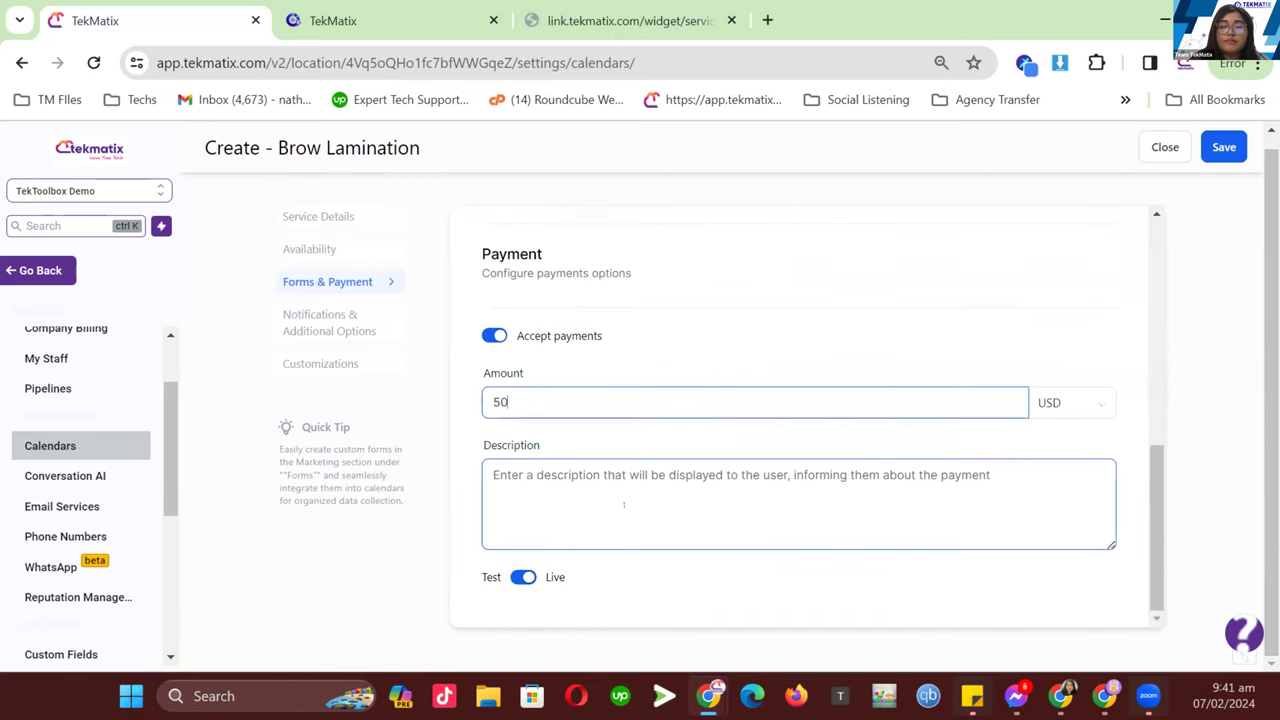
left_click(1219, 151)
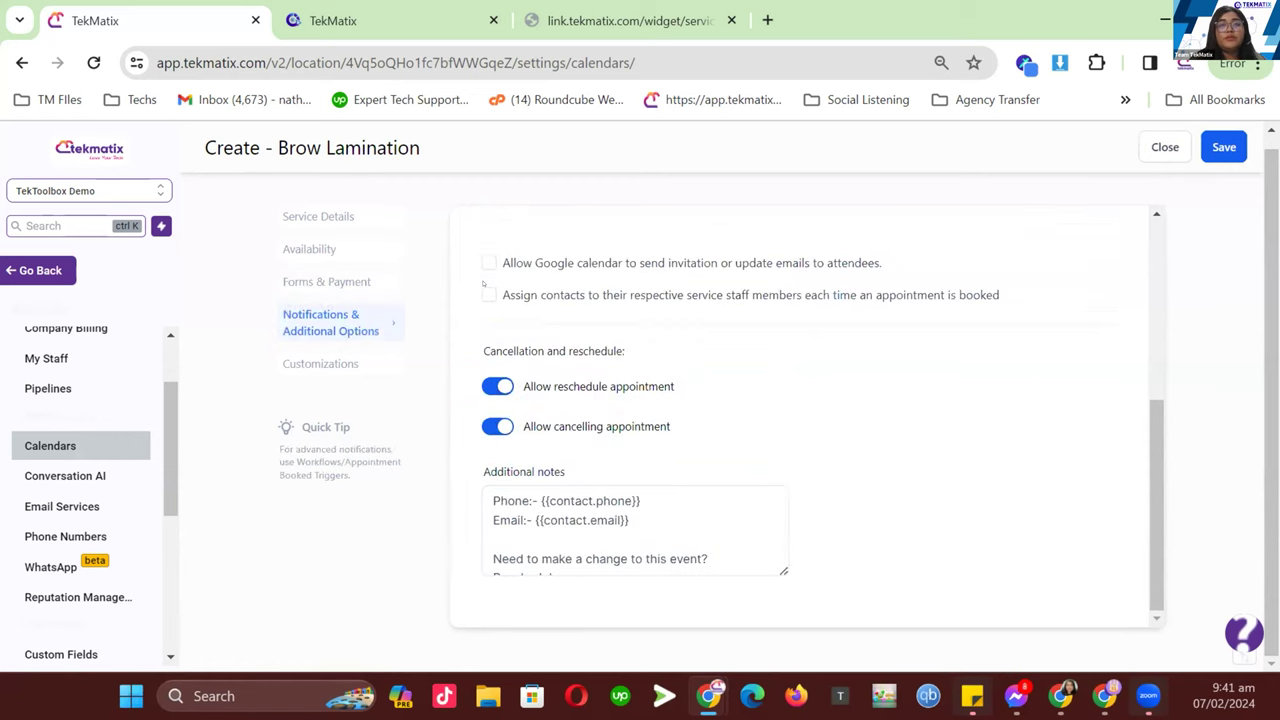
- Enable Google Calendar invitation and update emails to attendees
scroll(894, 431, "up", 3)
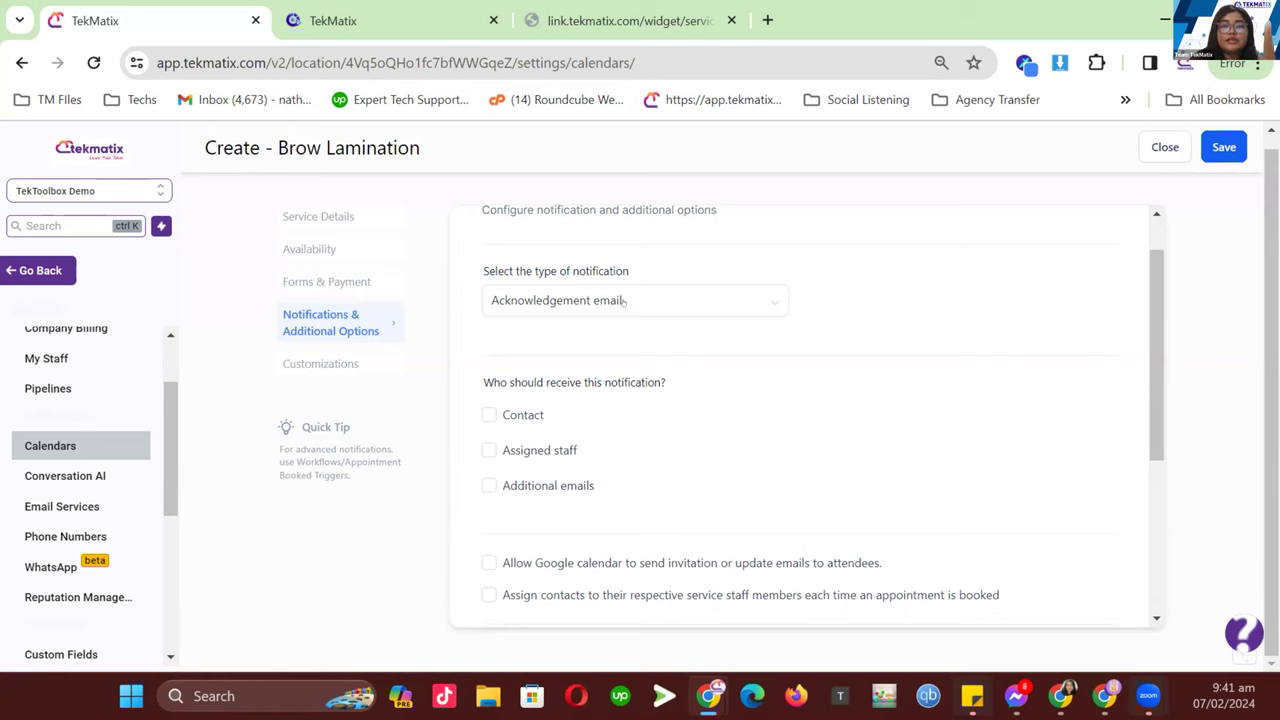
scroll(623, 304, "down", 1)
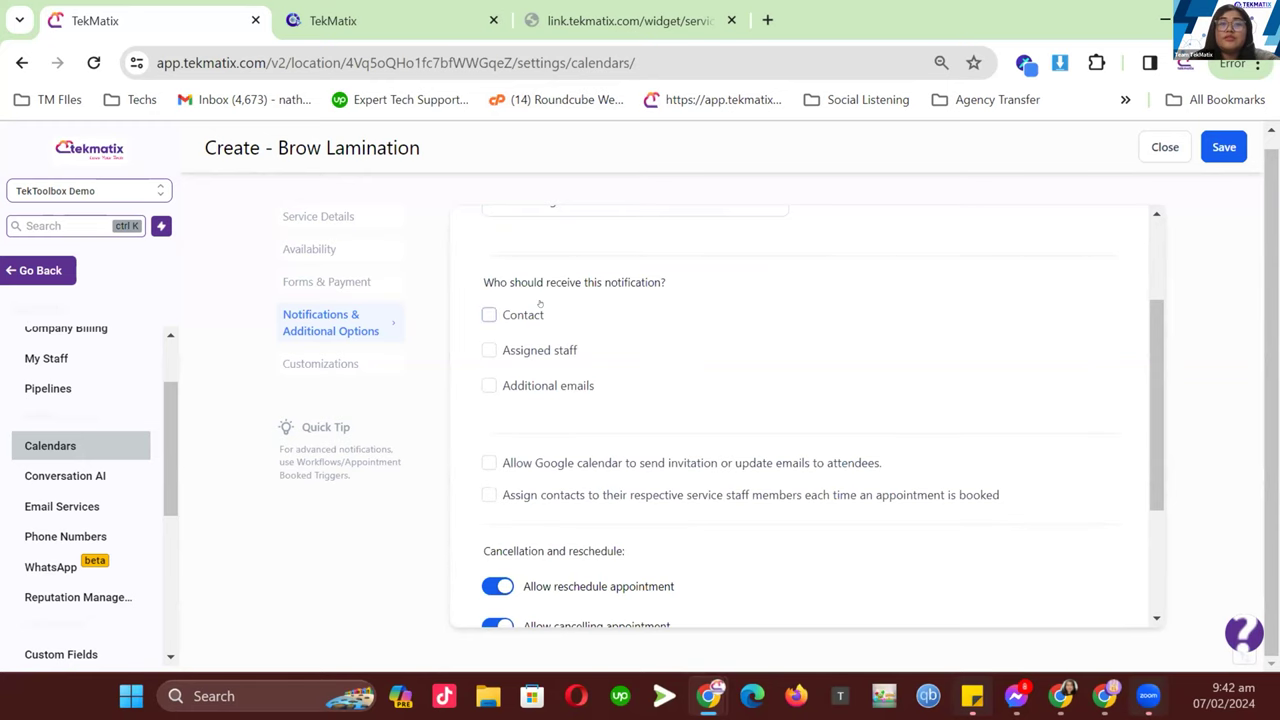
scroll(540, 316, "up", 1)
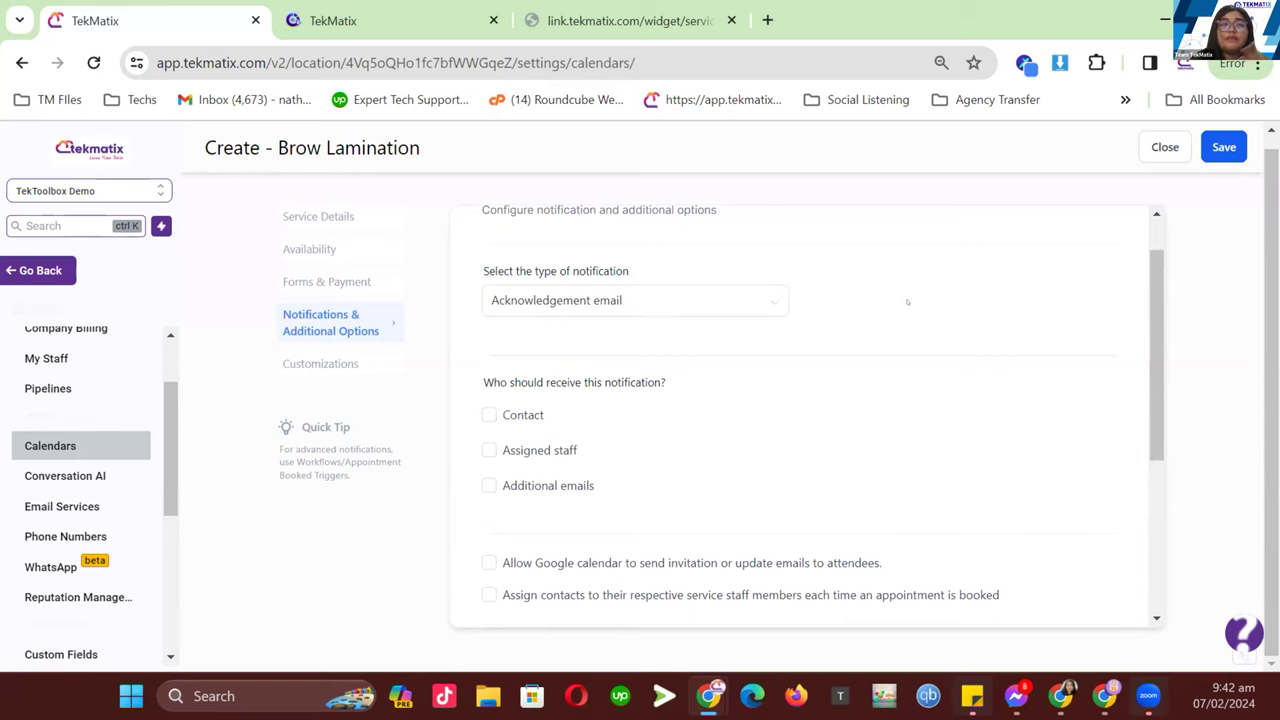
scroll(760, 357, "down", 1)
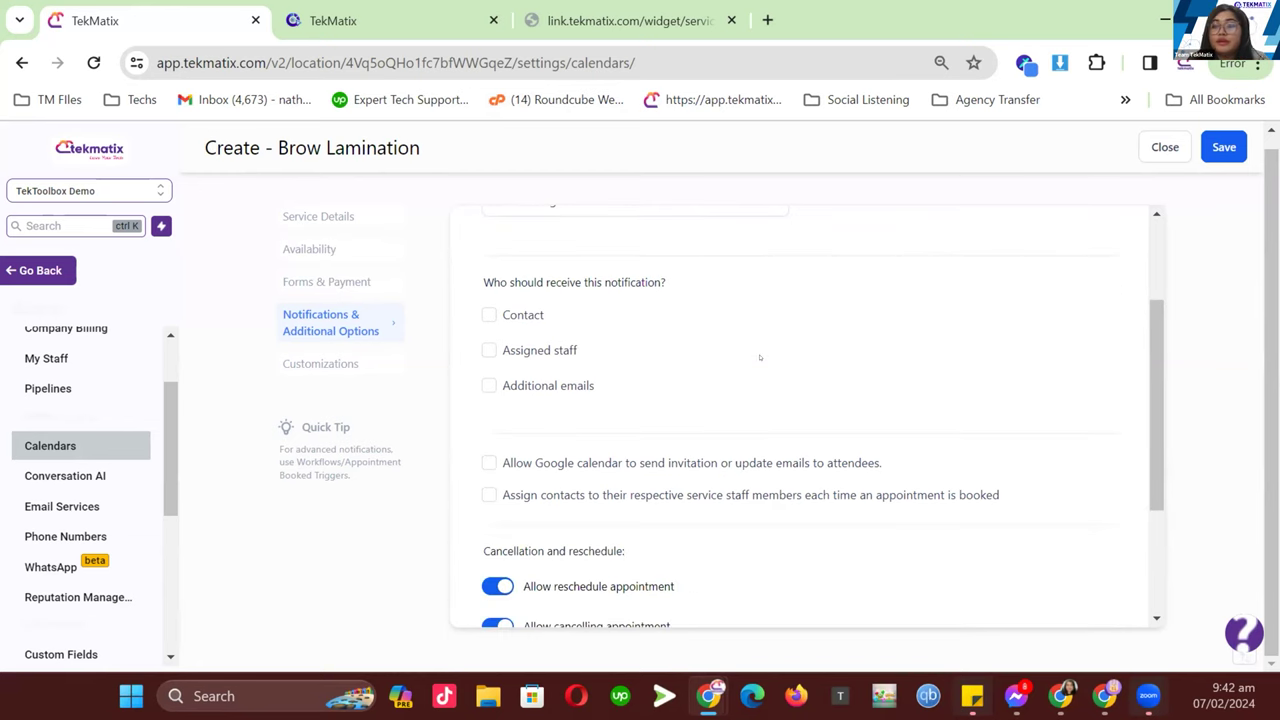
scroll(760, 355, "down", 1)
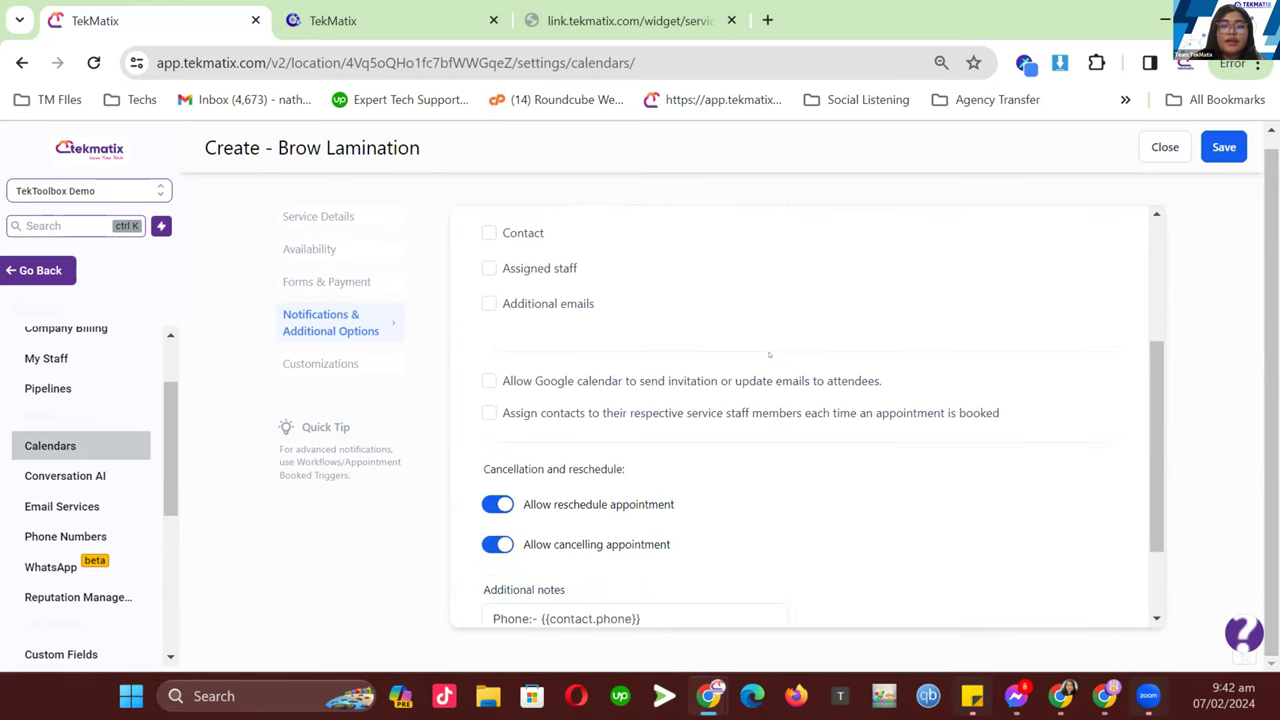
left_click(490, 364)
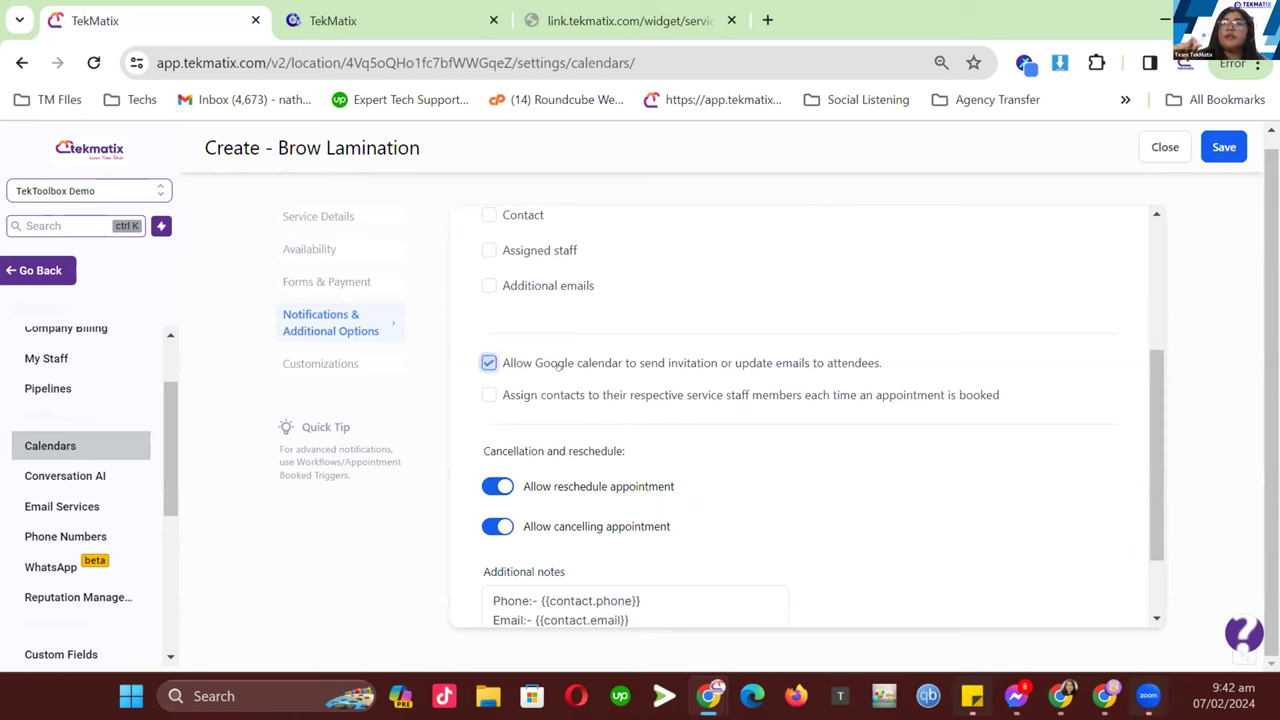
- Toggle rescheduling and cancelling off and back on, then save the calendar
scroll(557, 368, "down", 1)
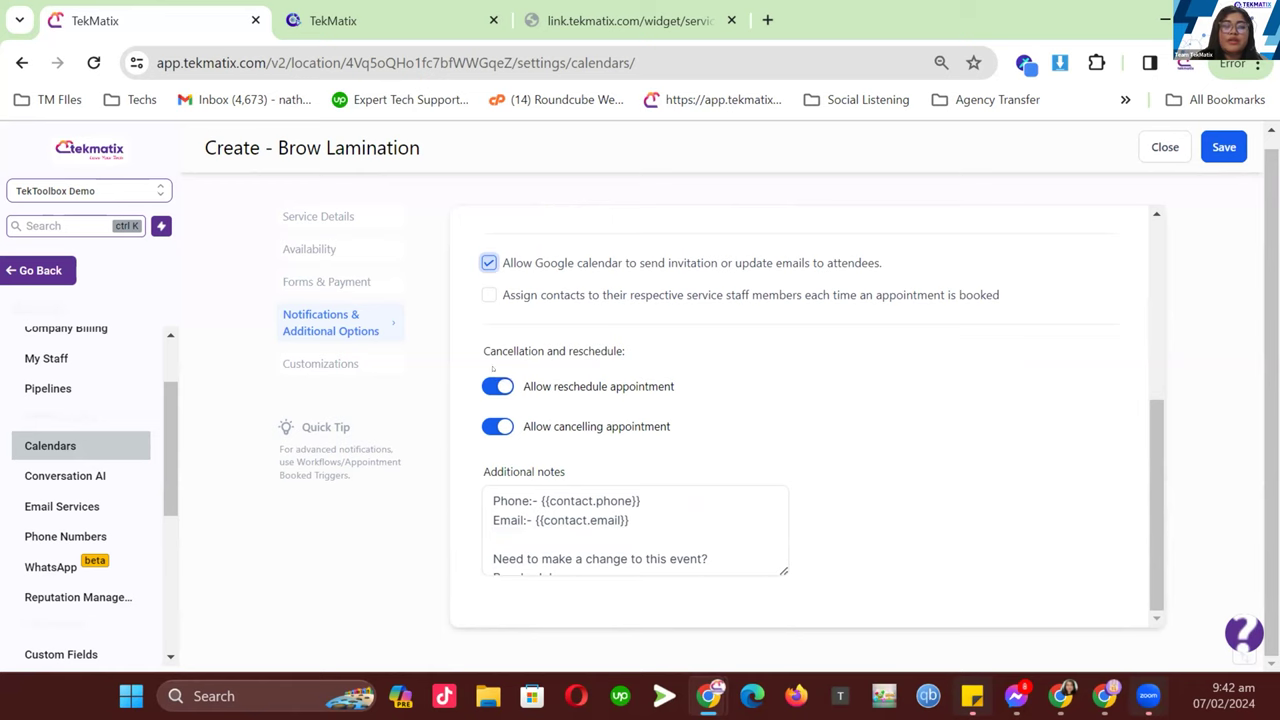
left_click(499, 387)
left_click(498, 428)
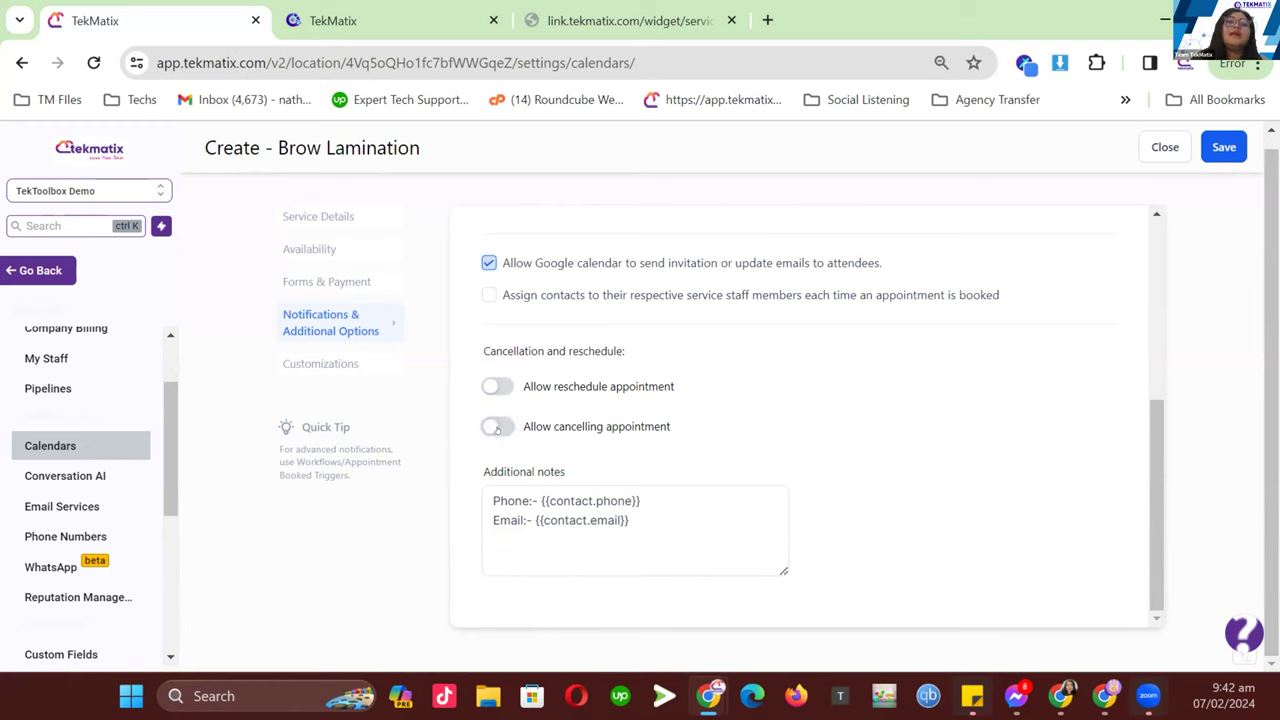
left_click(497, 428)
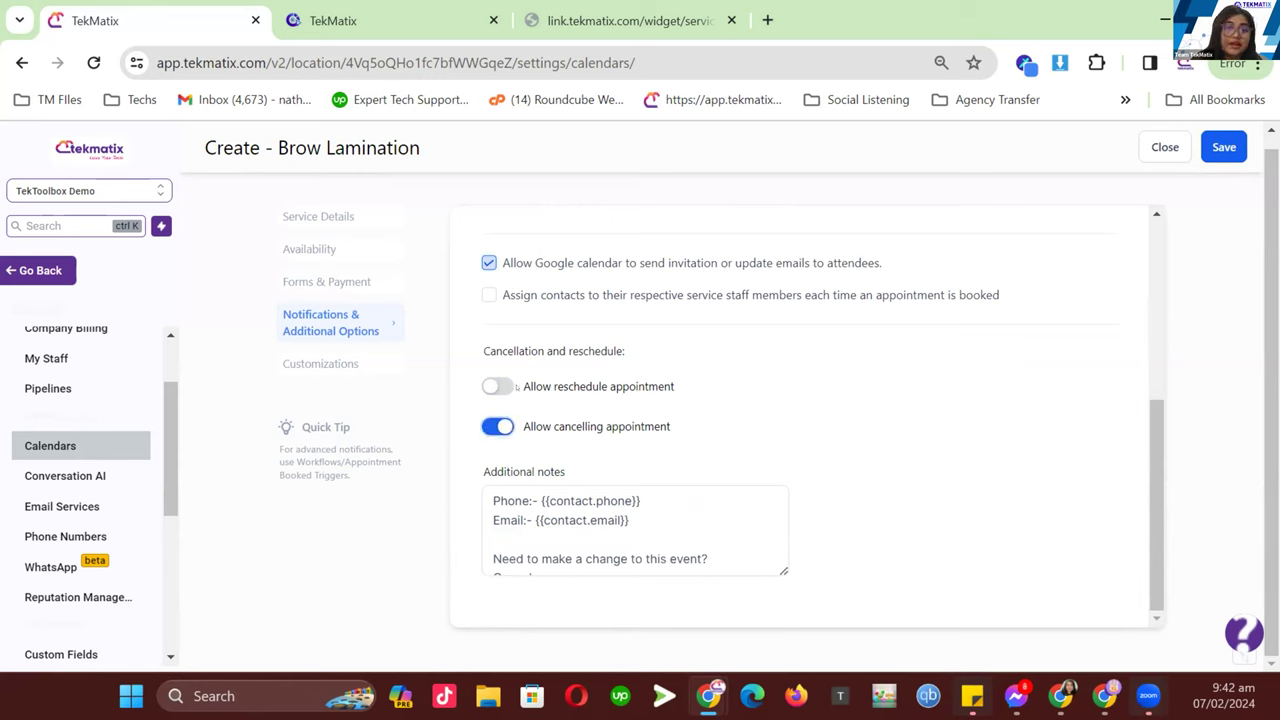
left_click(497, 386)
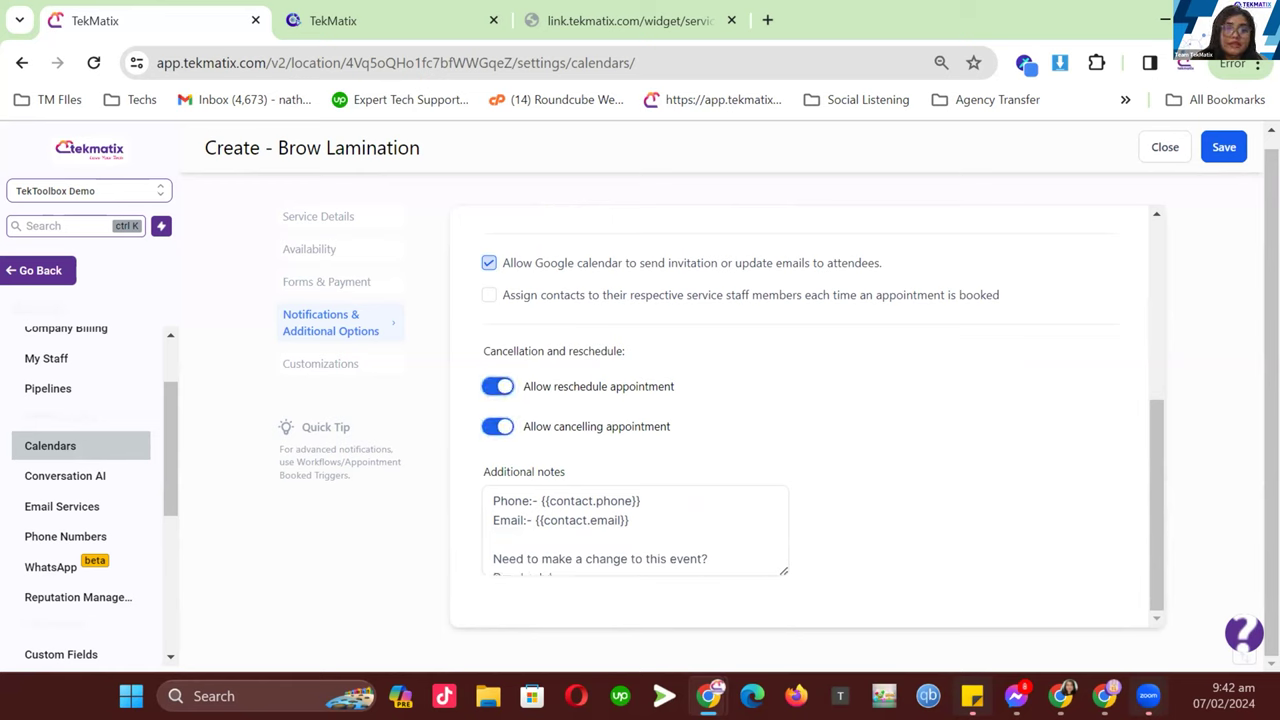
left_click(1213, 146)
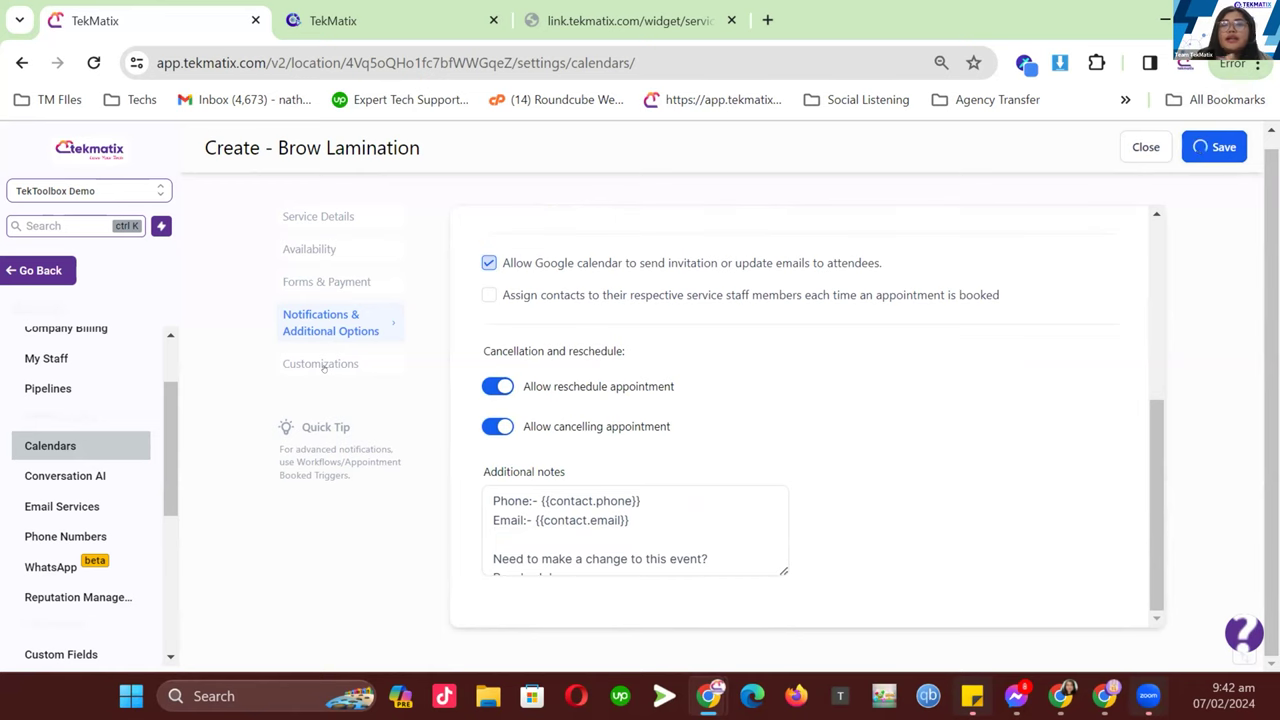
- Open widget customisations and check the live booking widget's date and time picker
left_click(322, 364)
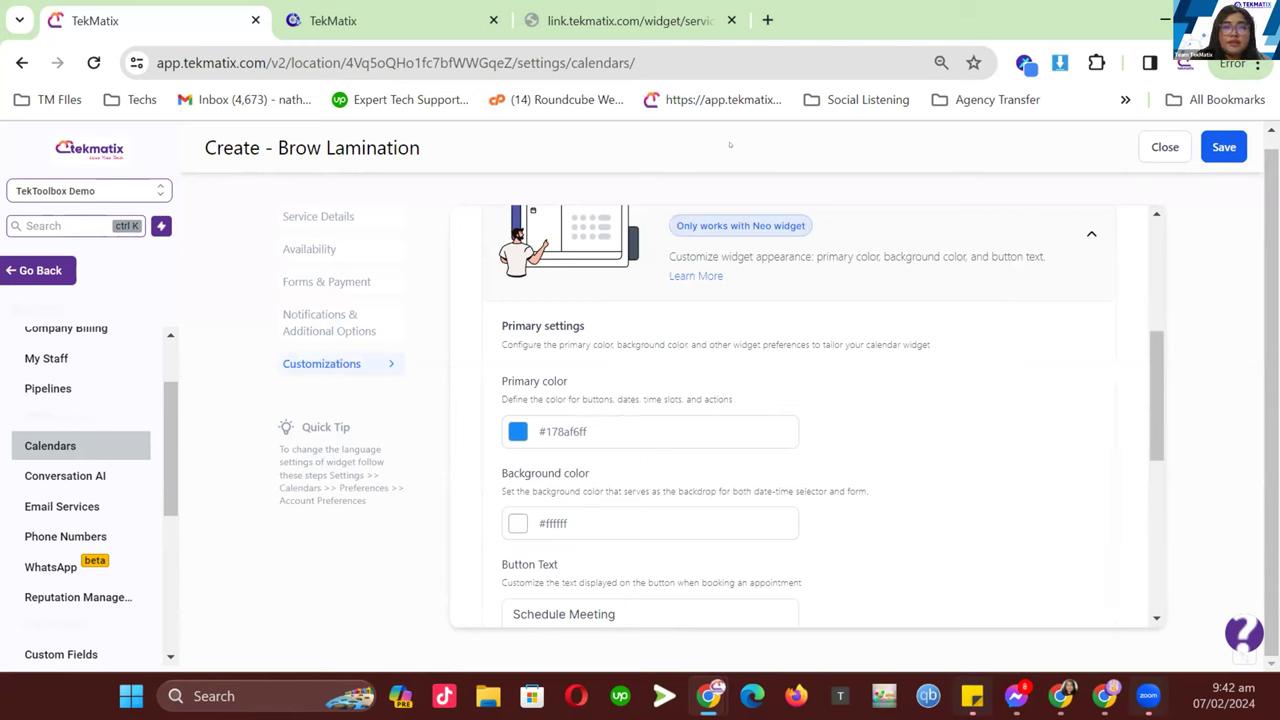
left_click(663, 24)
scroll(678, 378, "down", 3)
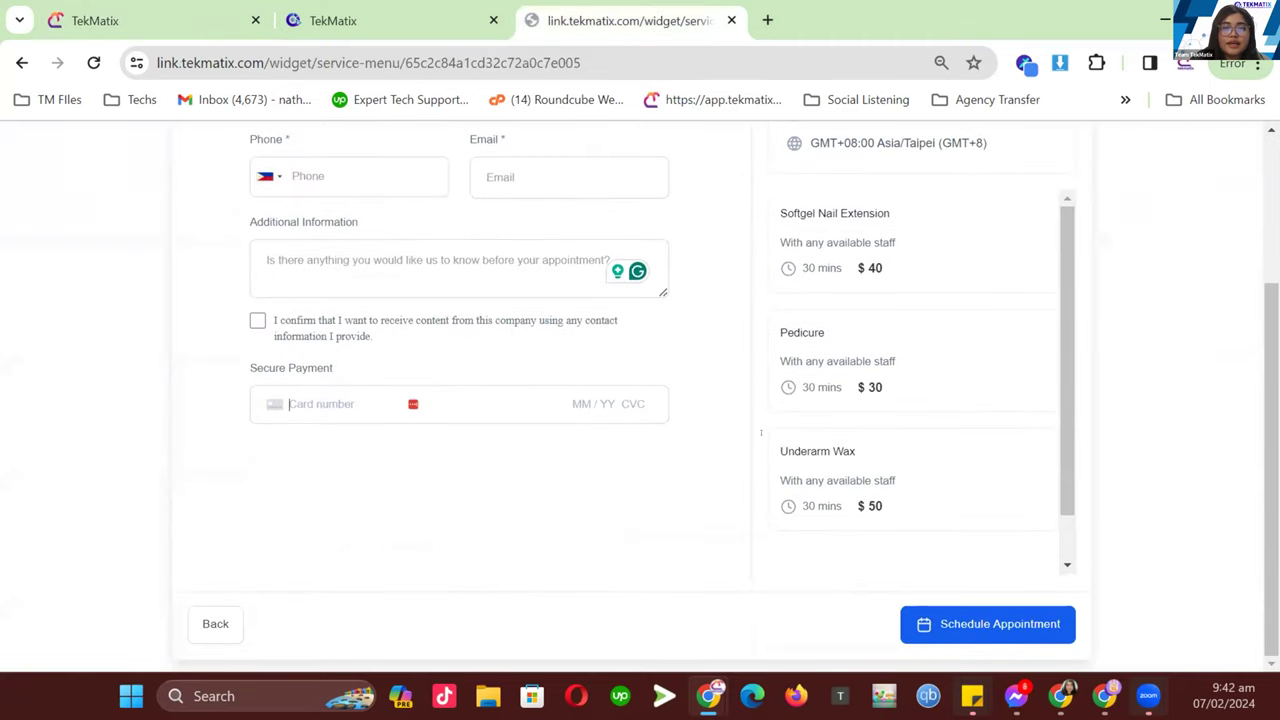
left_click(238, 623)
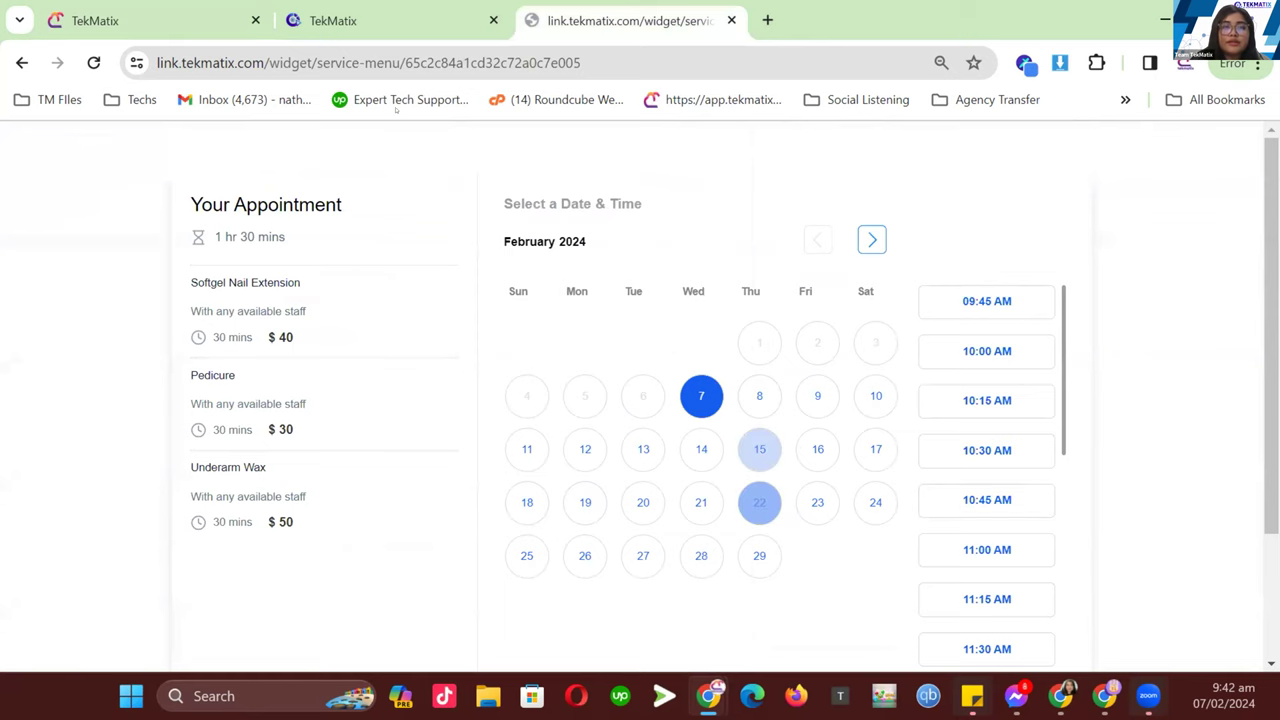
key("ctrl+1")
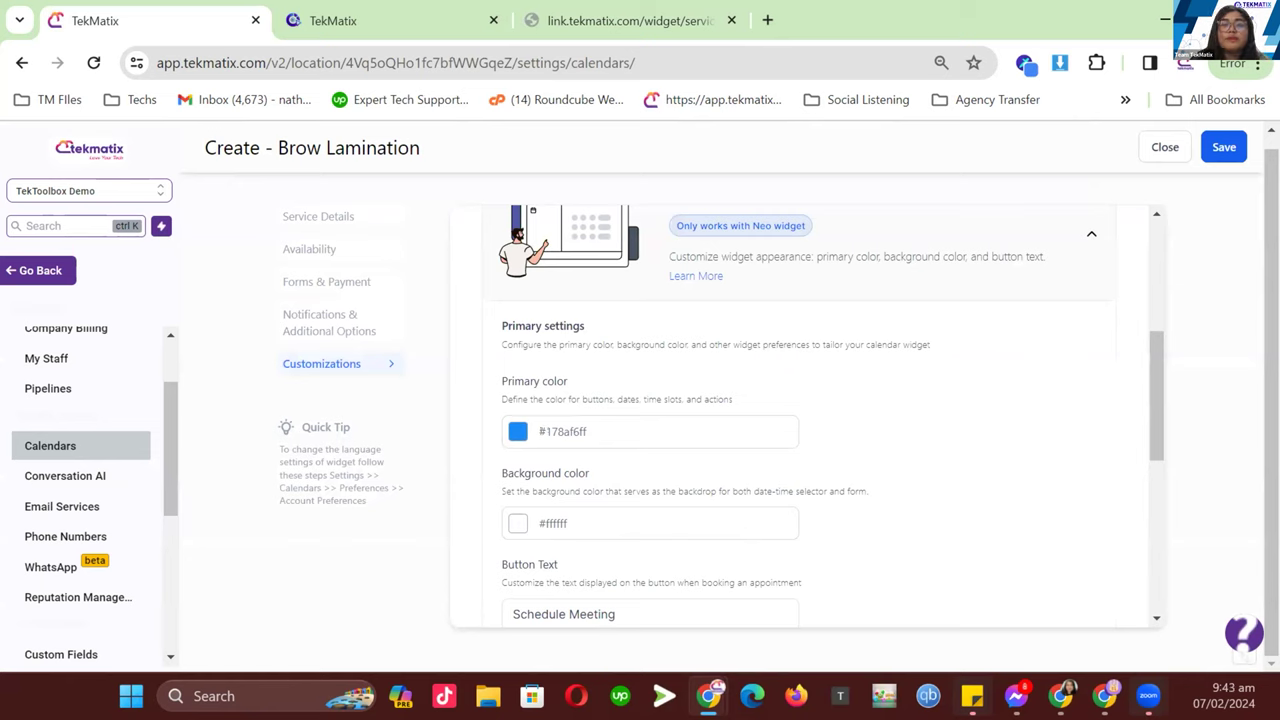
- Change the widget's primary colour from blue to pink (#FC98F4FF)
left_click(518, 432)
left_click(485, 394)
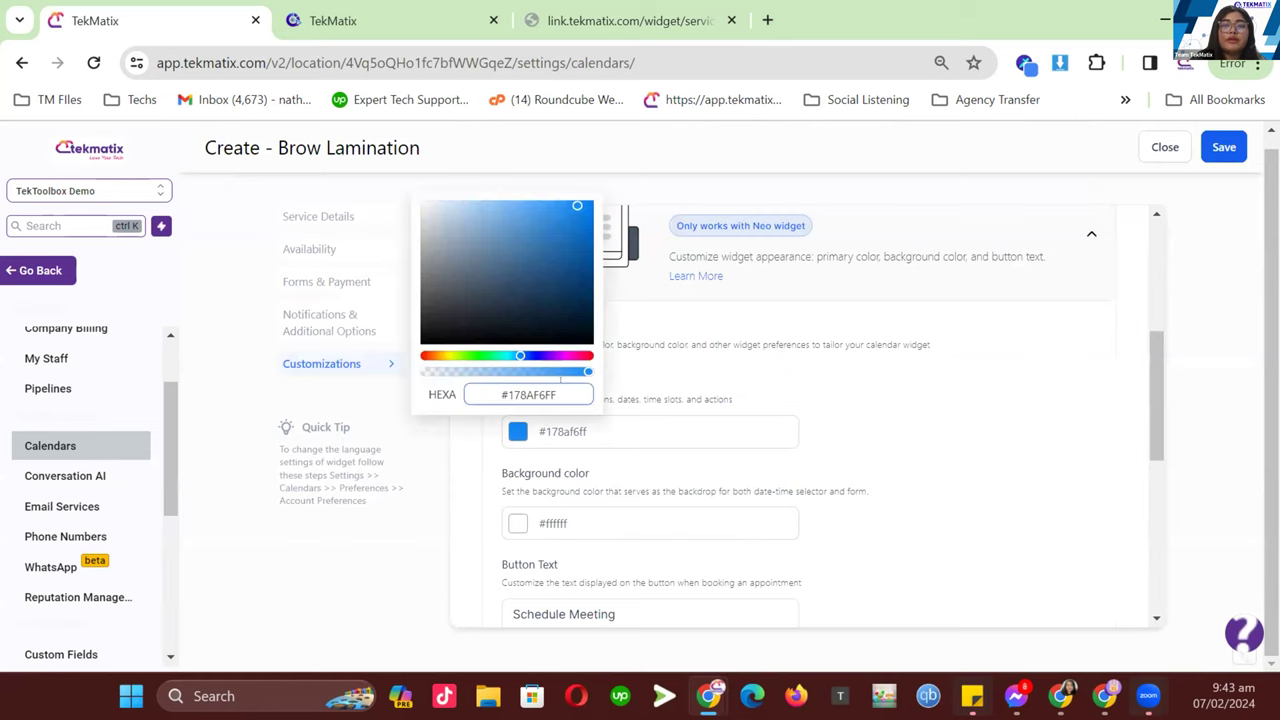
key("ctrl+a")
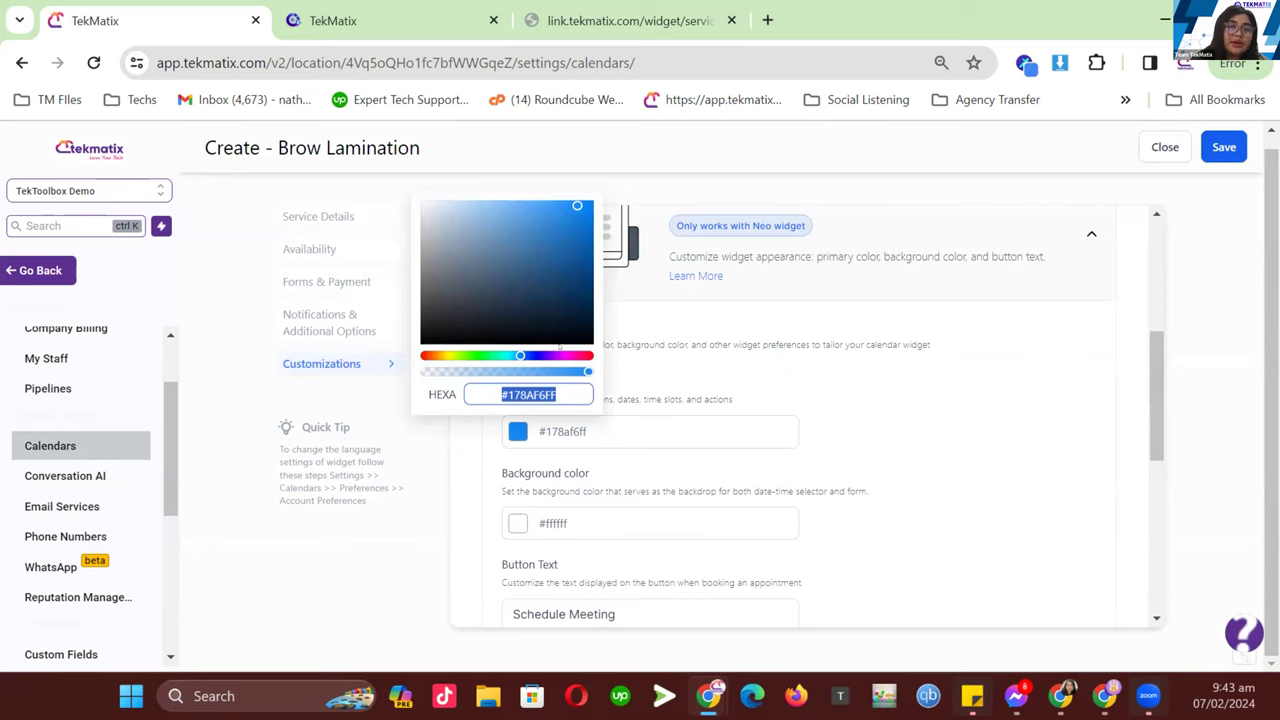
left_click_drag(569, 206, 489, 201)
left_click(911, 397)
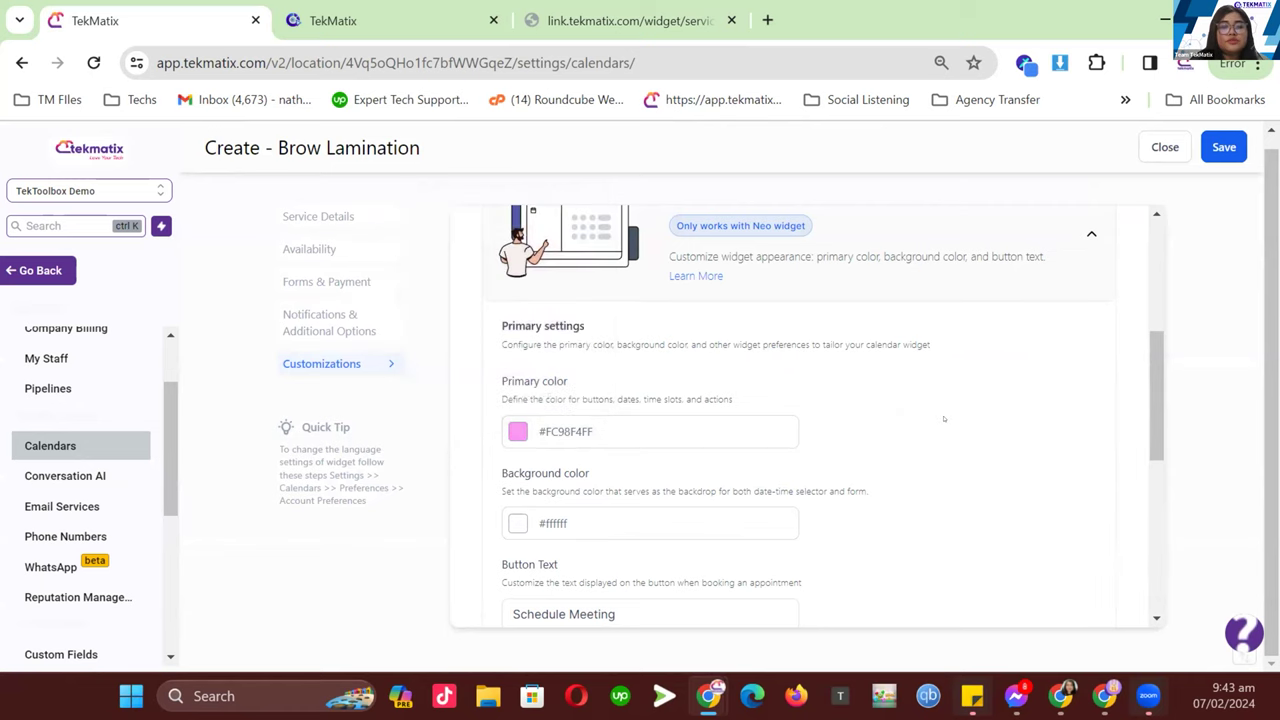
- Review the Schedule Meeting button text, leaving it unchanged
scroll(911, 397, "down", 4)
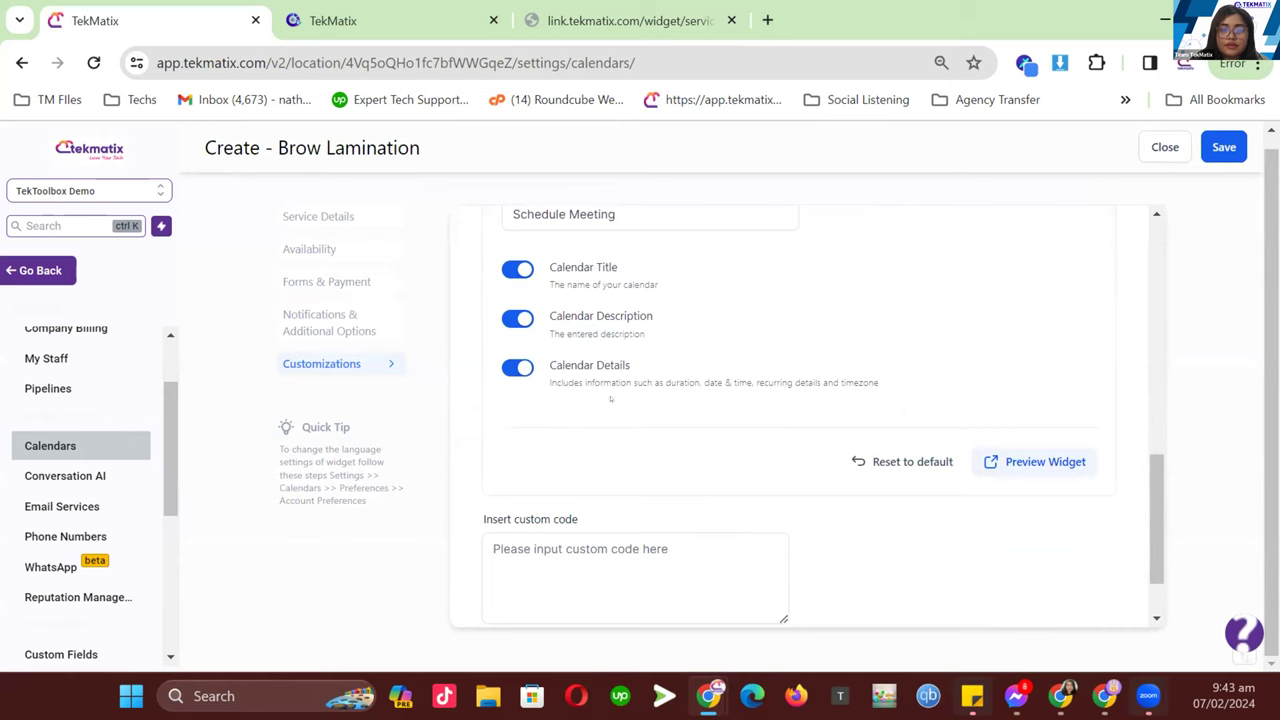
scroll(610, 398, "up", 1)
left_click_drag(620, 315, 494, 316)
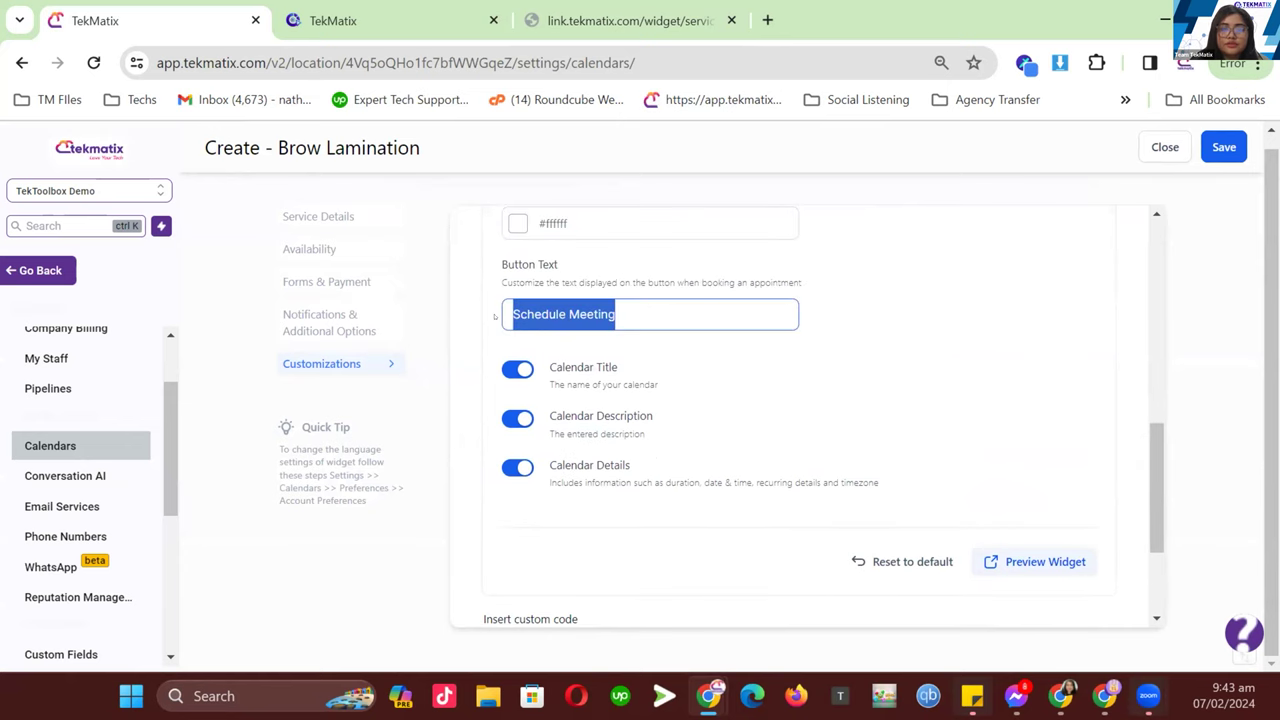
left_click(931, 344)
scroll(888, 360, "down", 2)
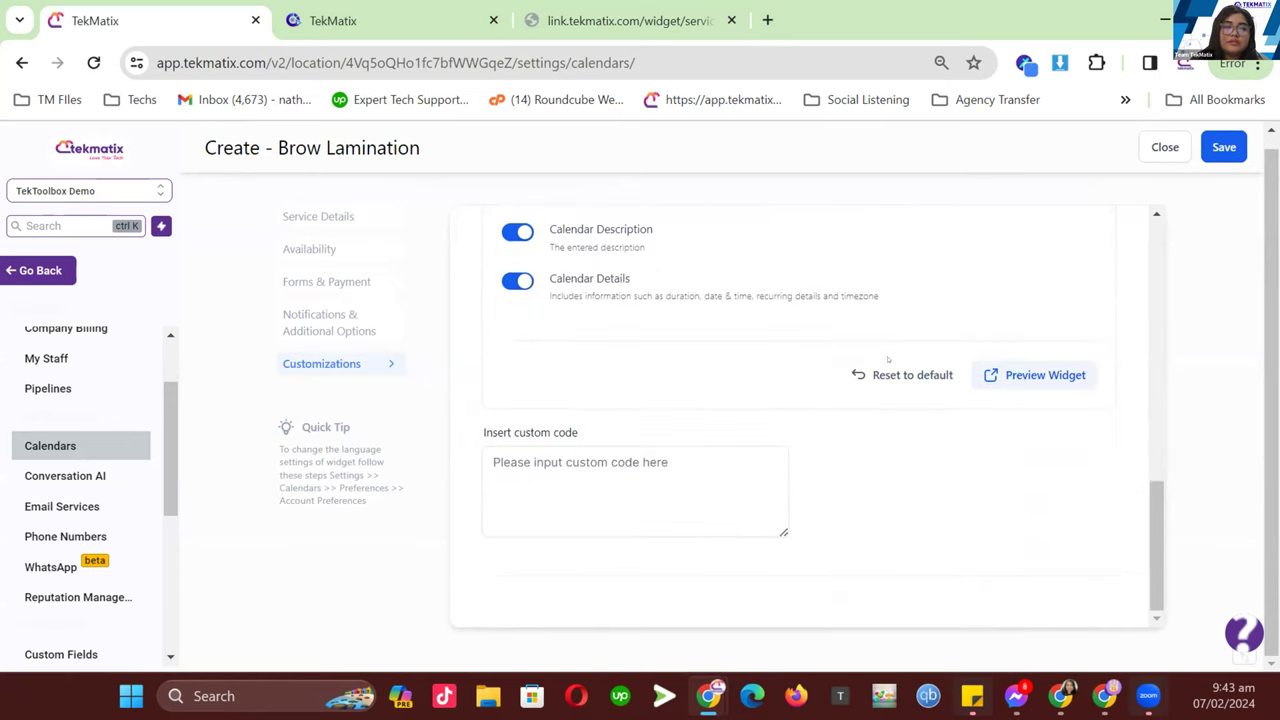
scroll(870, 380, "up", 5)
scroll(856, 397, "up", 3)
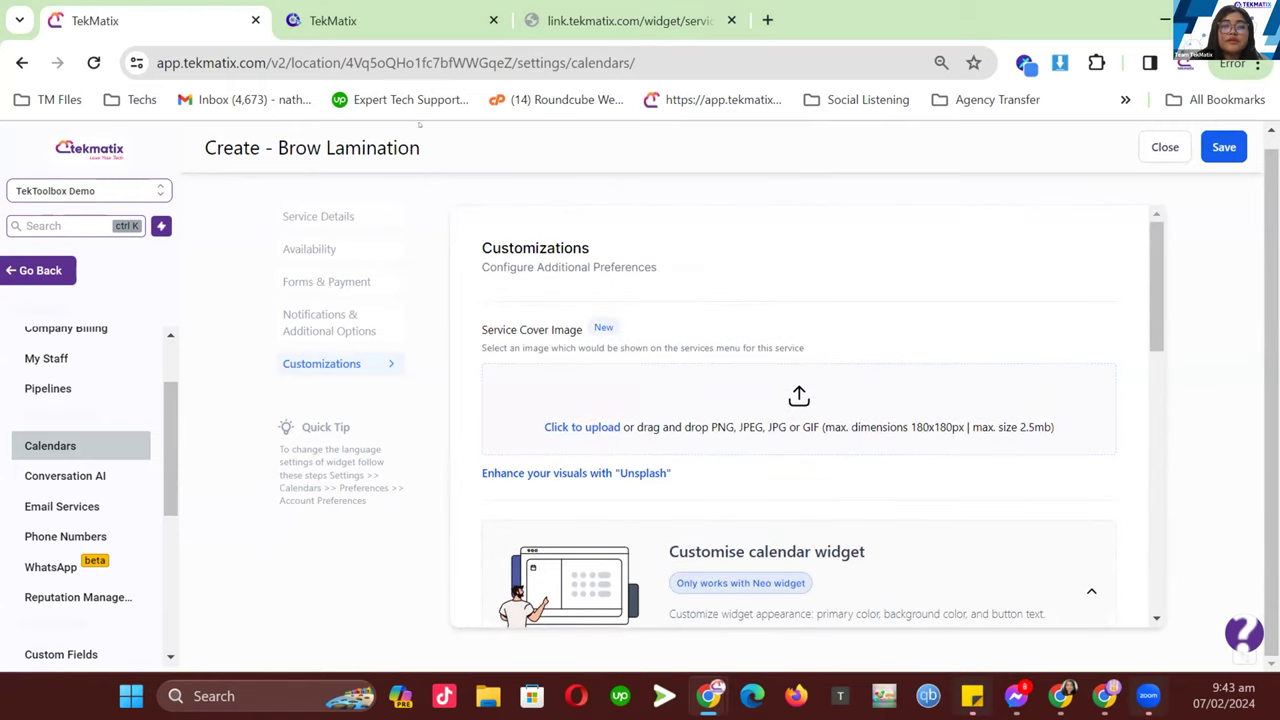
left_click(620, 20)
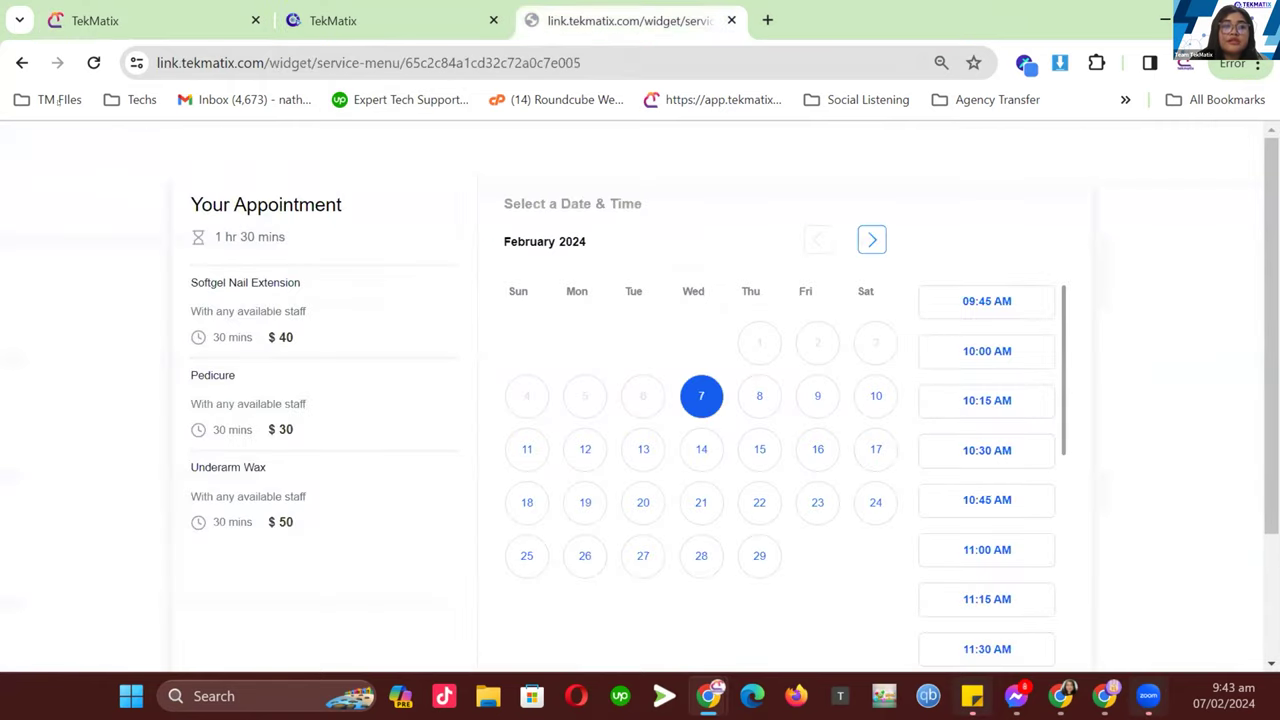
left_click(22, 62)
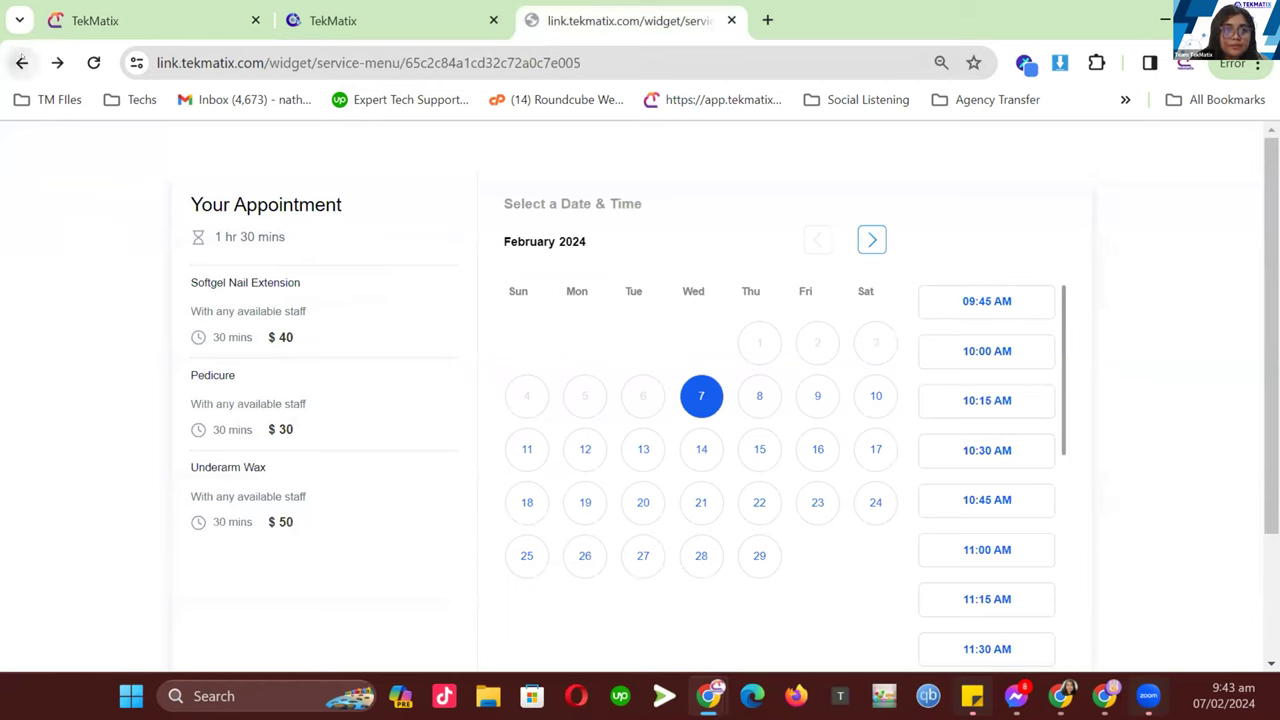
left_click(93, 62)
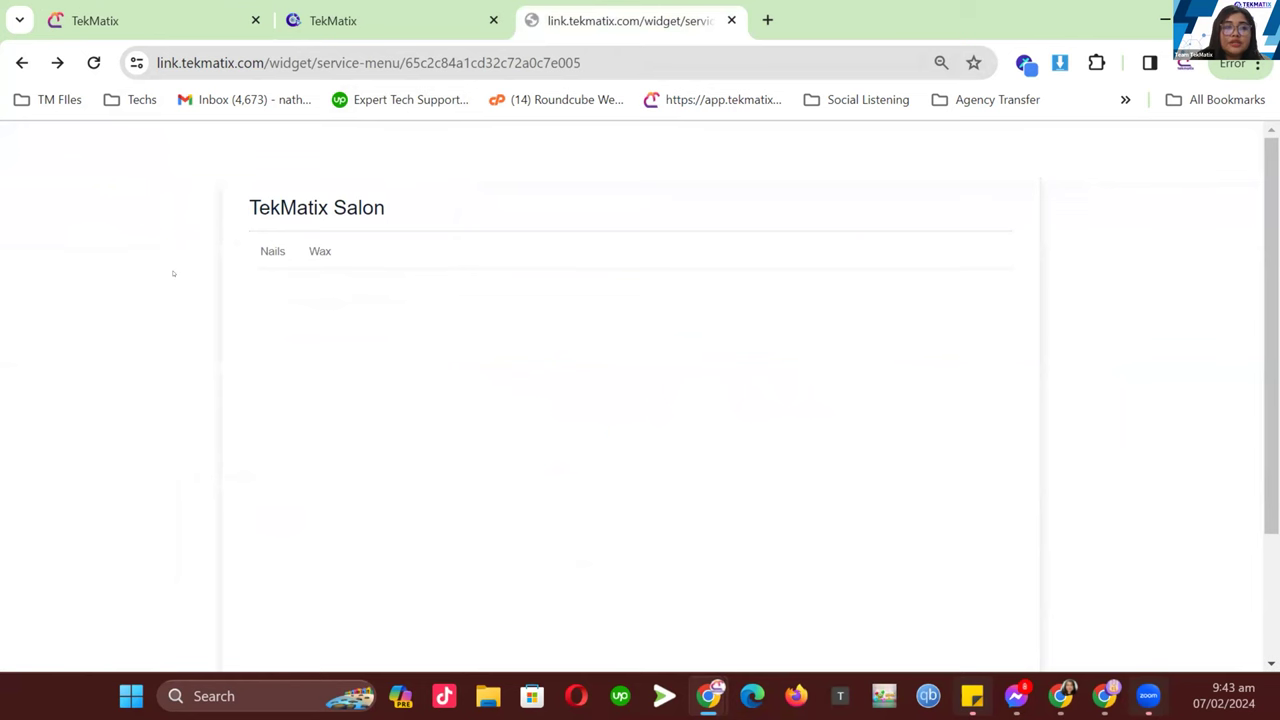
key("ctrl+Tab")
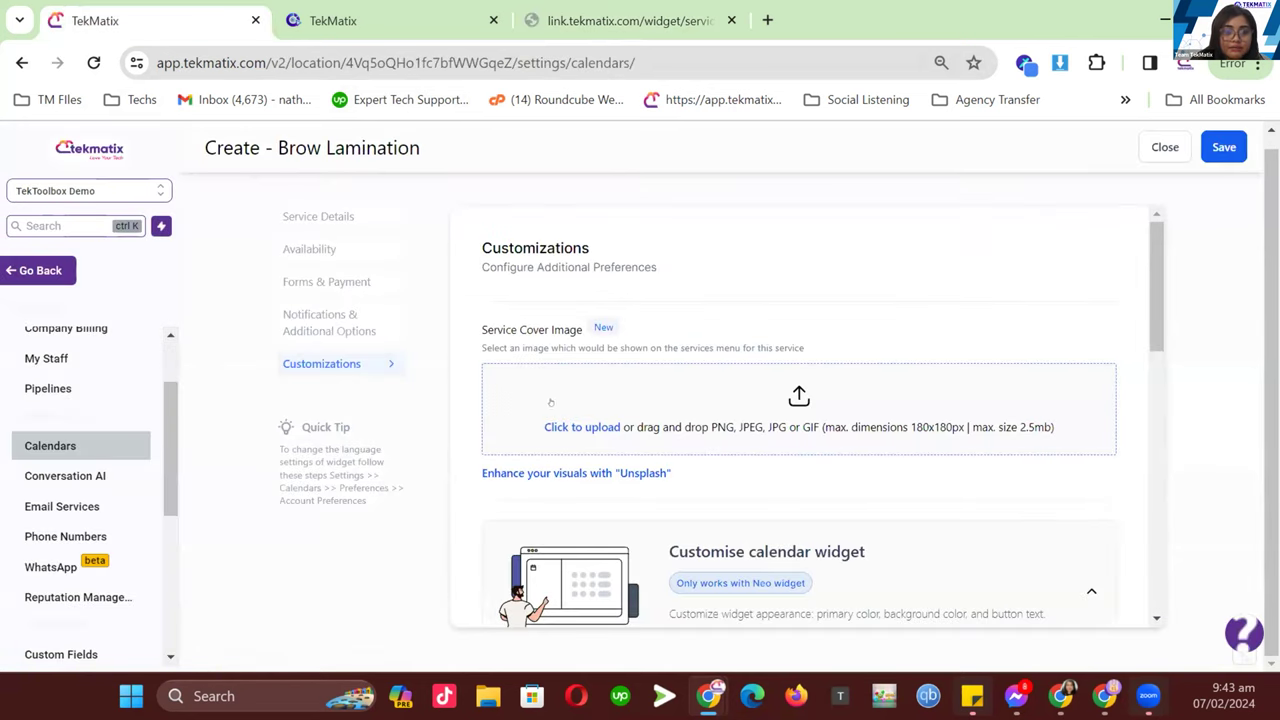
key("ctrl+shift+Tab")
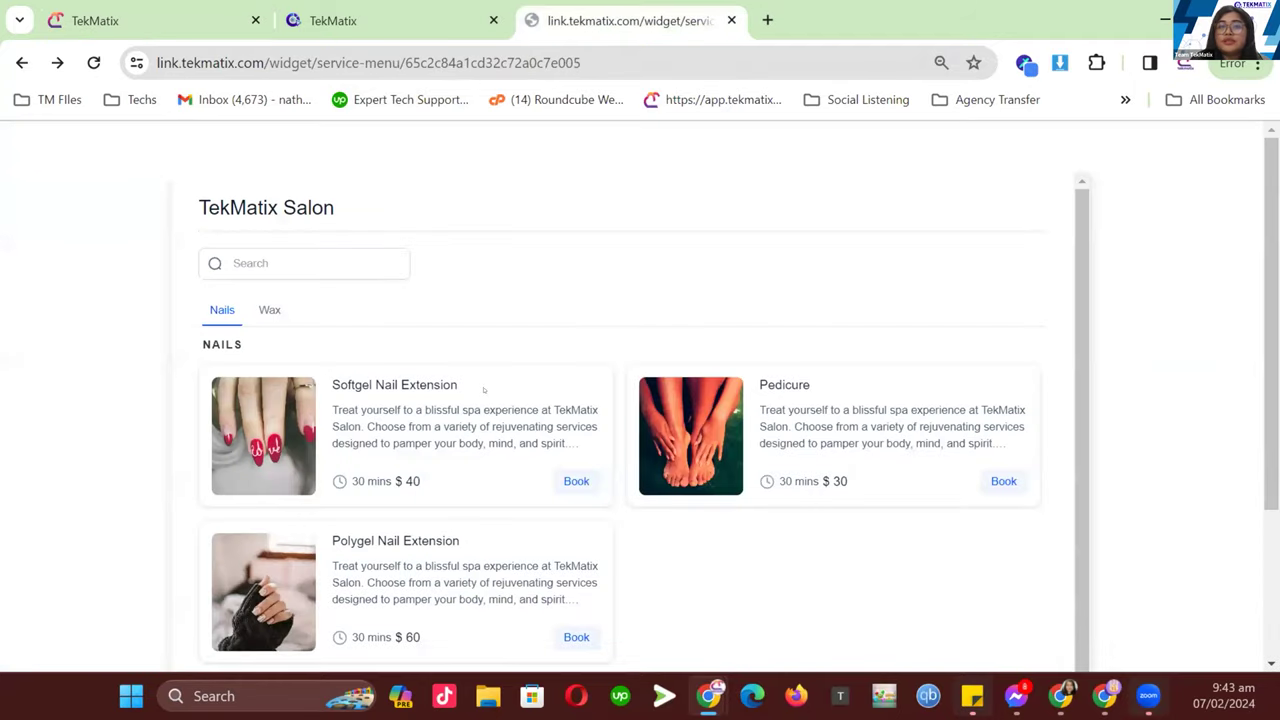
left_click(227, 24)
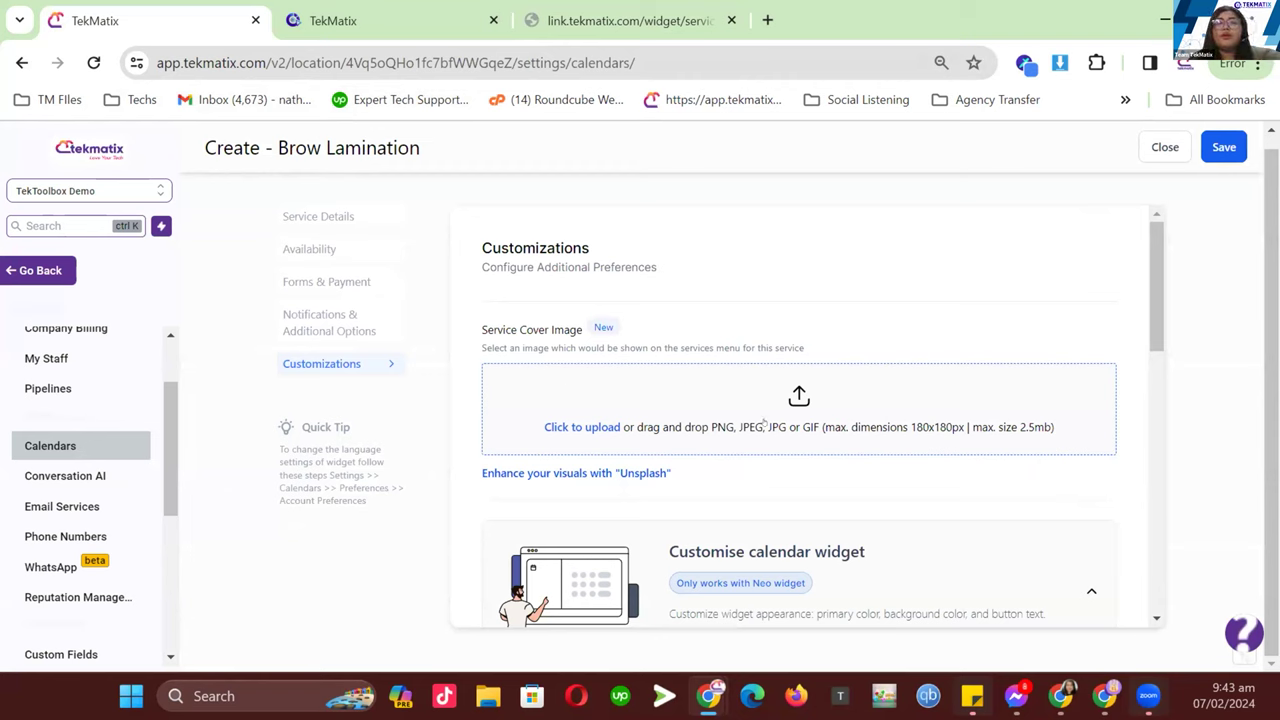
- Set Brow Lamination's cover image to an Unsplash eye close-up found by searching 'brows'
left_click(592, 474)
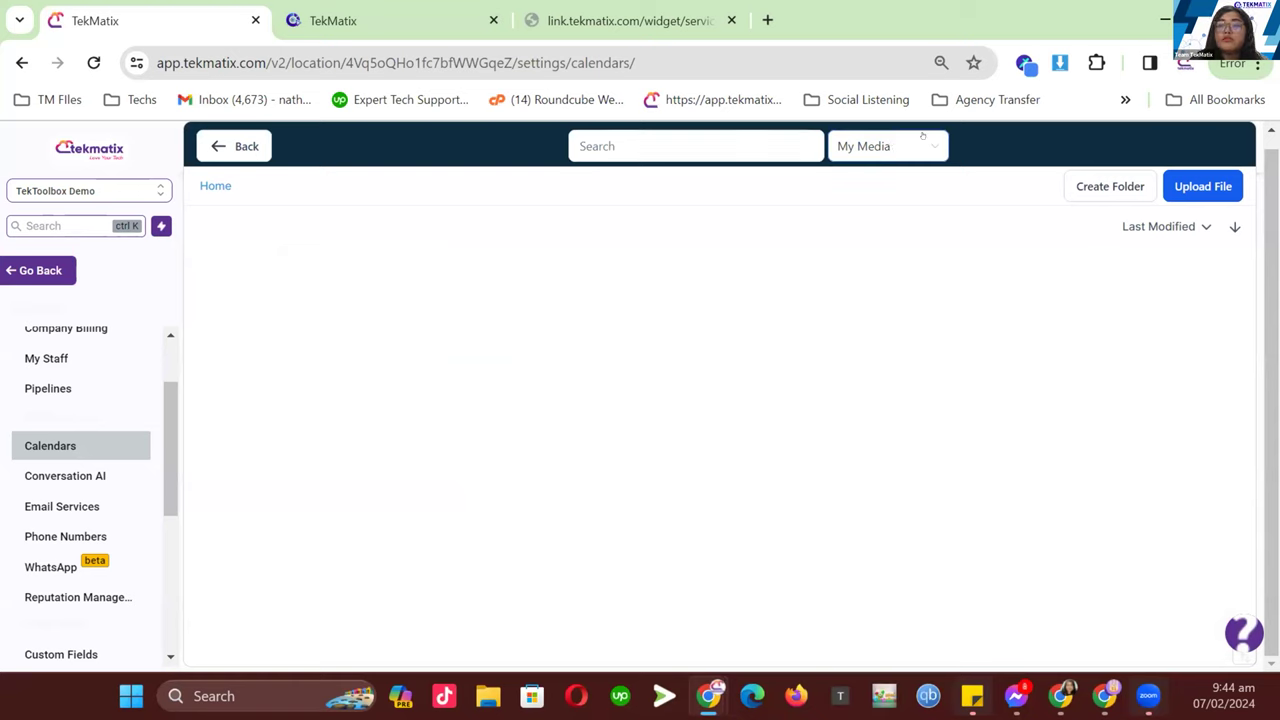
left_click(892, 146)
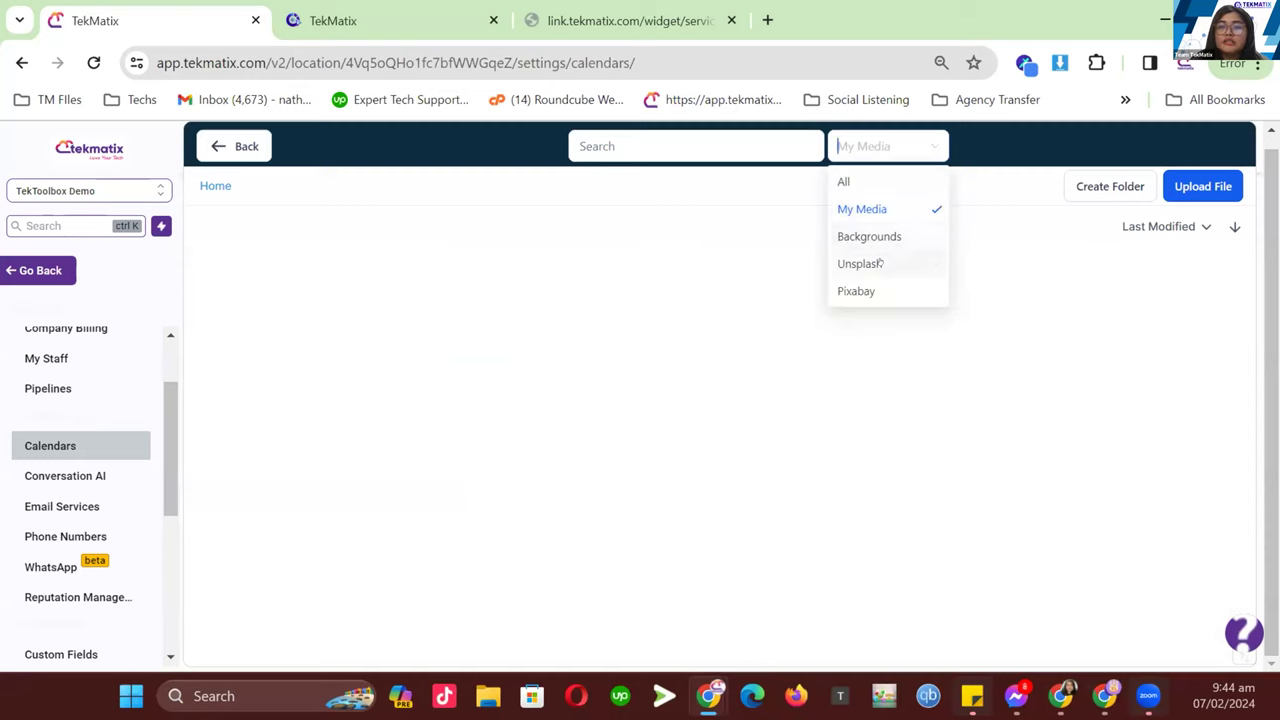
left_click(862, 263)
left_click(720, 146)
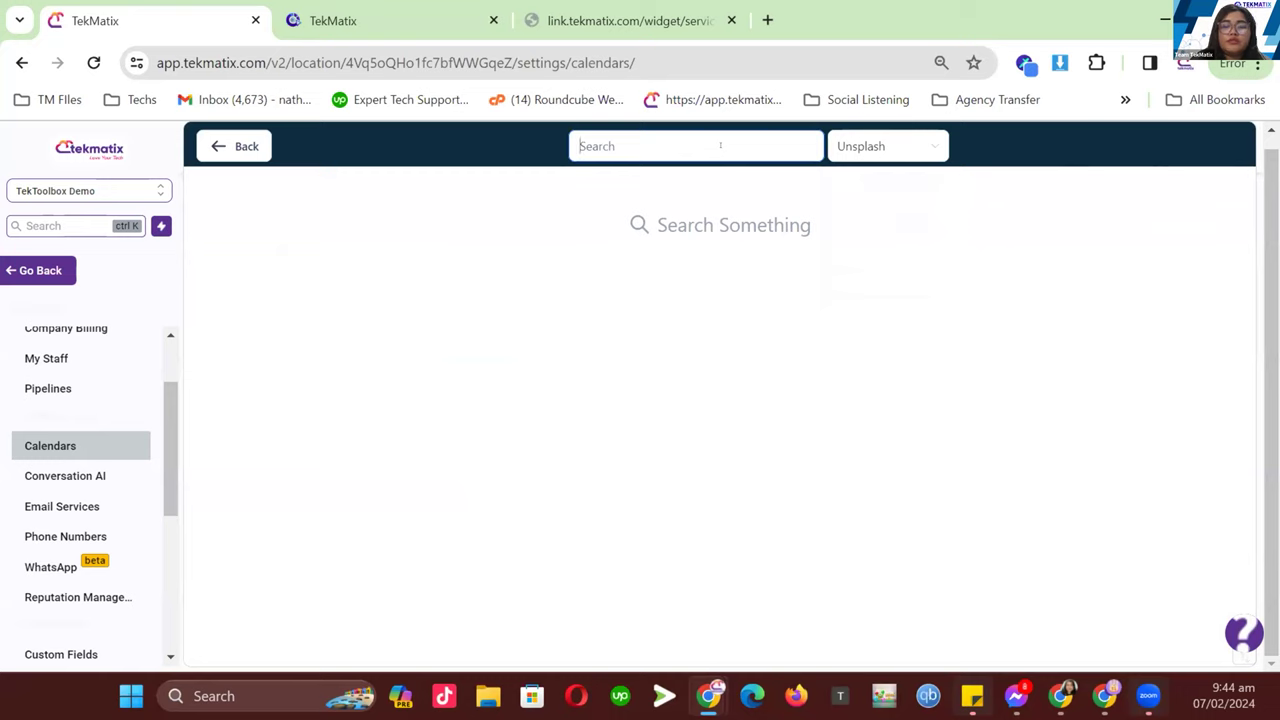
type("brows")
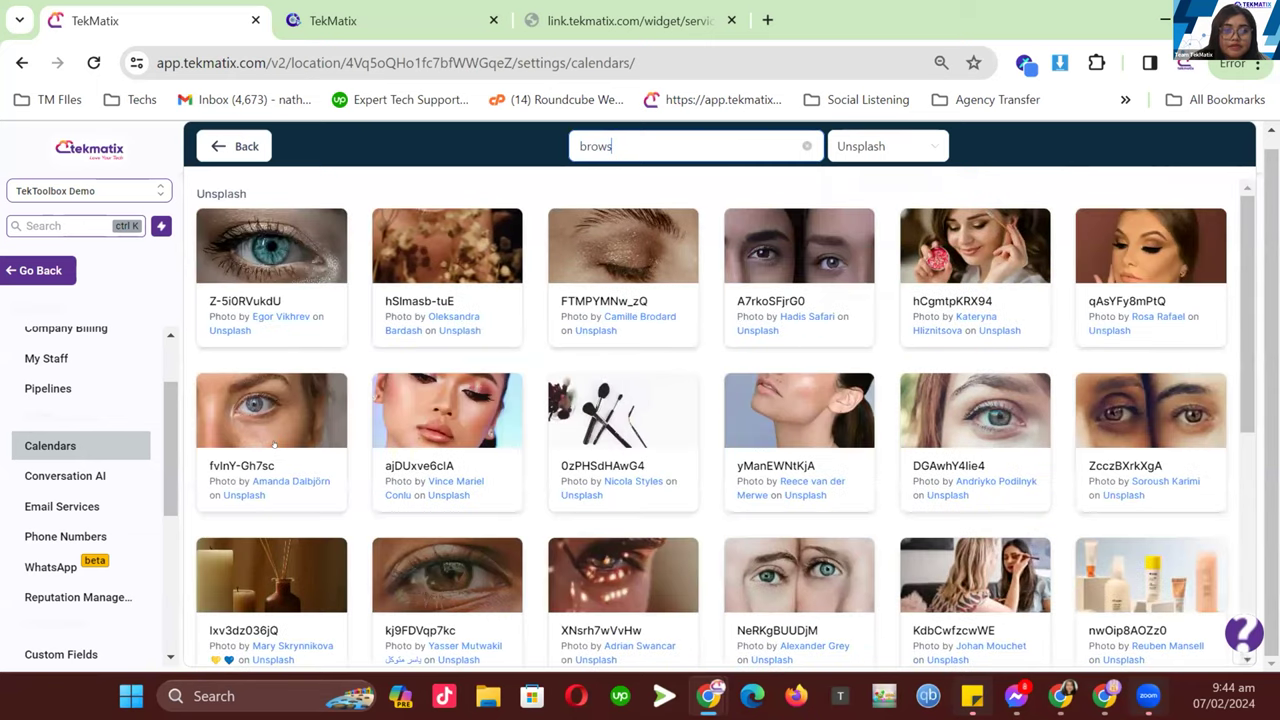
left_click(273, 445)
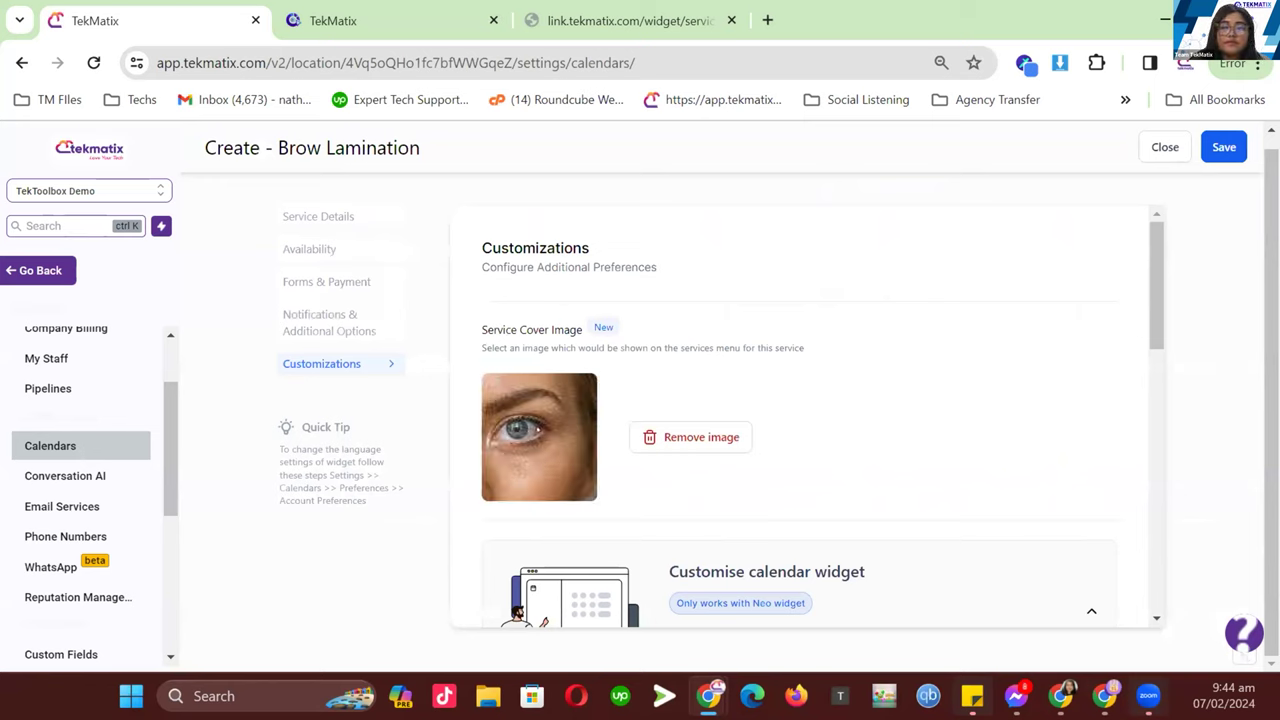
- Save the Brow Lamination calendar and check it in the calendar list
left_click(1215, 147)
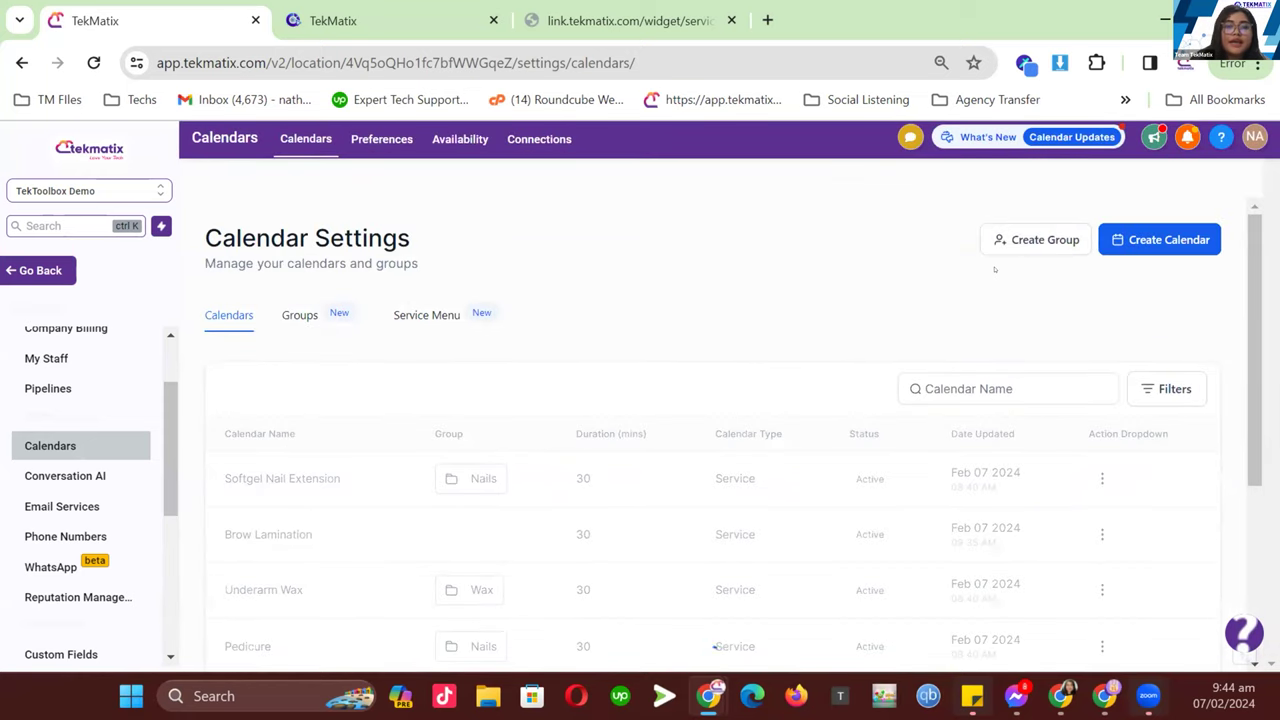
scroll(323, 432, "down", 1)
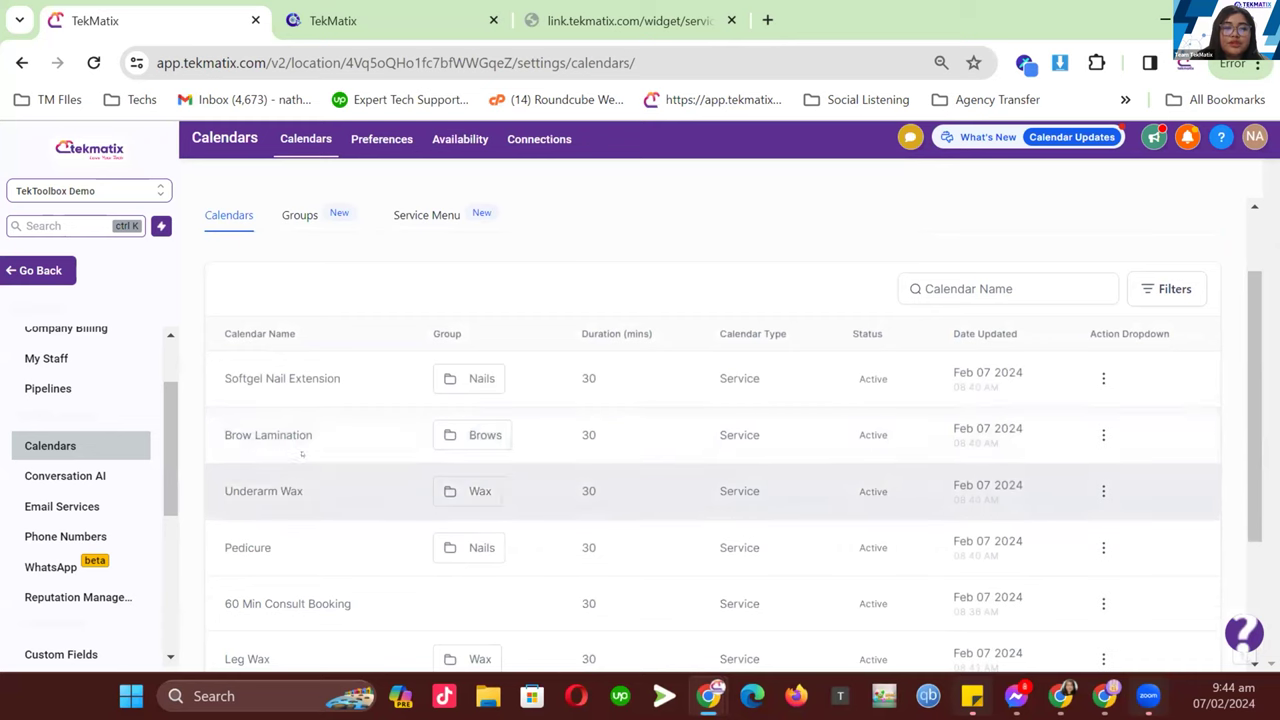
left_click_drag(323, 432, 222, 374)
left_click(474, 424)
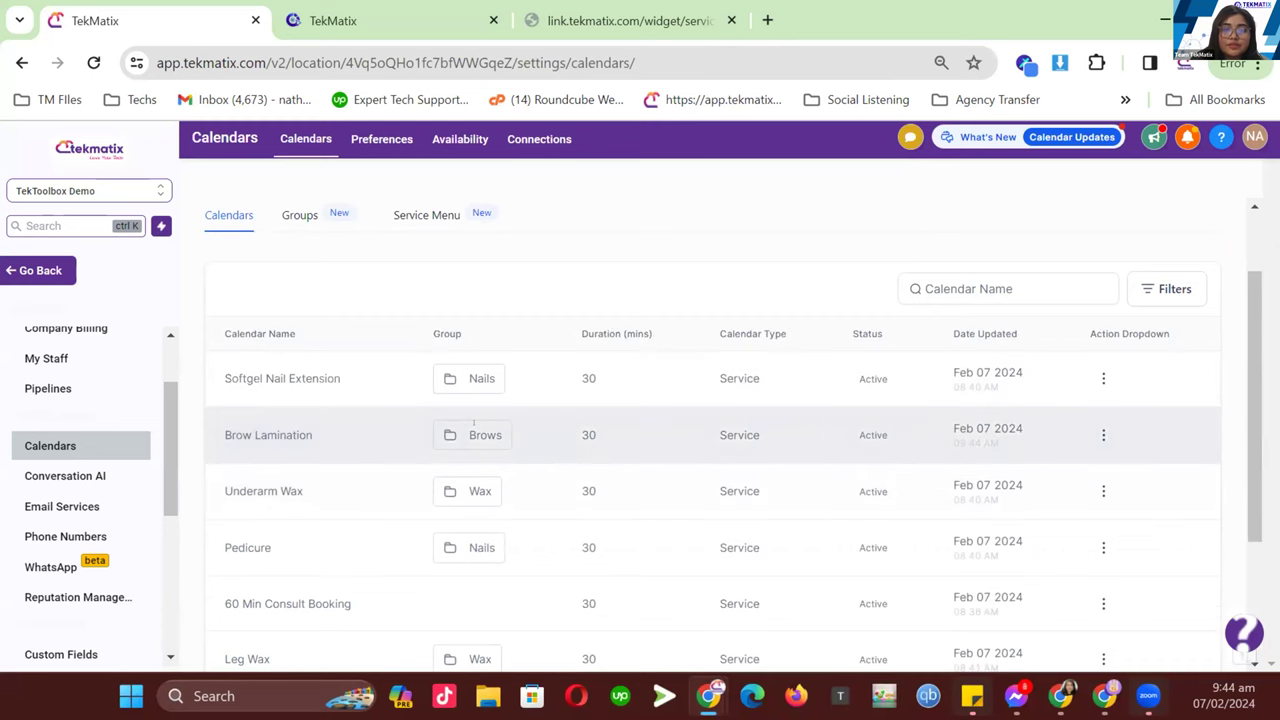
- Bring up the actions menu for the TekMatix Salon entry on the Service Menu list
scroll(377, 357, "up", 1)
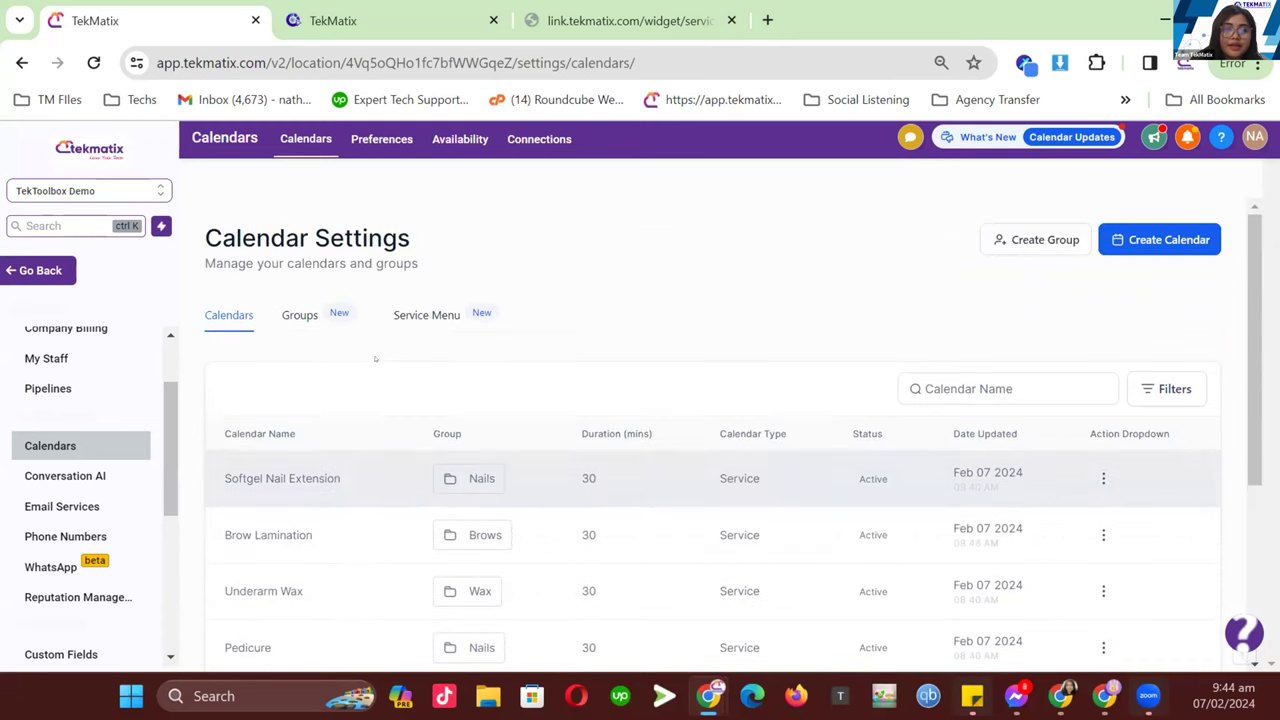
left_click(443, 316)
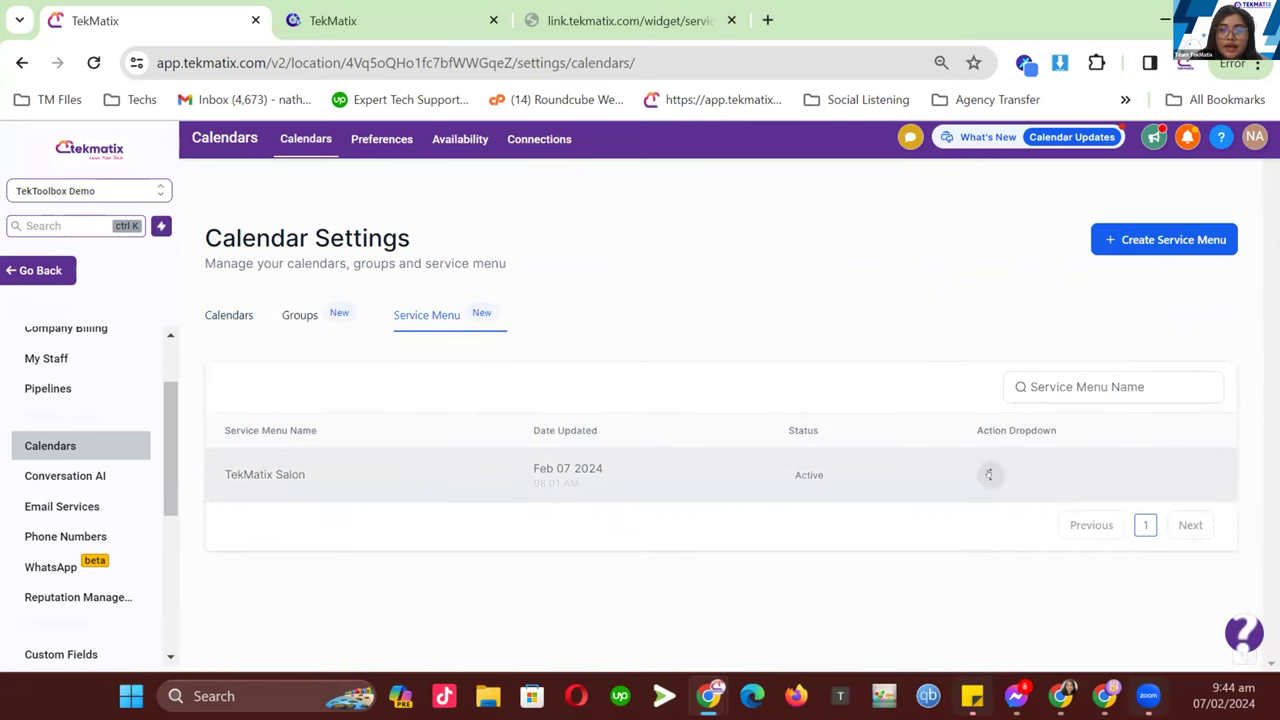
left_click(990, 474)
- Open the TekMatix Salon service menu editor and review its name and description
left_click(962, 514)
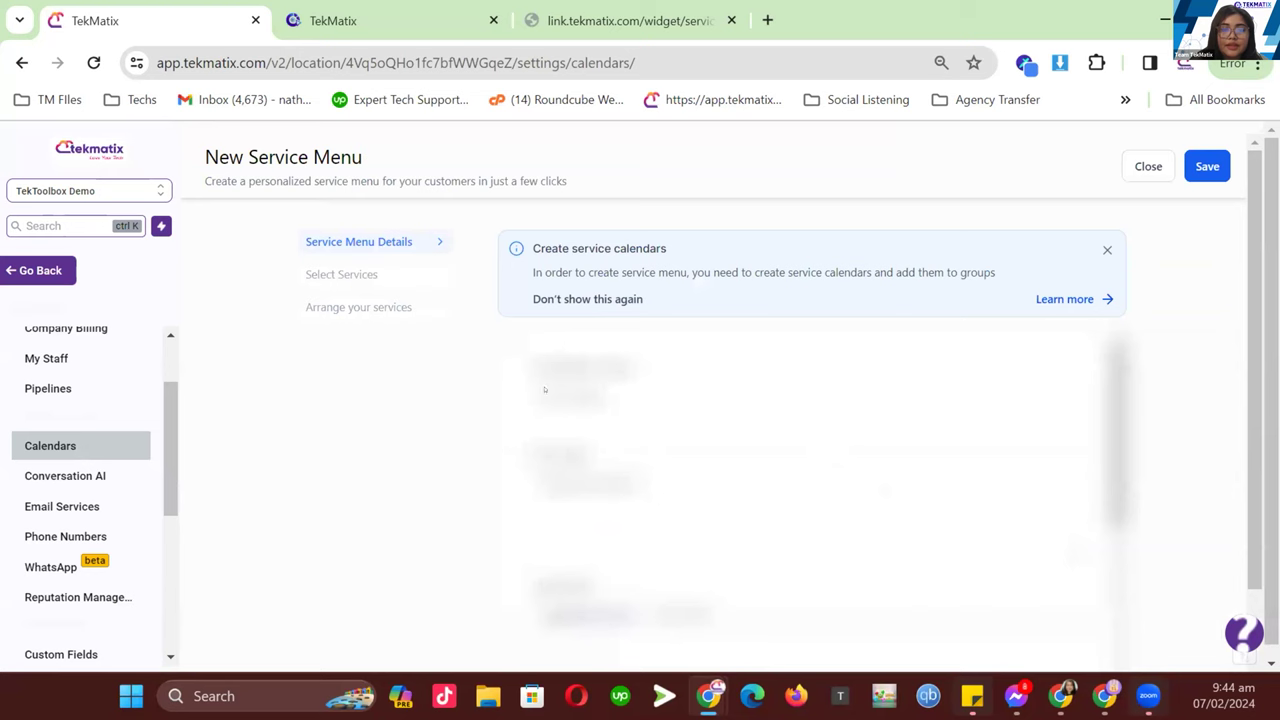
scroll(647, 423, "down", 3)
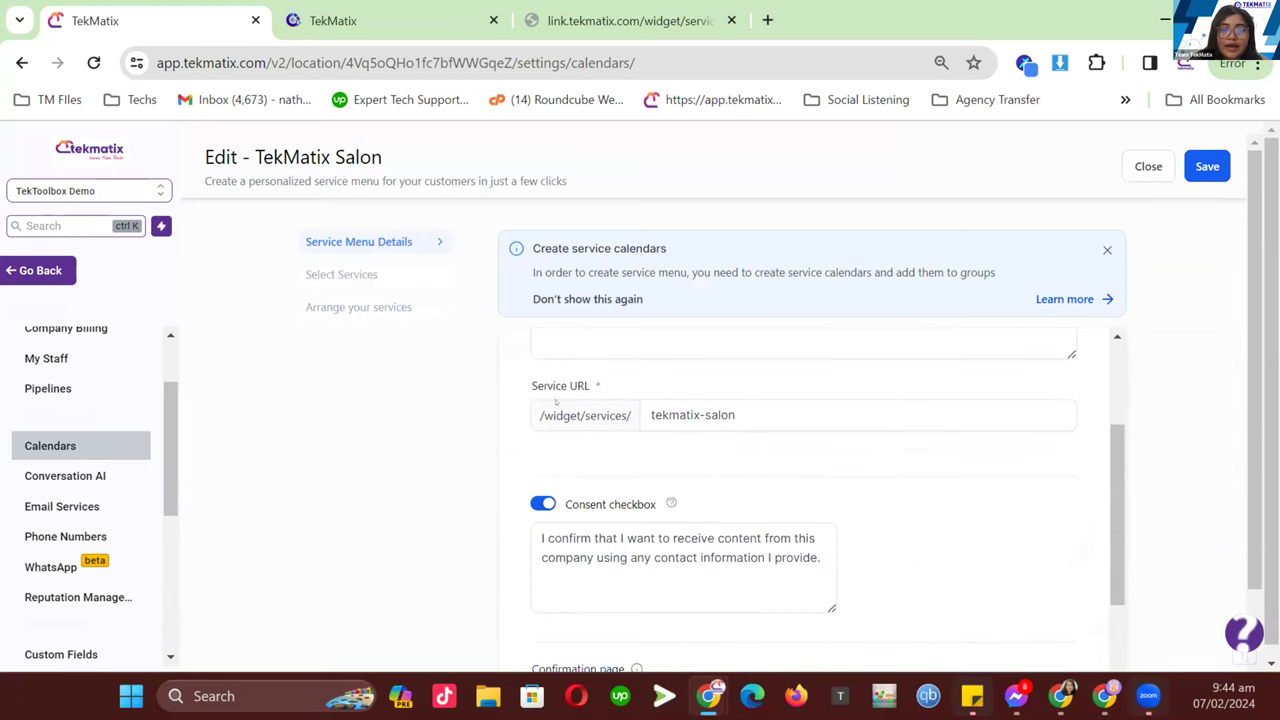
scroll(647, 423, "down", 3)
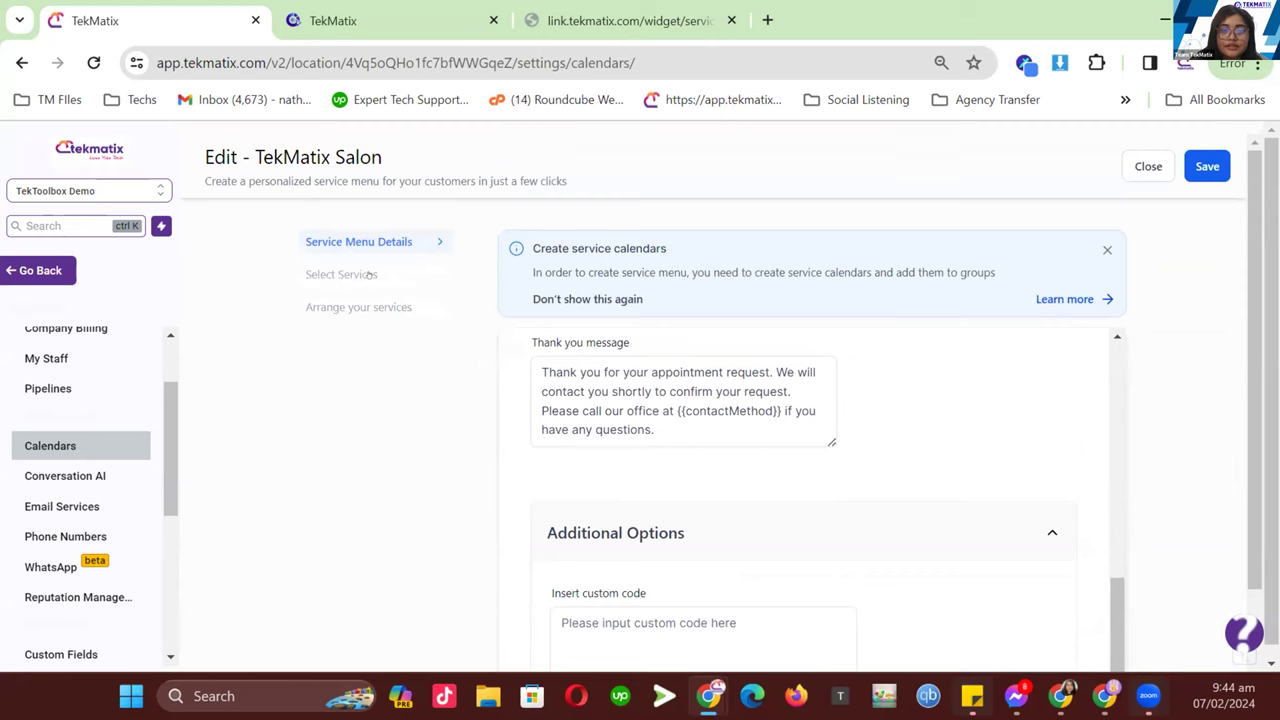
scroll(824, 420, "up", 6)
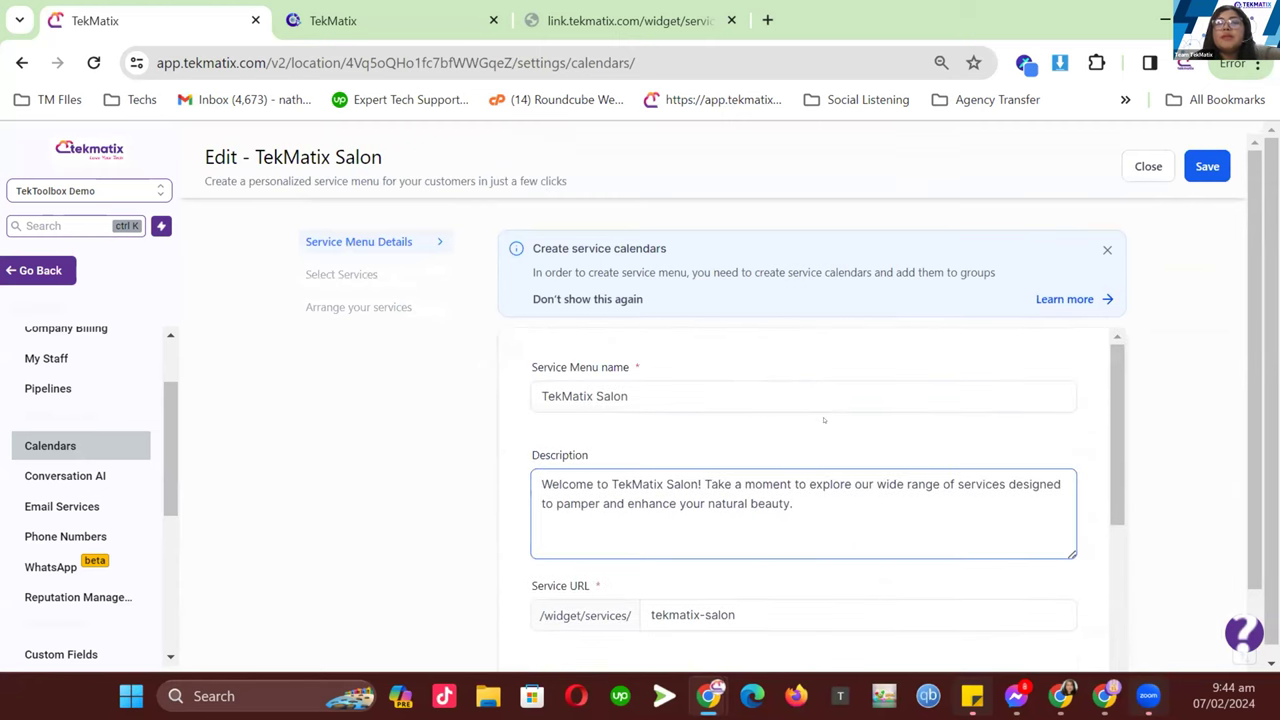
scroll(843, 314, "down", 1)
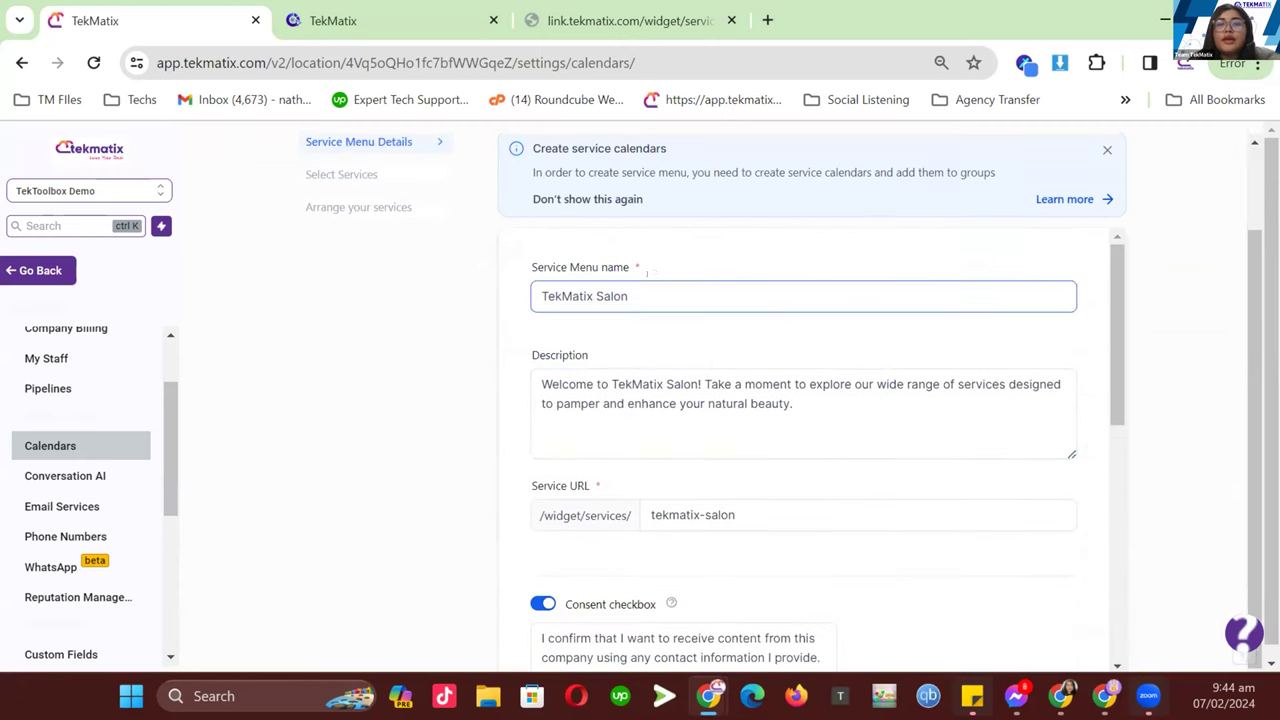
left_click(652, 288)
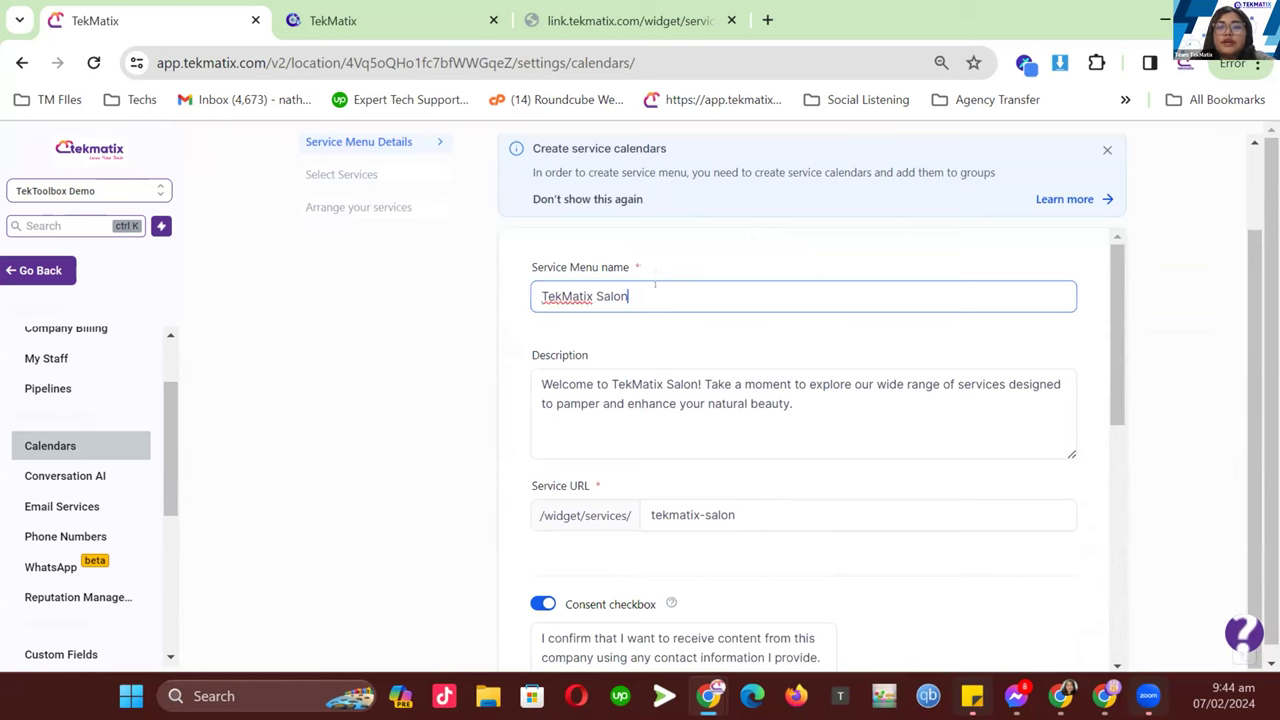
left_click(796, 403)
scroll(796, 403, "down", 1)
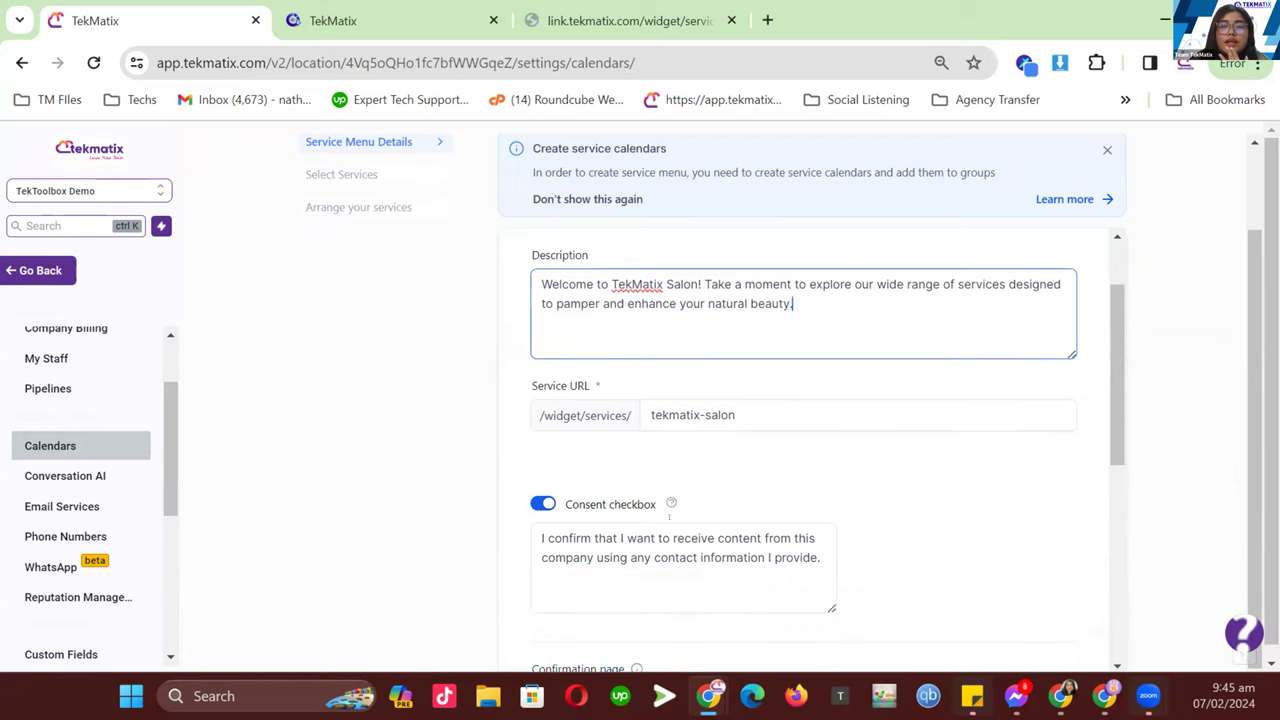
- Review the consent text, service URL and thank-you message, then save the menu details
left_click(825, 552)
left_click_drag(550, 532, 694, 558)
left_click(792, 432)
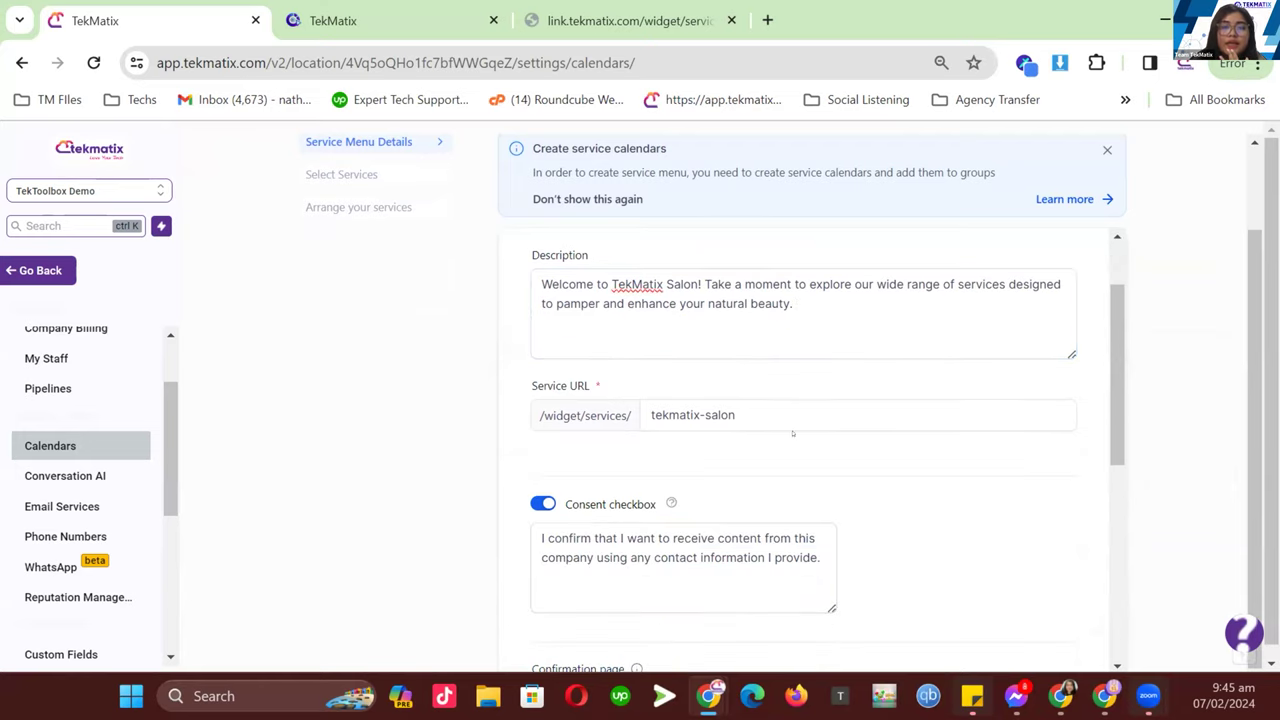
left_click(751, 422)
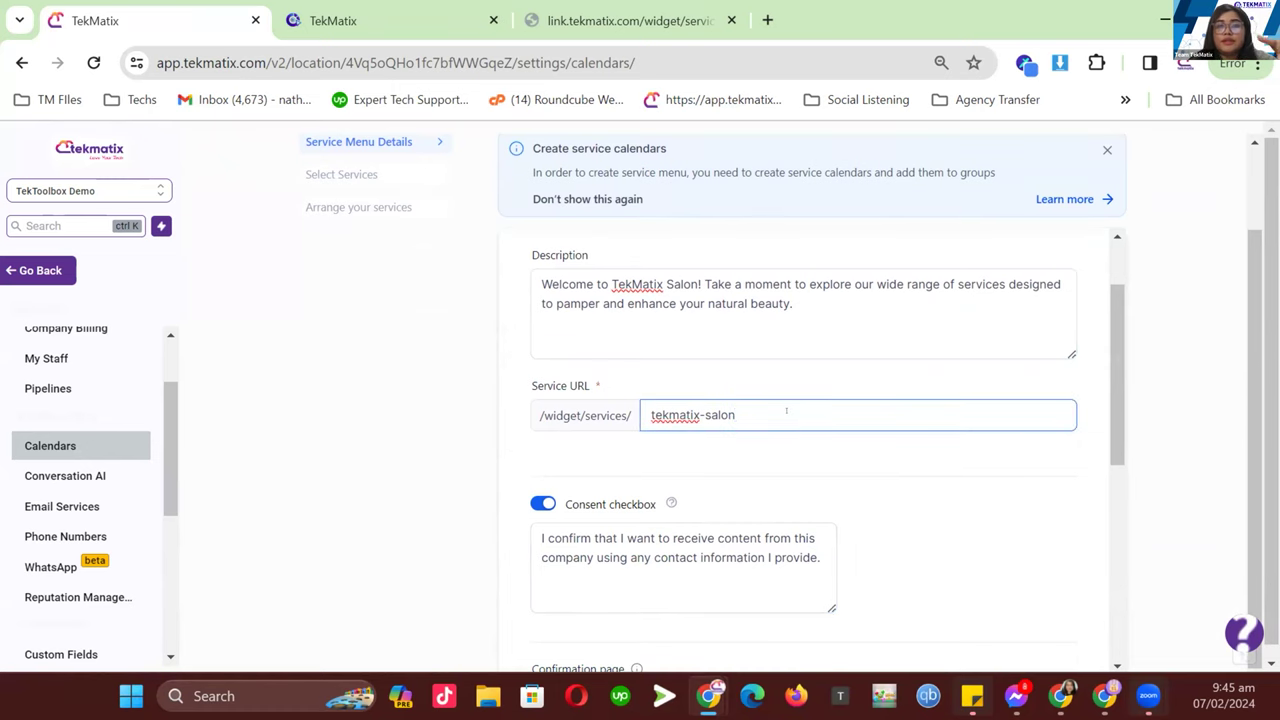
scroll(786, 410, "down", 3)
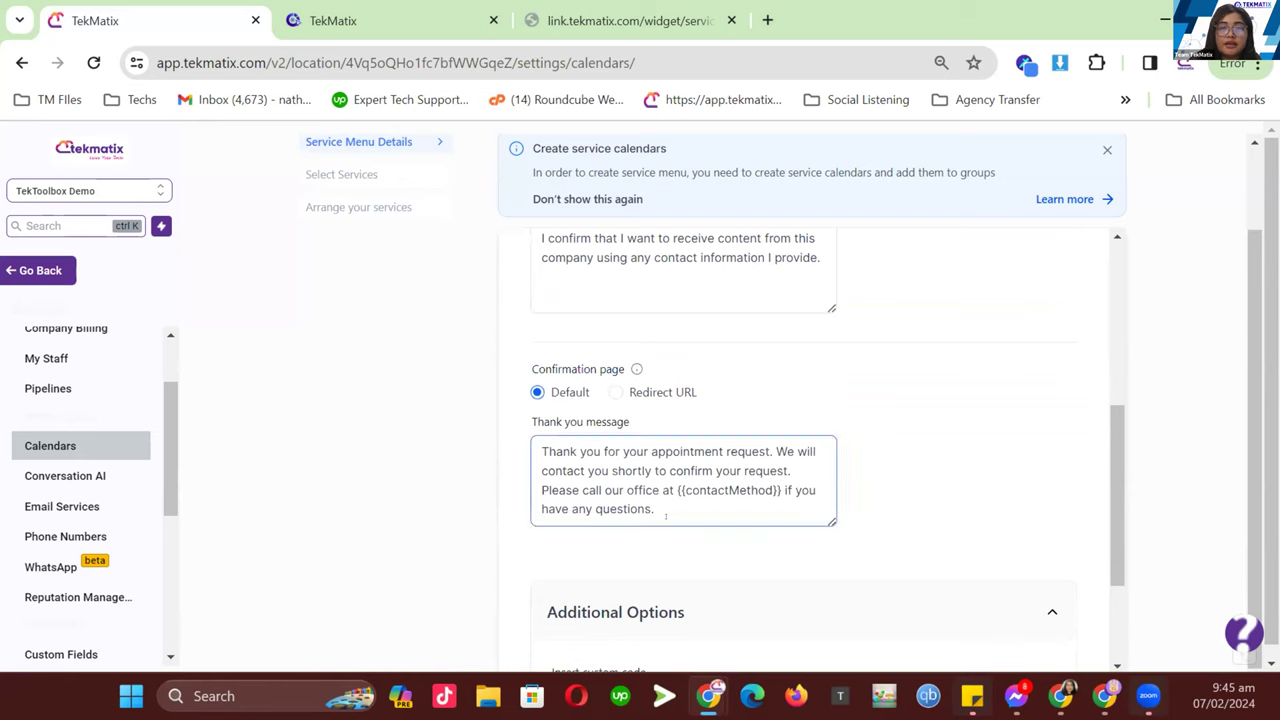
left_click_drag(676, 490, 781, 490)
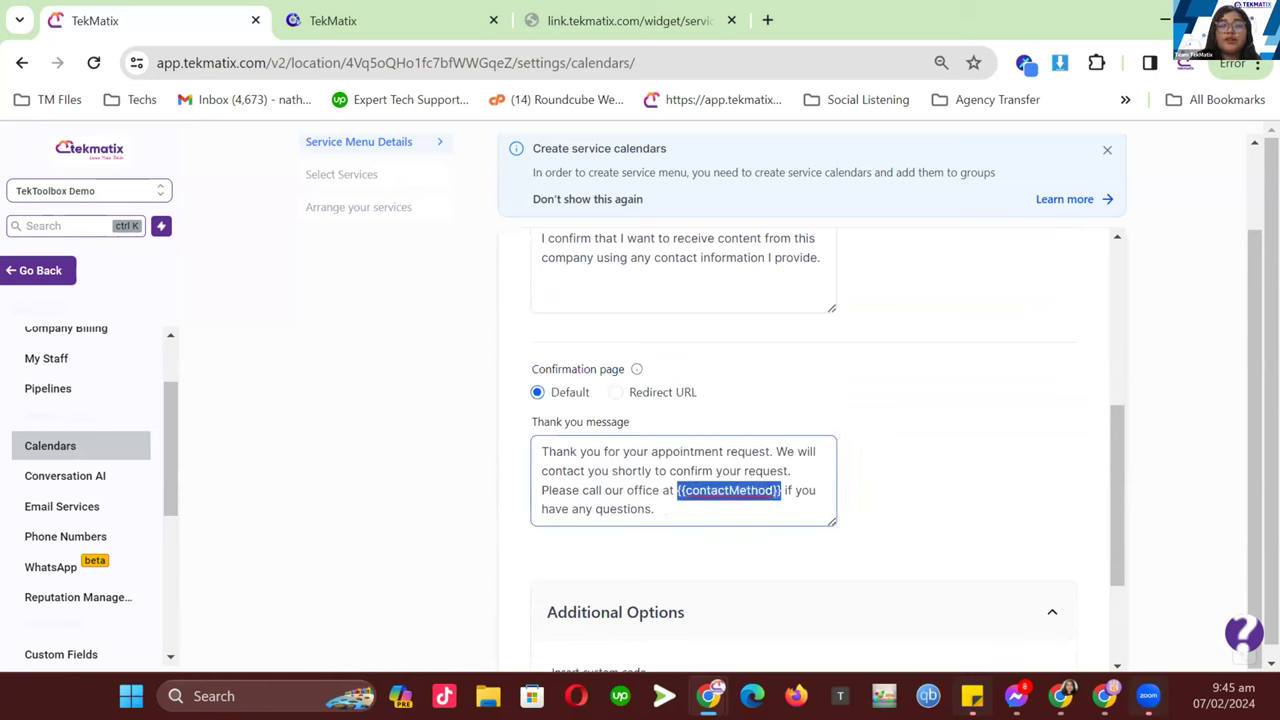
scroll(774, 495, "down", 1)
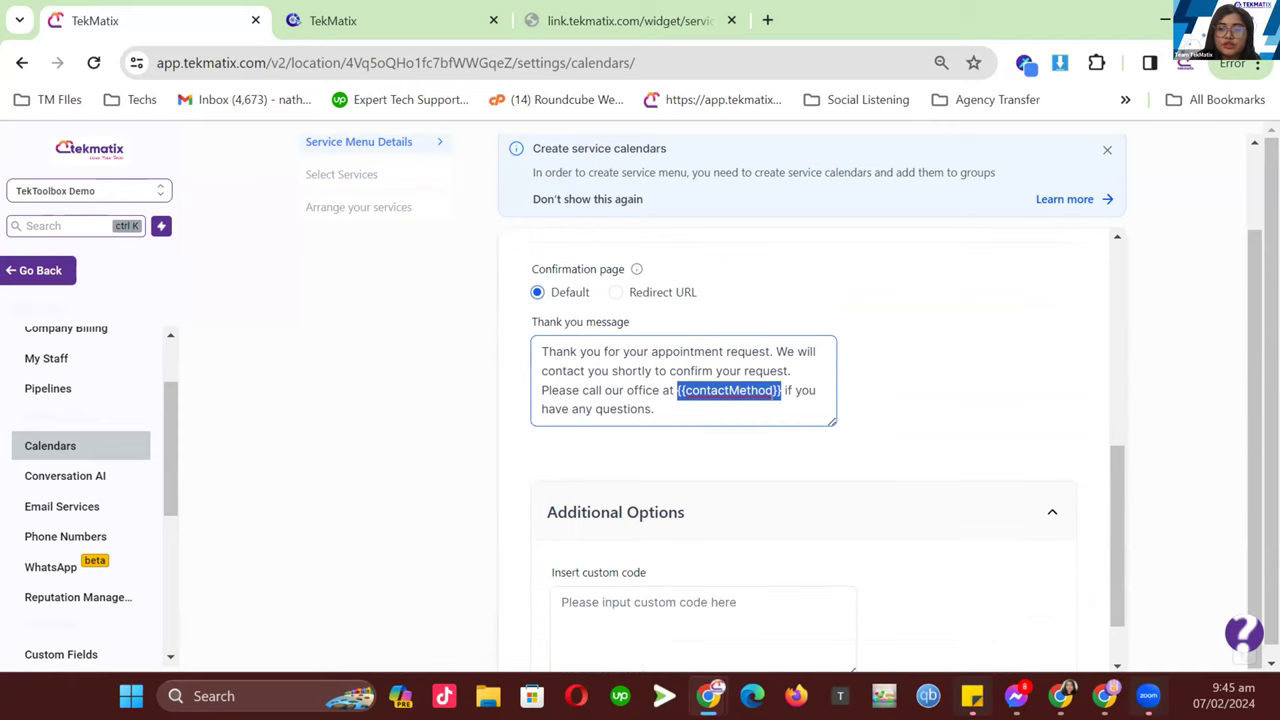
scroll(840, 420, "down", 1)
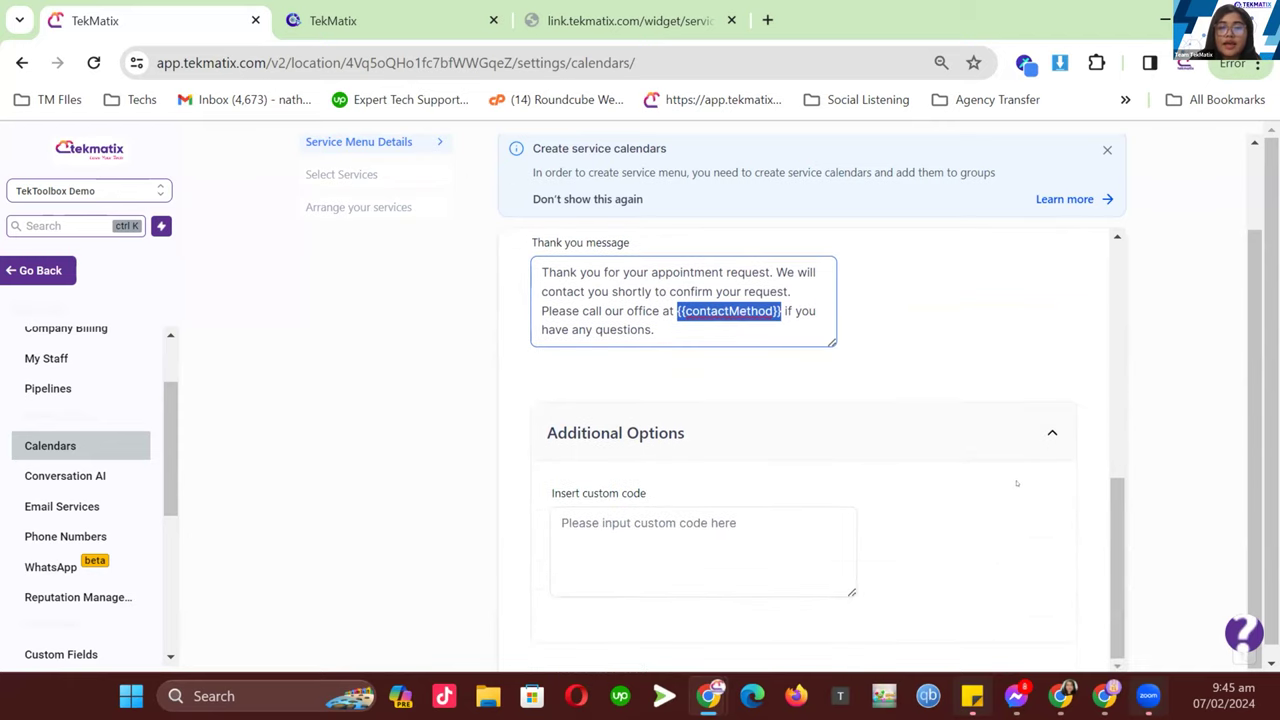
scroll(1100, 350, "up", 10)
left_click(1198, 167)
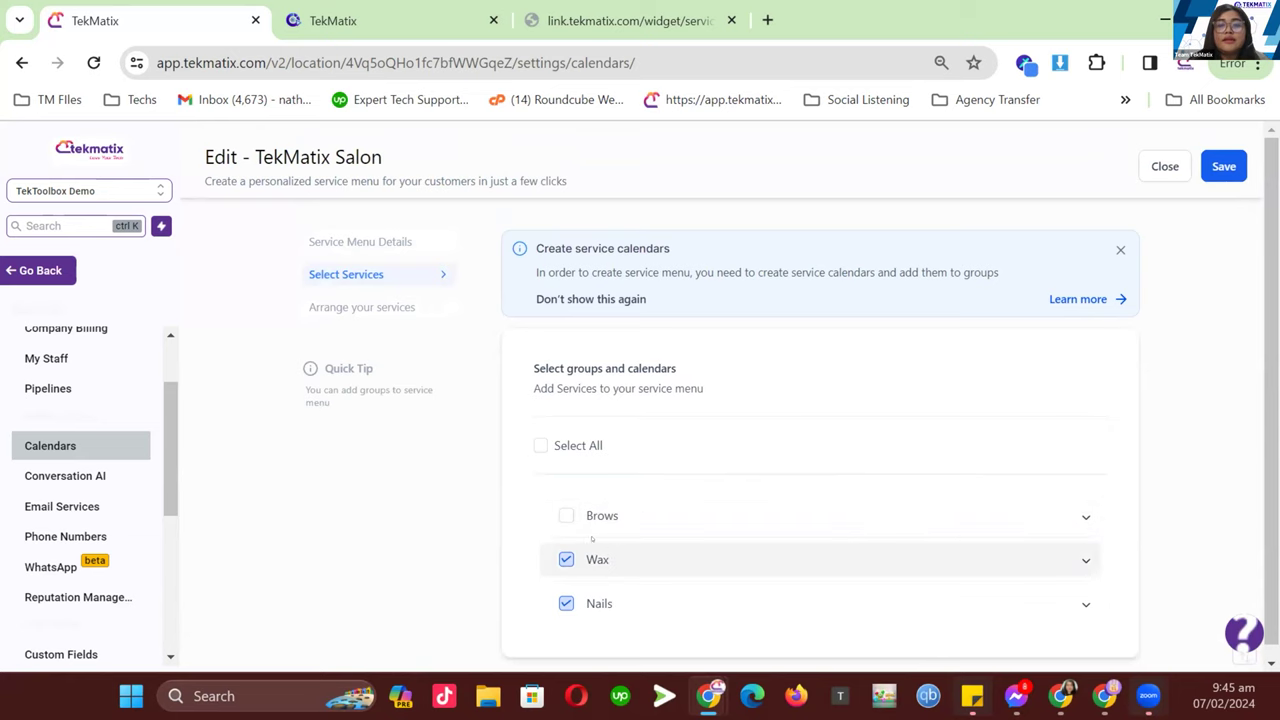
- Tick Brows (Brow Lamination) alongside Wax and Nails, keep Underarm Wax selected, and save
left_click(566, 515)
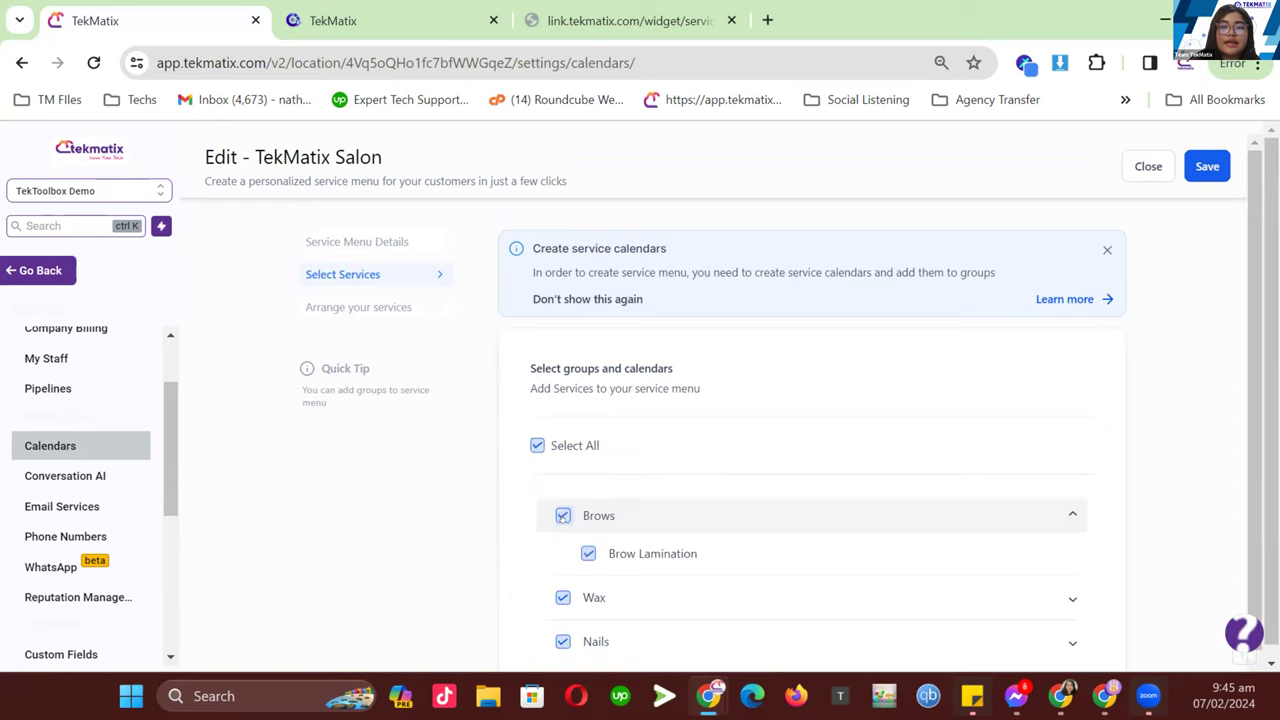
scroll(720, 500, "down", 1)
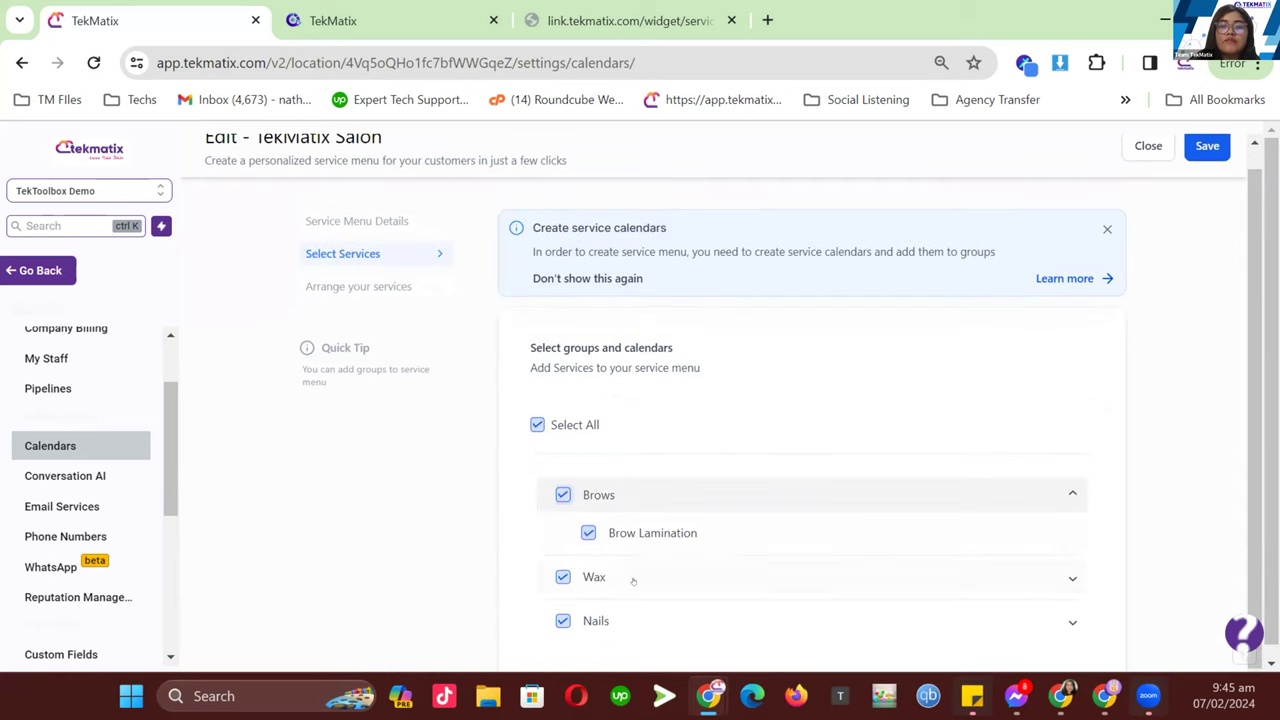
left_click(771, 580)
scroll(796, 519, "down", 1)
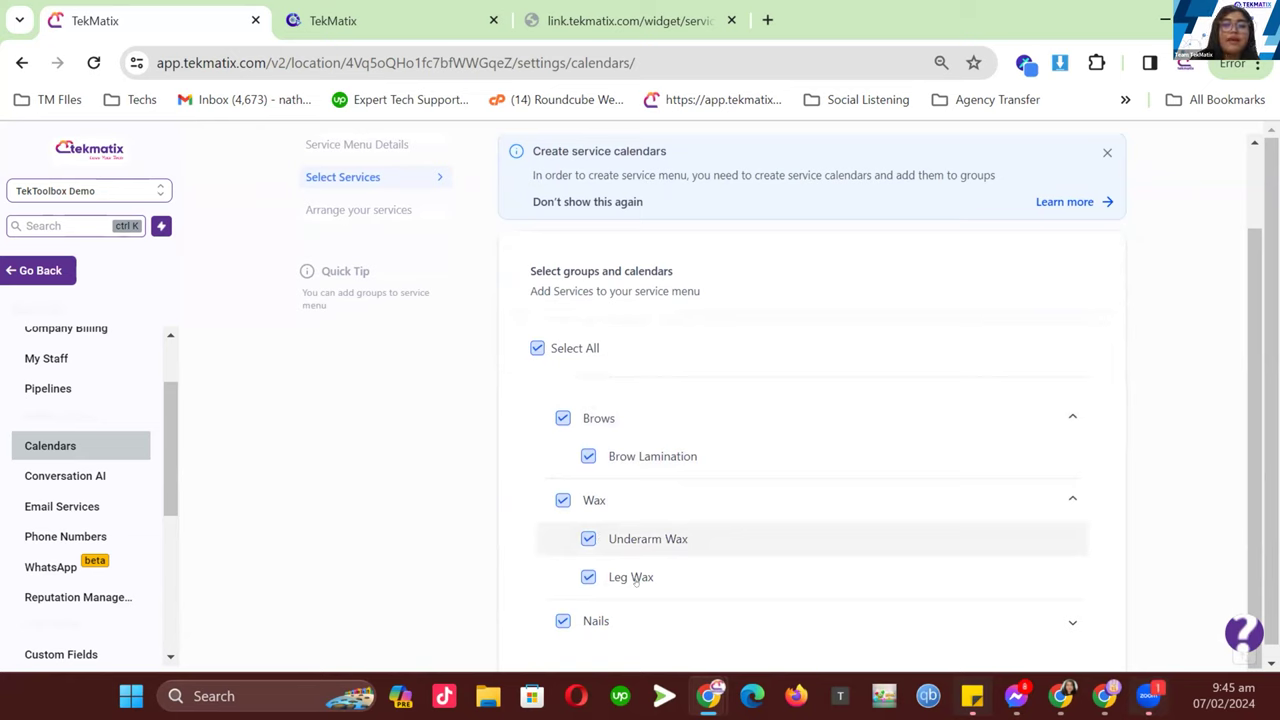
left_click(582, 546)
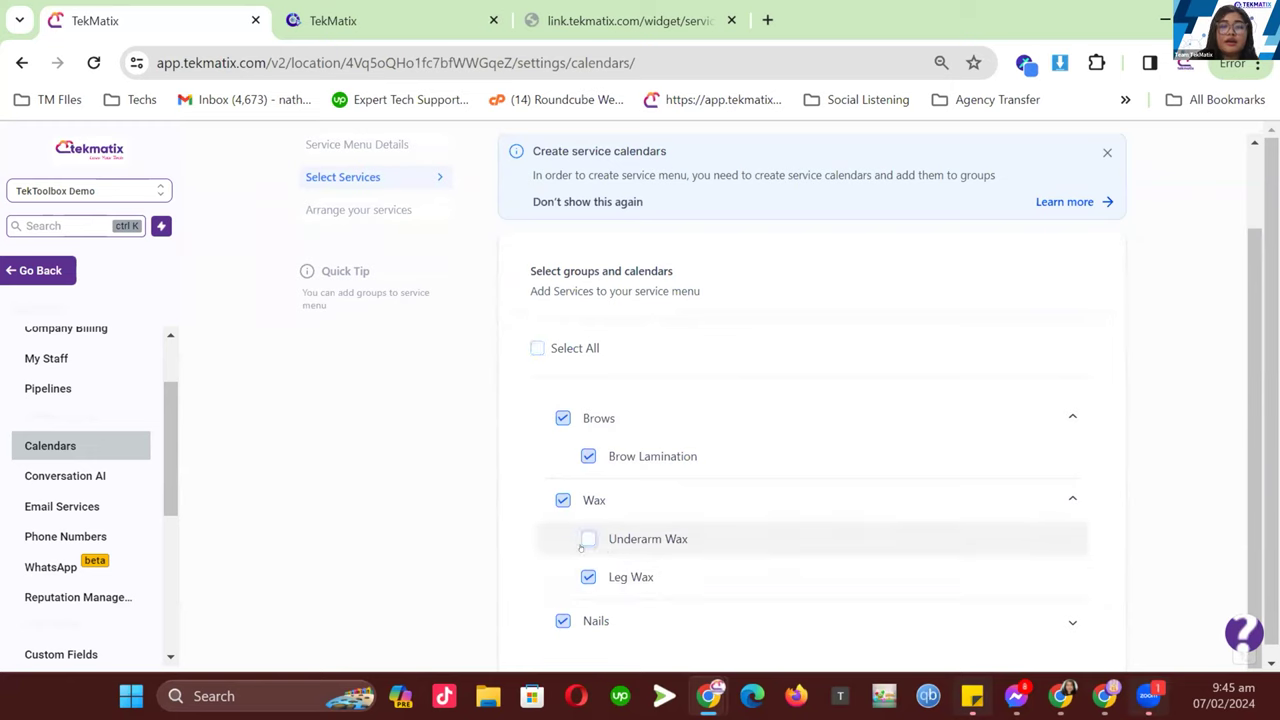
left_click(584, 542)
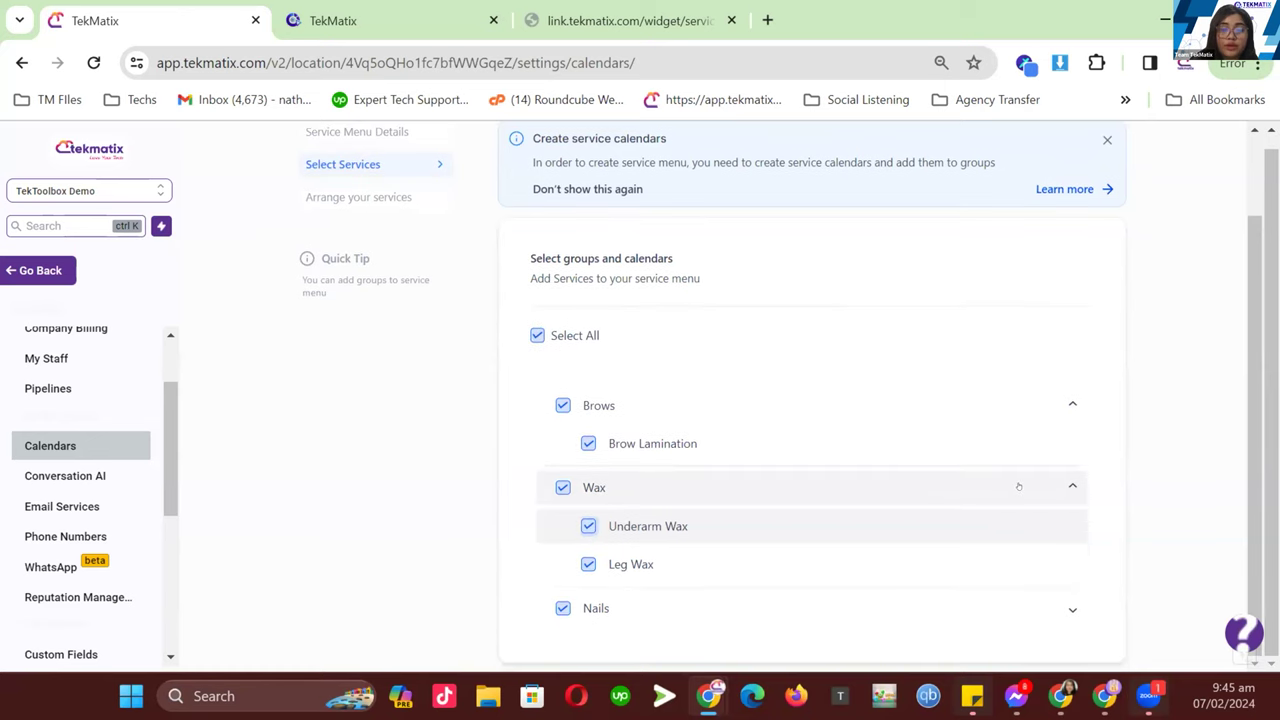
scroll(1199, 248, "up", 2)
scroll(700, 514, "down", 1)
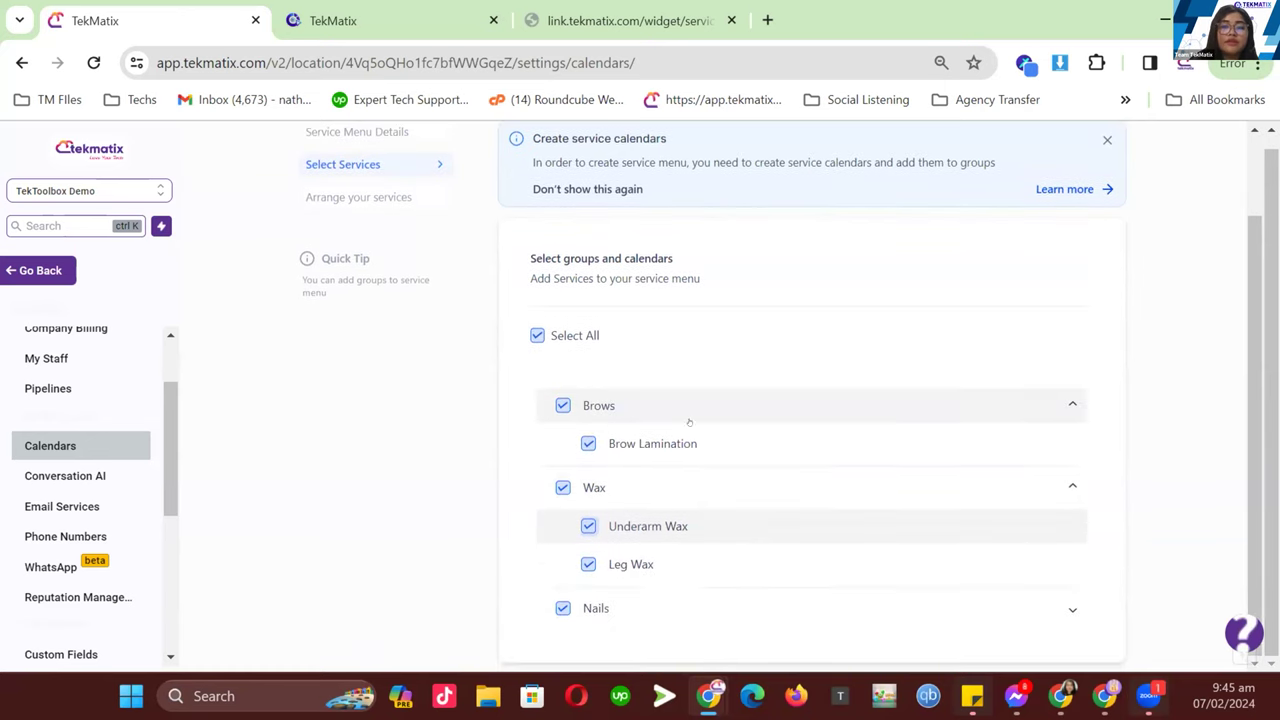
scroll(690, 535, "up", 1)
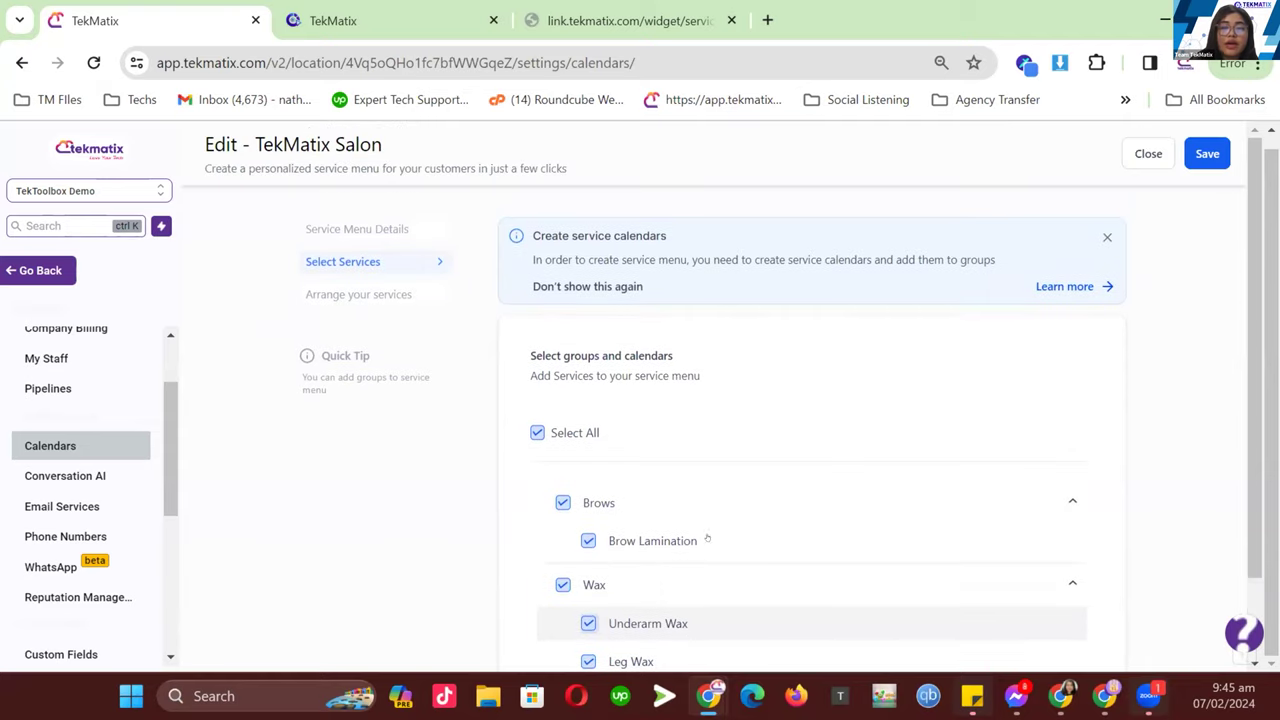
left_click(1192, 154)
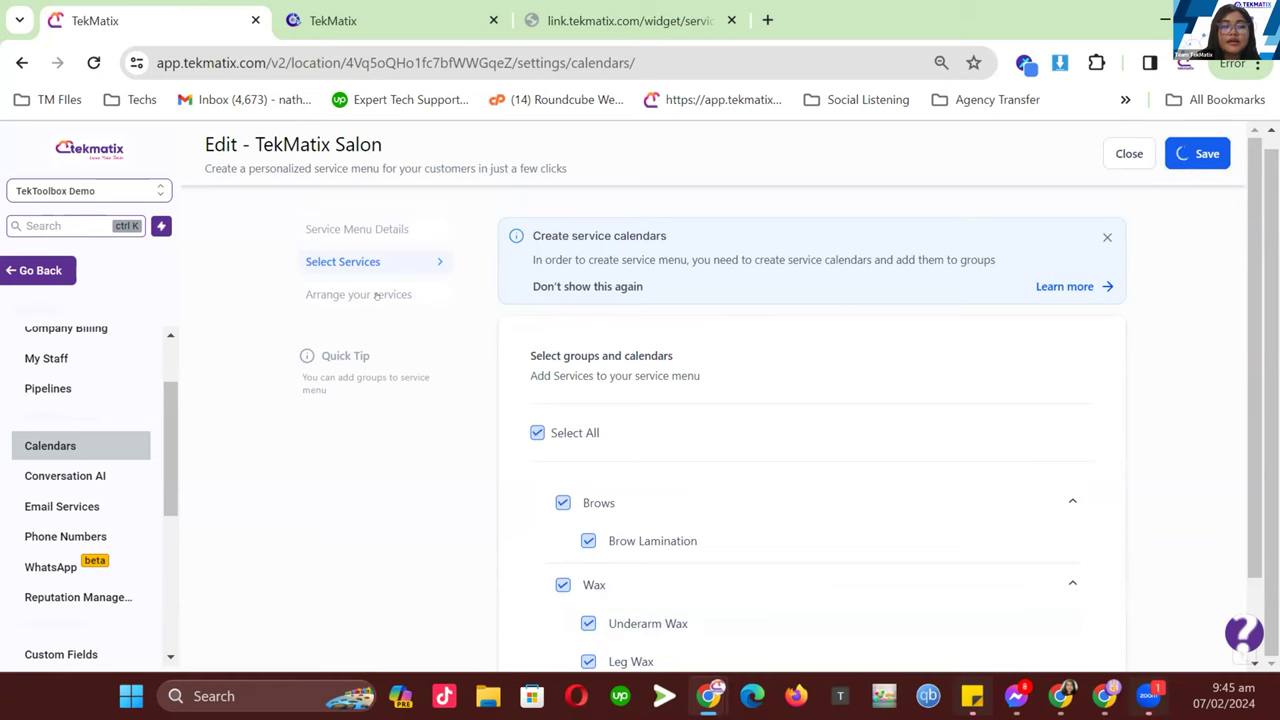
- Drag Brows above Wax so the services run Nails, Brows, Wax, and save
left_click(377, 295)
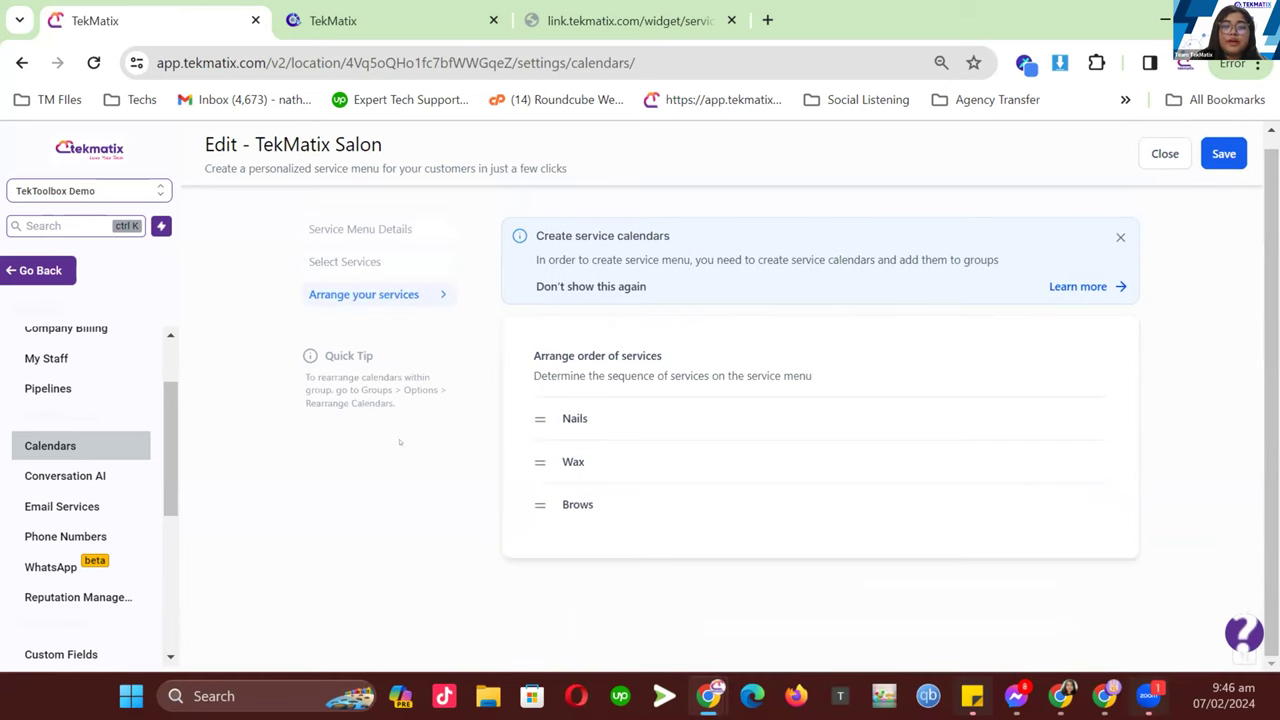
left_click_drag(532, 504, 533, 505)
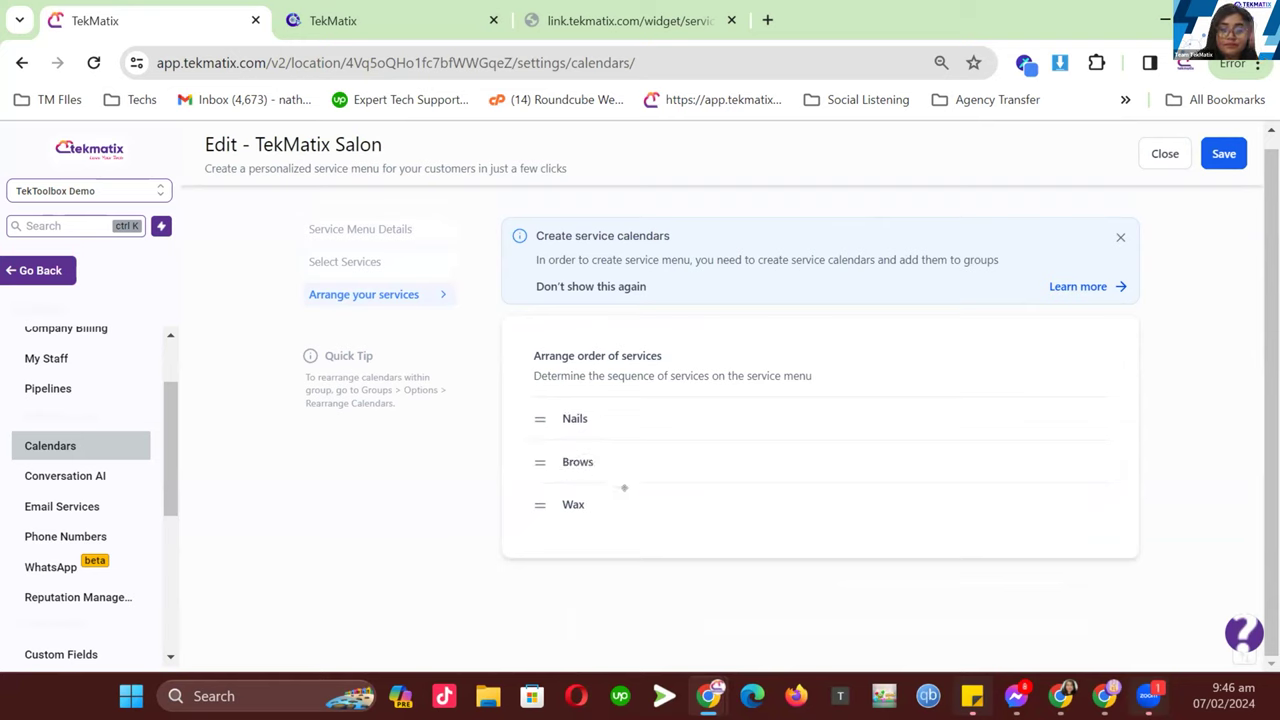
left_click(1214, 150)
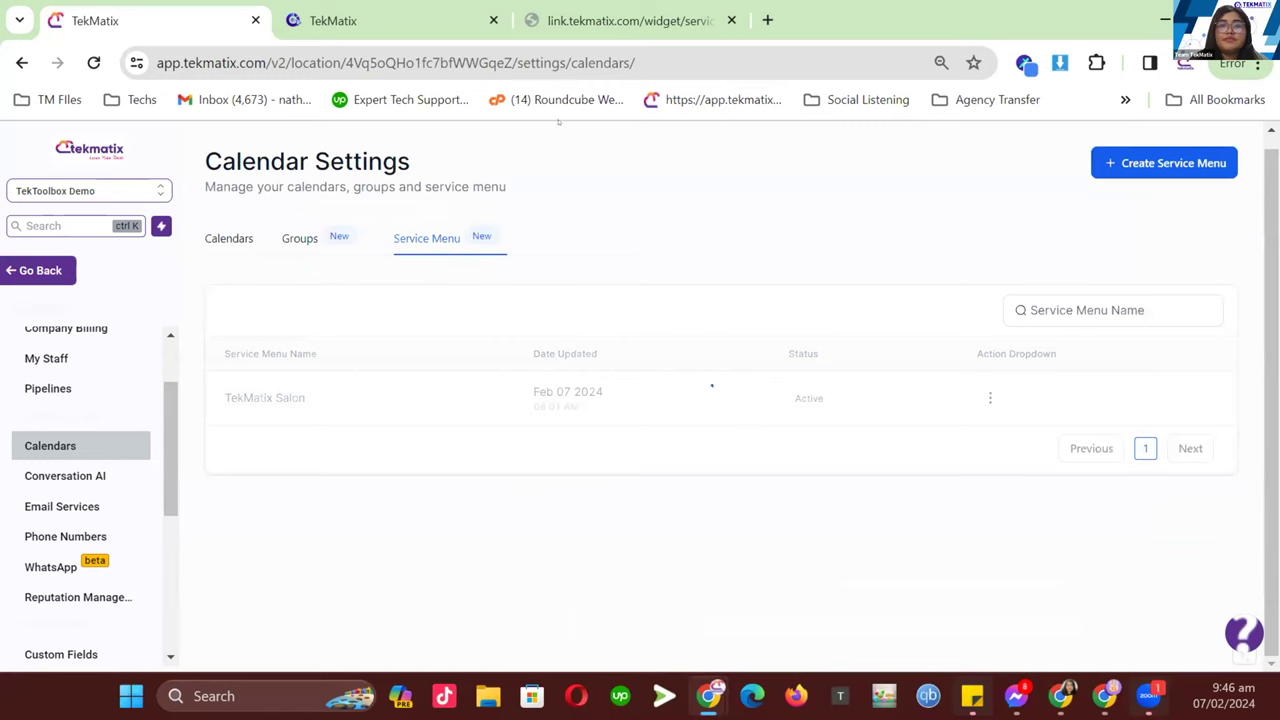
left_click(580, 22)
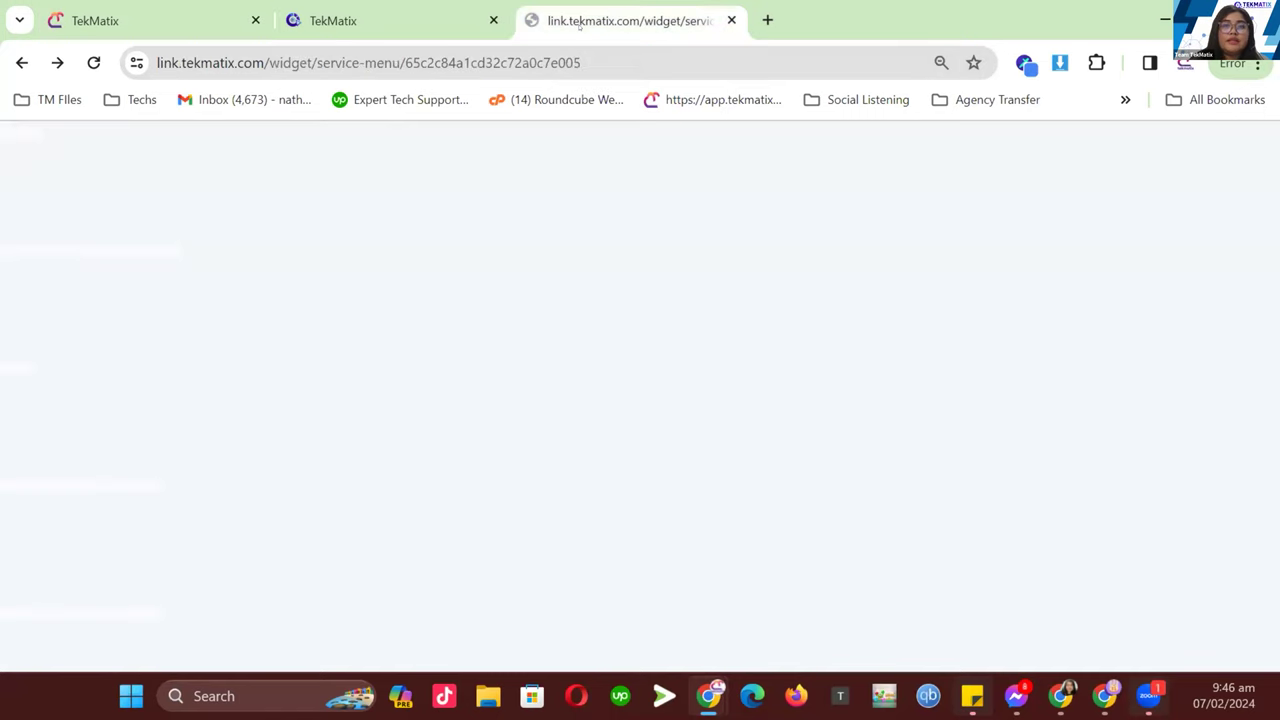
- Reload the live menu and confirm Brow Lamination ($50, 30 mins) sits in Brows before Wax
left_click(93, 62)
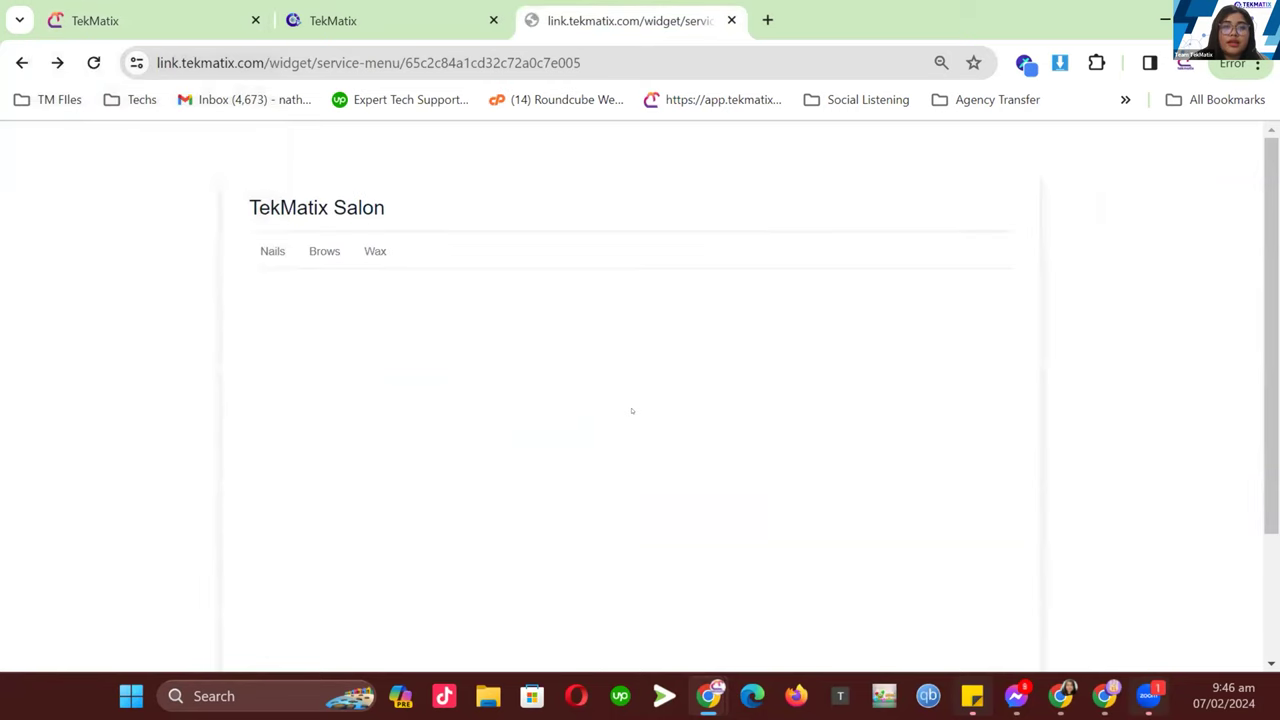
scroll(547, 378, "down", 4)
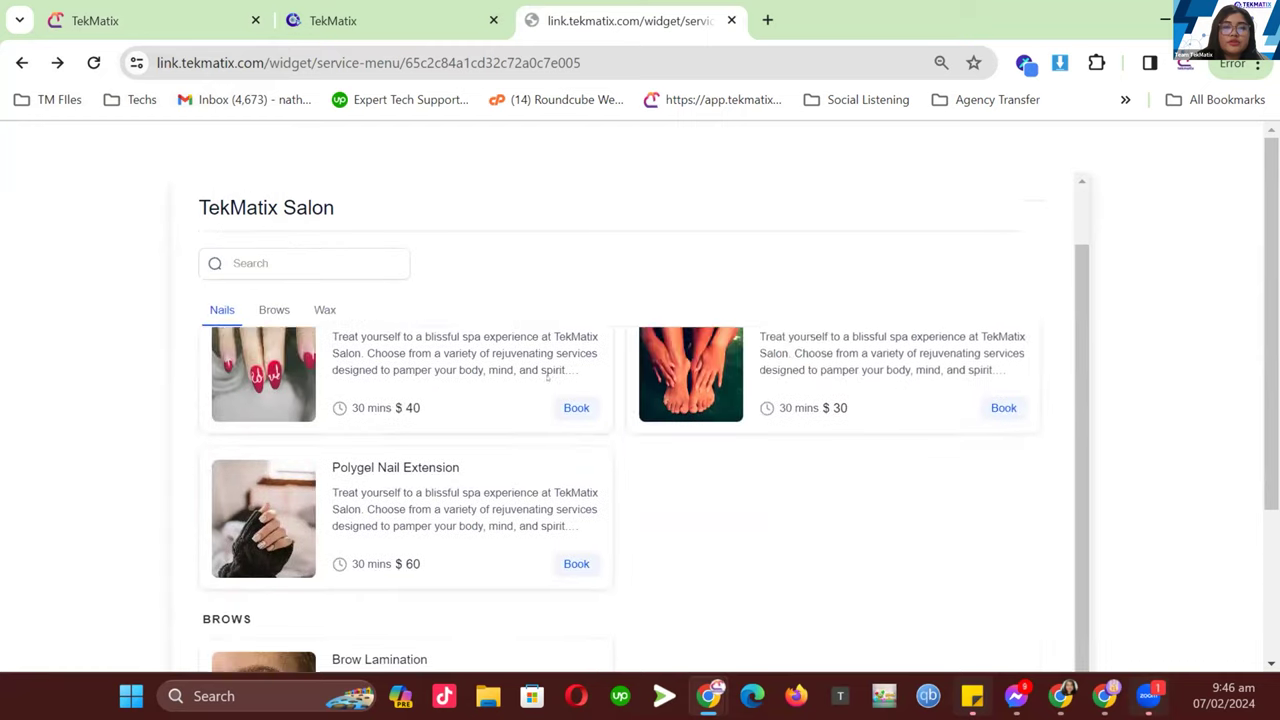
scroll(441, 424, "down", 1)
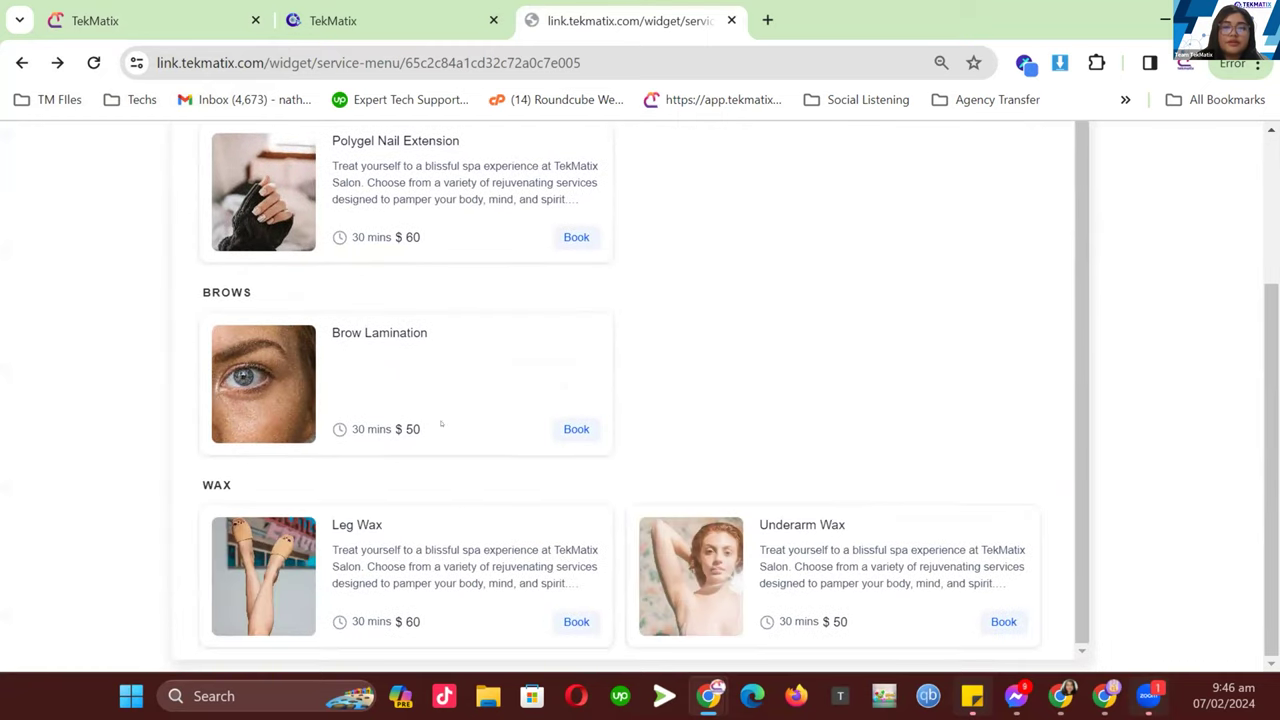
scroll(536, 461, "up", 5)
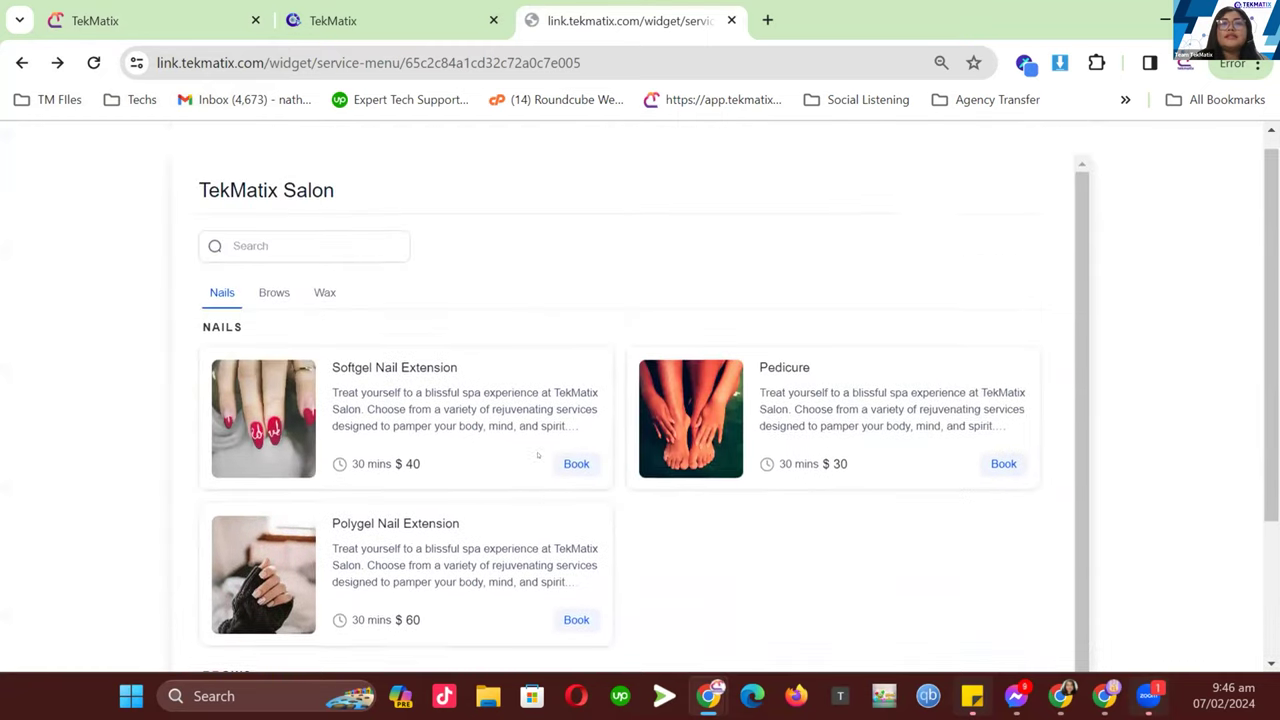
scroll(520, 480, "down", 3)
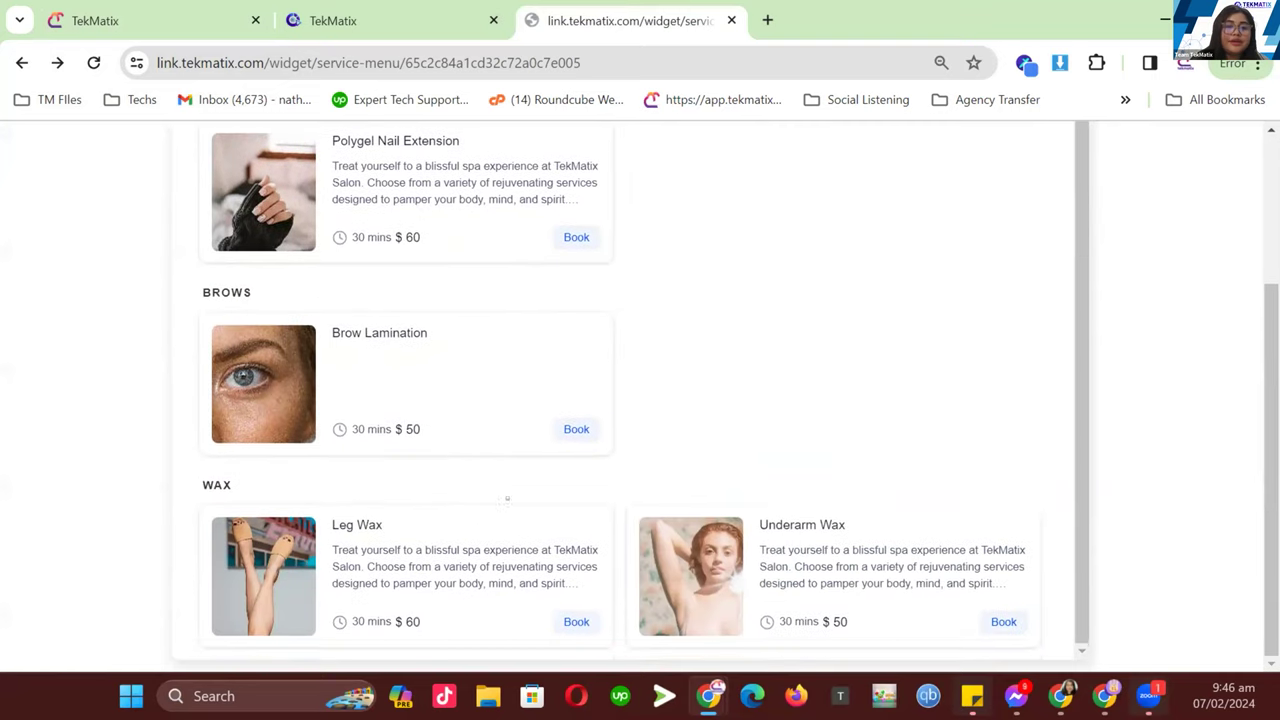
scroll(464, 335, "up", 3)
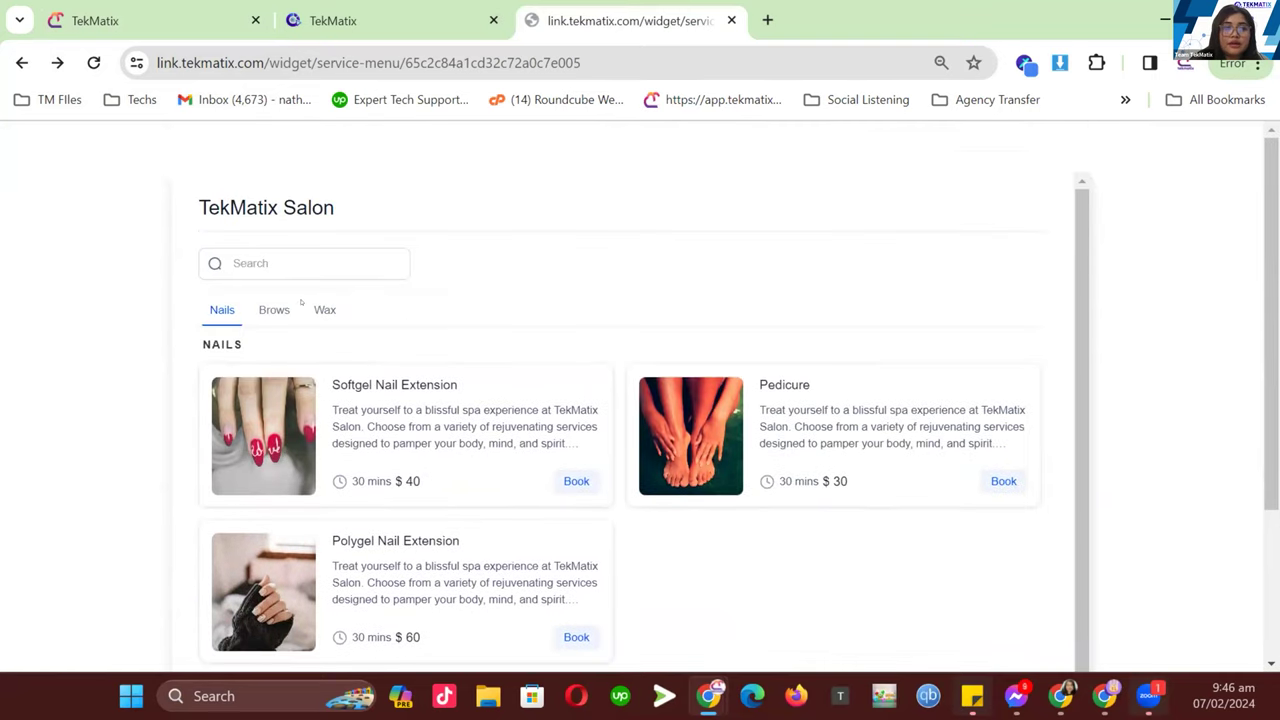
left_click(272, 310)
scroll(318, 309, "up", 3)
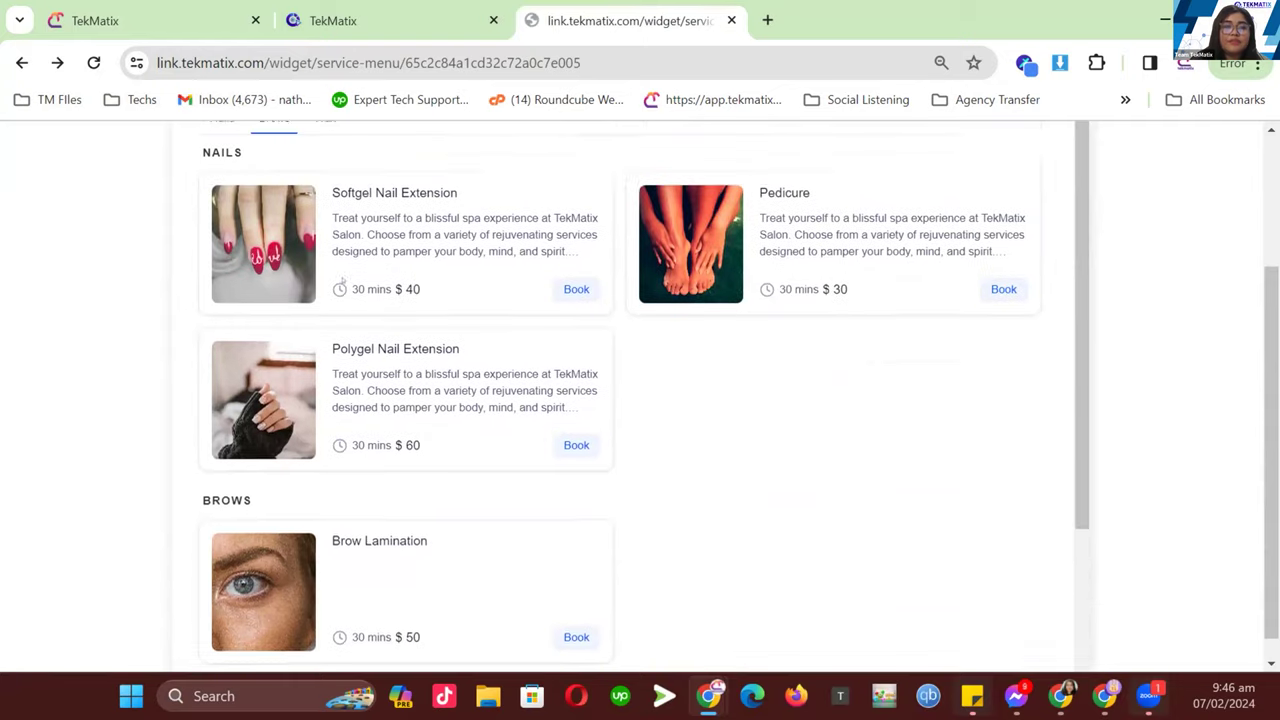
left_click(322, 309)
scroll(400, 329, "up", 2)
scroll(410, 346, "down", 2)
scroll(420, 355, "up", 2)
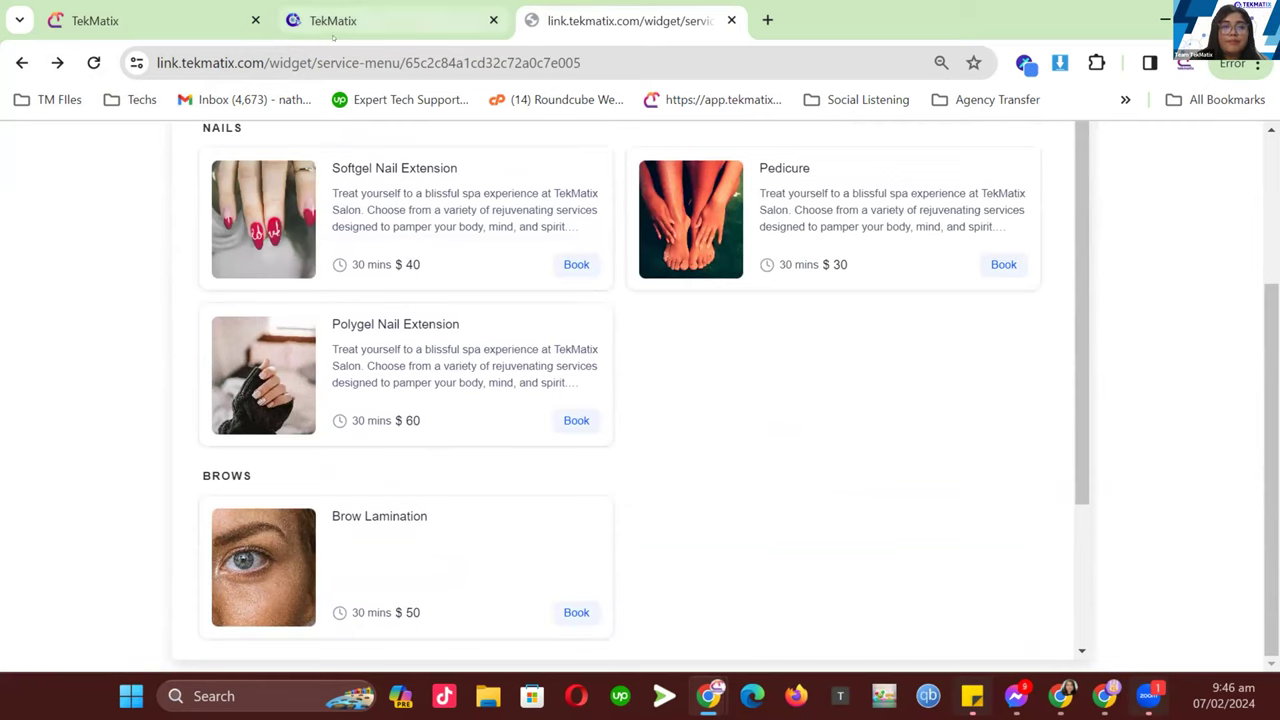
- Close the contact booking tab and show the Canva workshop slides at page 7
left_click(132, 24)
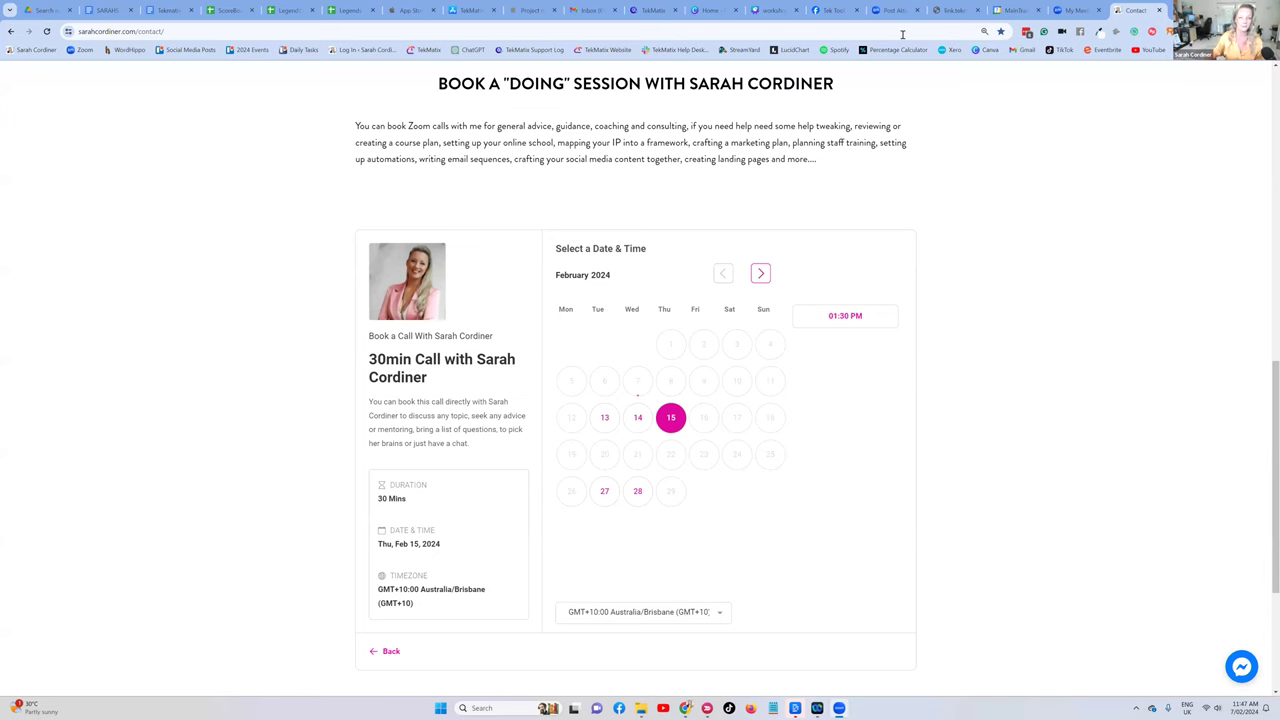
left_click(1157, 10)
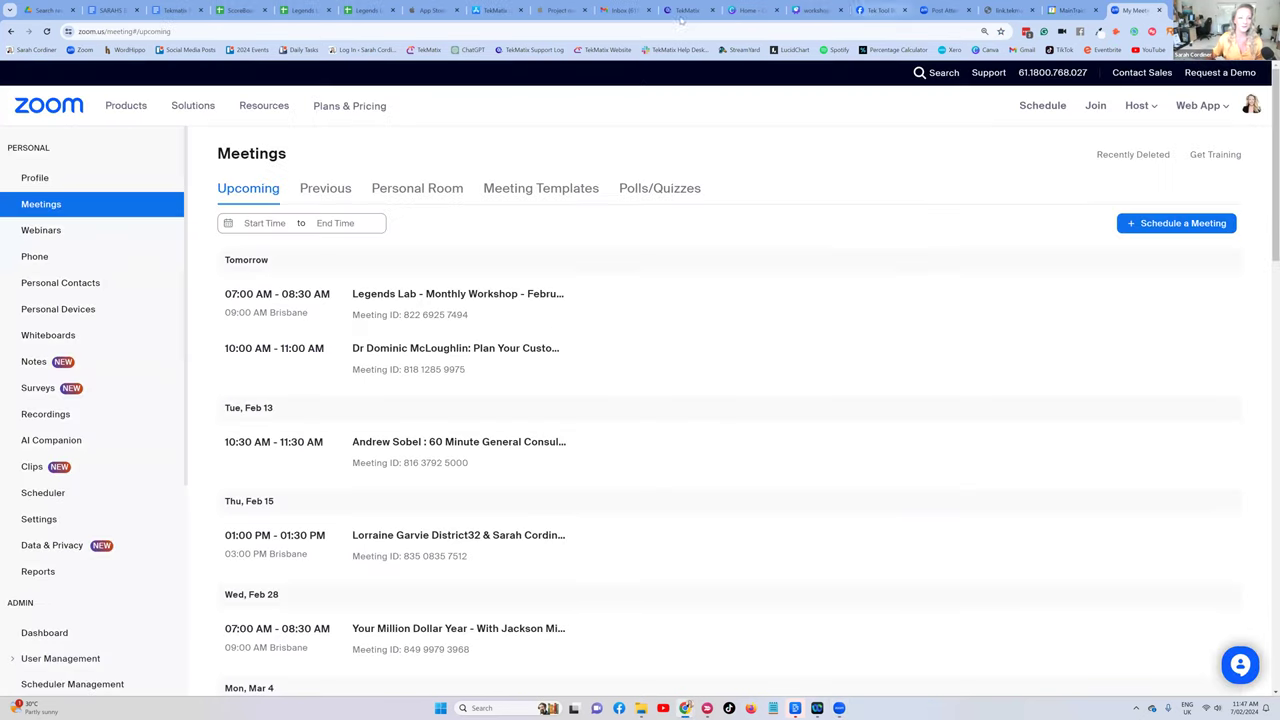
left_click(803, 9)
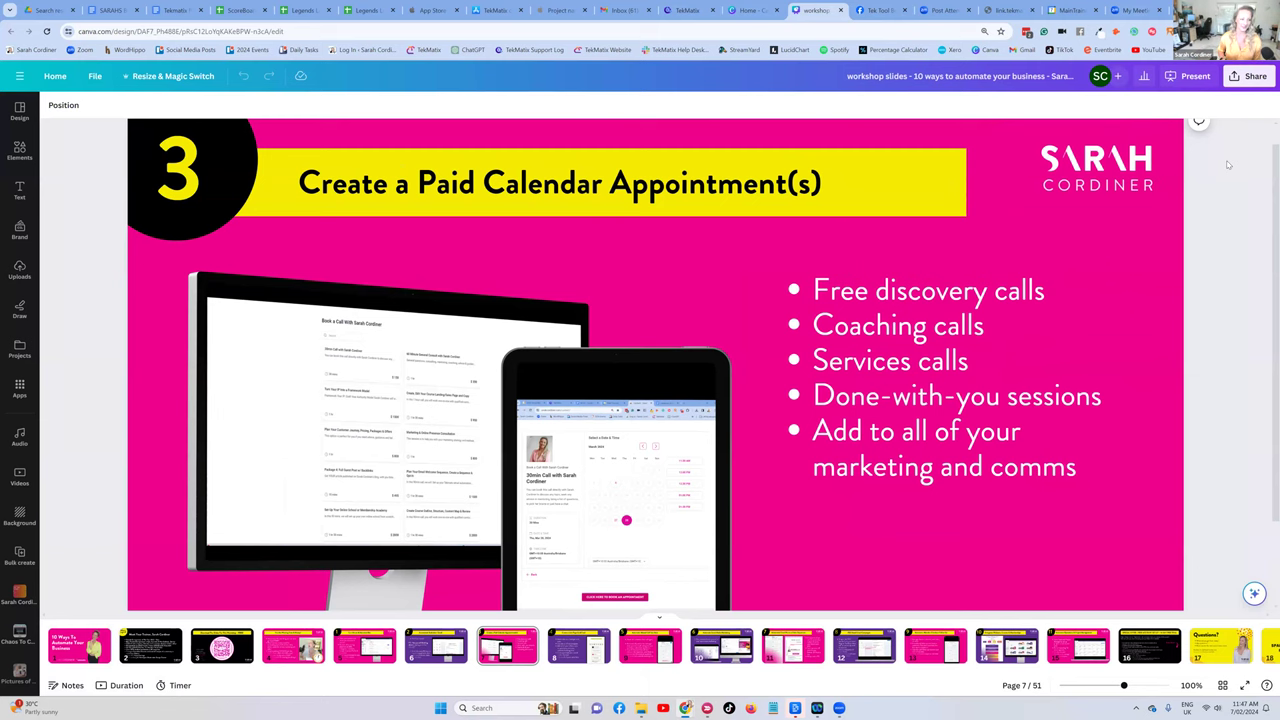
- Advance the deck to page 8, 'Create a Link Page (LinkTree)', and play its demo video
key("Left")
key("Left")
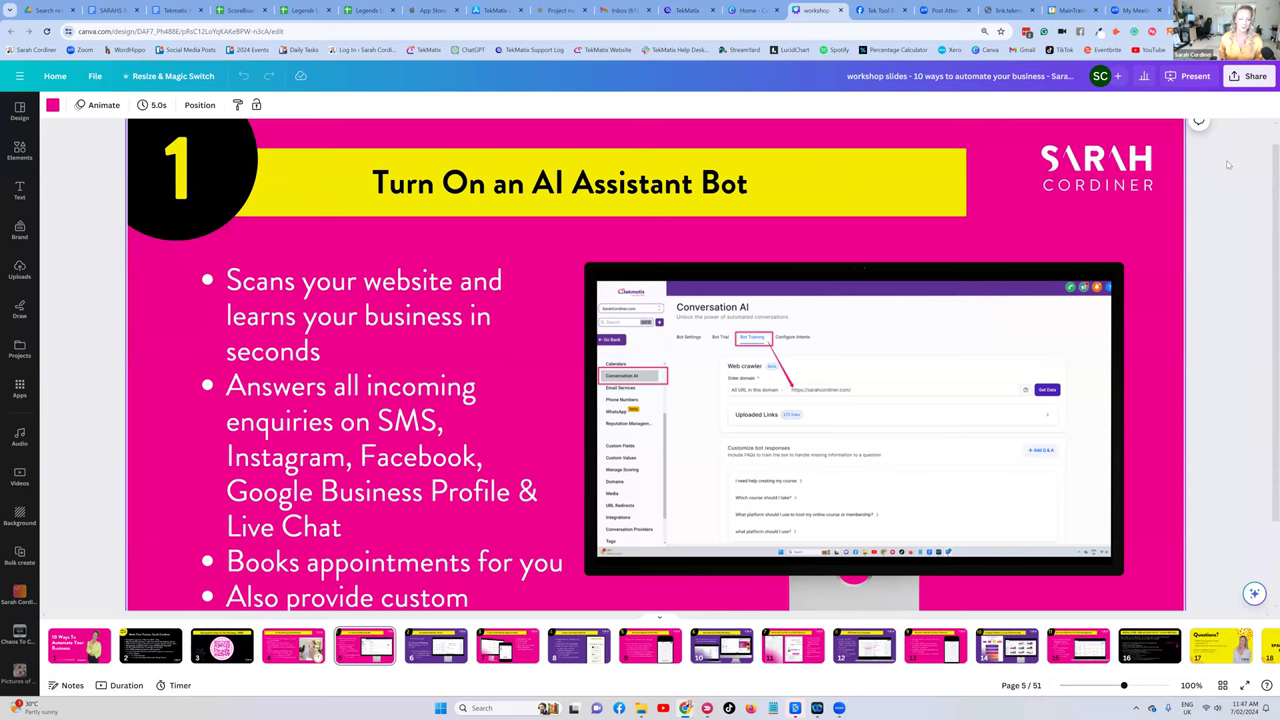
key("Right")
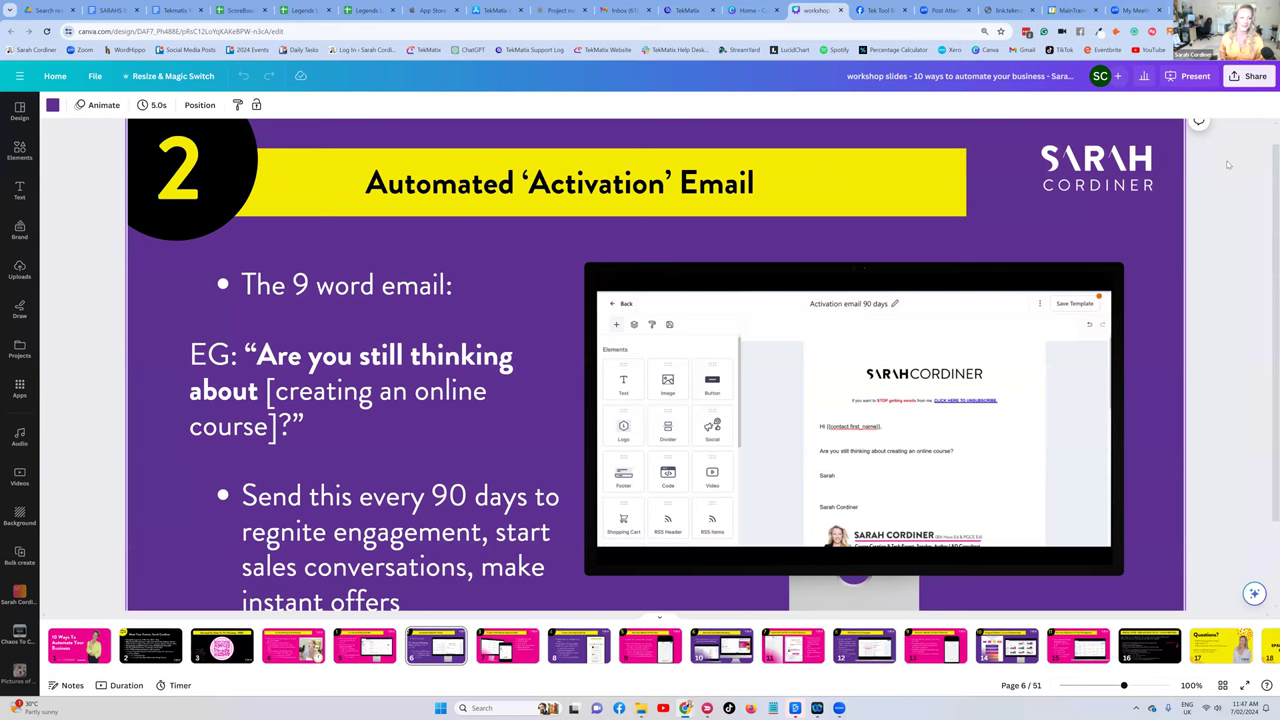
key("Right")
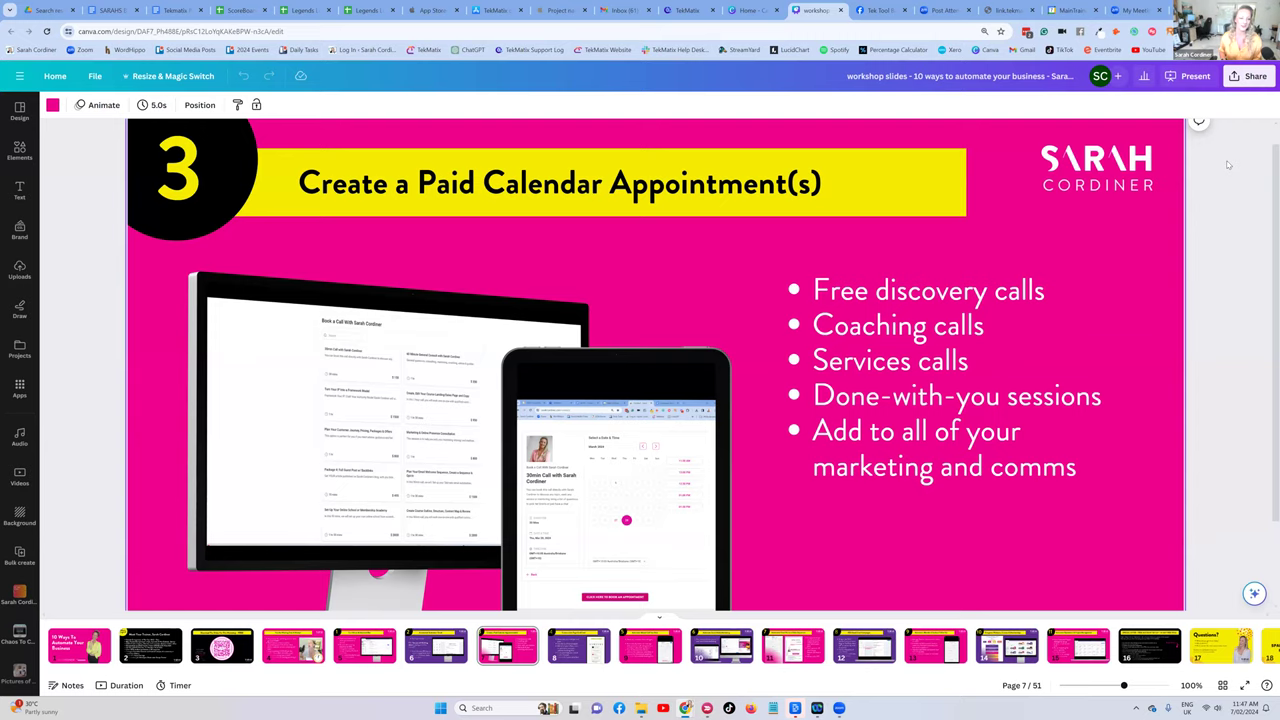
scroll(1228, 165, "down", 1)
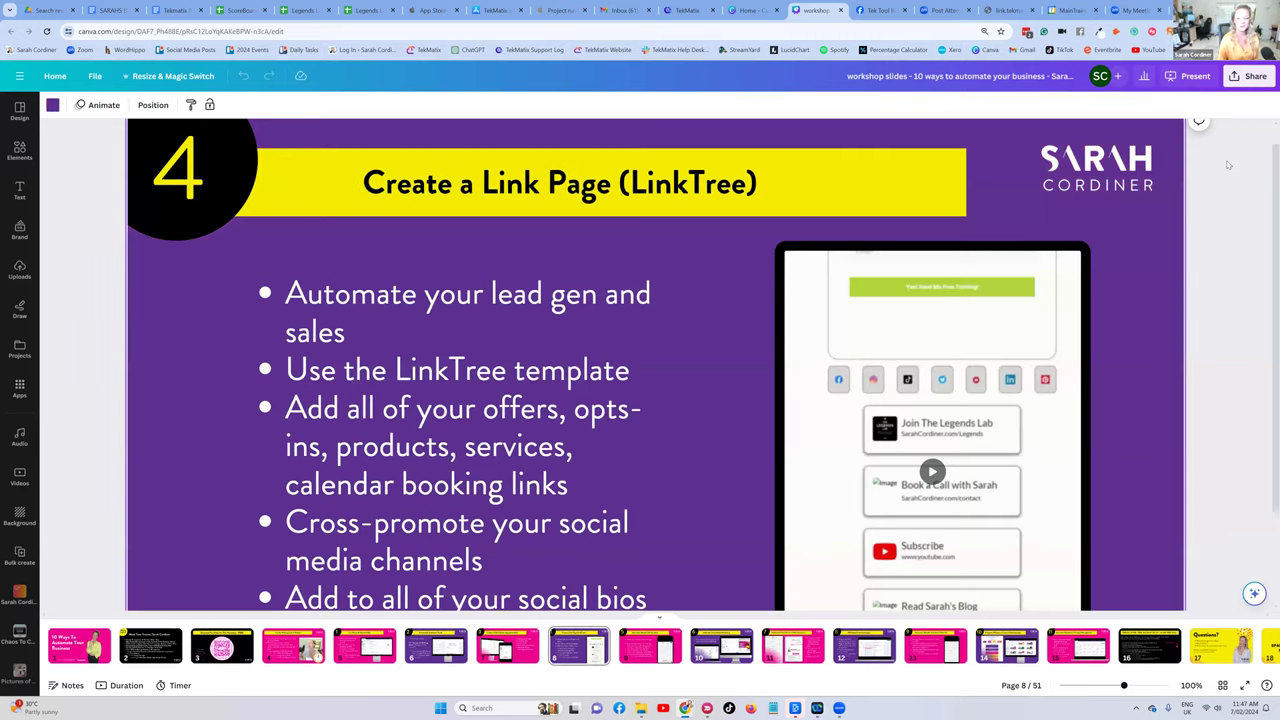
left_click(932, 472)
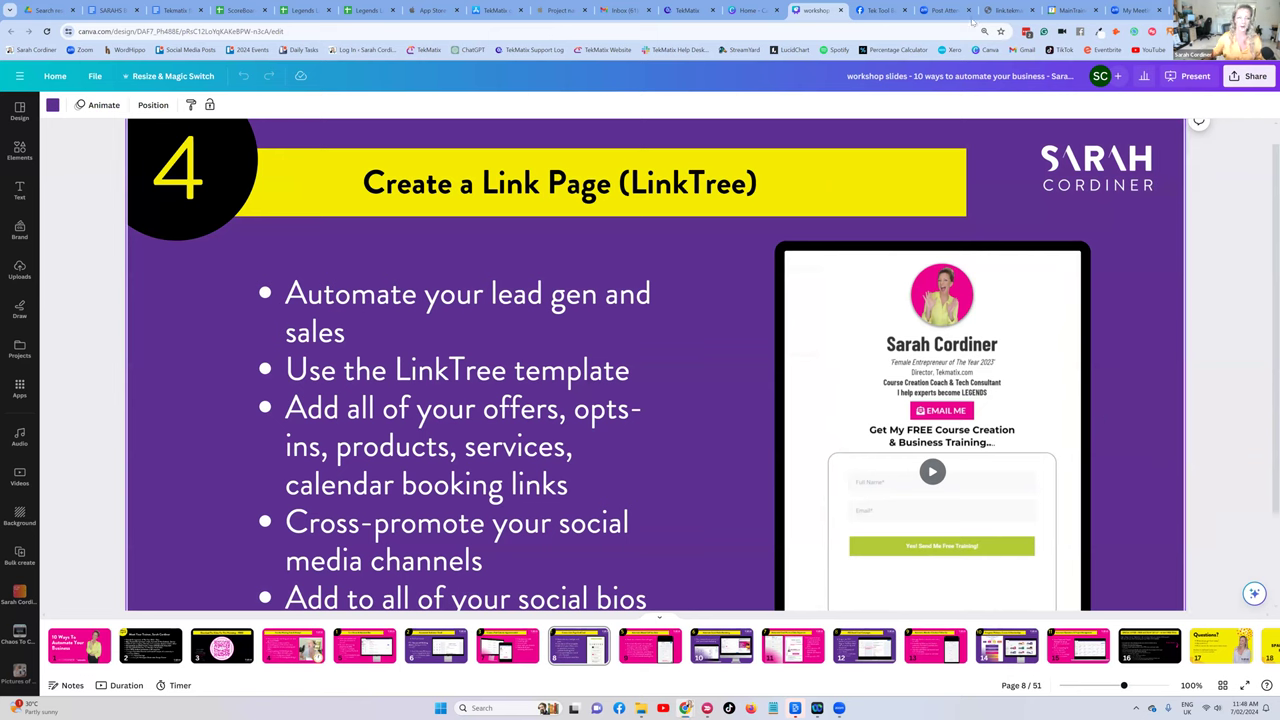
left_click(872, 10)
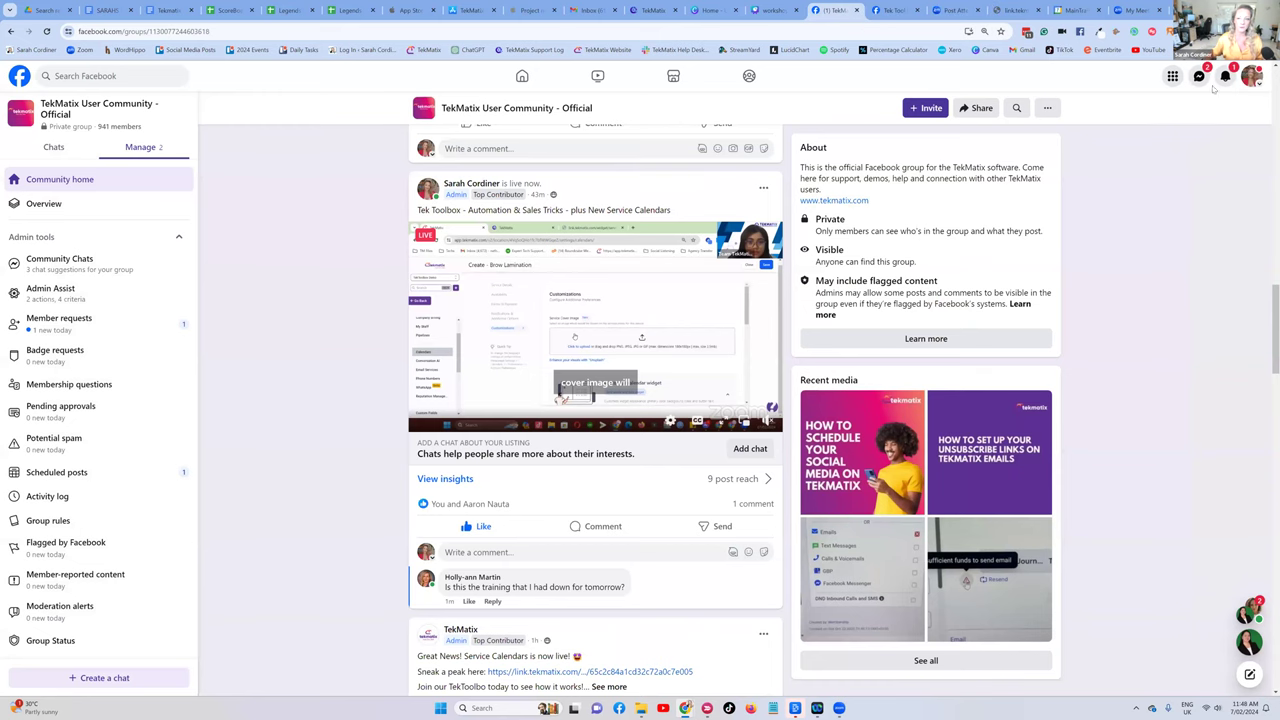
- Go to the Facebook profile and follow the sarahcordiner.com/links link in its Intro section
left_click(1128, 121)
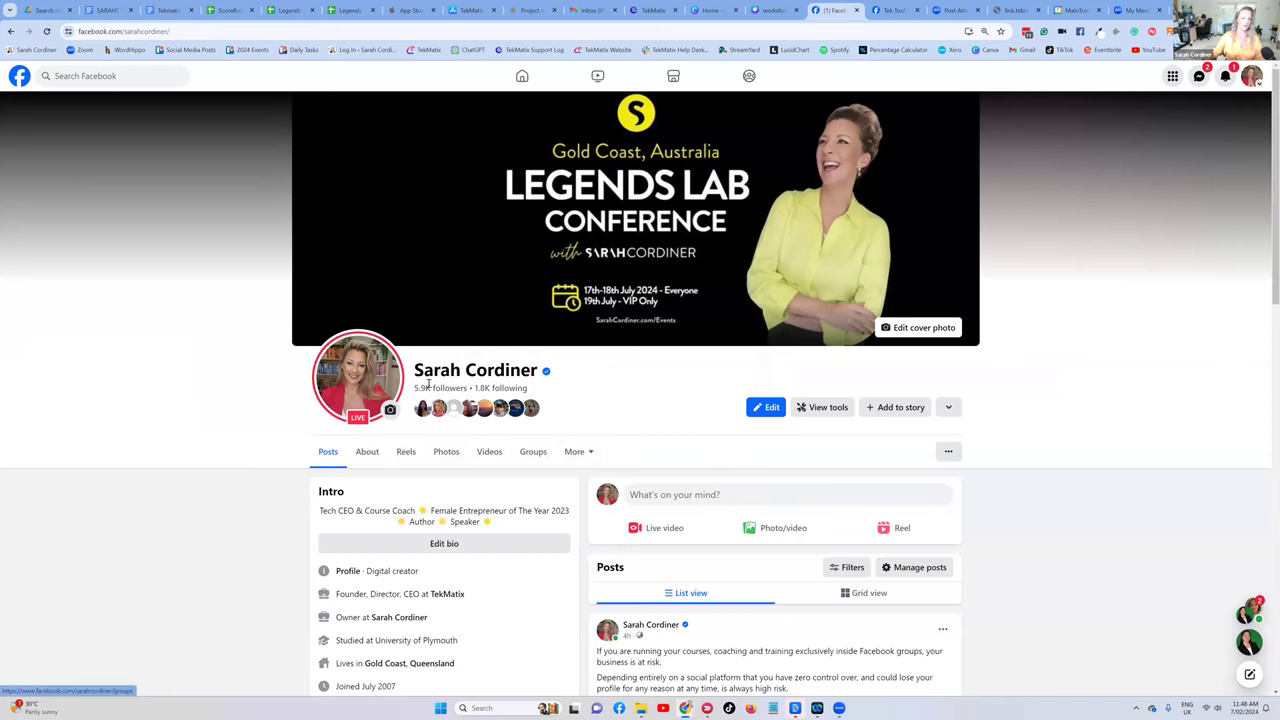
scroll(405, 362, "down", 2)
scroll(405, 362, "down", 1)
scroll(387, 414, "down", 1)
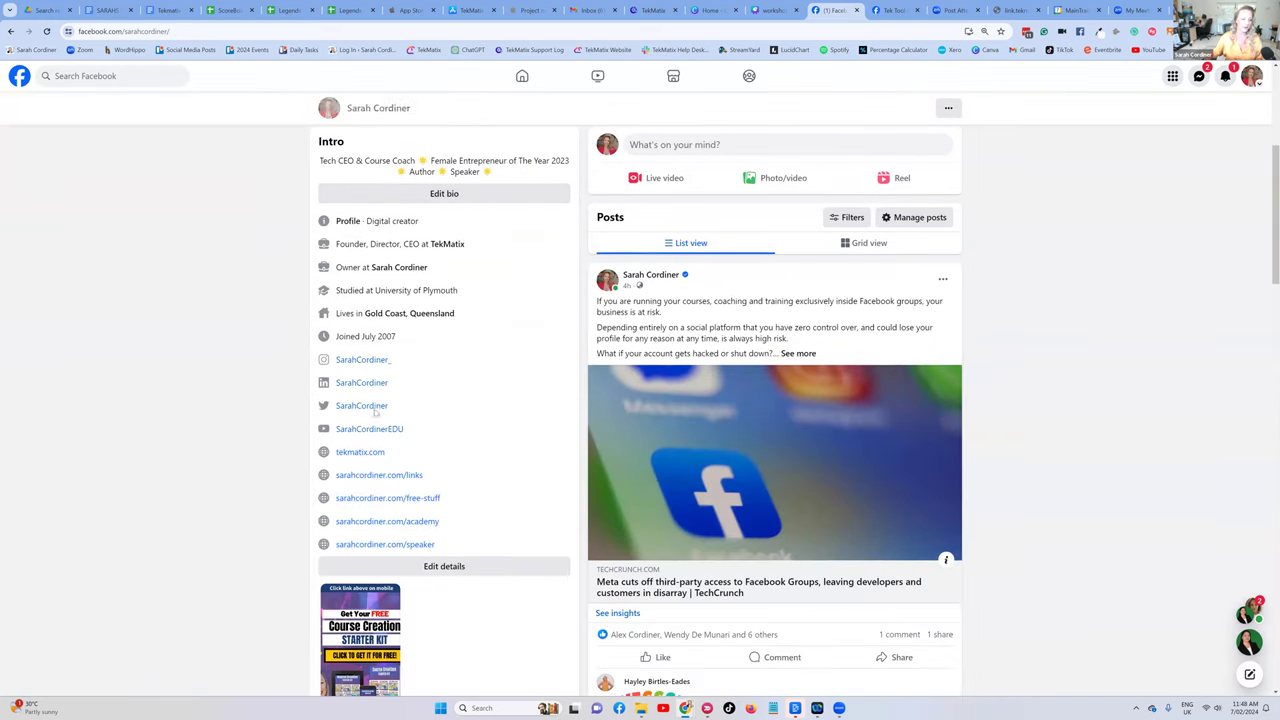
left_click(388, 477)
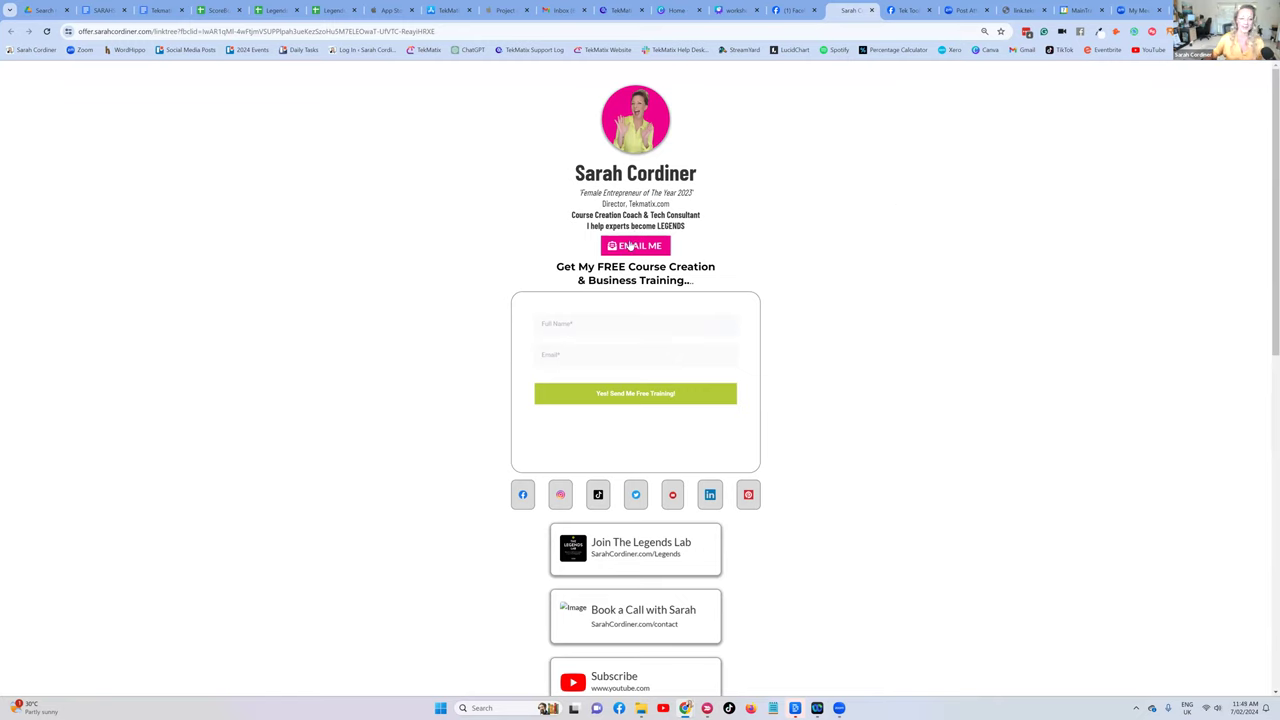
scroll(605, 293, "down", 1)
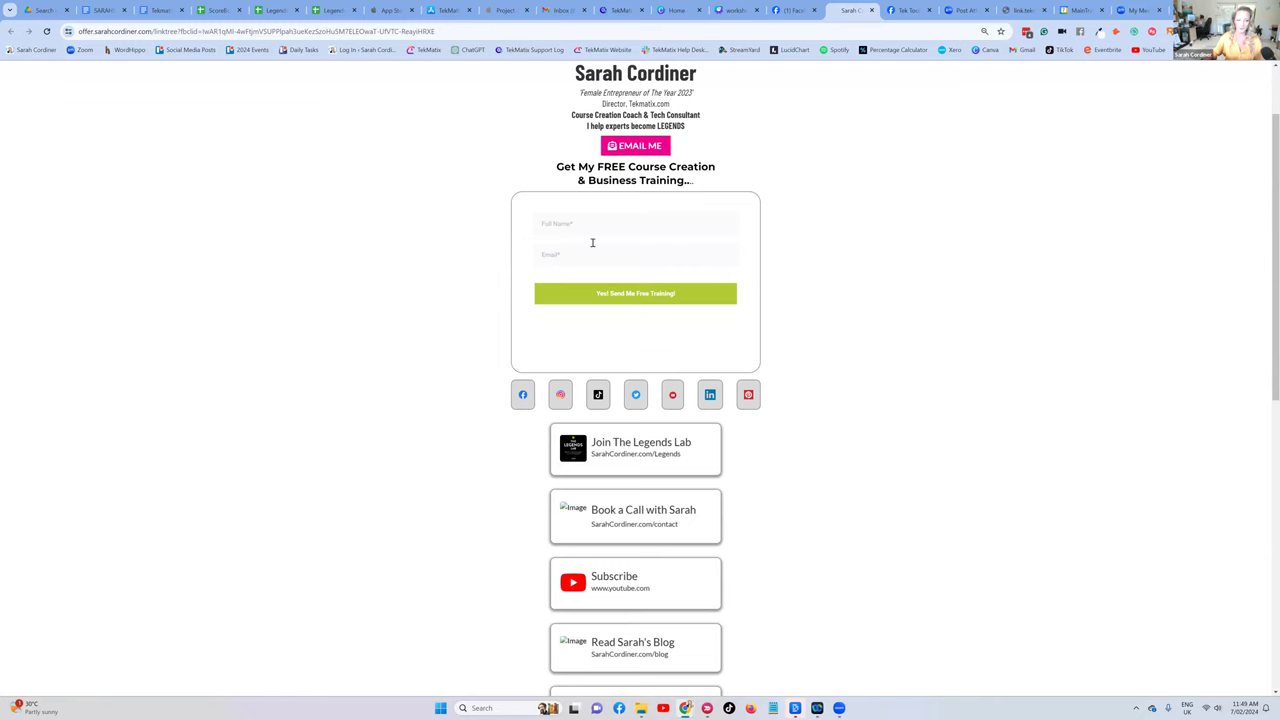
scroll(668, 240, "down", 1)
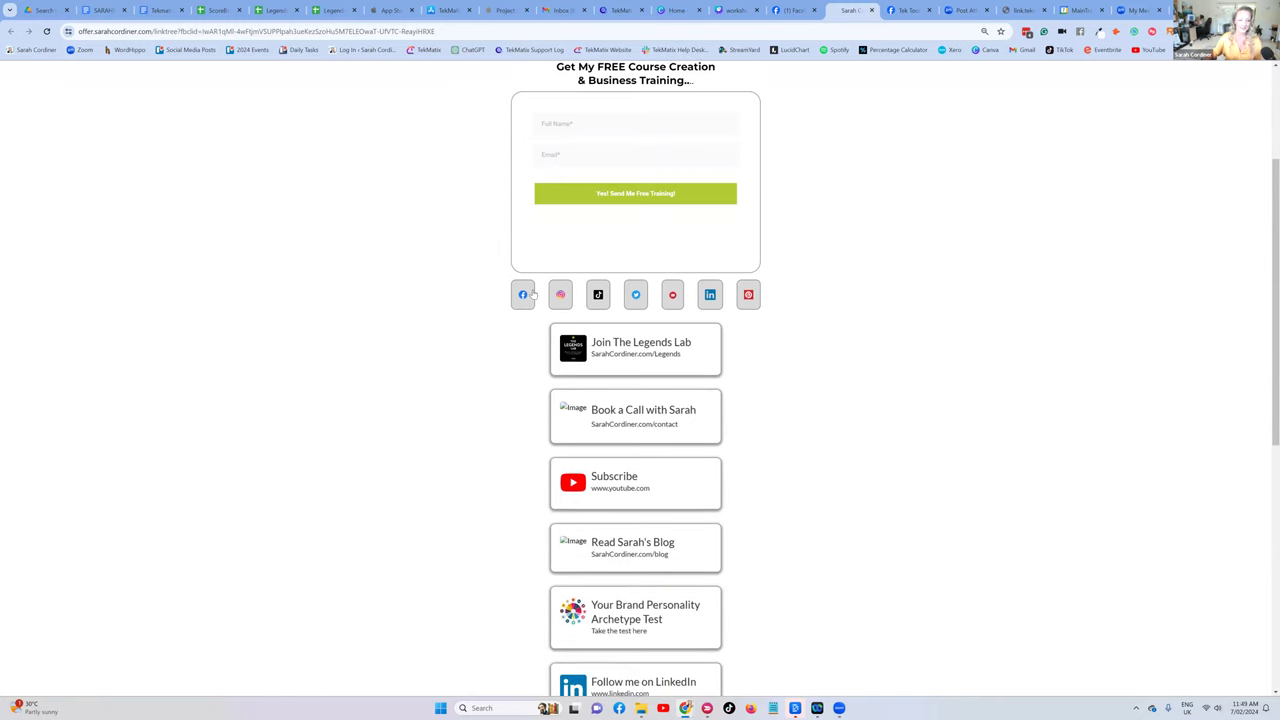
scroll(686, 223, "down", 2)
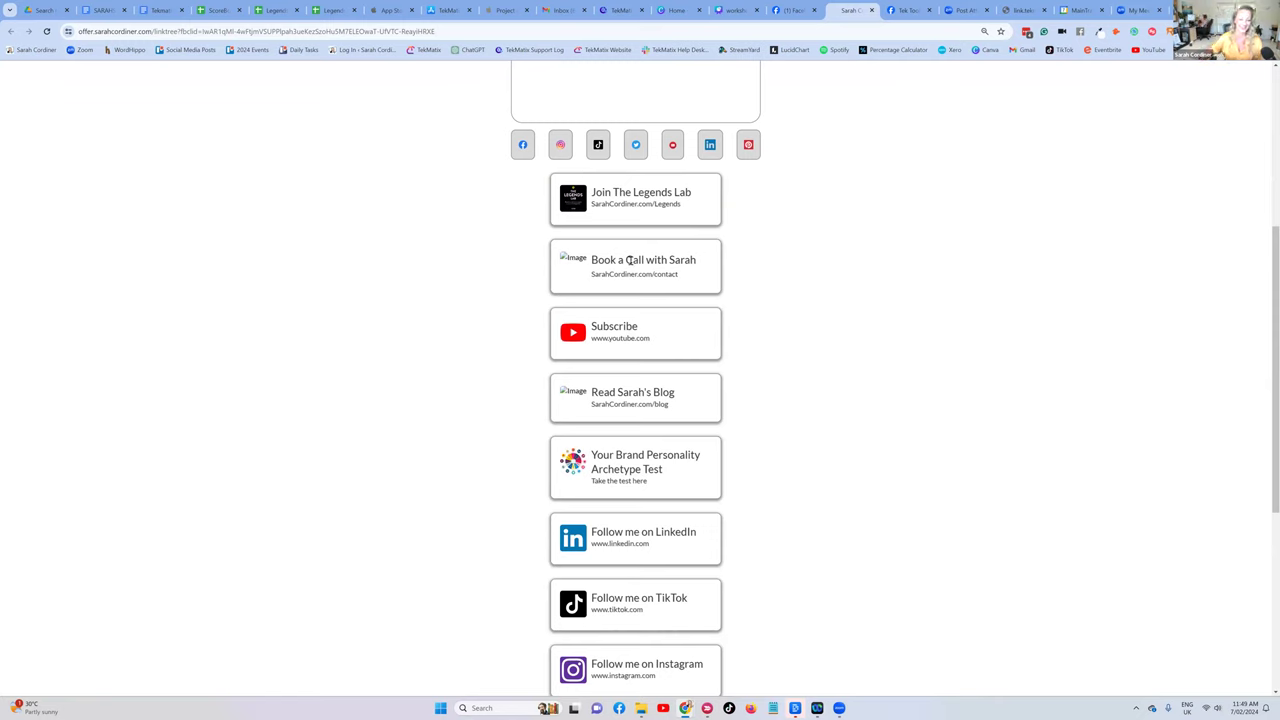
scroll(618, 300, "down", 4)
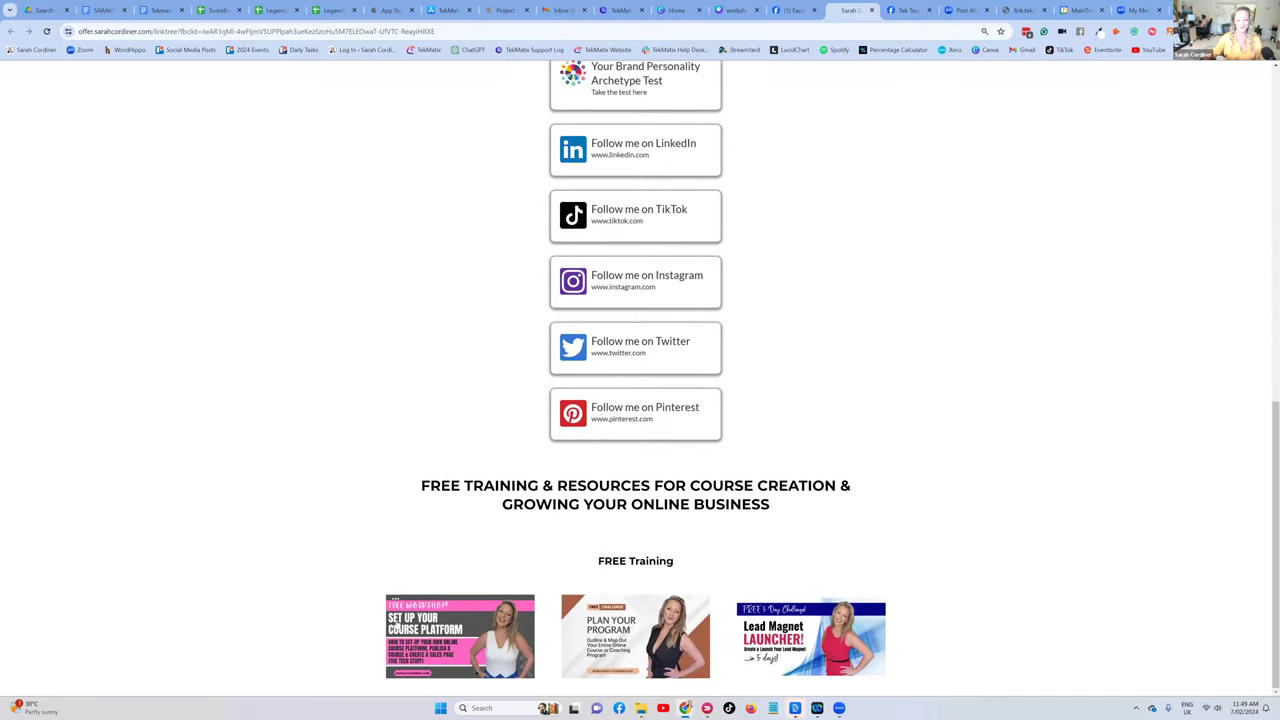
scroll(734, 340, "up", 8)
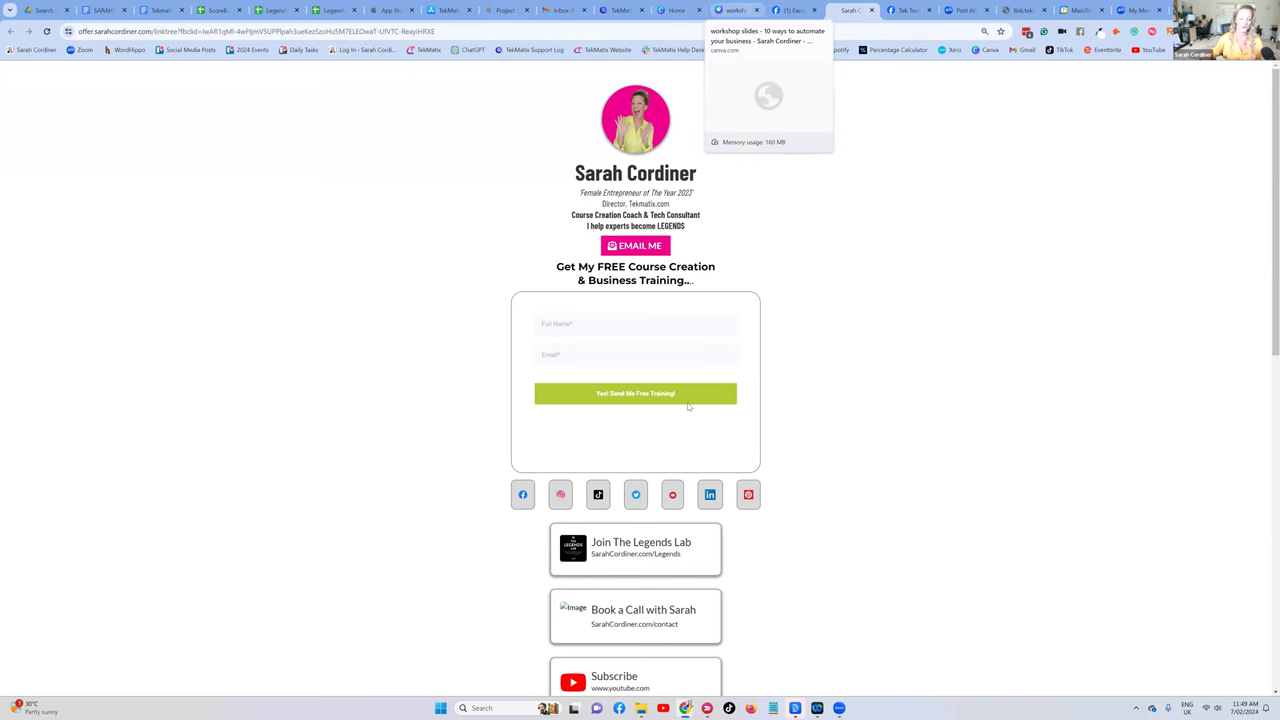
- Search TekMatix funnels for 'link' and open Link Tree Template from the LinkTree Templates folder
key("ctrl+shift+Tab")
key("ctrl+shift+Tab")
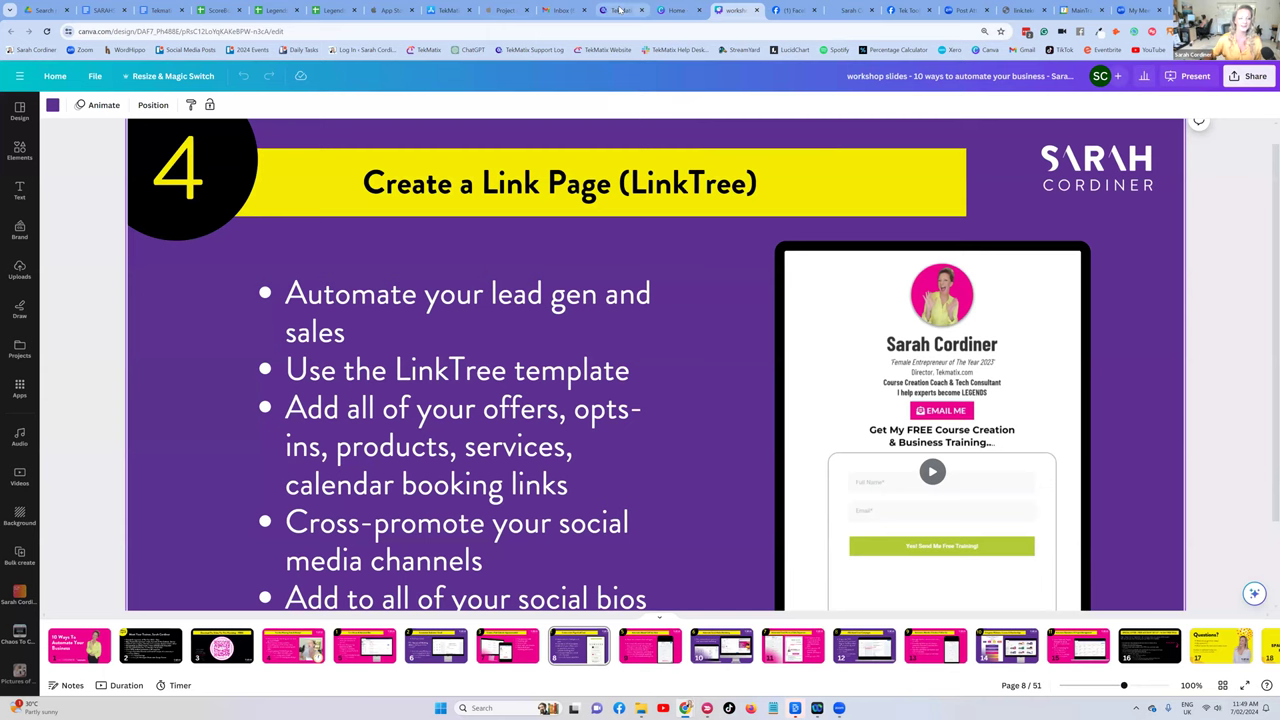
mouse_move(620, 10)
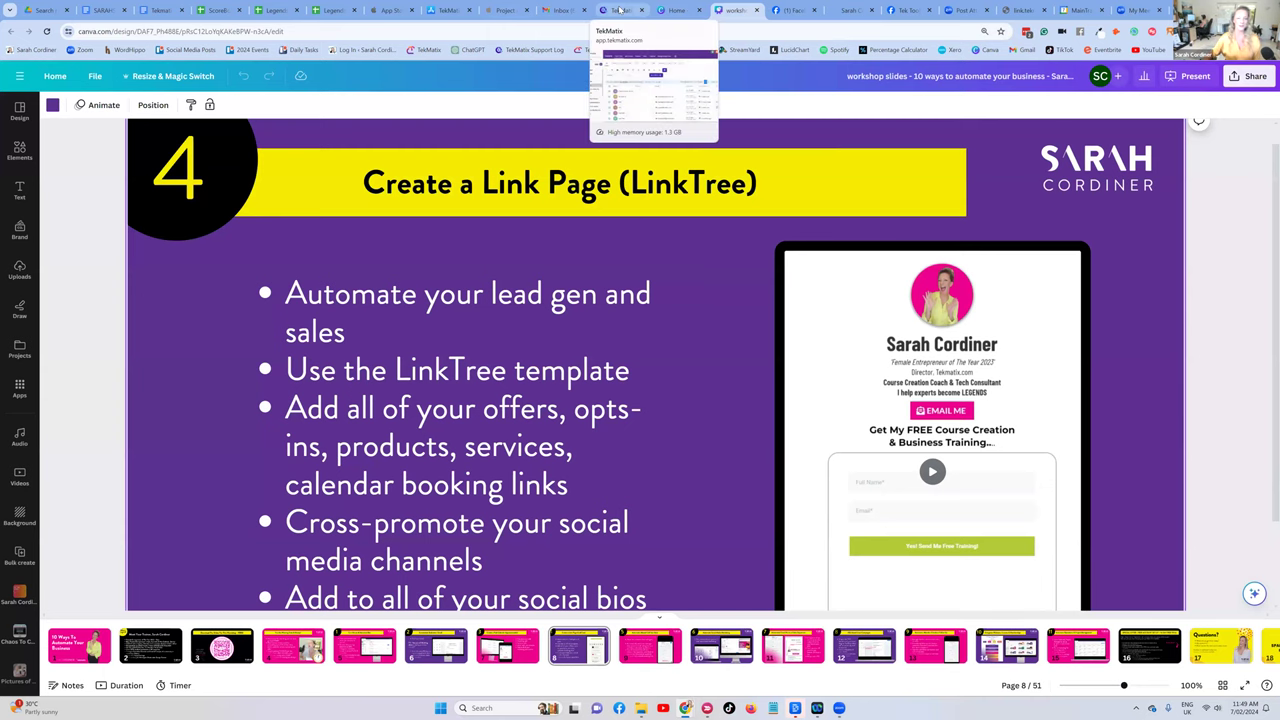
left_click(620, 10)
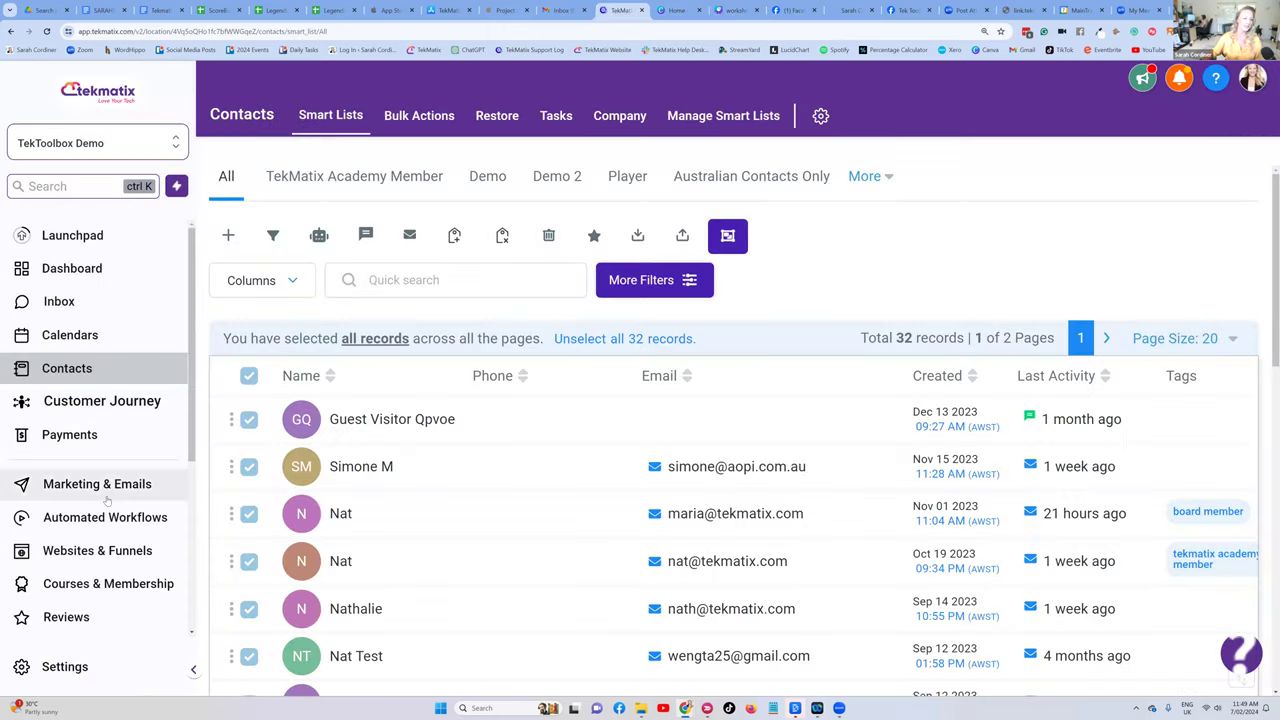
left_click(102, 488)
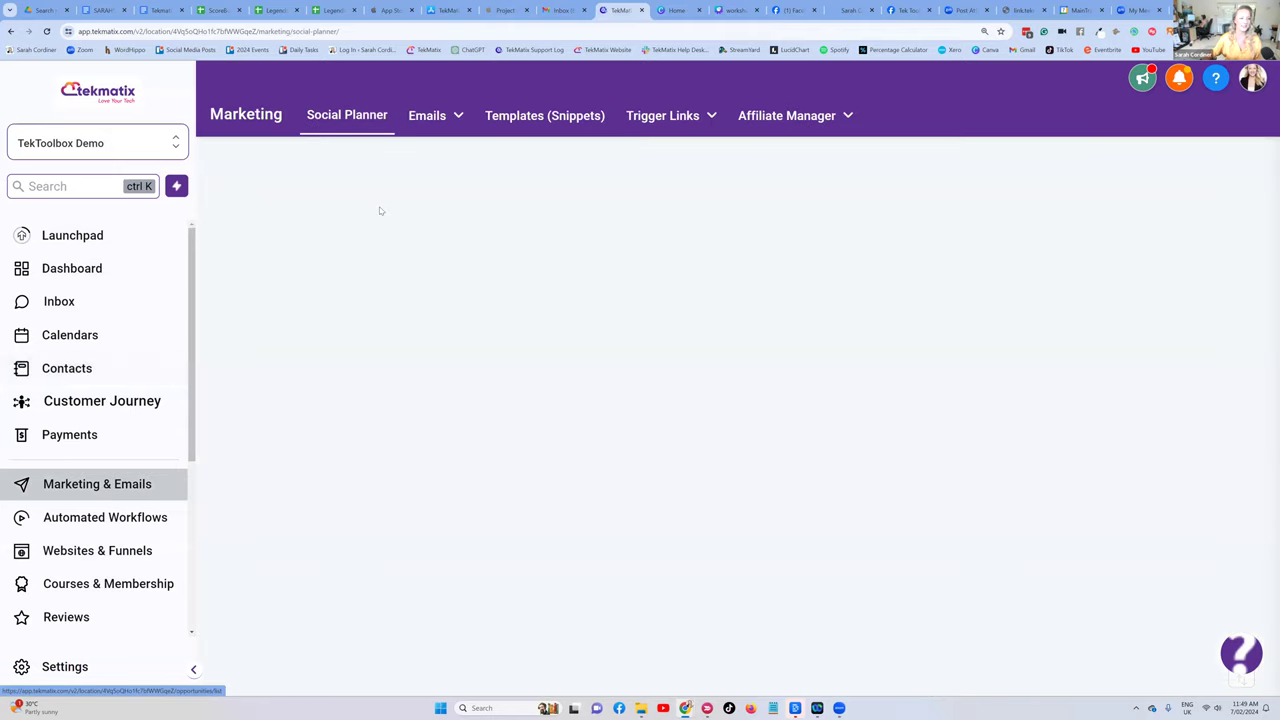
left_click(84, 552)
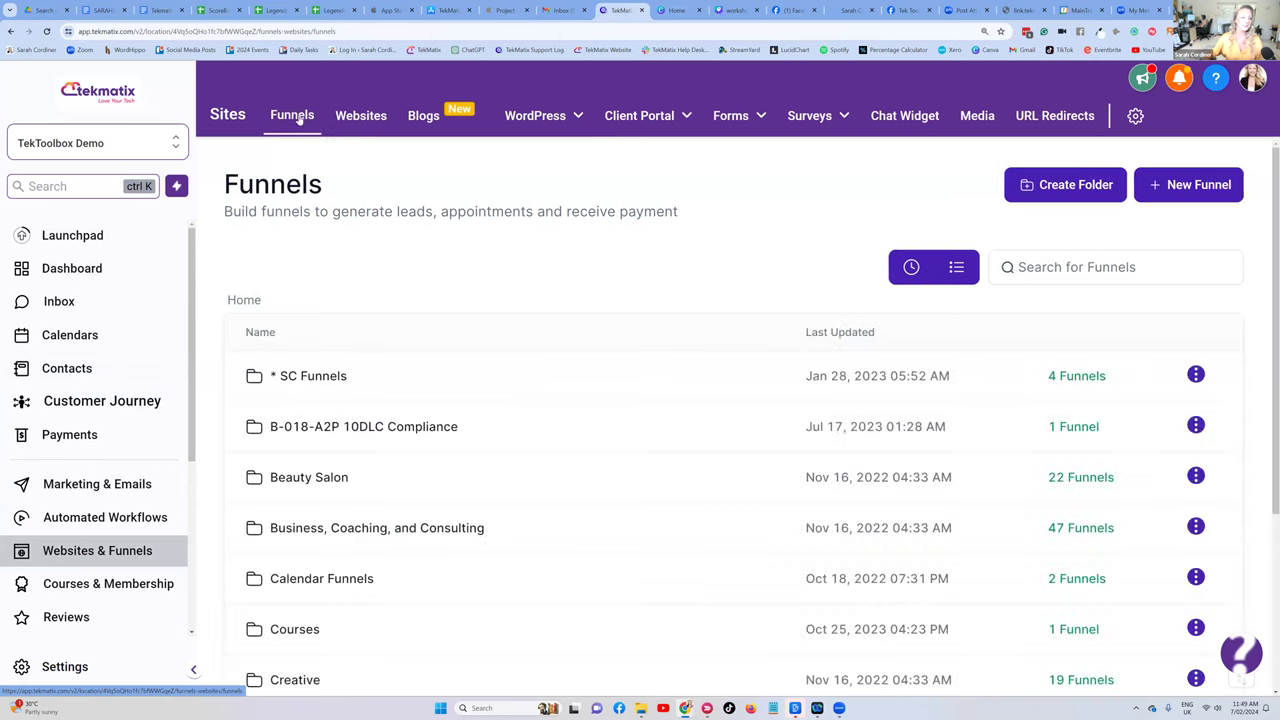
left_click(1037, 267)
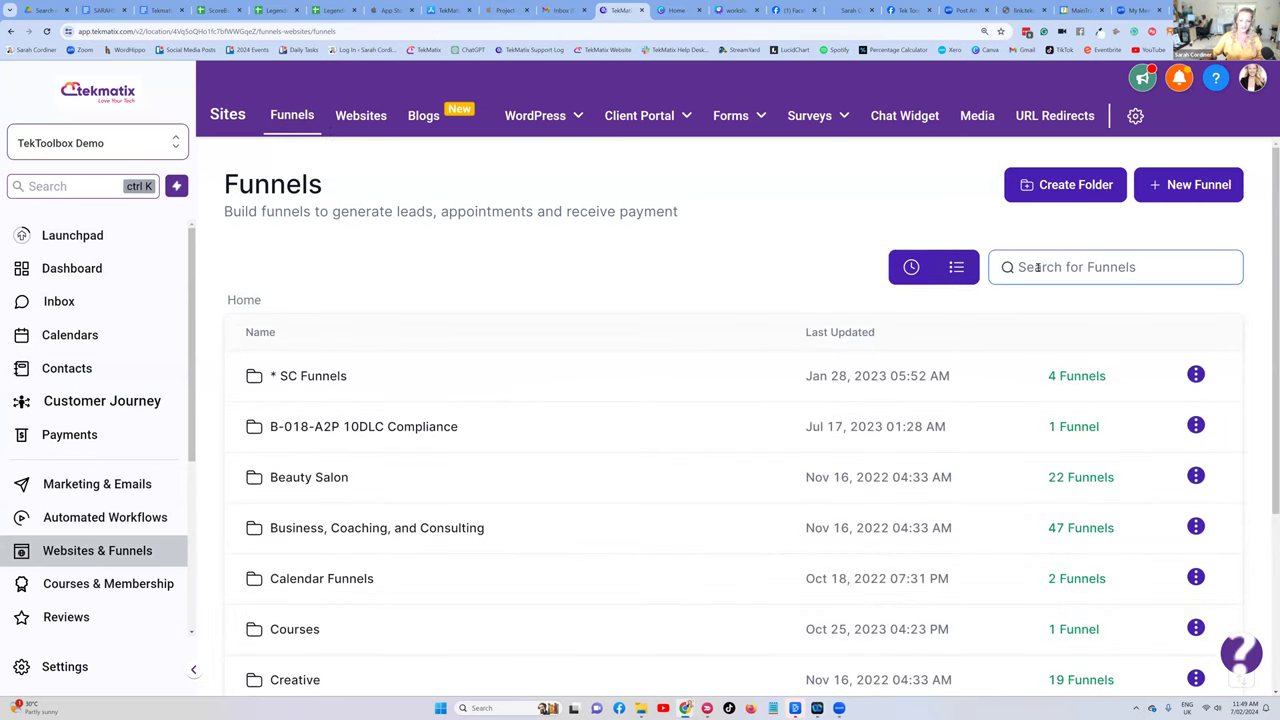
type("link")
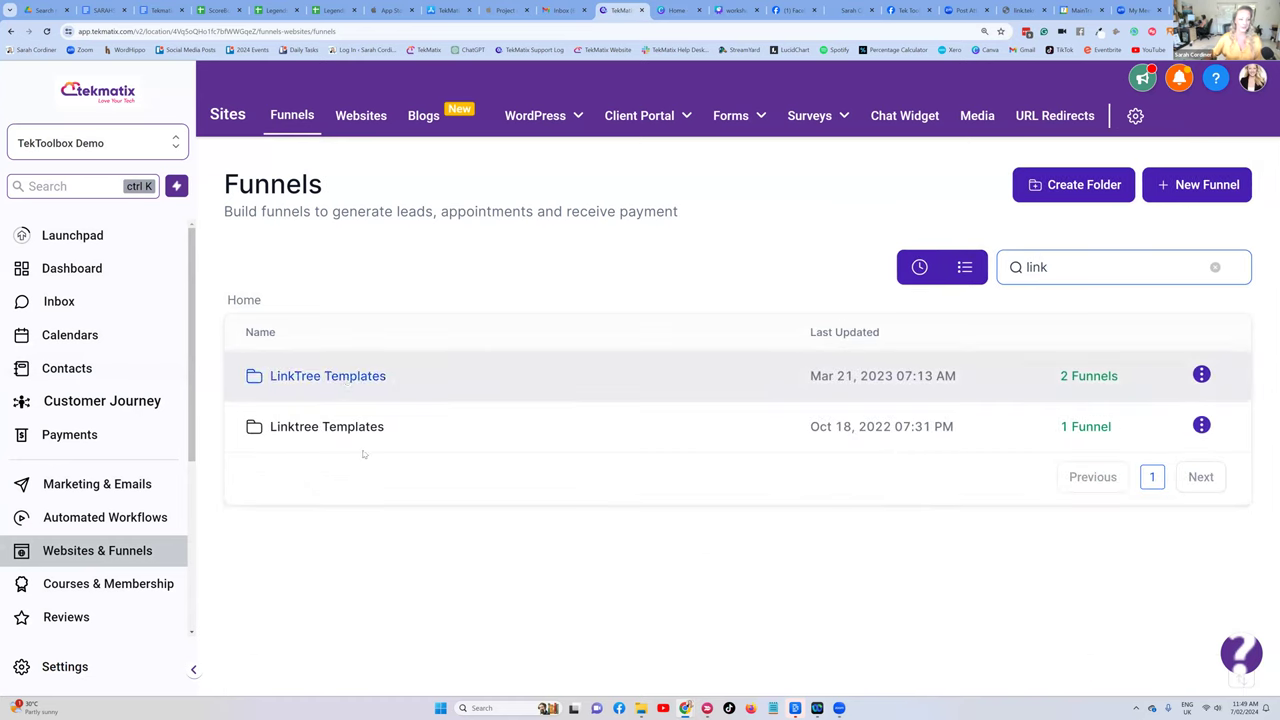
left_click(345, 376)
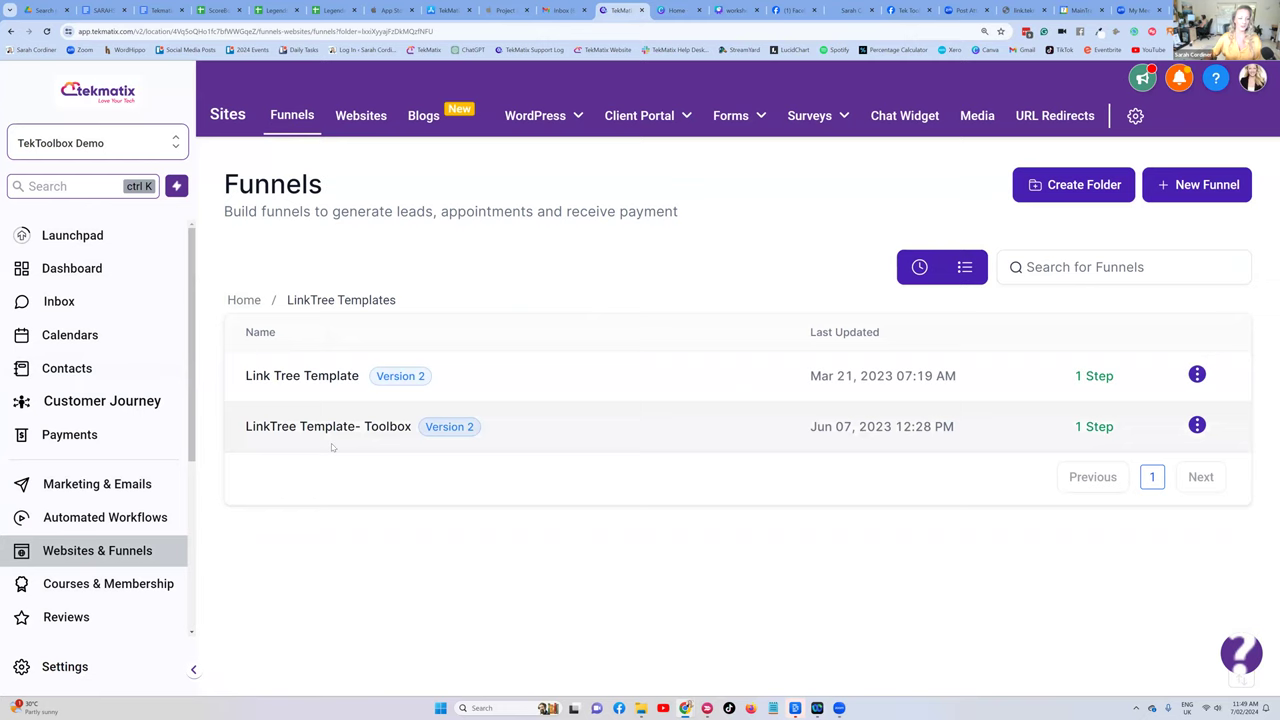
left_click(330, 376)
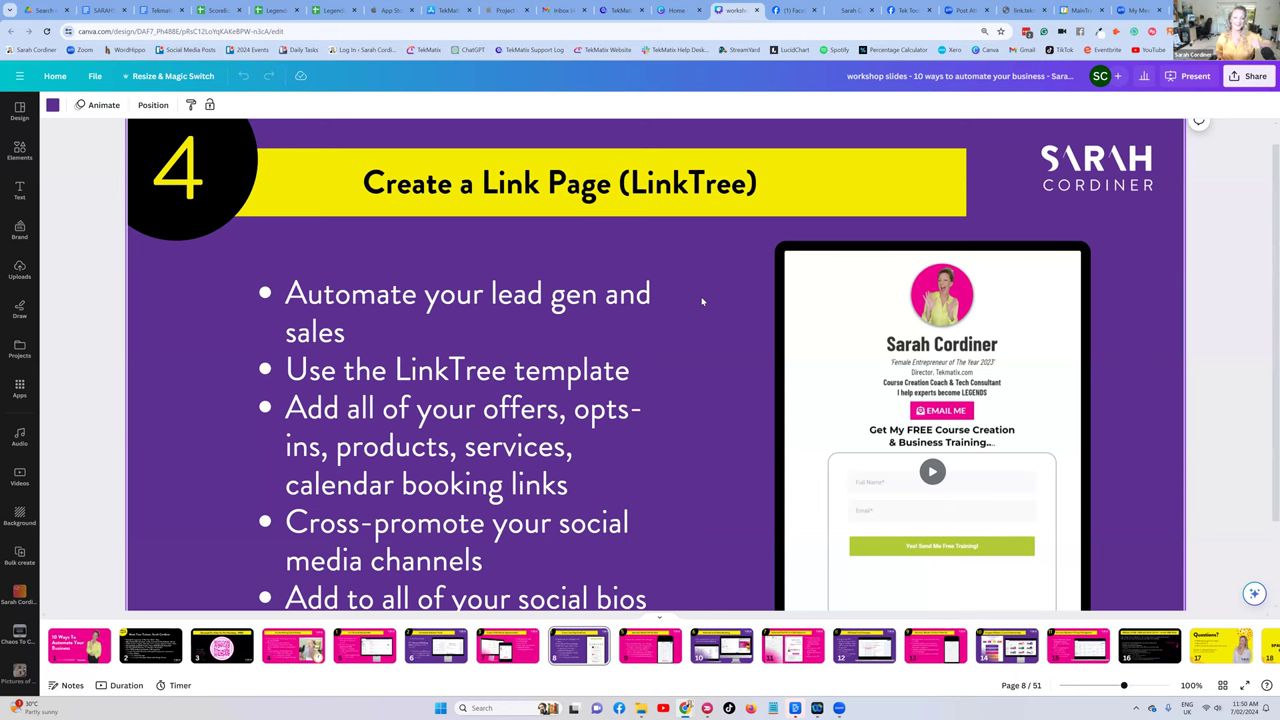
- Display slide 9 of 51, 'Automatic Missed Call Text Back', with nothing selected on the canvas
left_click(650, 645)
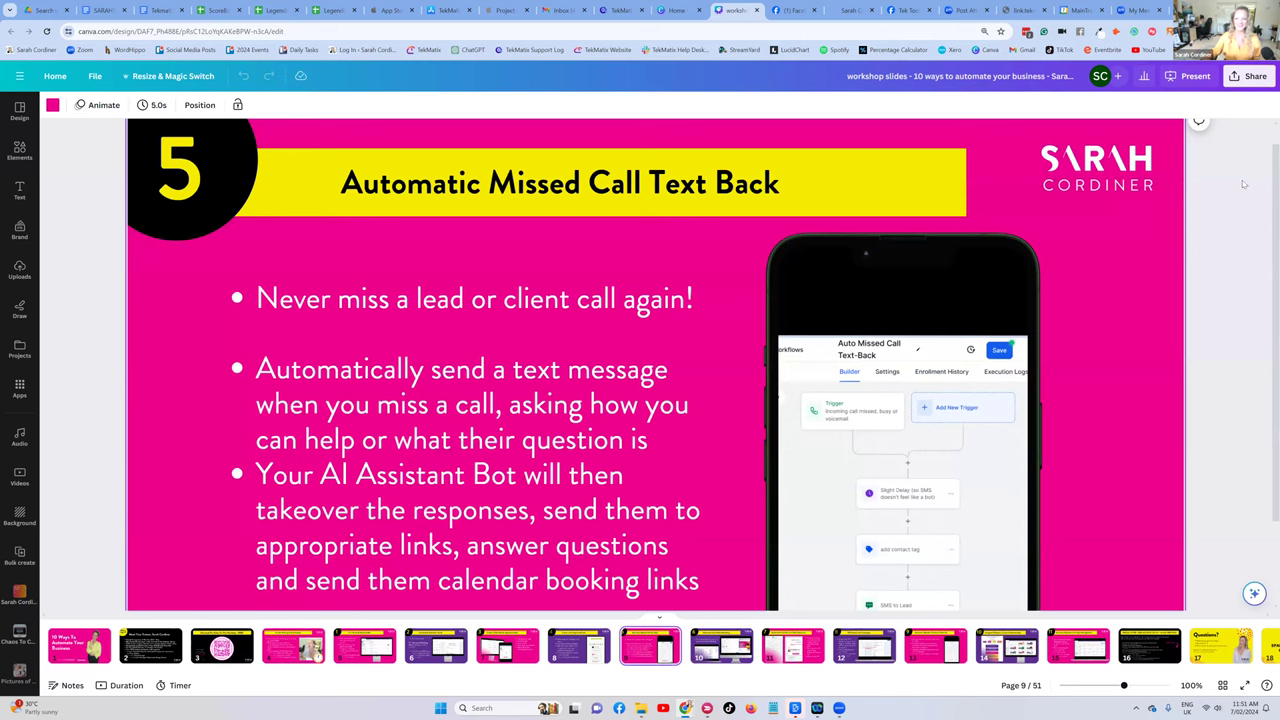
left_click(1265, 175)
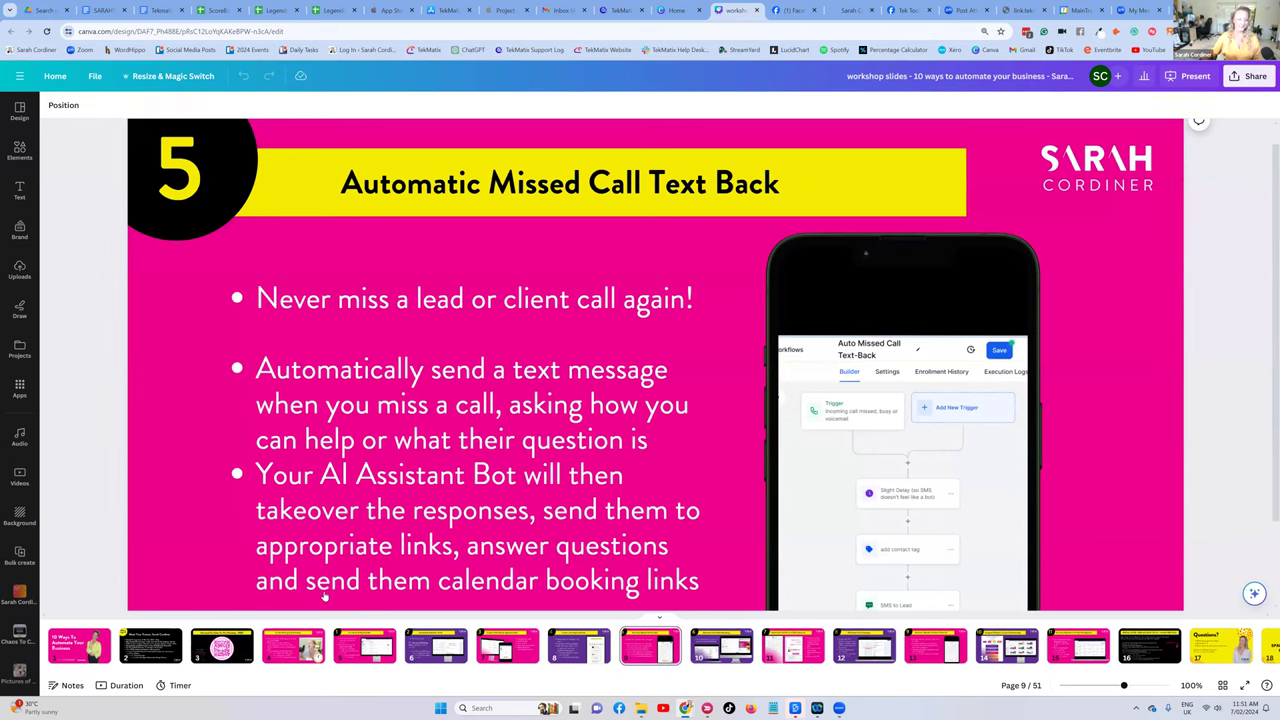
scroll(570, 403, "down", 1)
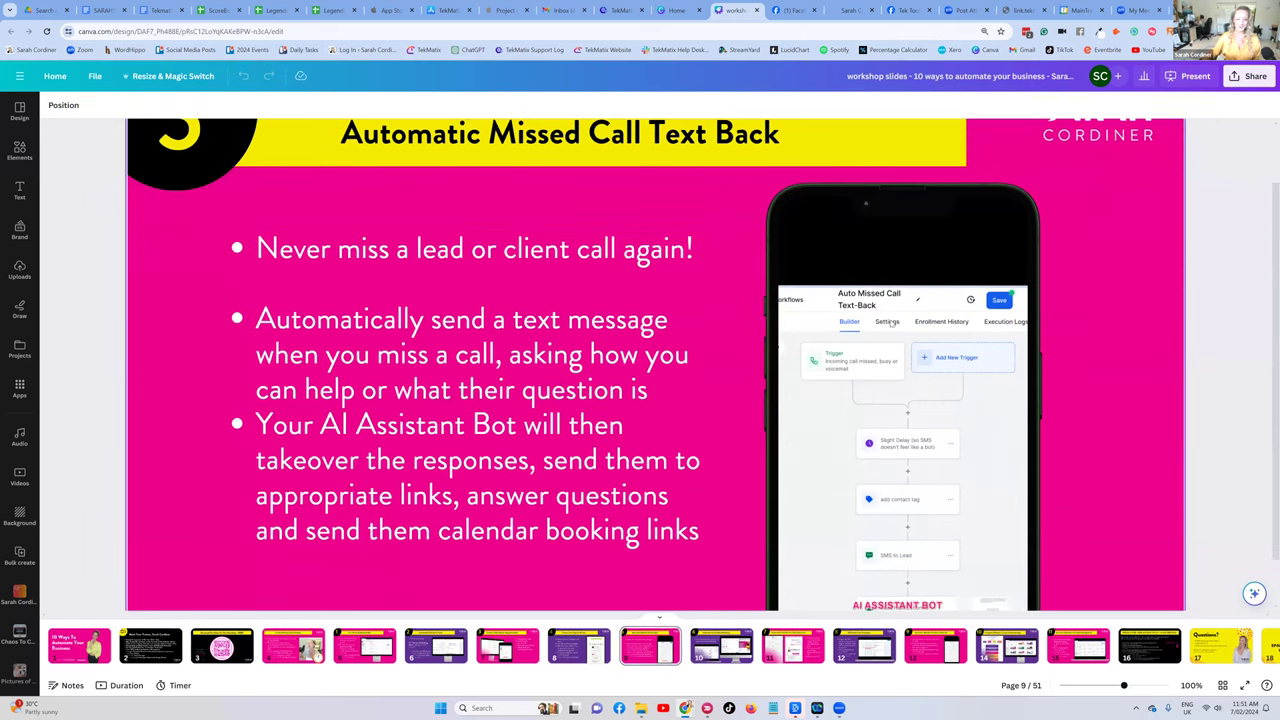
scroll(975, 378, "up", 1)
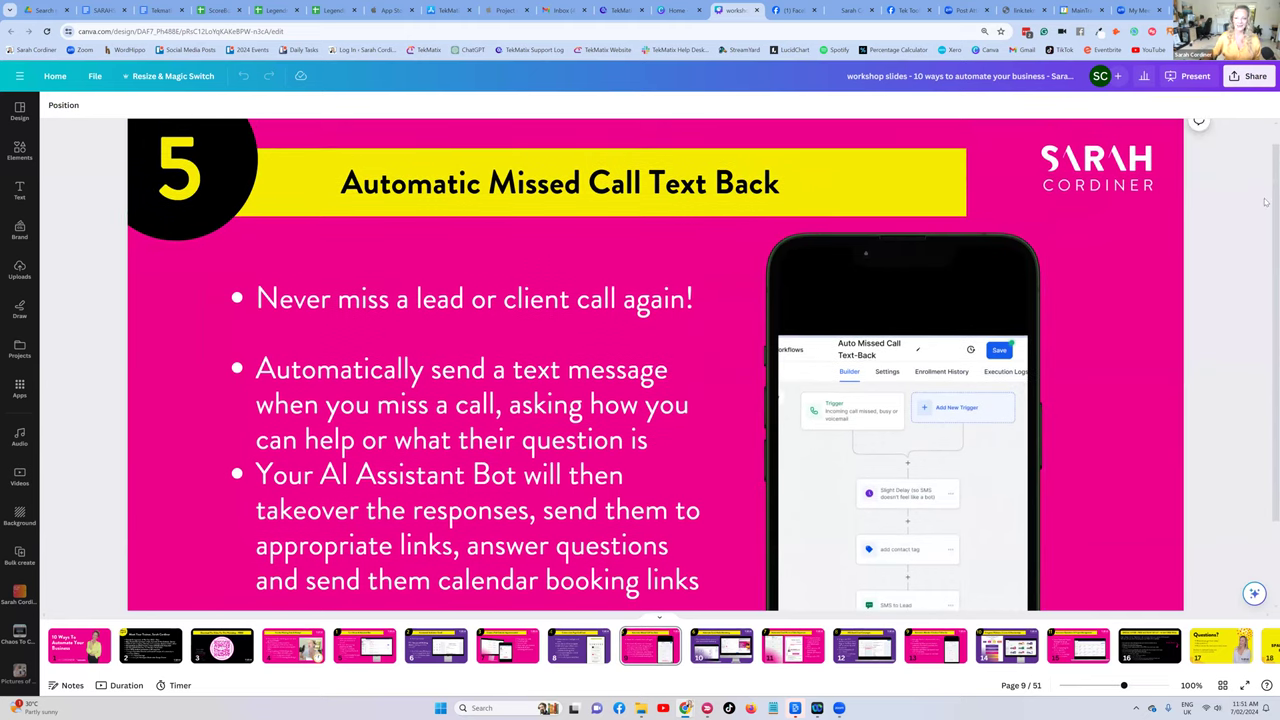
scroll(1265, 201, "down", 1)
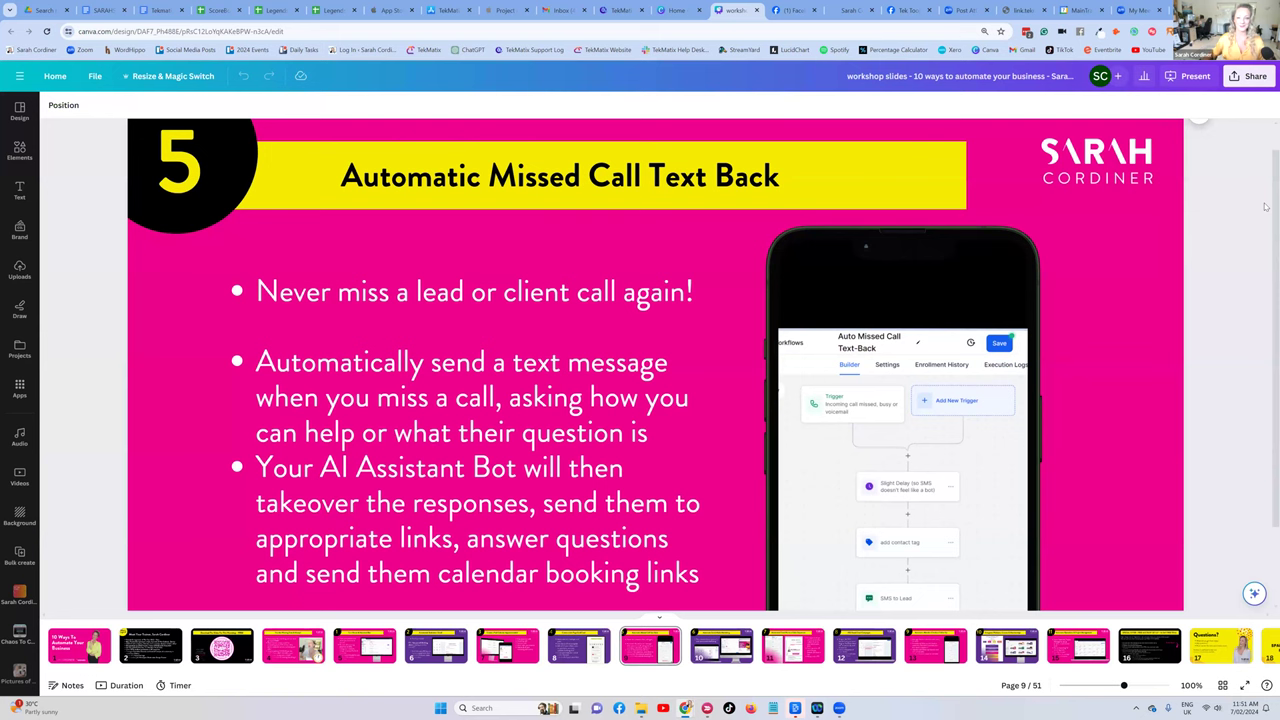
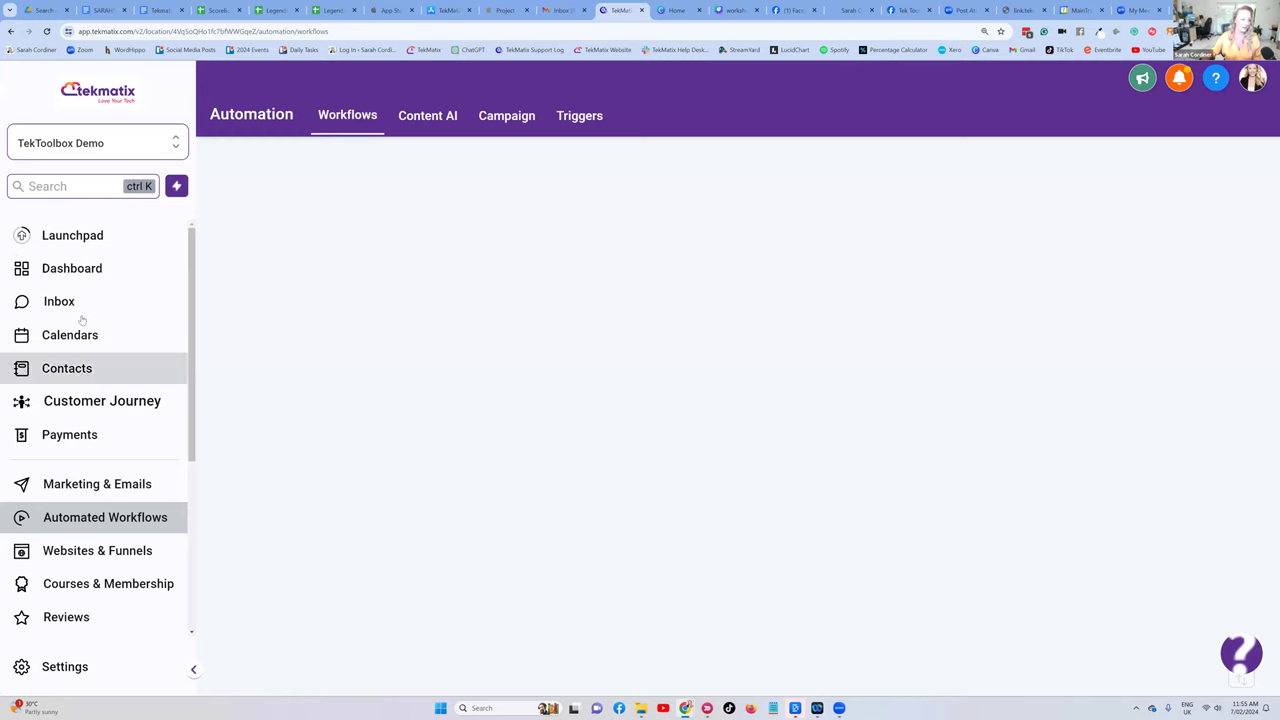
- Review the connected Facebook account in Social Planner settings, then return to the planner dashboard
left_click(76, 486)
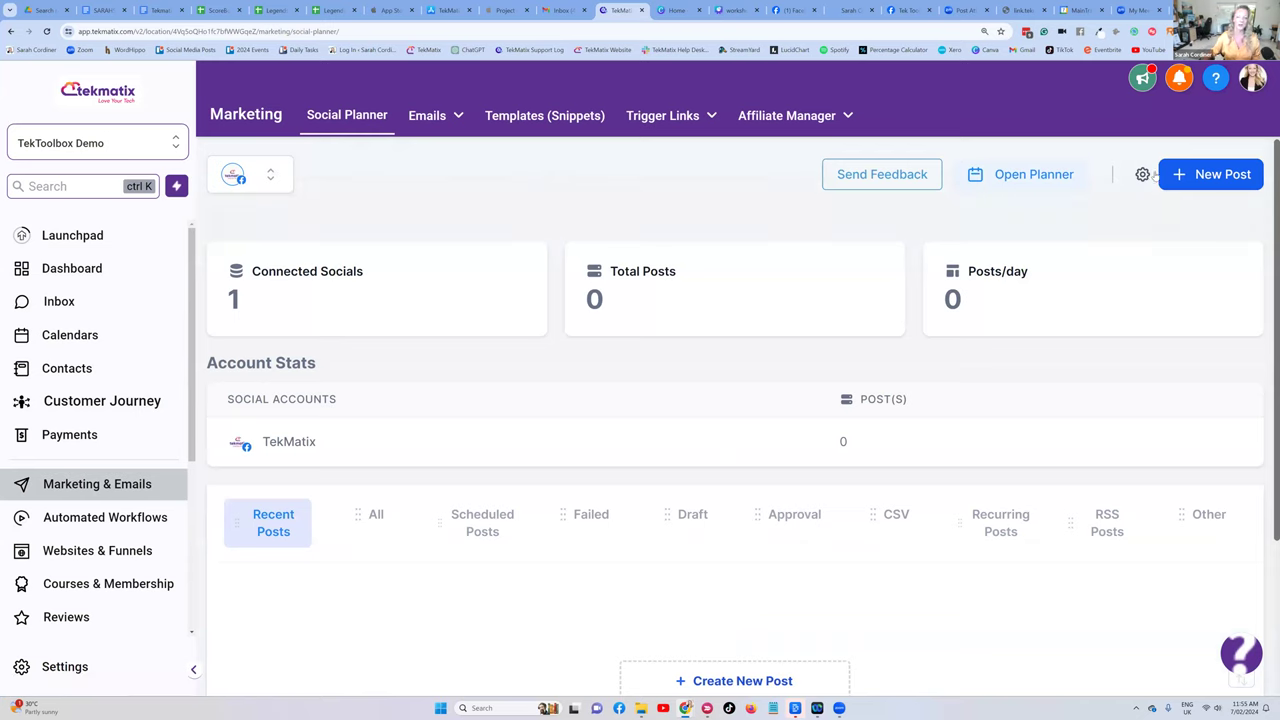
left_click(1142, 174)
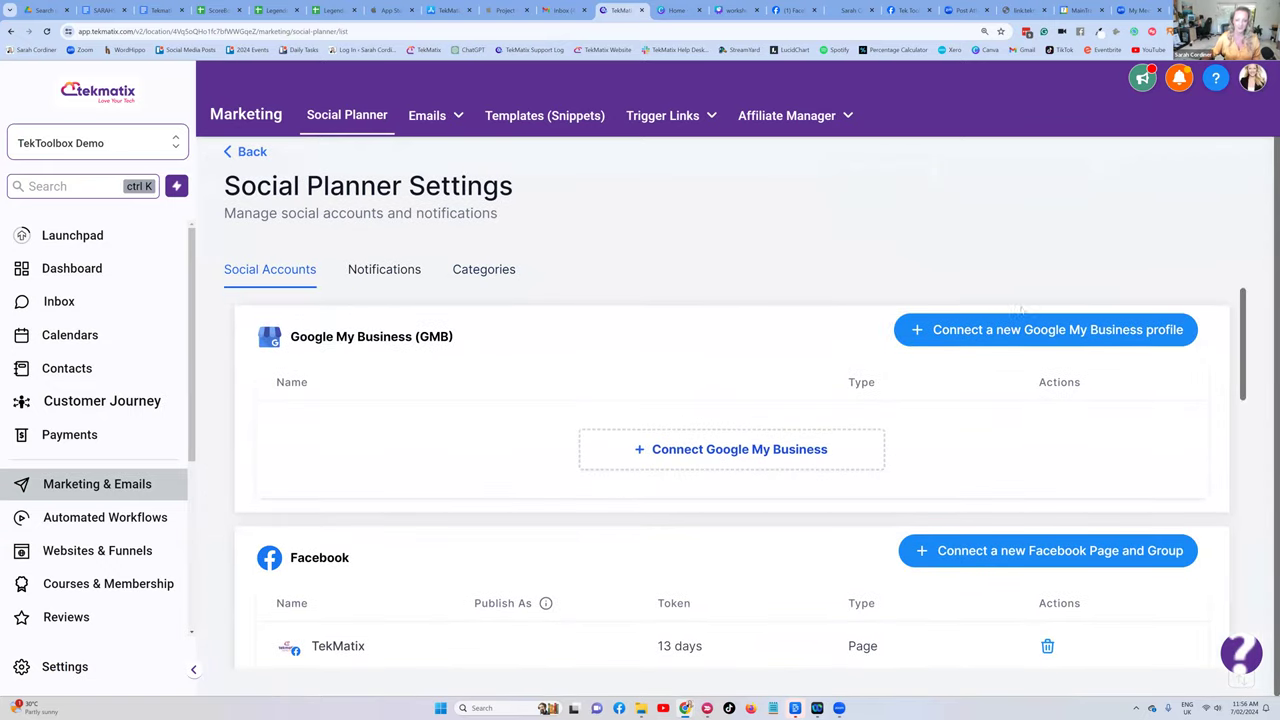
scroll(1020, 550, "down", 3)
scroll(995, 540, "up", 1)
scroll(995, 540, "down", 4)
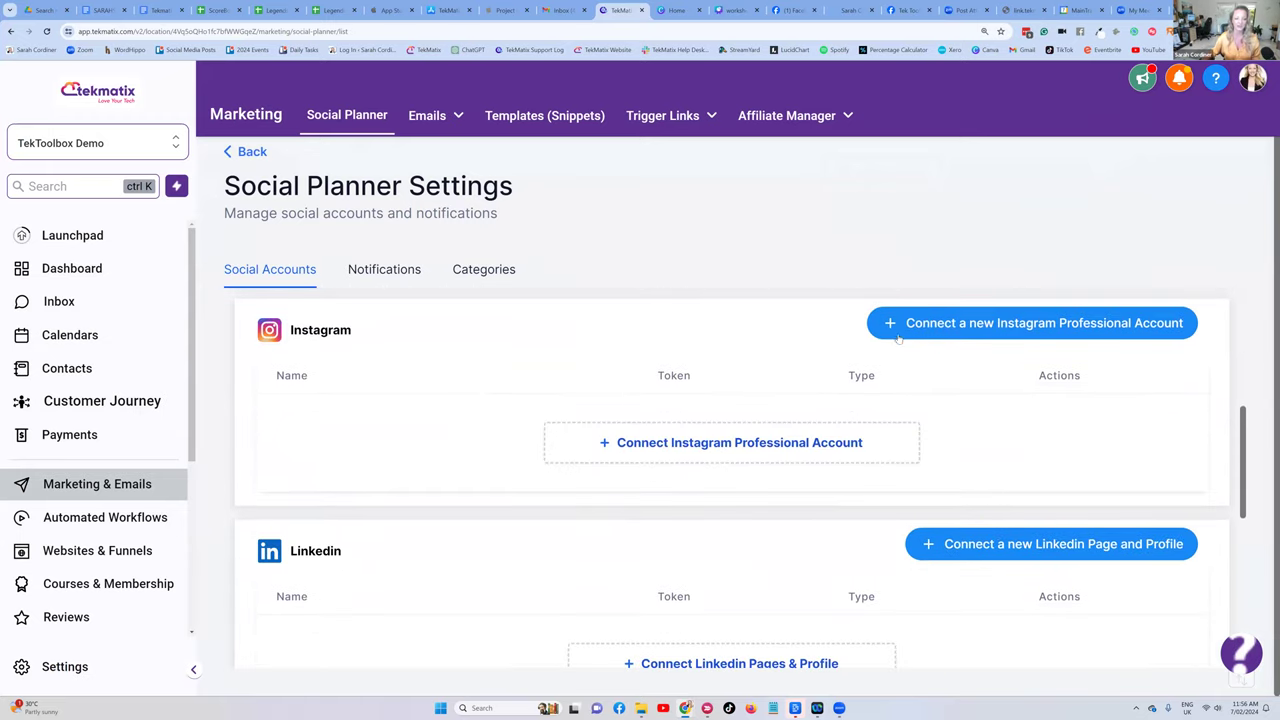
scroll(915, 320, "down", 2)
scroll(950, 315, "up", 1)
scroll(993, 305, "down", 3)
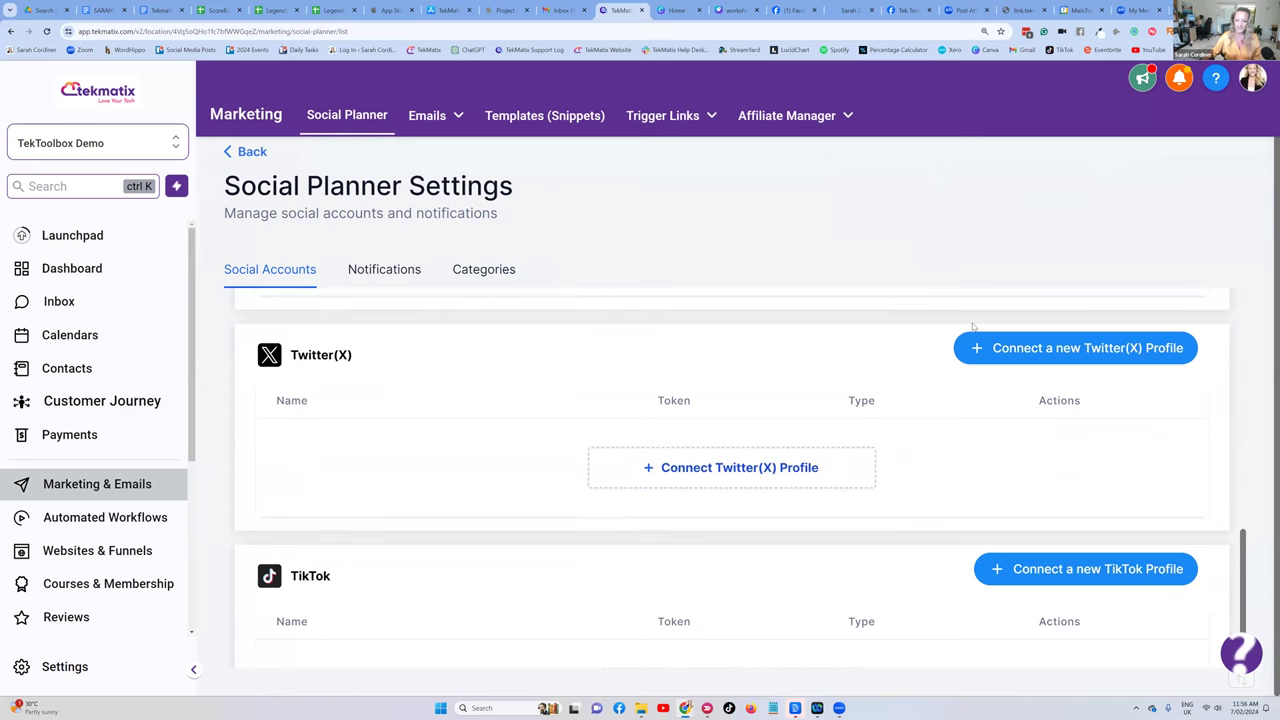
scroll(960, 340, "up", 6)
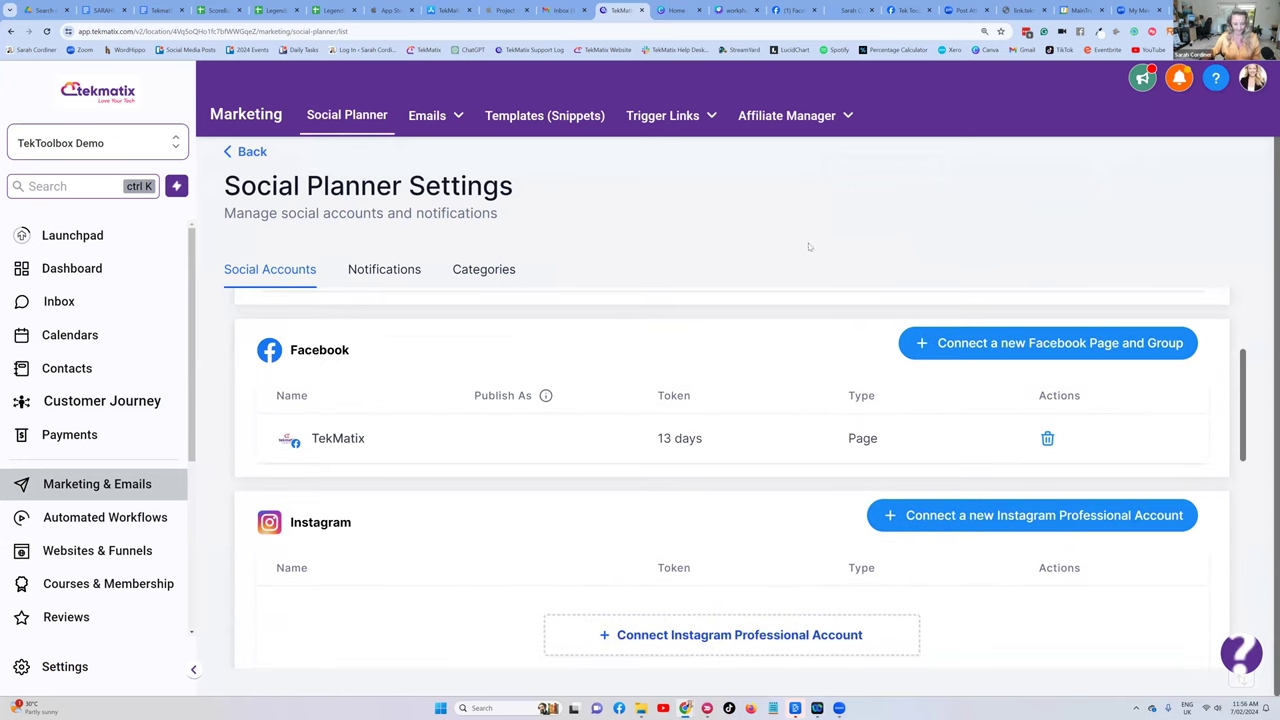
scroll(670, 160, "up", 1)
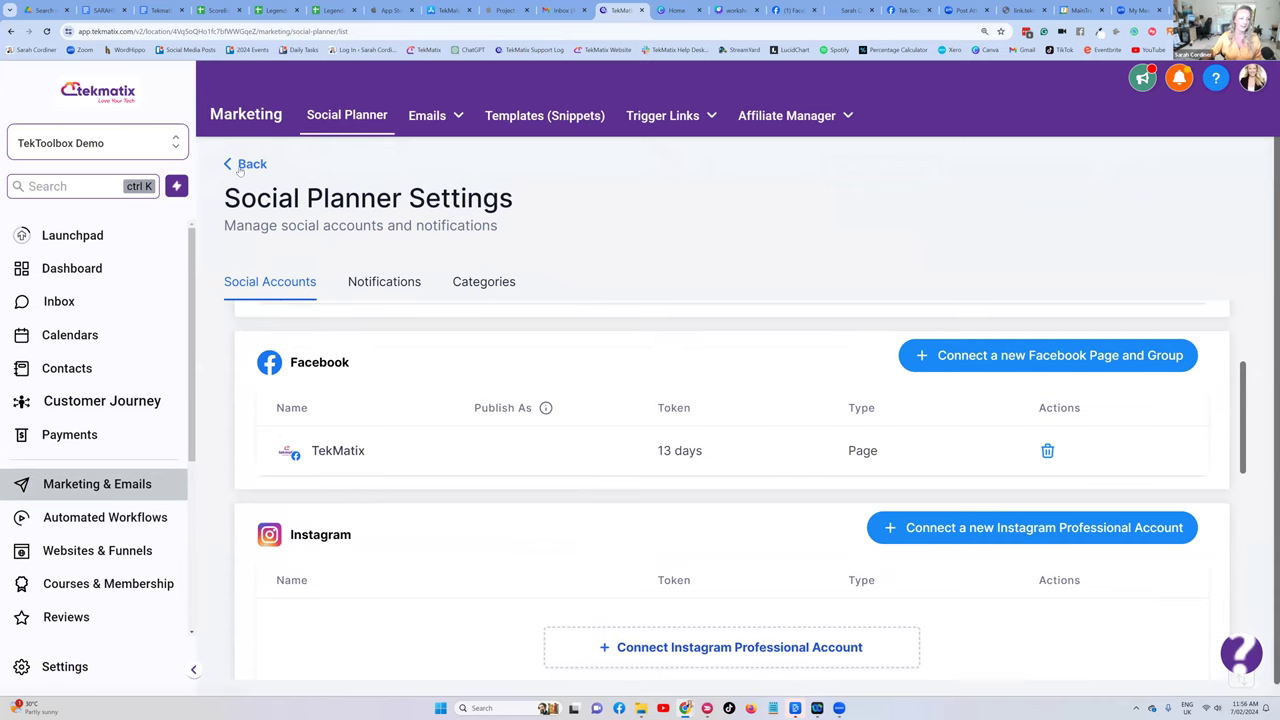
left_click(240, 166)
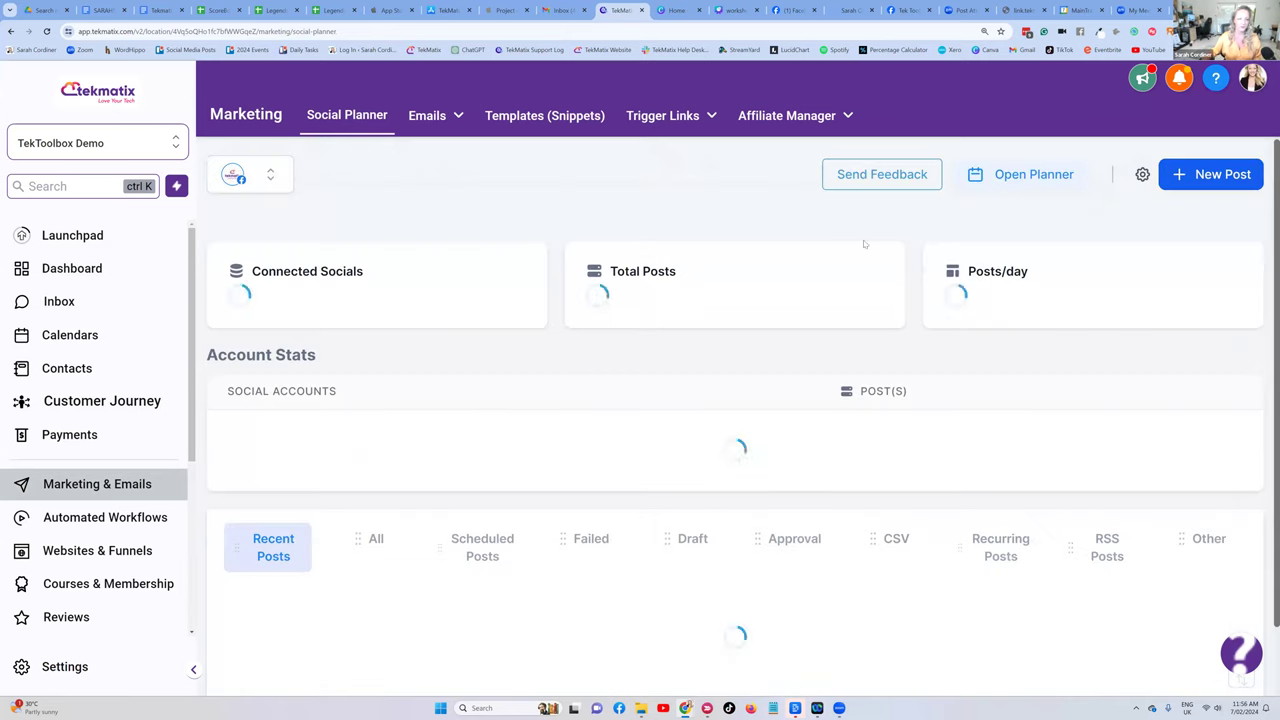
left_click(1200, 176)
left_click(1130, 213)
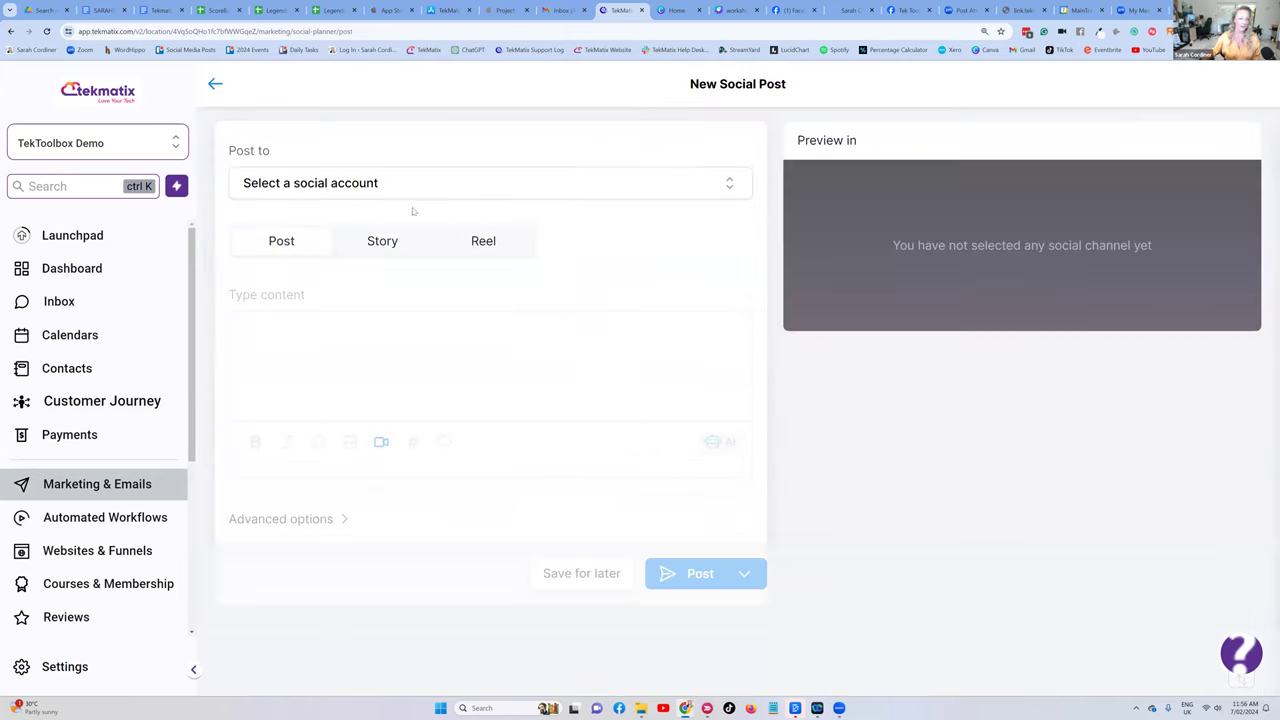
left_click(381, 196)
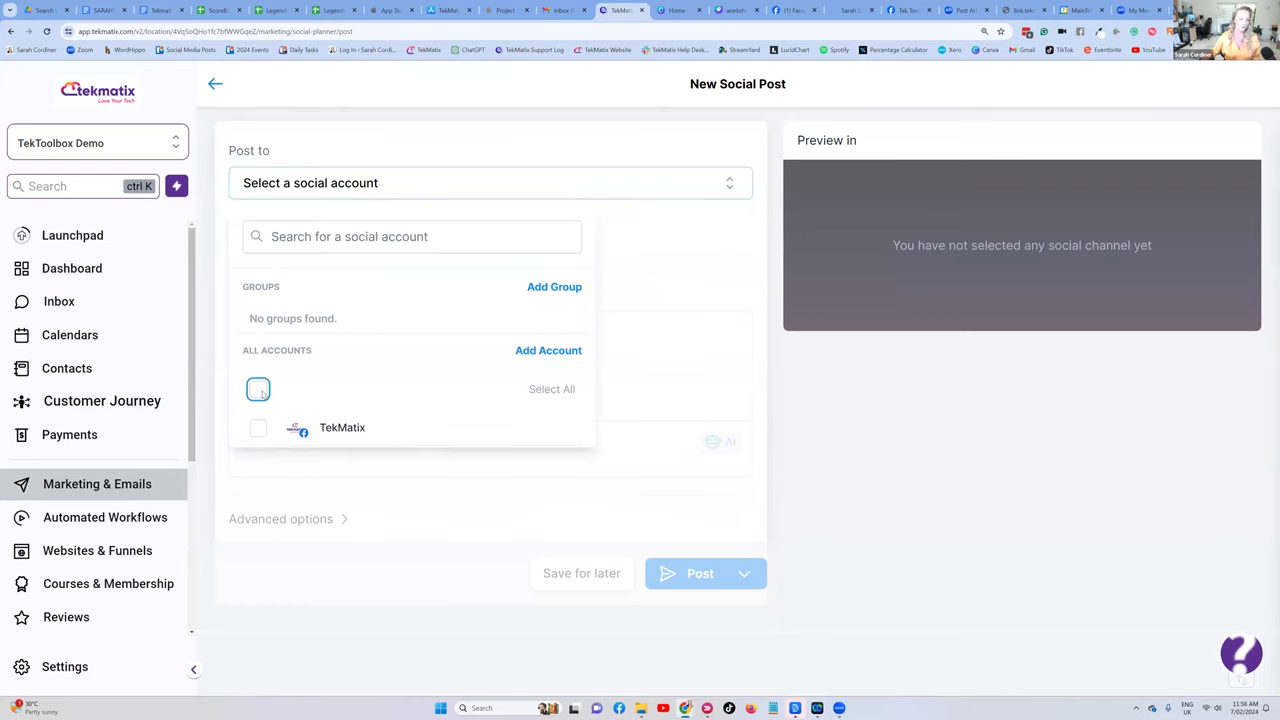
left_click(258, 389)
left_click(715, 308)
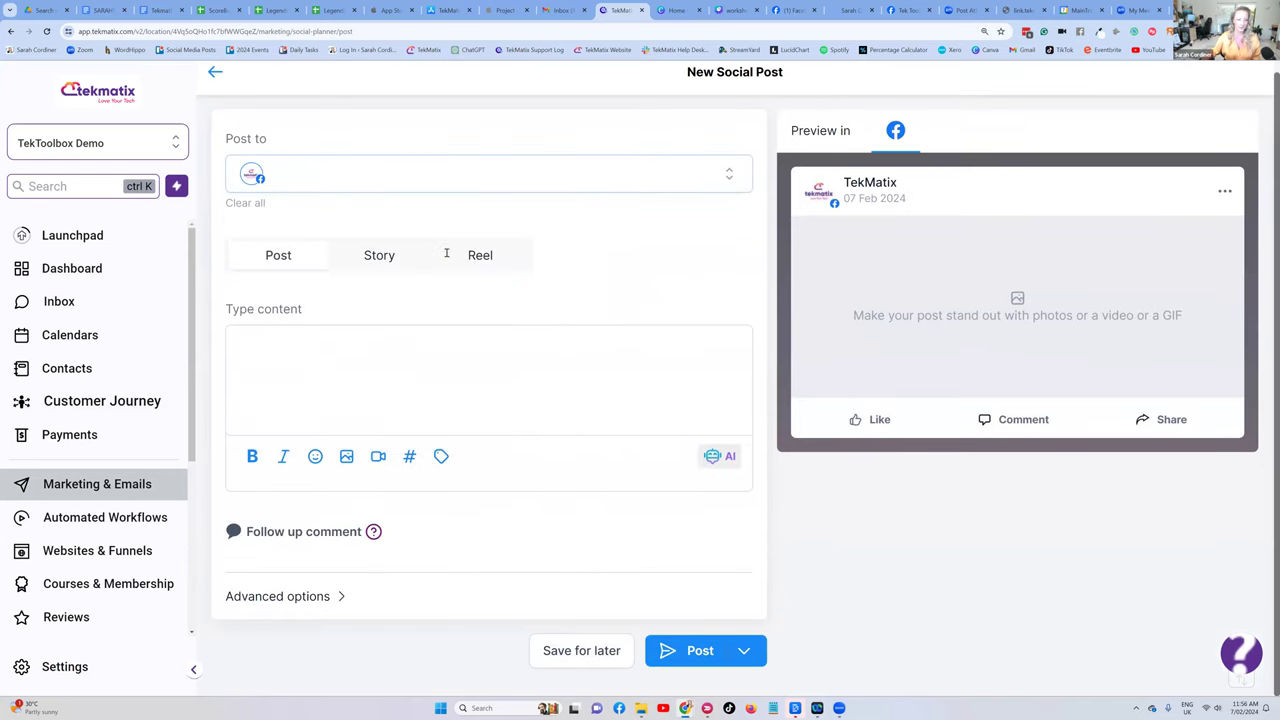
left_click(748, 650)
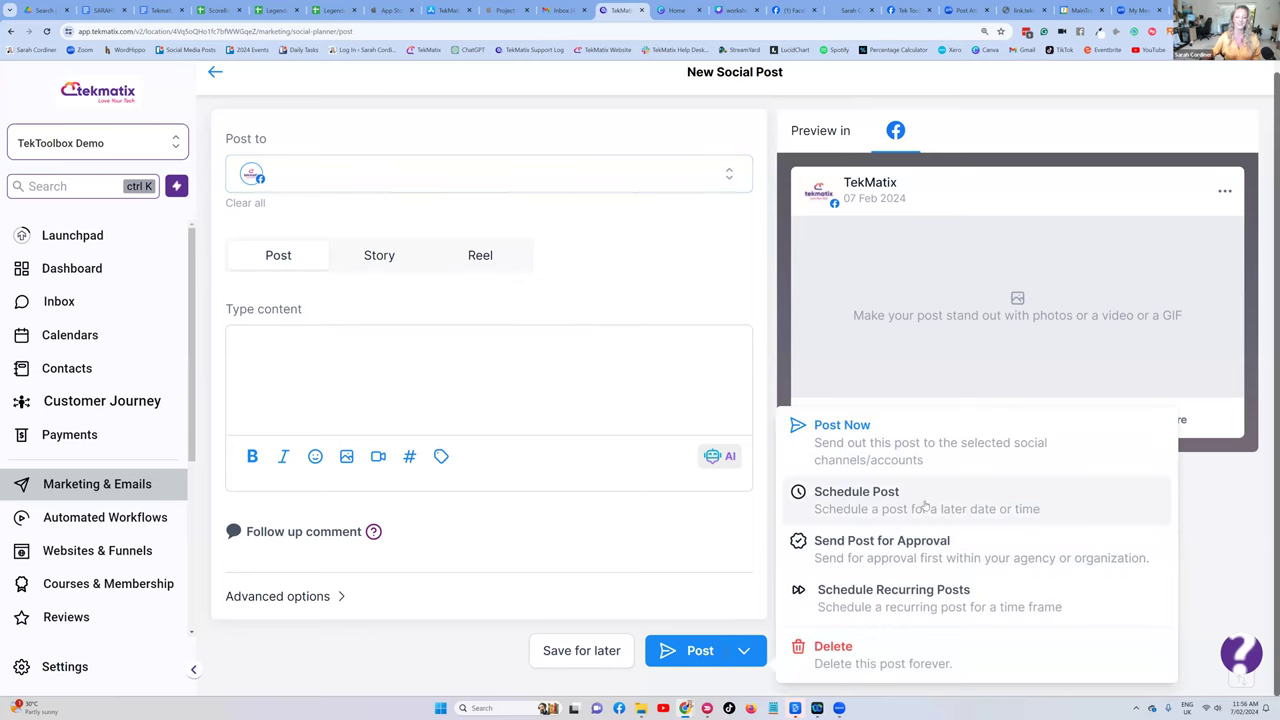
left_click(340, 110)
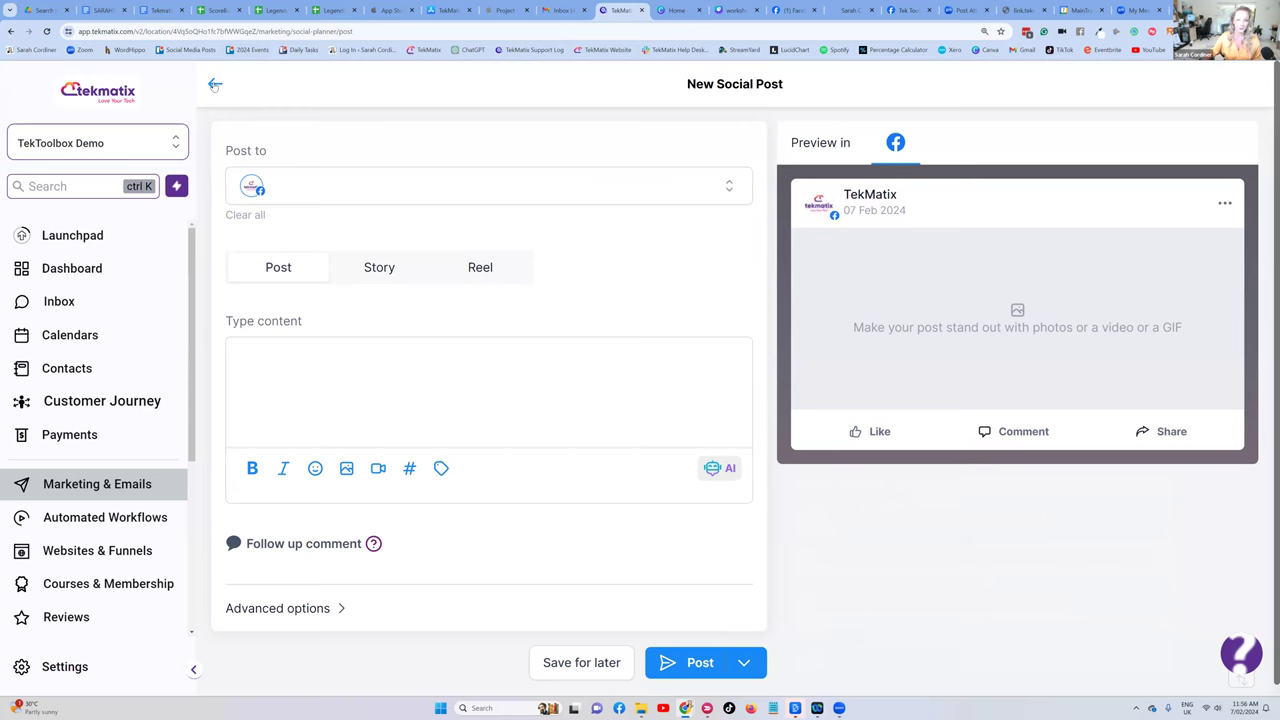
left_click(214, 85)
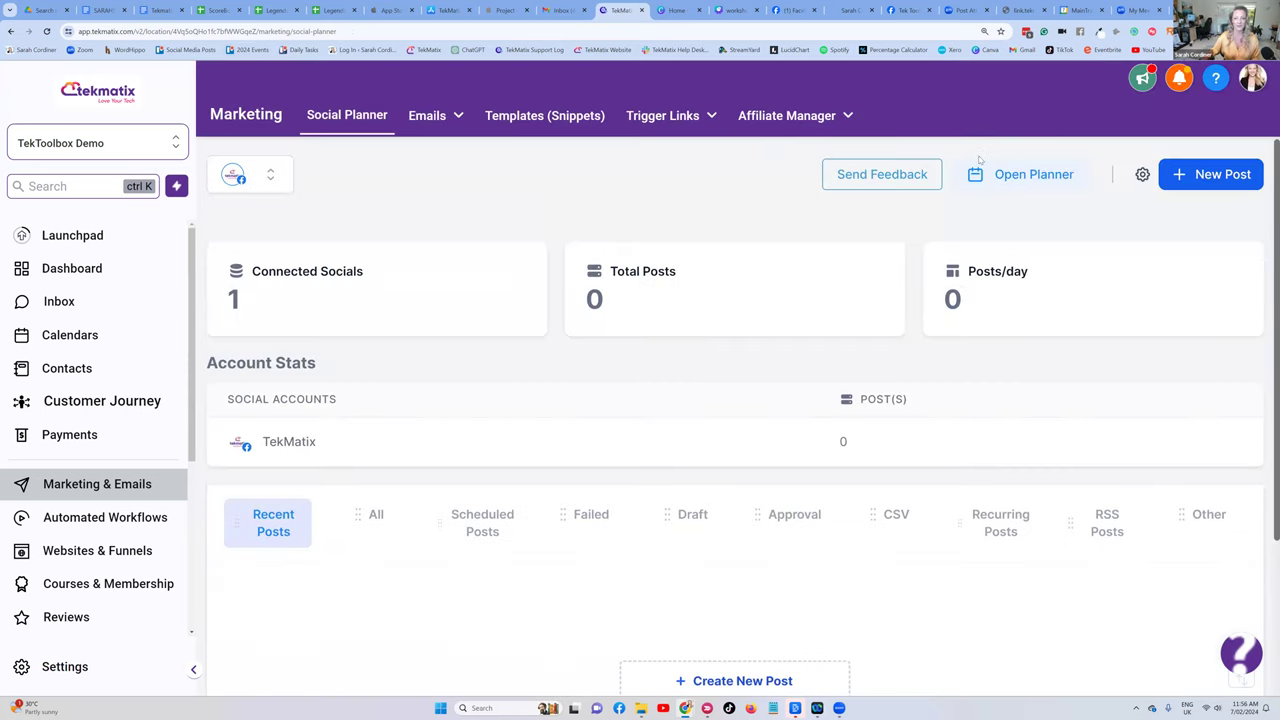
- Choose RSS Post from the New Post menu to start a new RSS post
left_click(1209, 181)
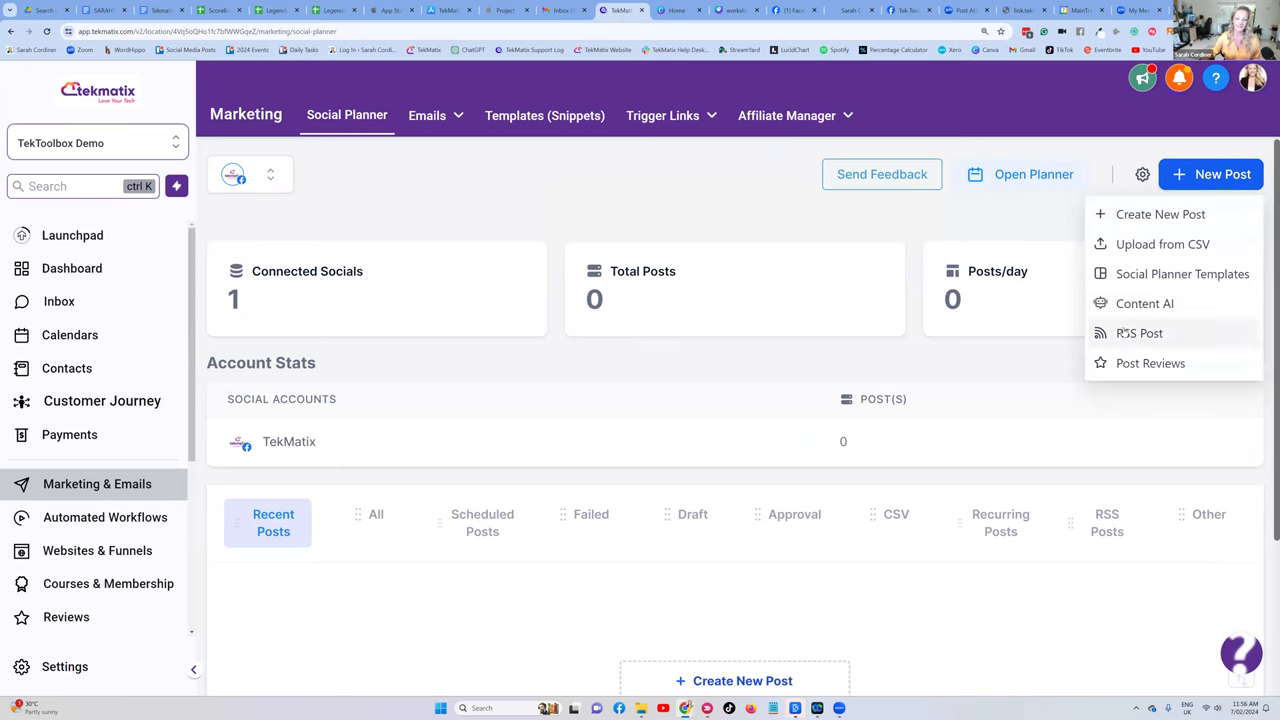
left_click(1139, 333)
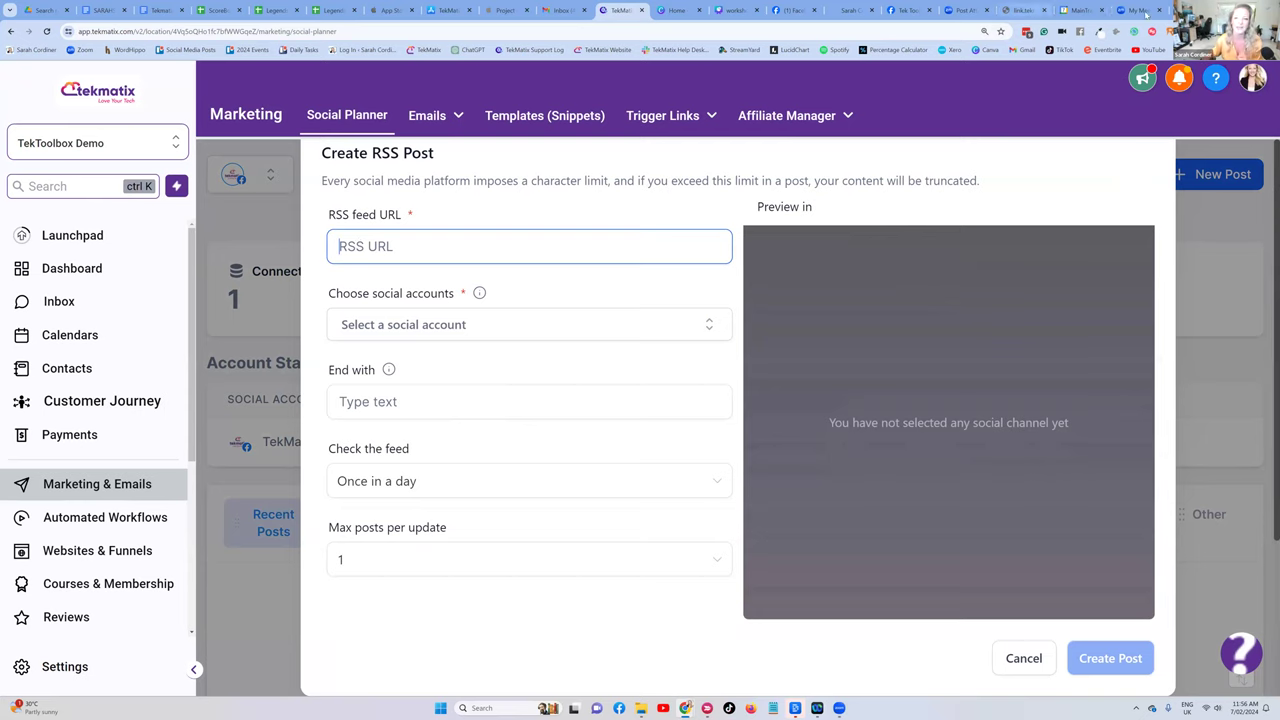
key("ctrl+t")
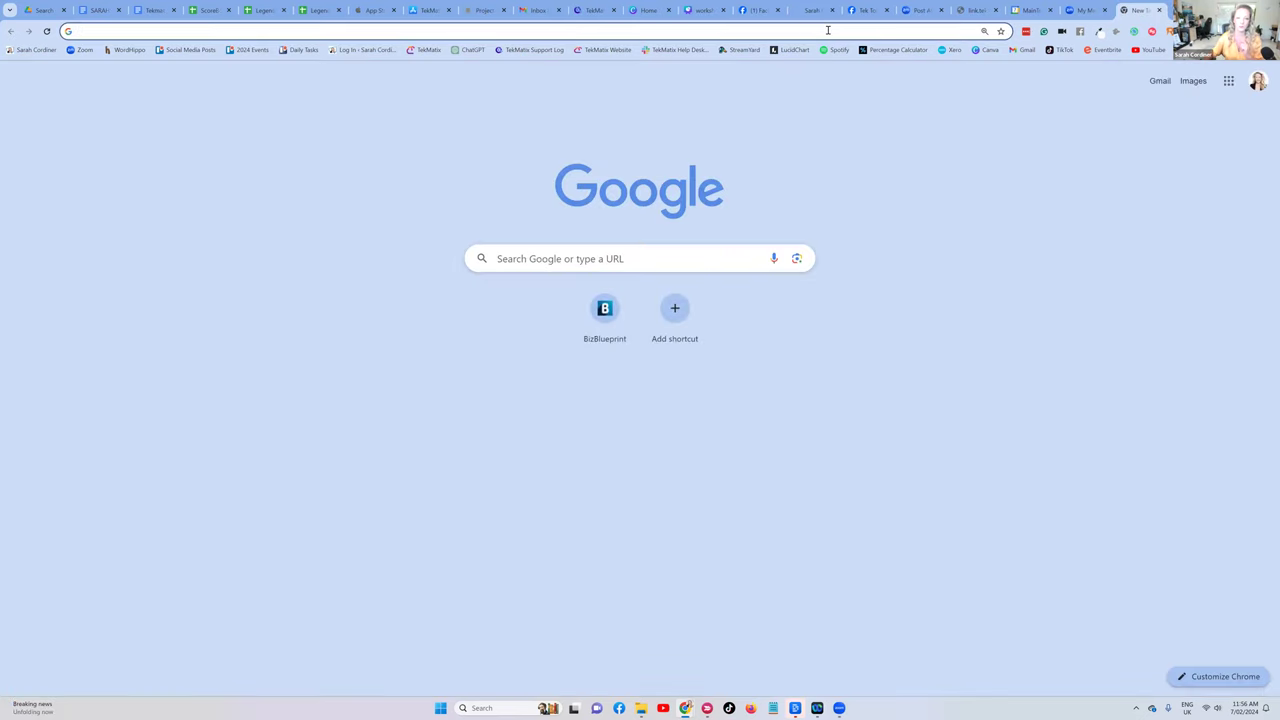
left_click(829, 28)
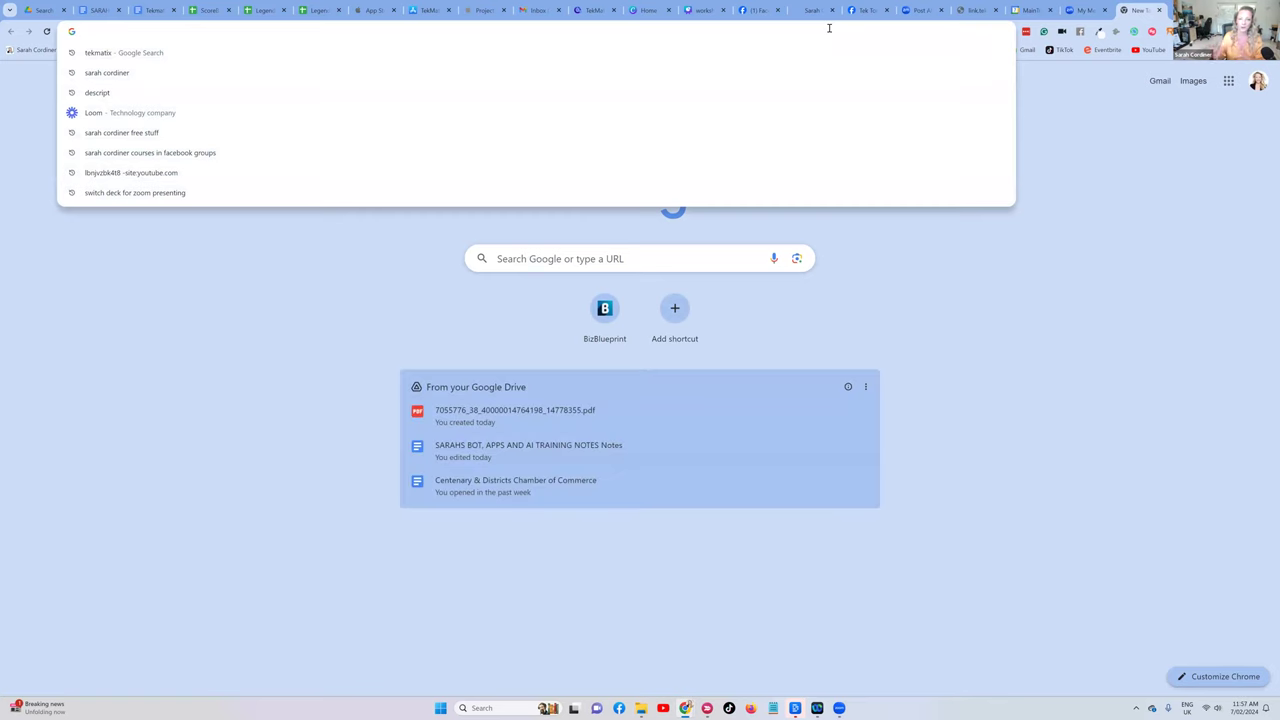
type("www.s")
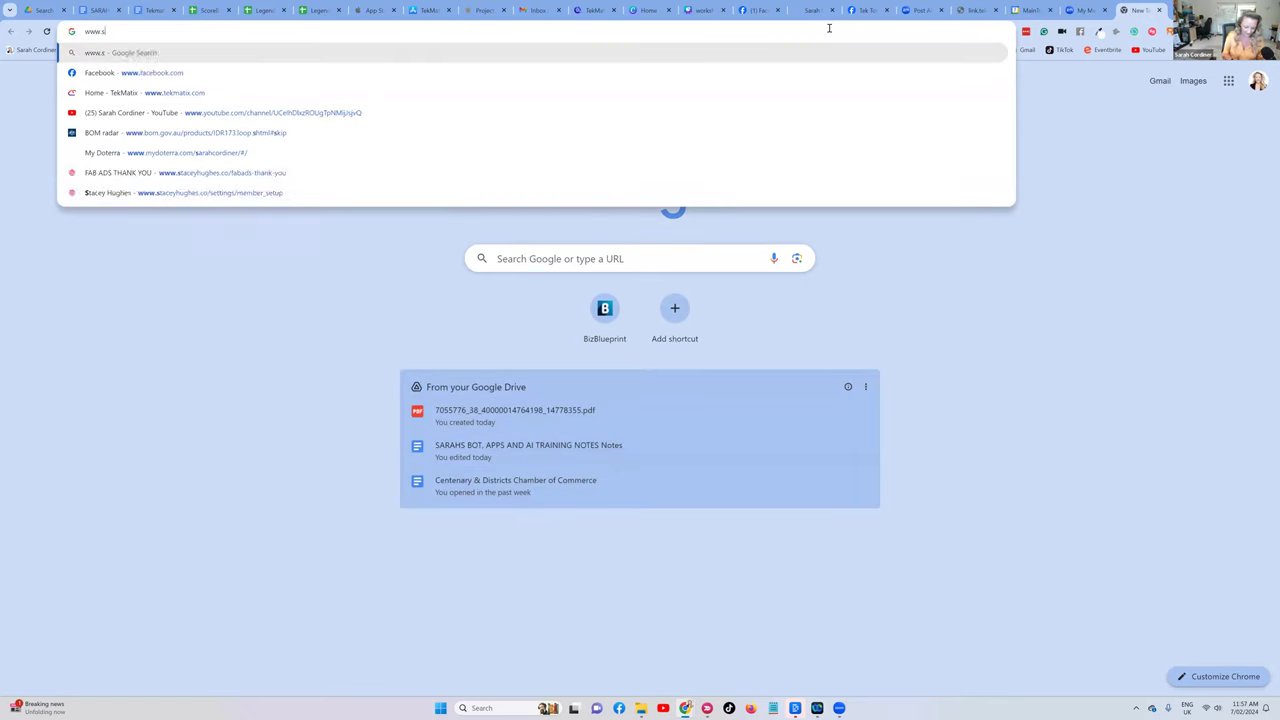
type("arahcordiner")
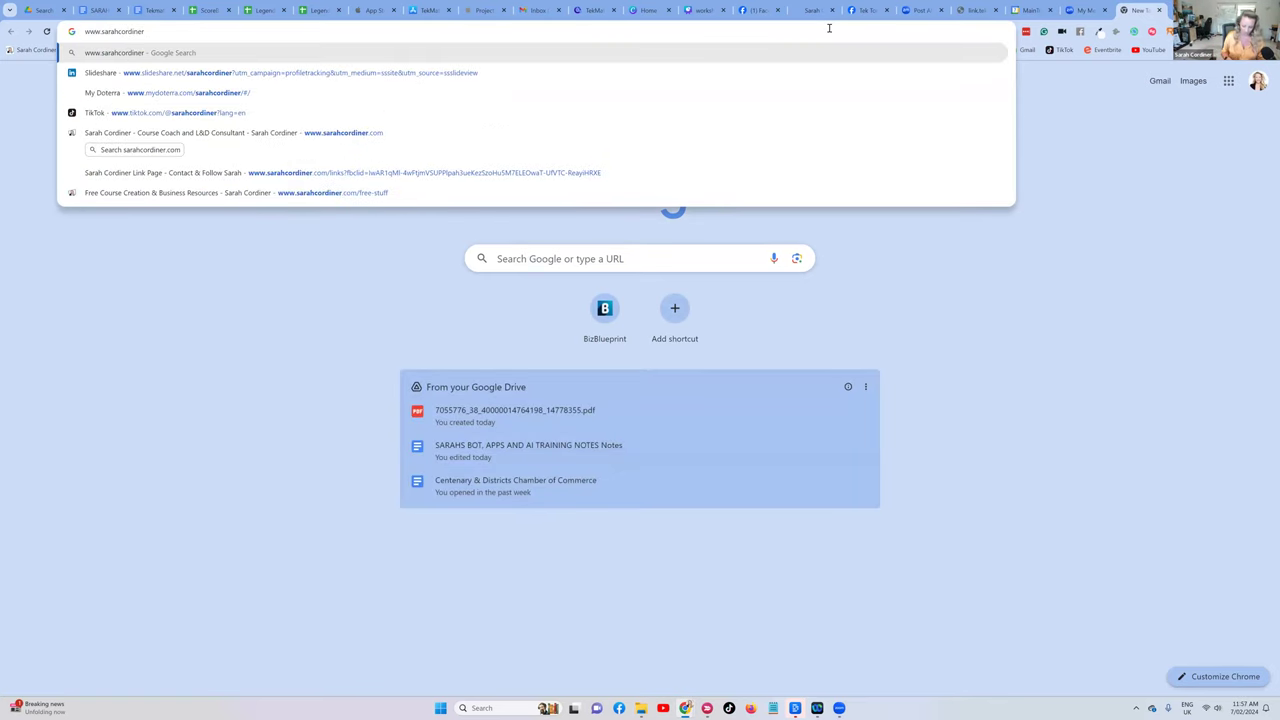
type(".com/feed")
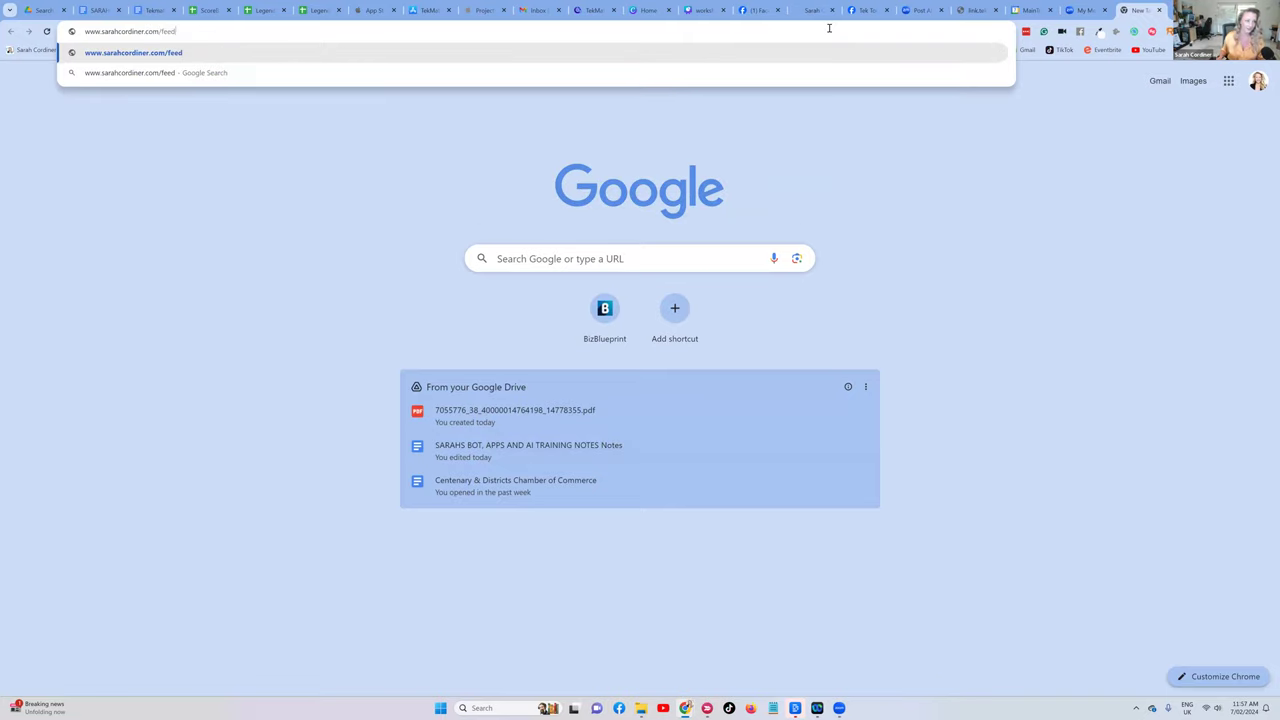
key("Return")
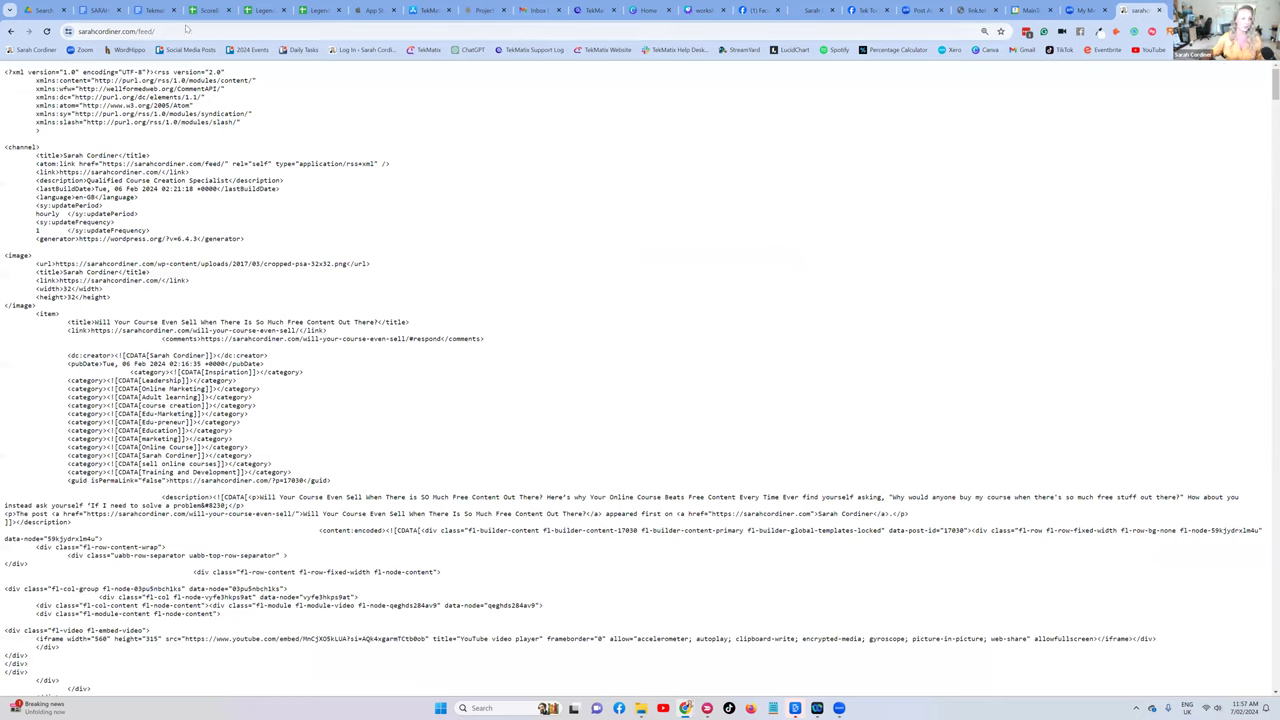
left_click(155, 31)
key("ctrl+c")
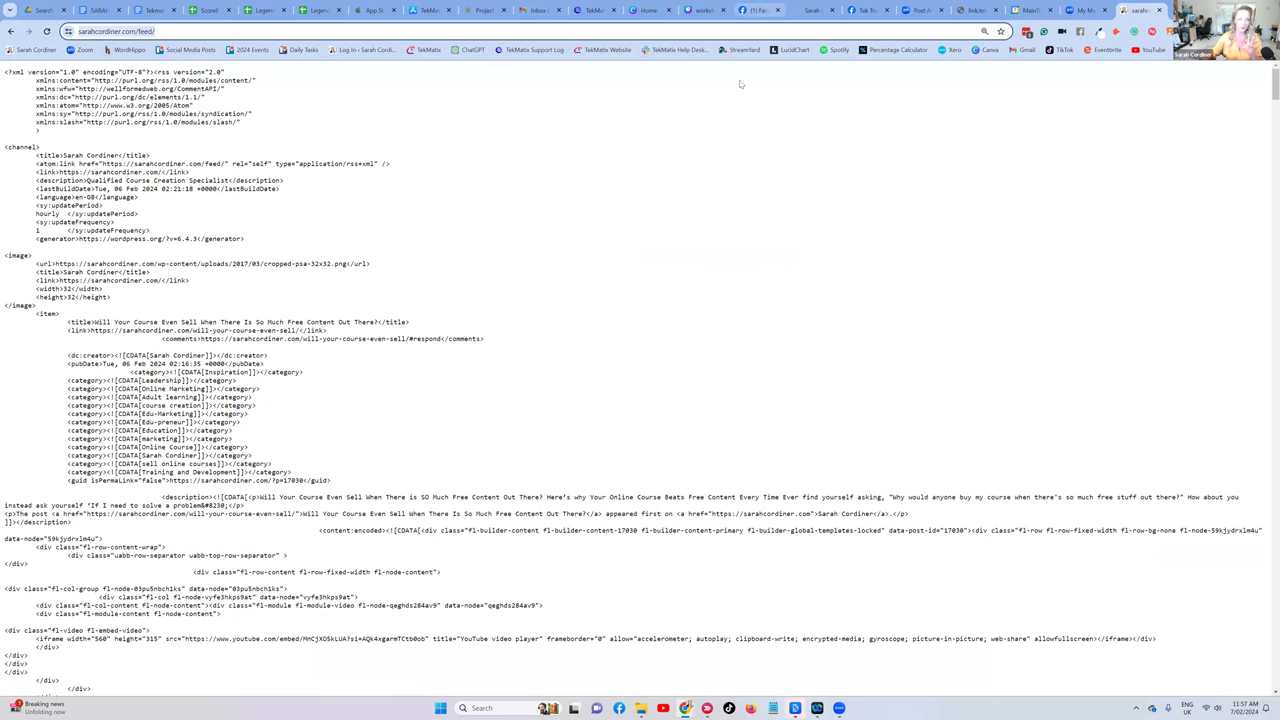
left_click(577, 10)
key("ctrl+v")
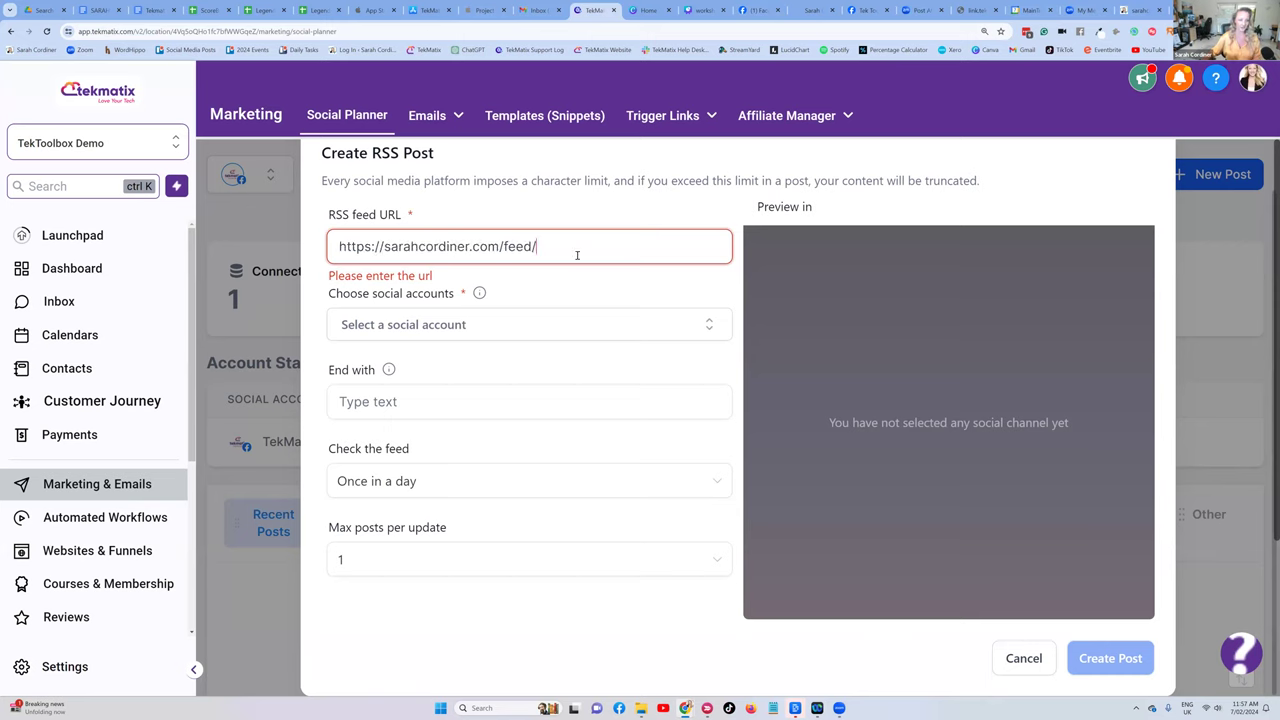
- Select every social account and enter closing text beginning 'Book a call' in the End with field
left_click(503, 336)
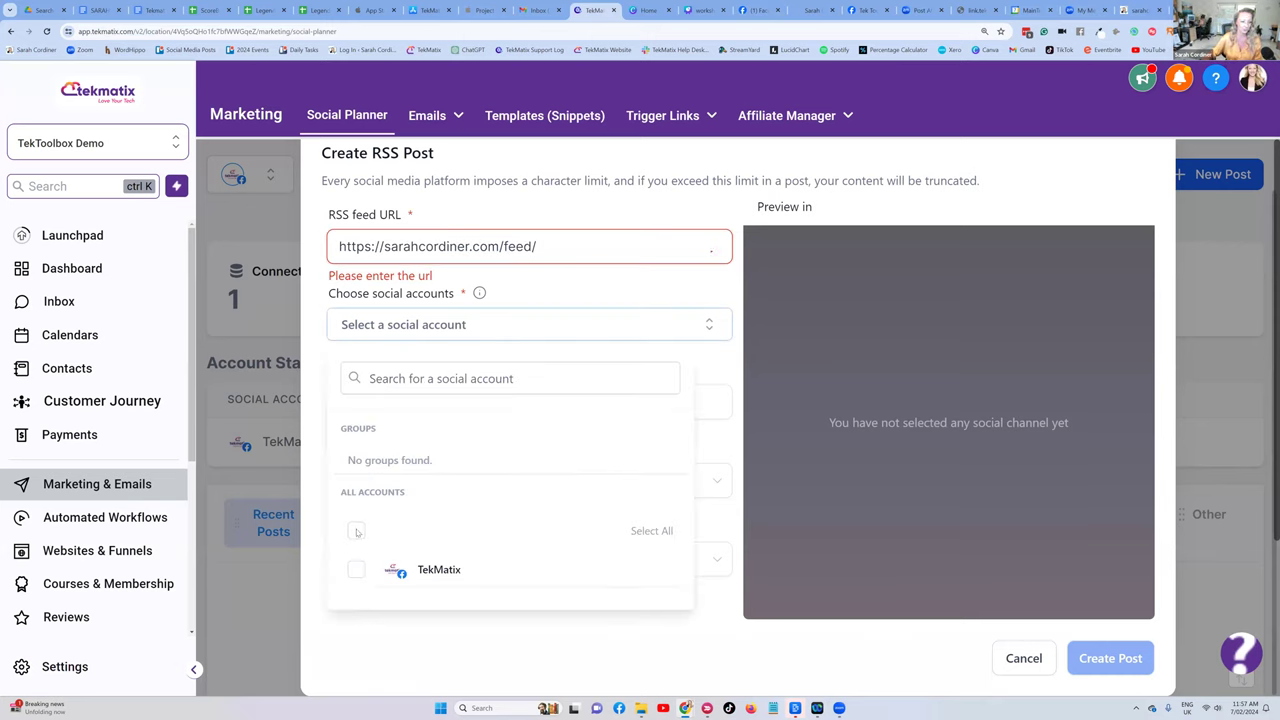
left_click(356, 530)
left_click(597, 289)
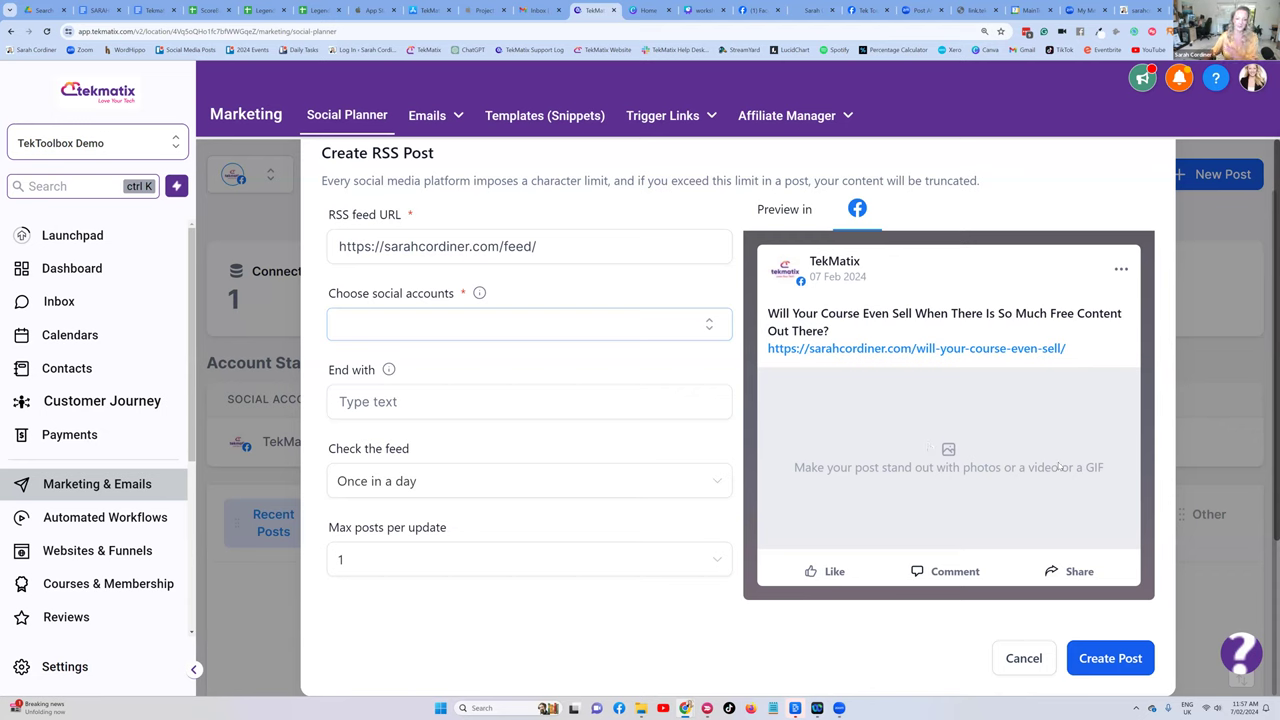
left_click(365, 402)
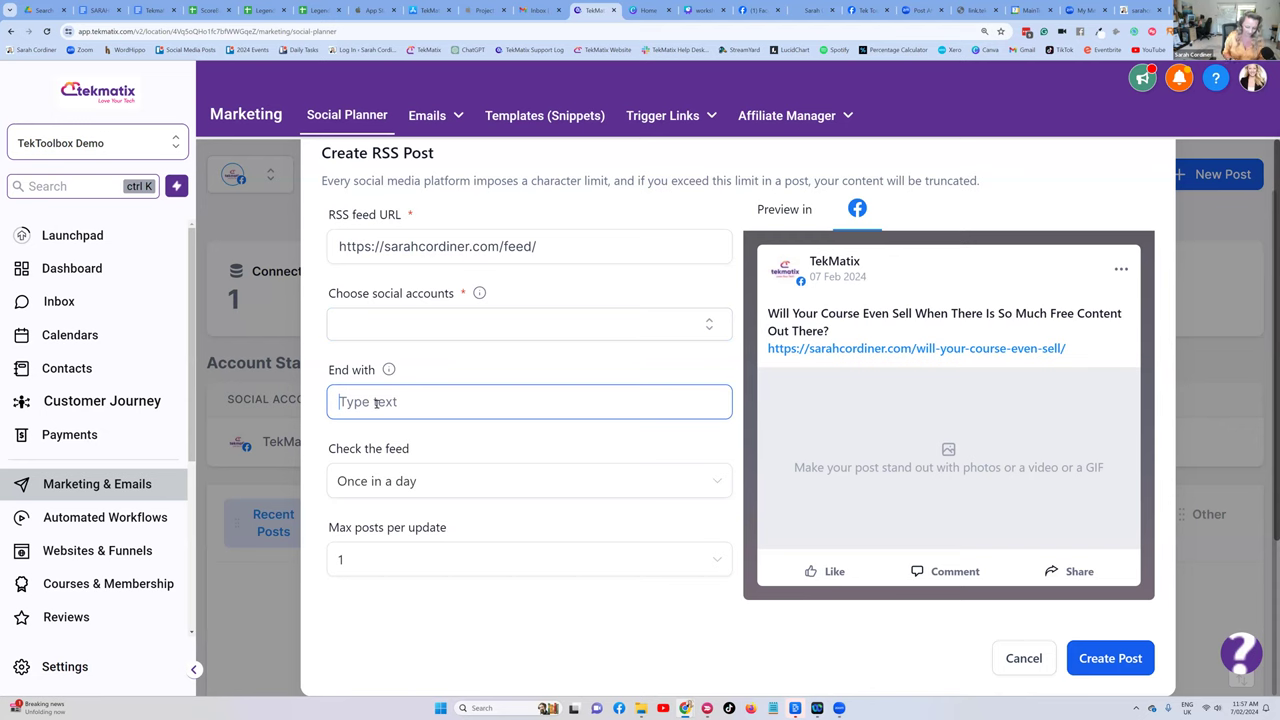
type("Book ")
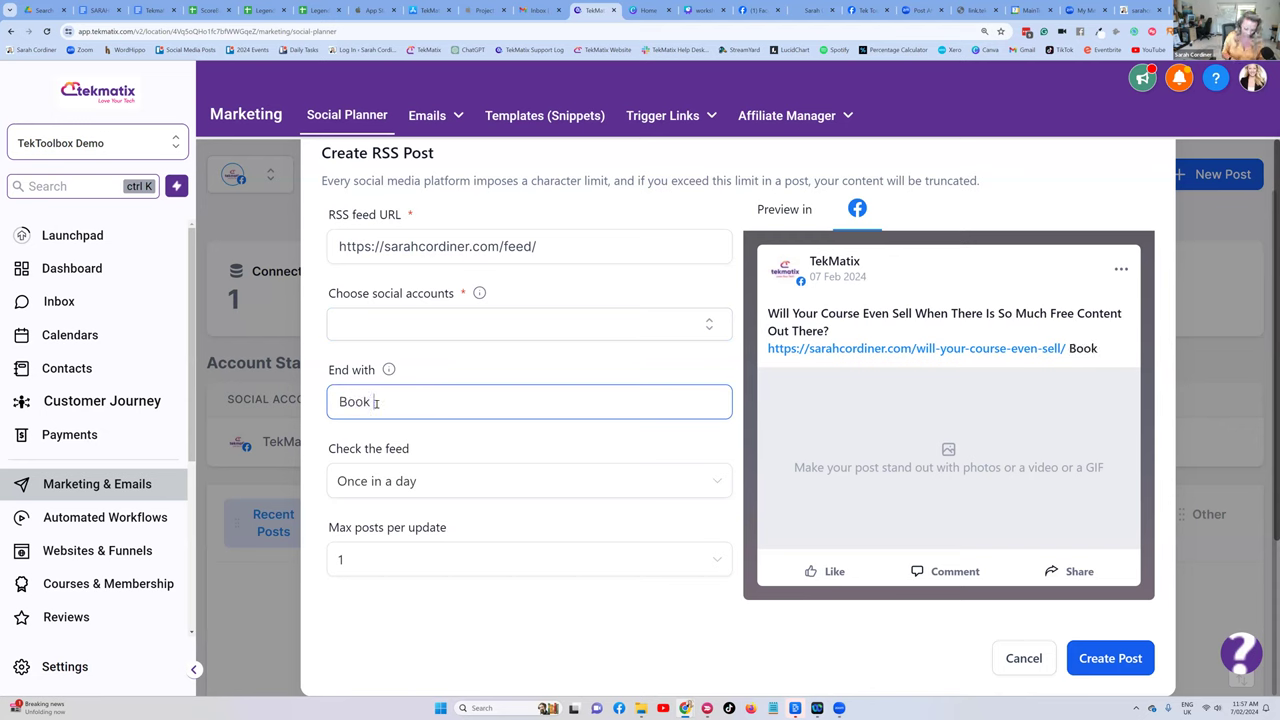
type("a cal;l - l;ik ")
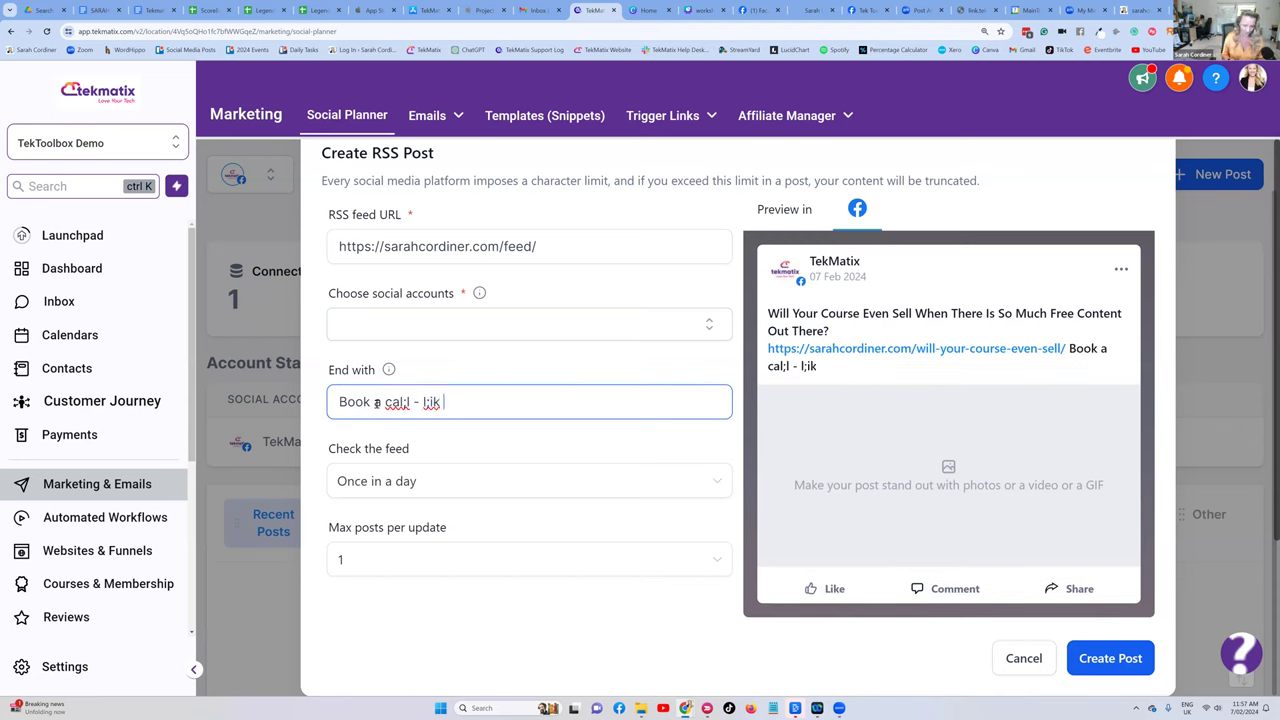
type("esubscri")
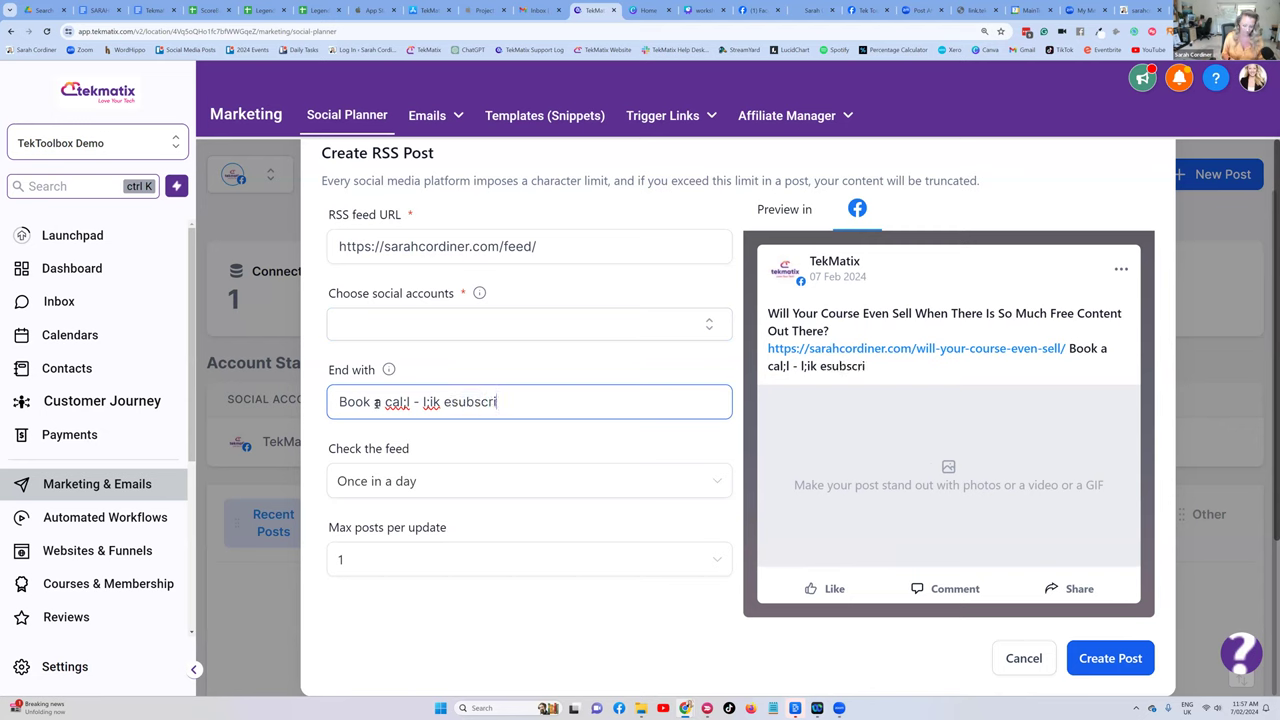
type("bnegjgjyjkdeu")
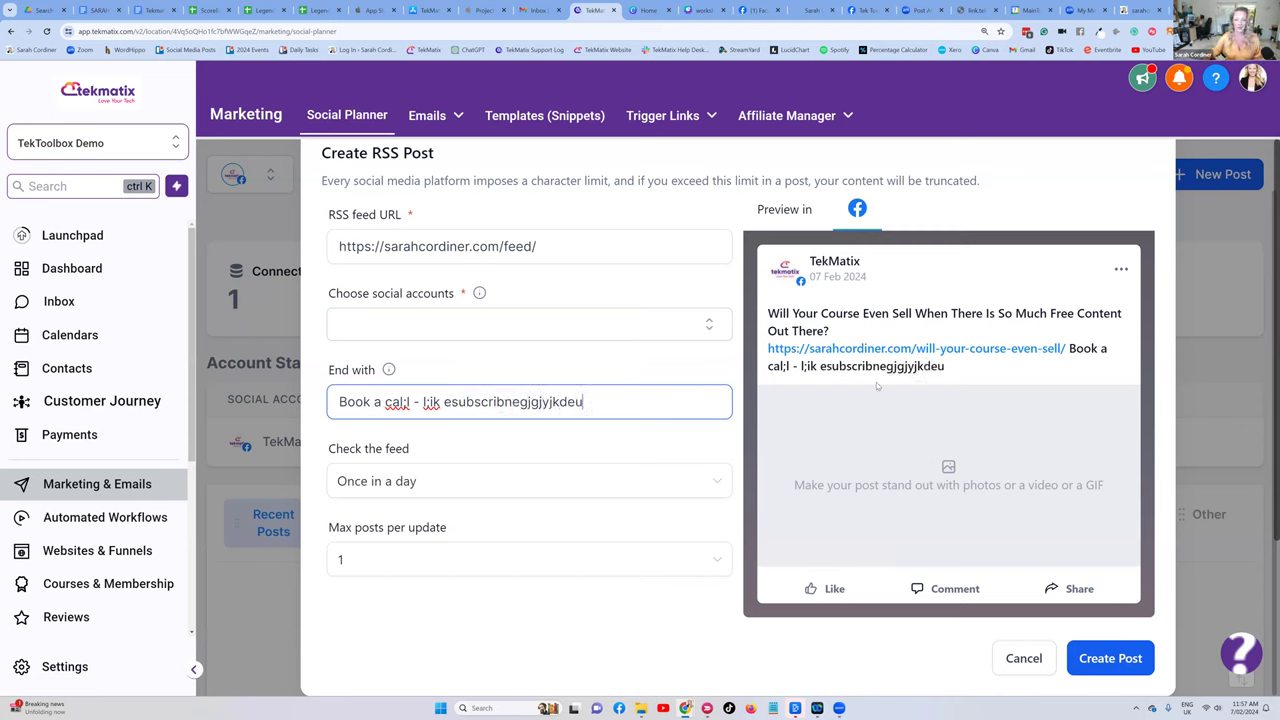
type("  htfhft")
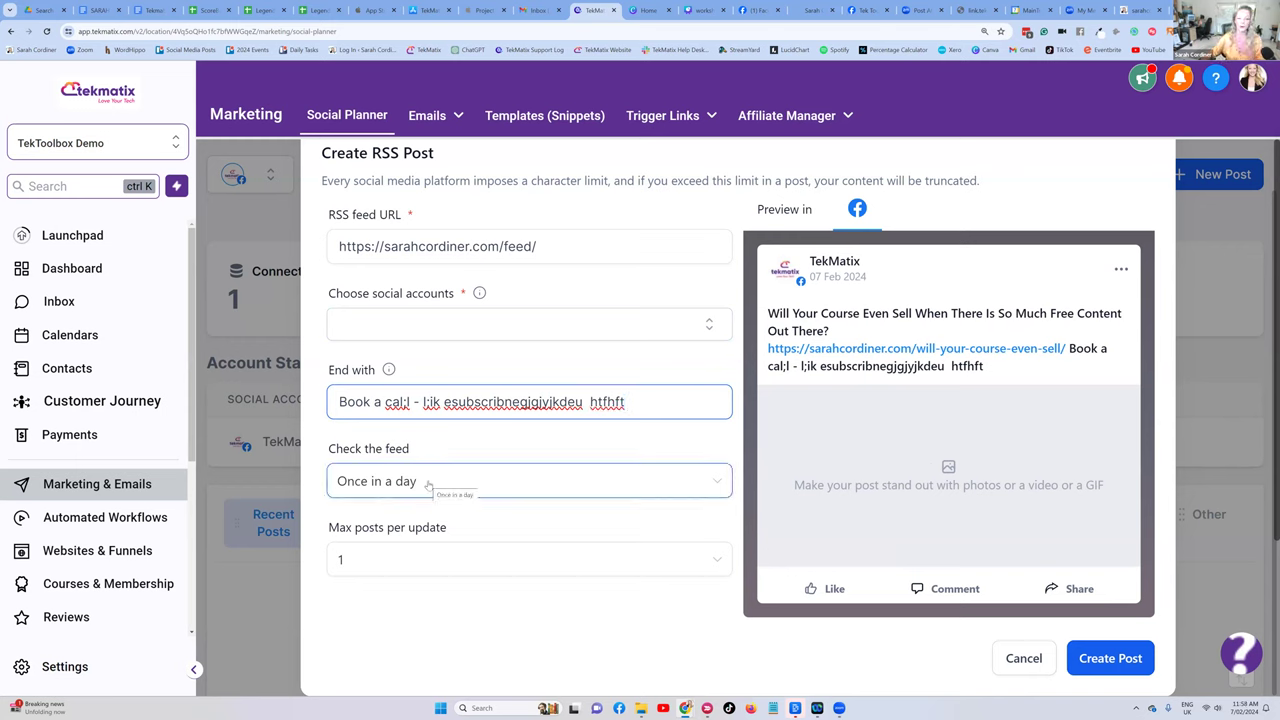
left_click(428, 483)
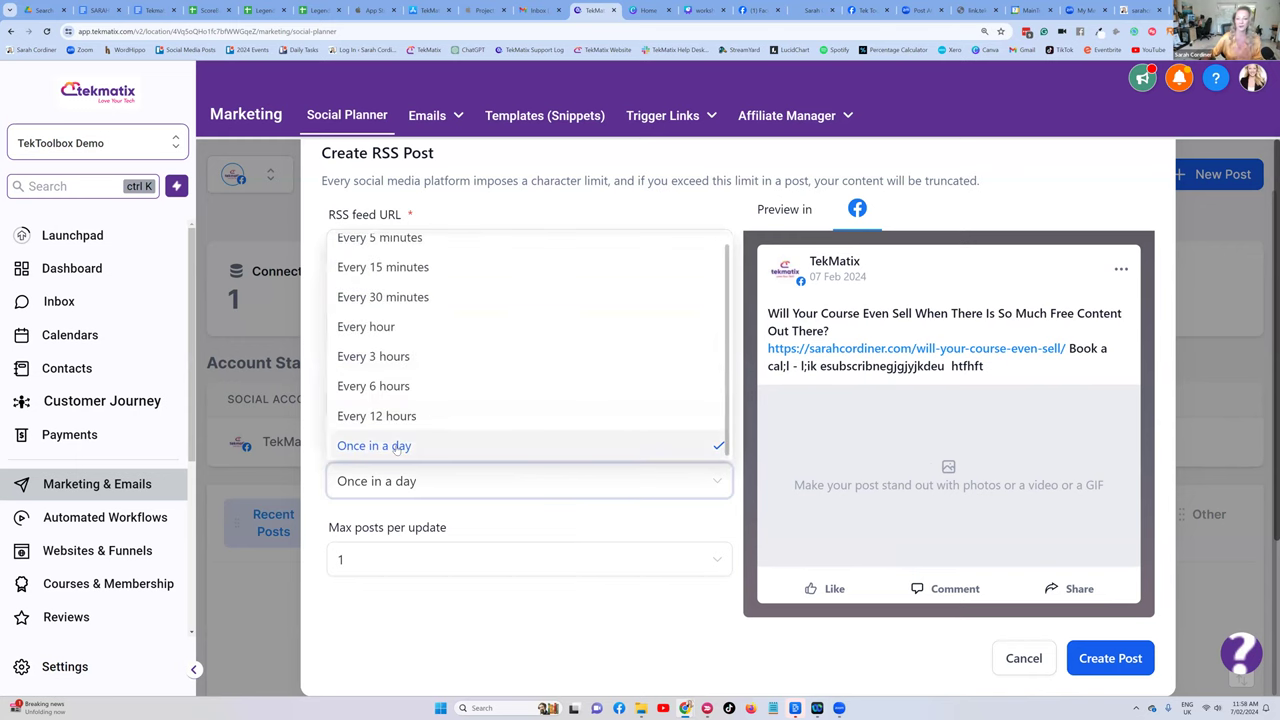
scroll(427, 313, "up", 1)
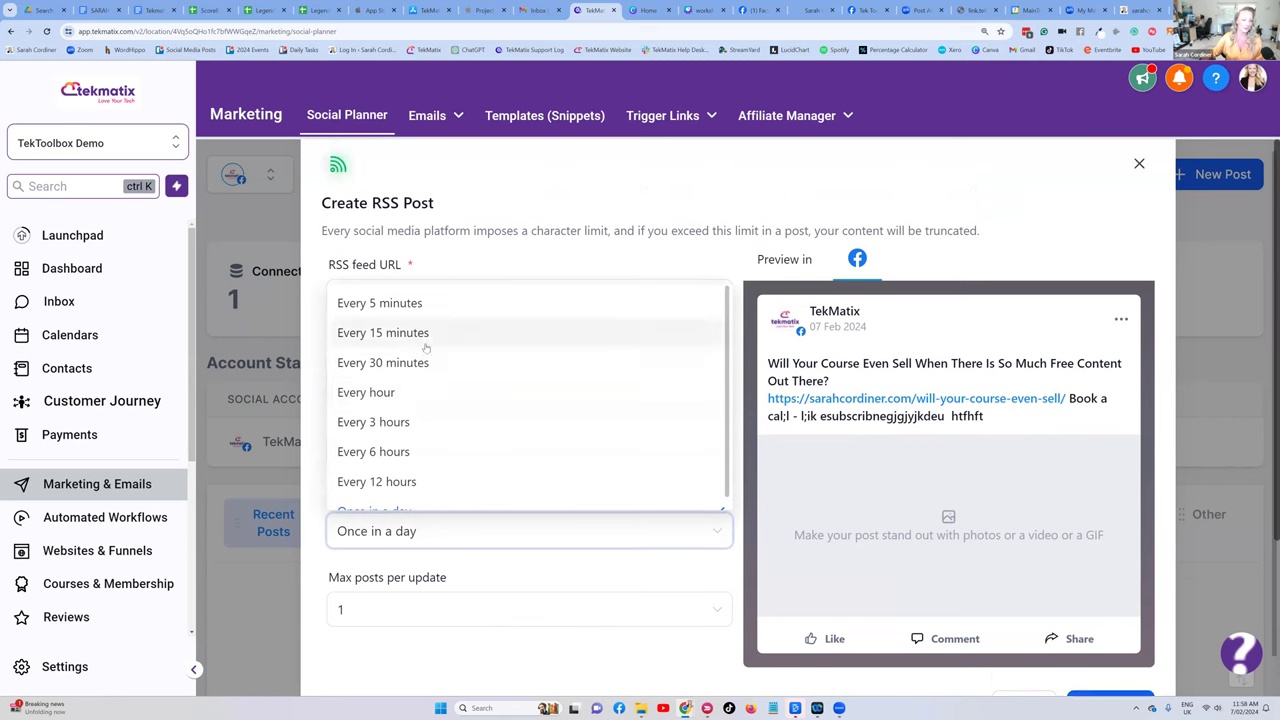
left_click(520, 531)
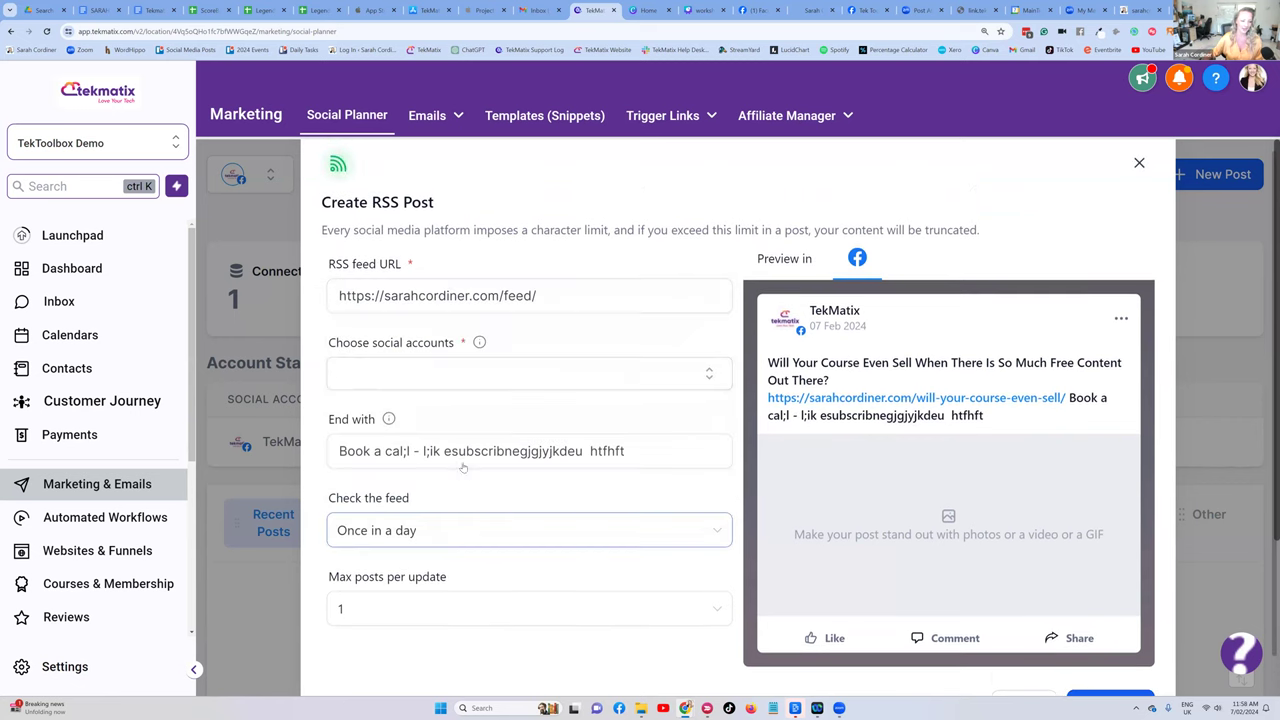
scroll(520, 530, "down", 1)
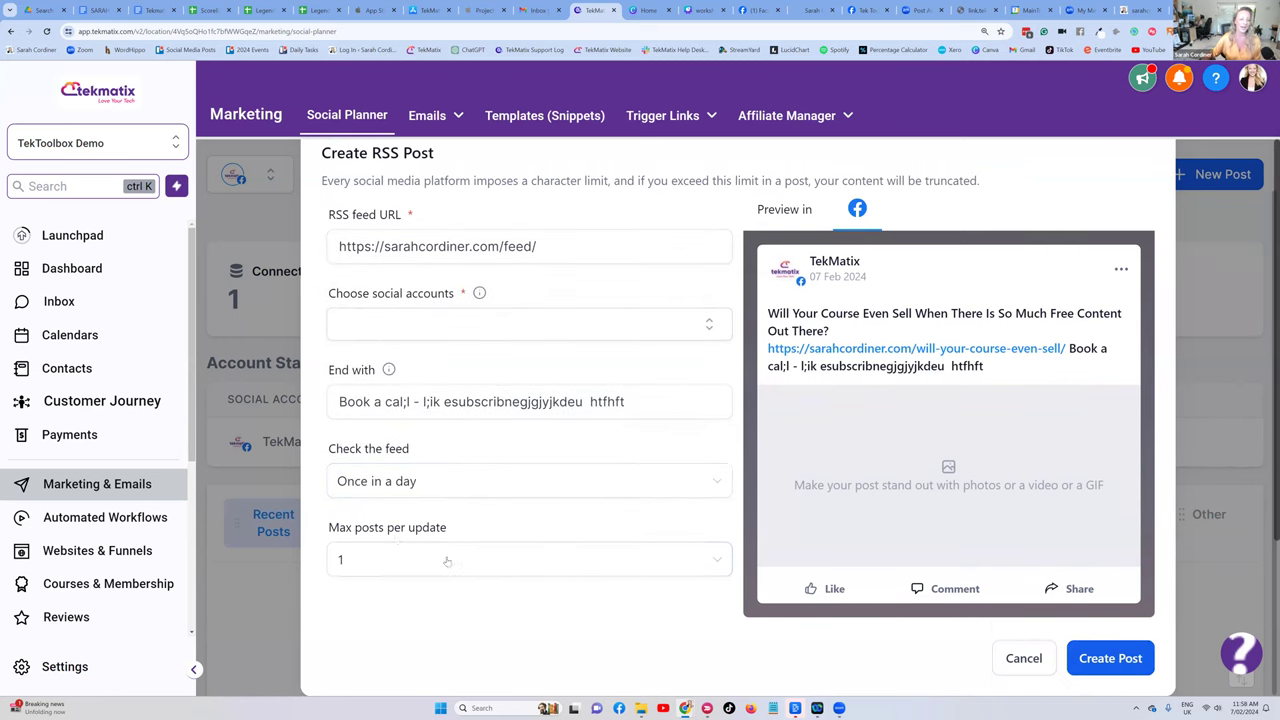
scroll(513, 490, "up", 1)
scroll(540, 425, "down", 1)
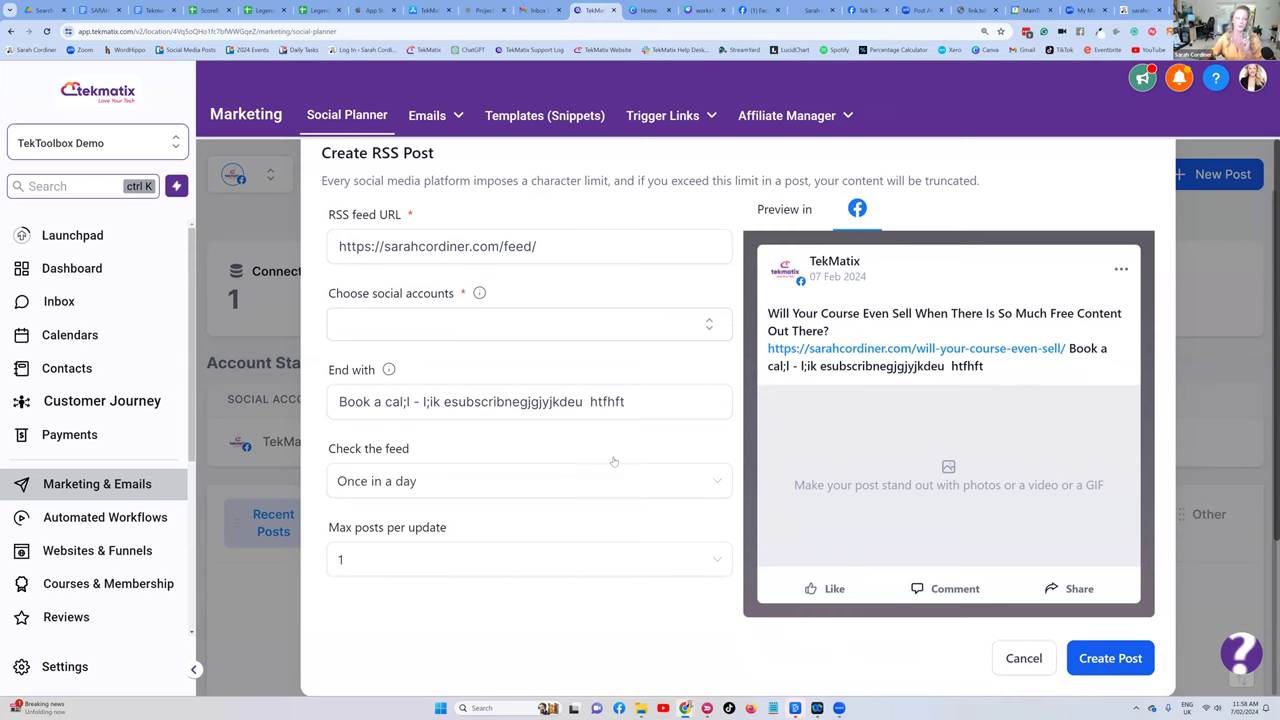
scroll(530, 312, "up", 1)
- Search Drive for 'youtube rss' and open the TekMatix YouTube RSS feed url document
key("ctrl+1")
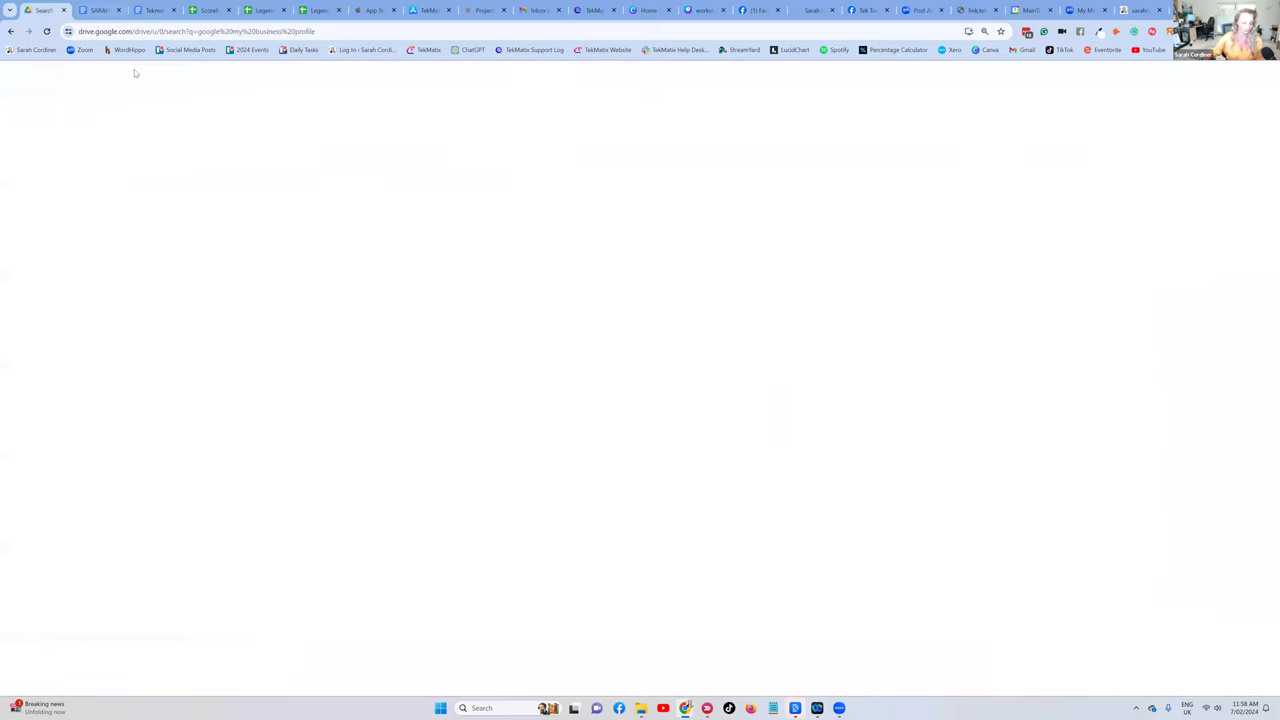
type("/youtube rsss")
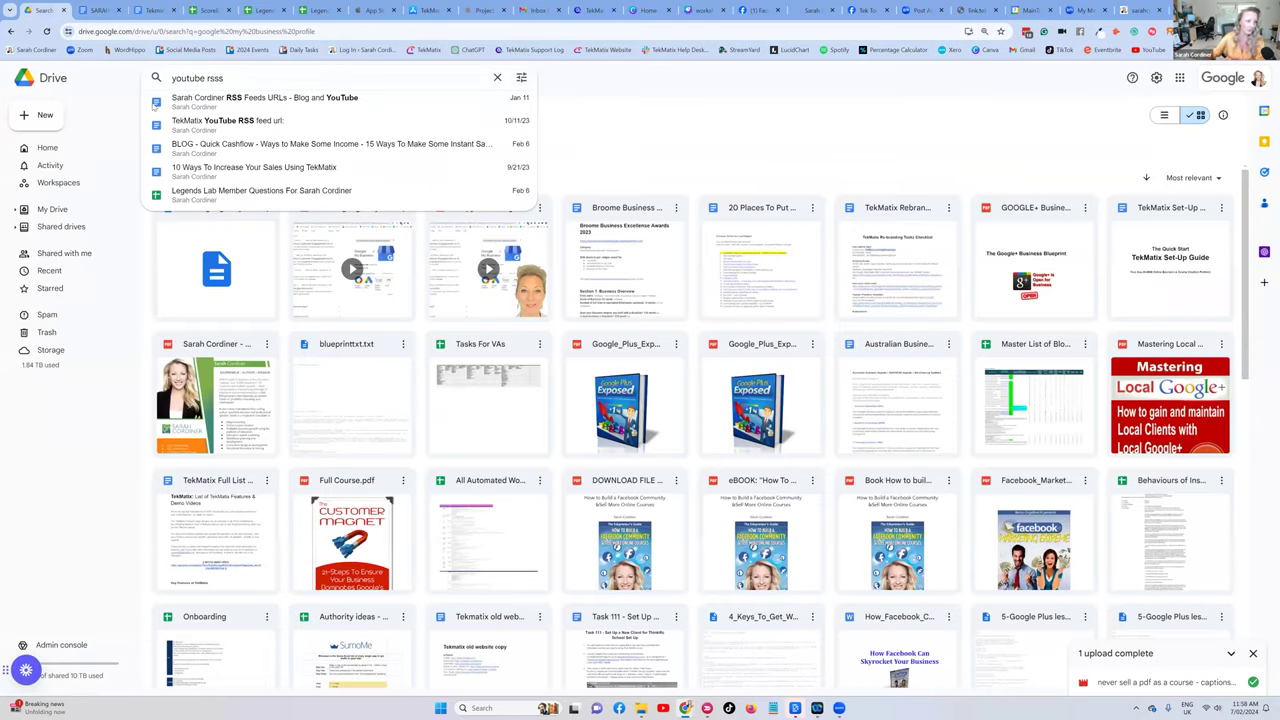
left_click(180, 104)
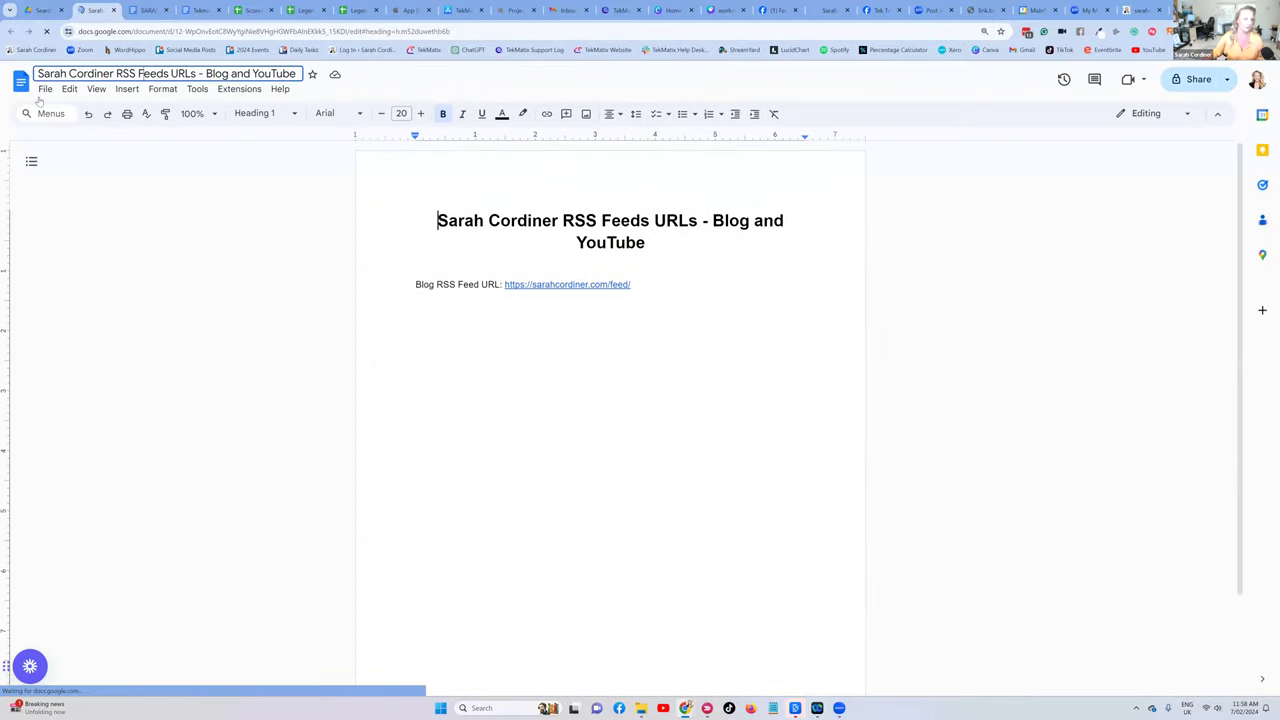
left_click(42, 10)
left_click(243, 77)
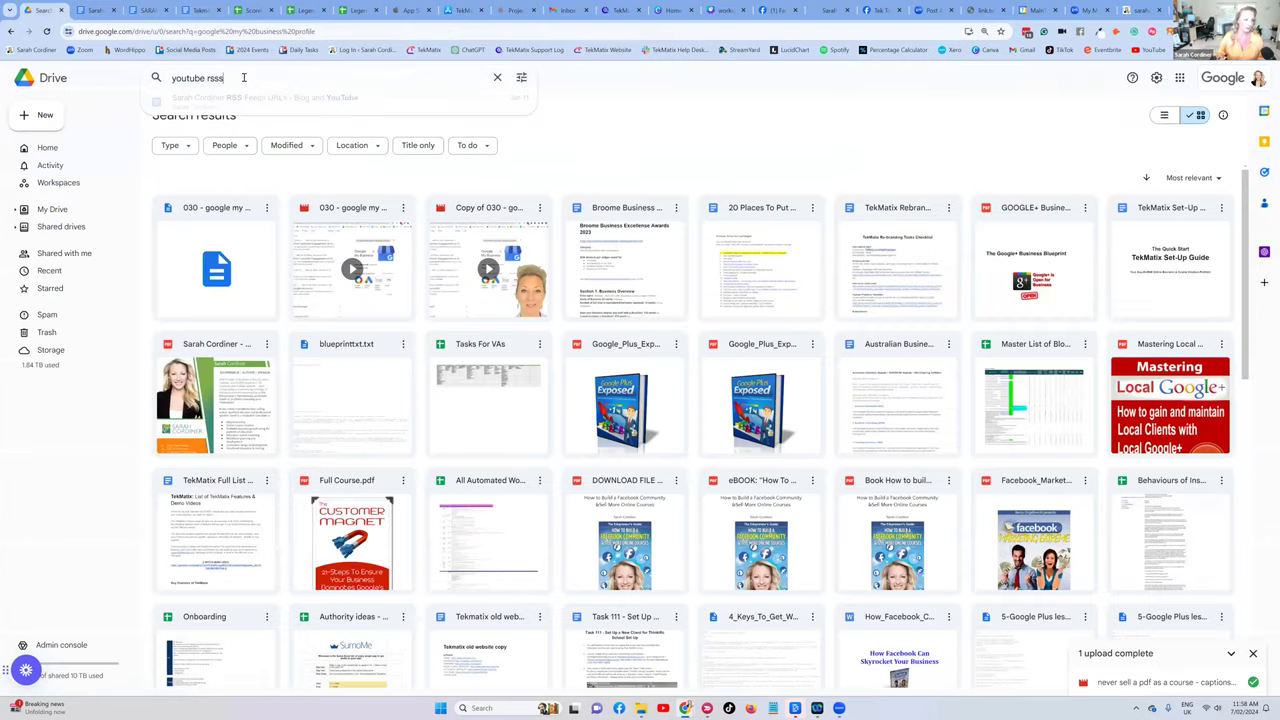
key("BackSpace")
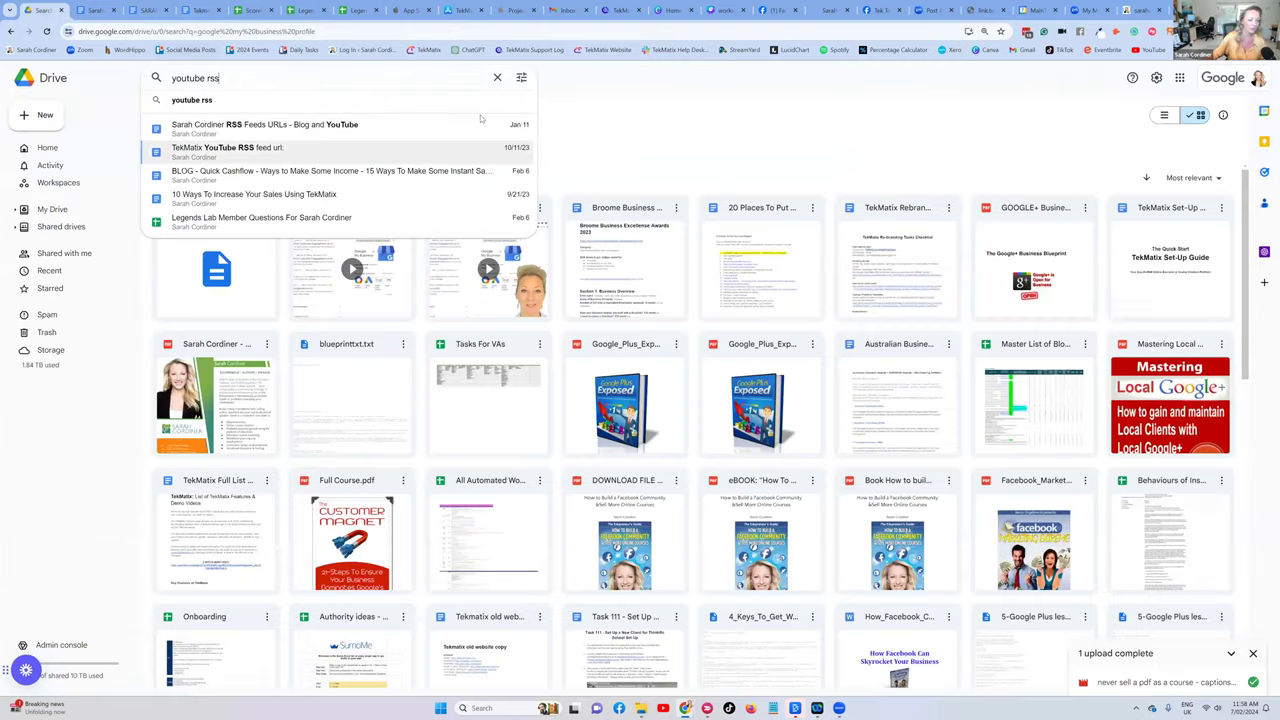
key("Return")
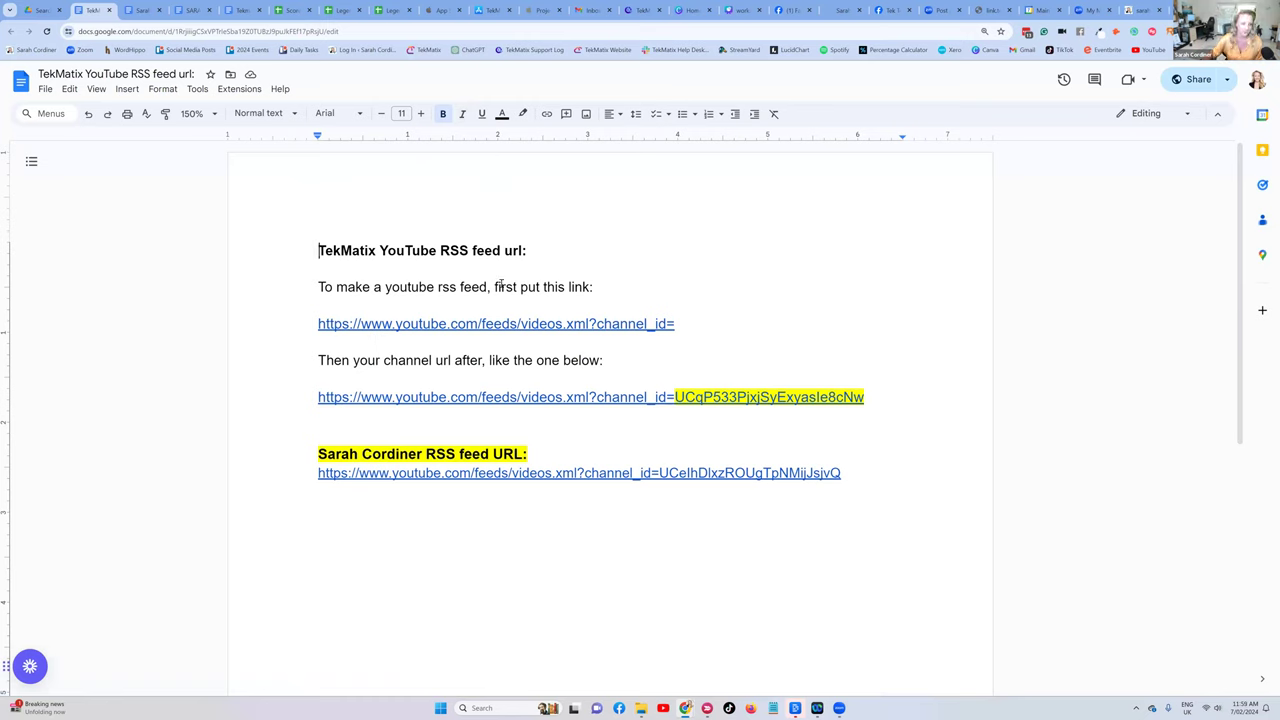
- Highlight the base YouTube feed URL and example channel ID, then go back to TekMatix and the slides
triple_click(349, 325)
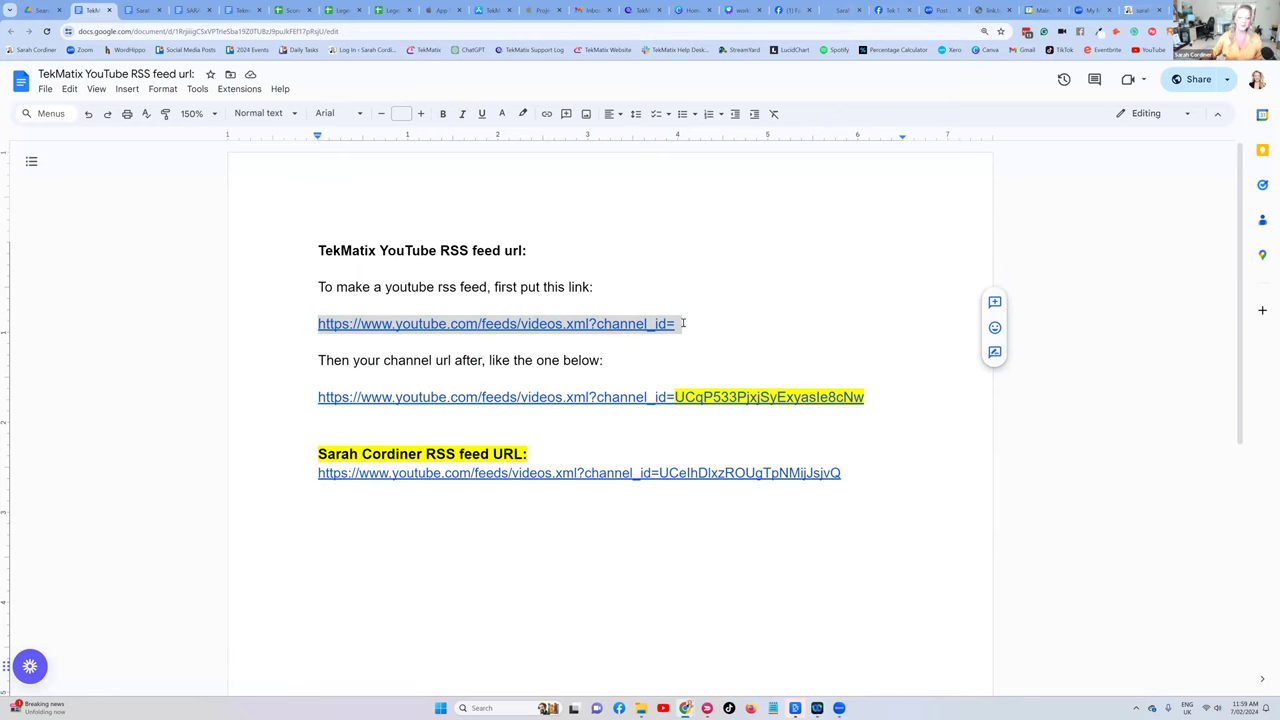
left_click(678, 325)
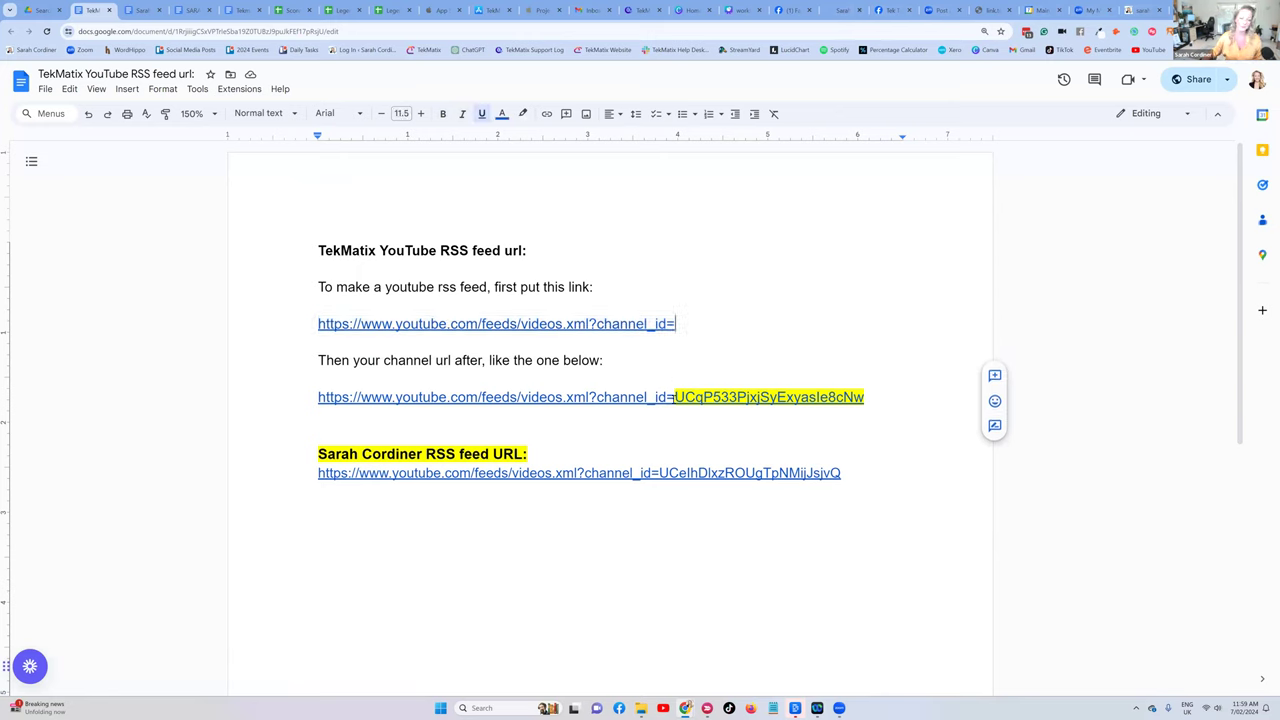
left_click_drag(675, 397, 880, 418)
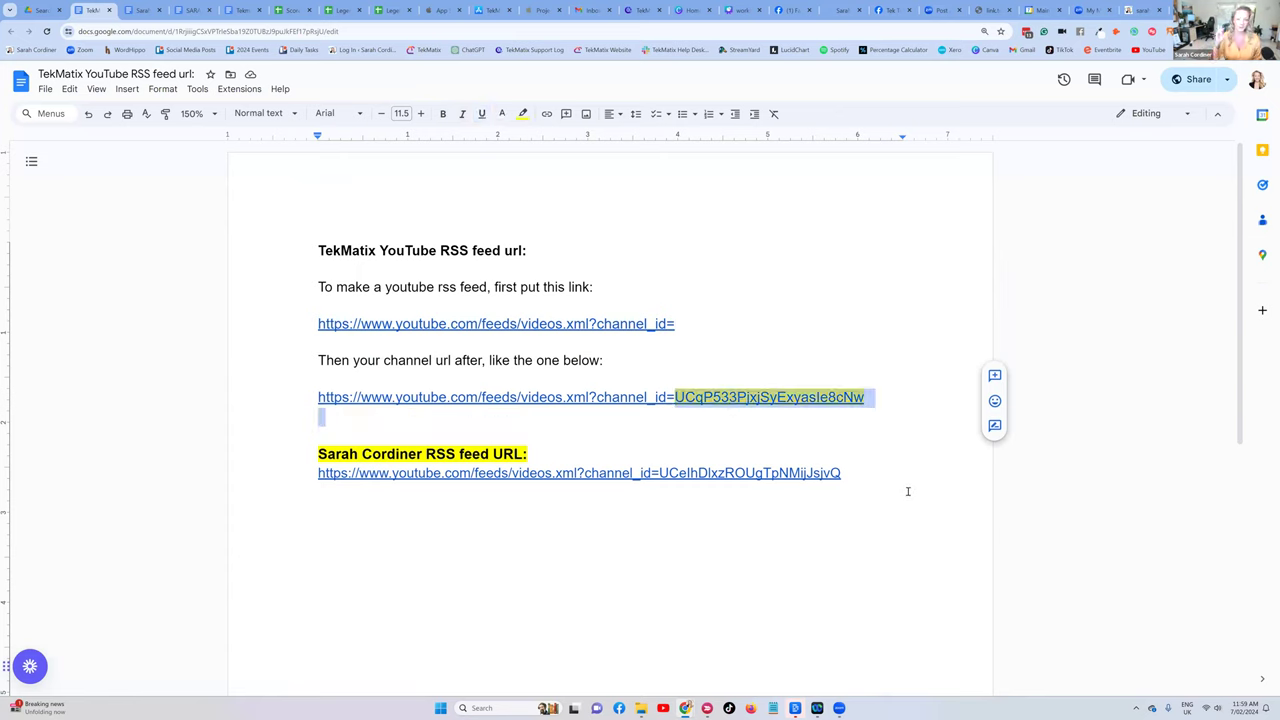
left_click(676, 398)
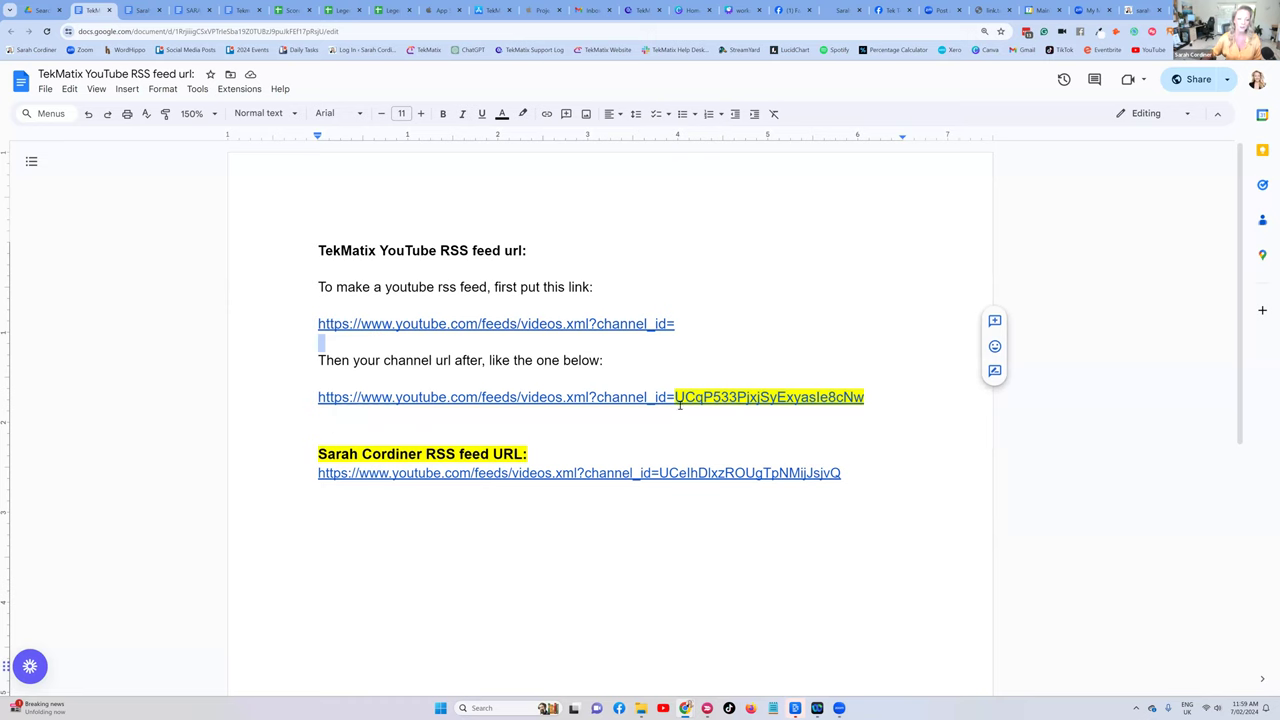
left_click_drag(676, 398, 864, 398)
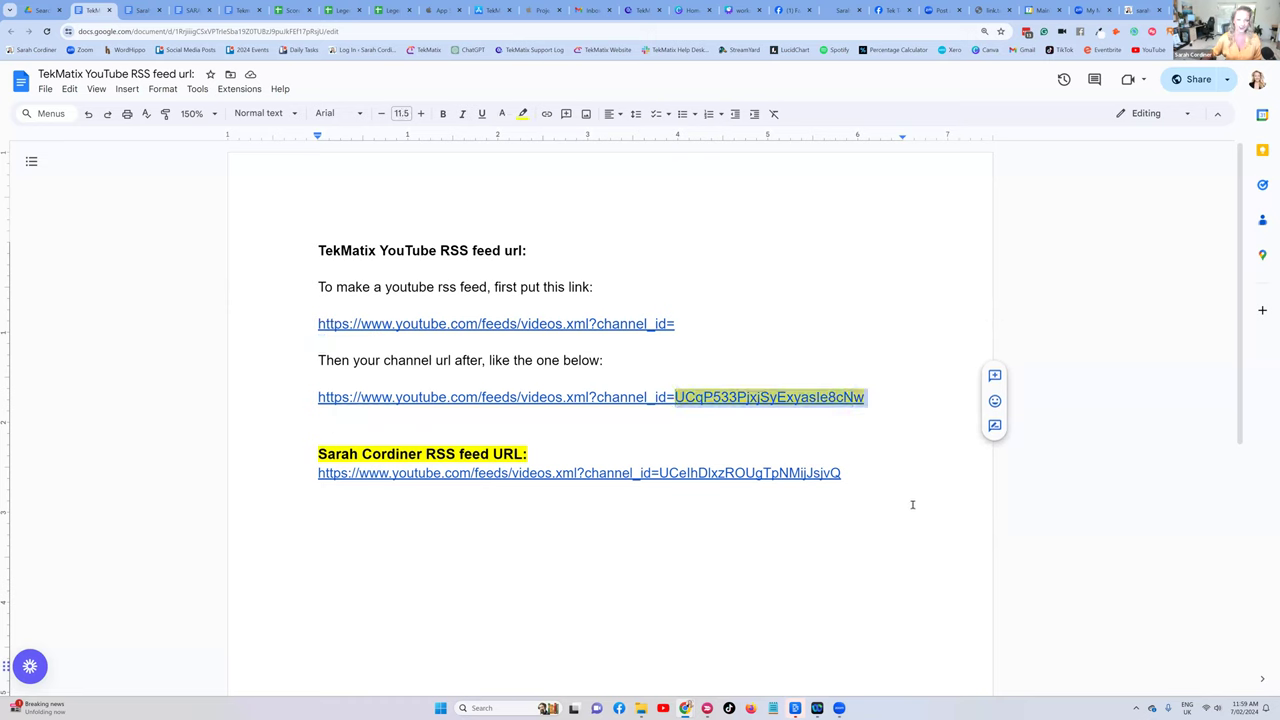
left_click_drag(311, 329, 786, 309)
left_click_drag(676, 397, 866, 400)
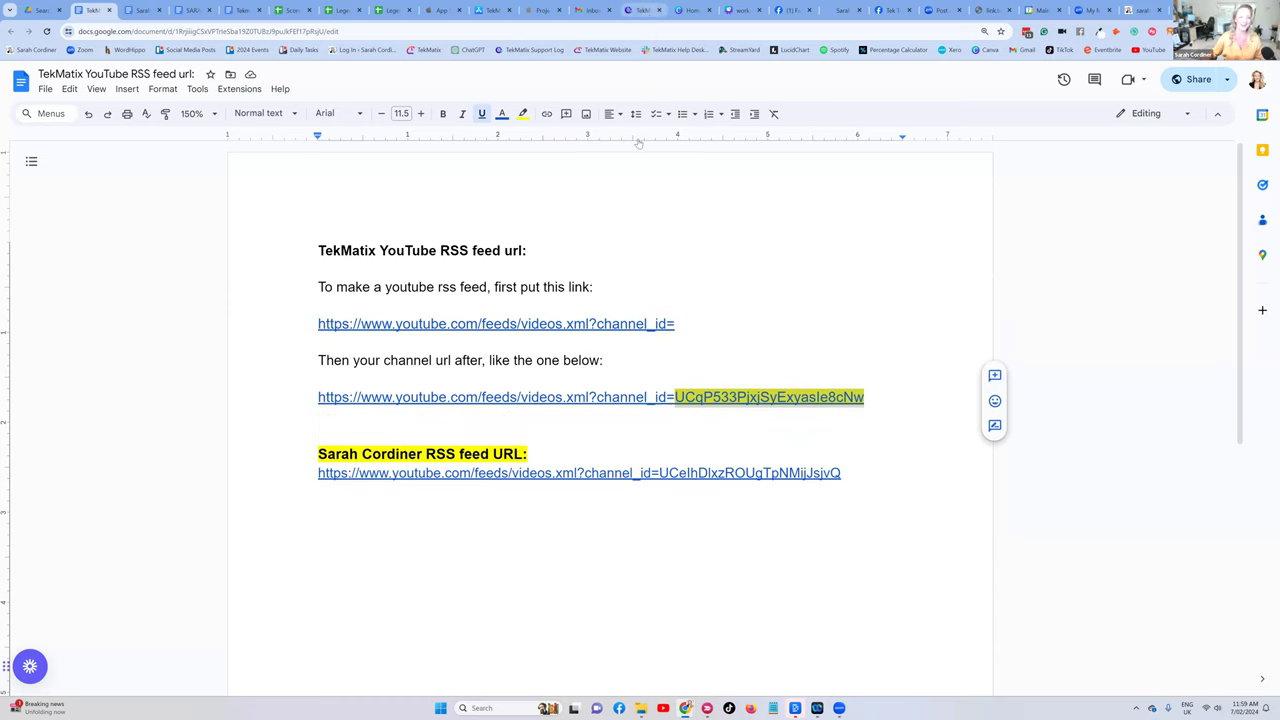
left_click(645, 10)
left_click(741, 10)
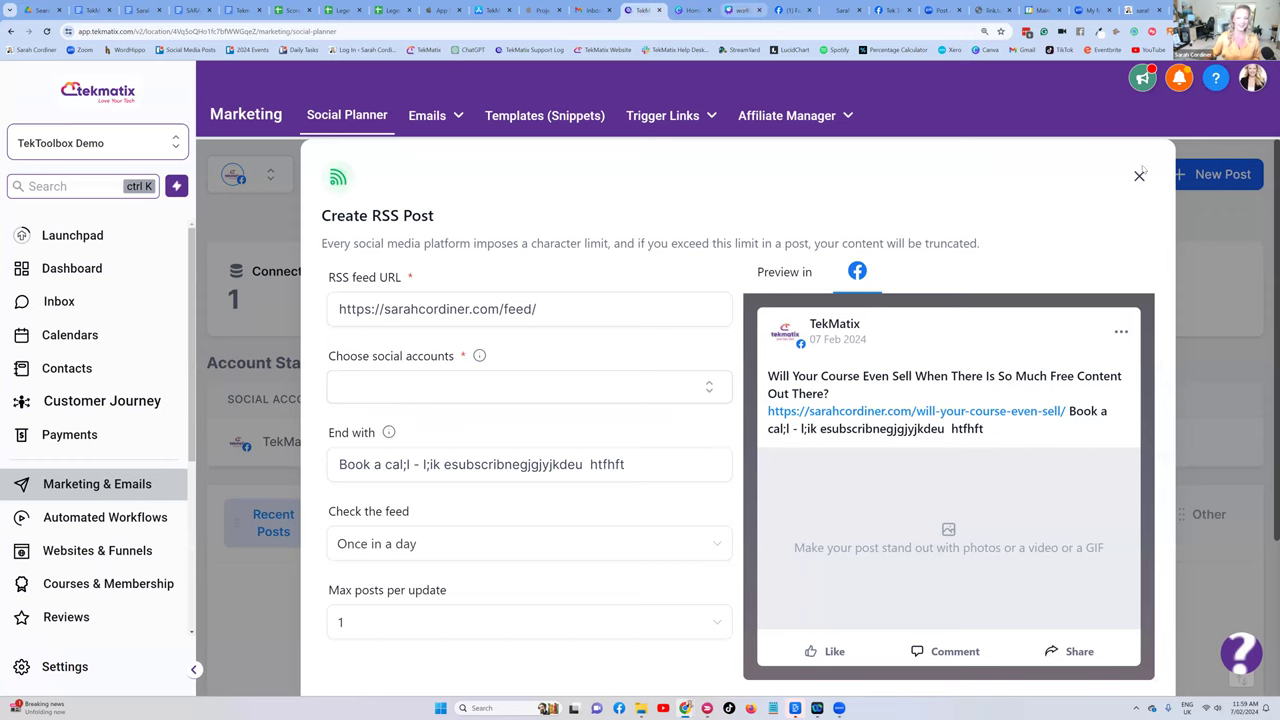